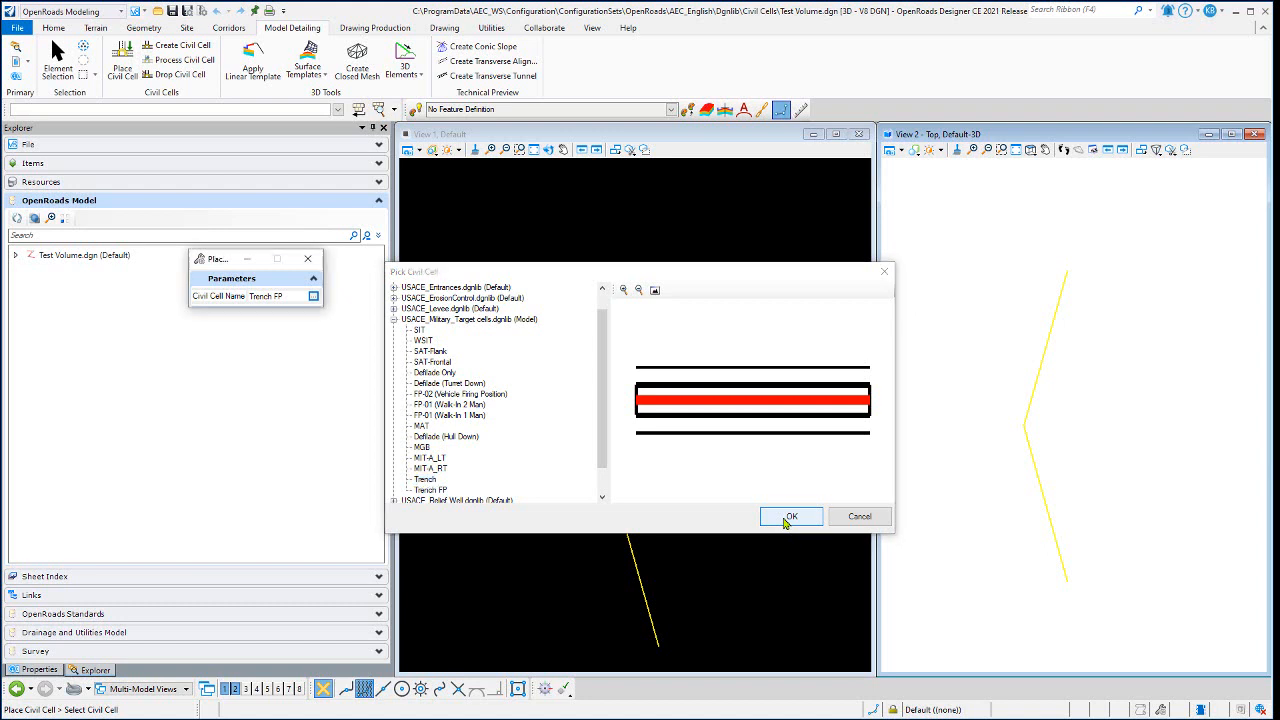
# - Place the Trench civil cell along the V-shaped Trench ALI reference line, keeping the default orientation
pyautogui.click(787, 518)
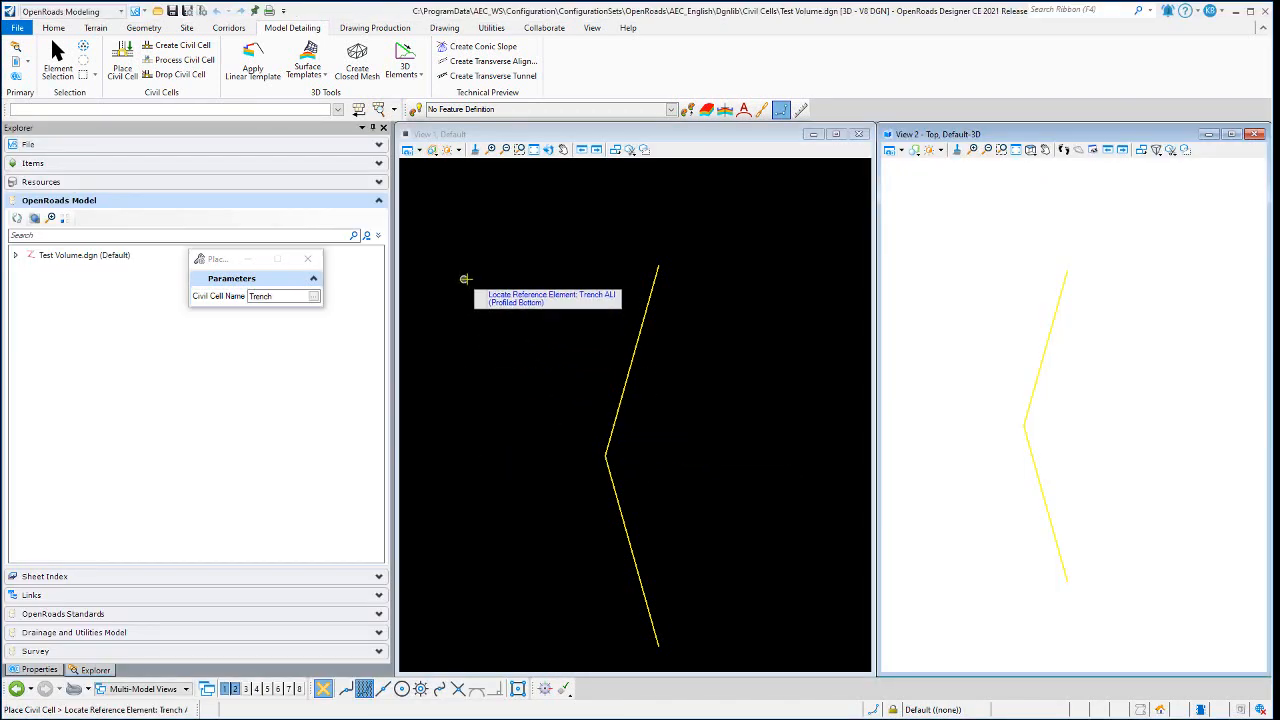
pyautogui.click(621, 511)
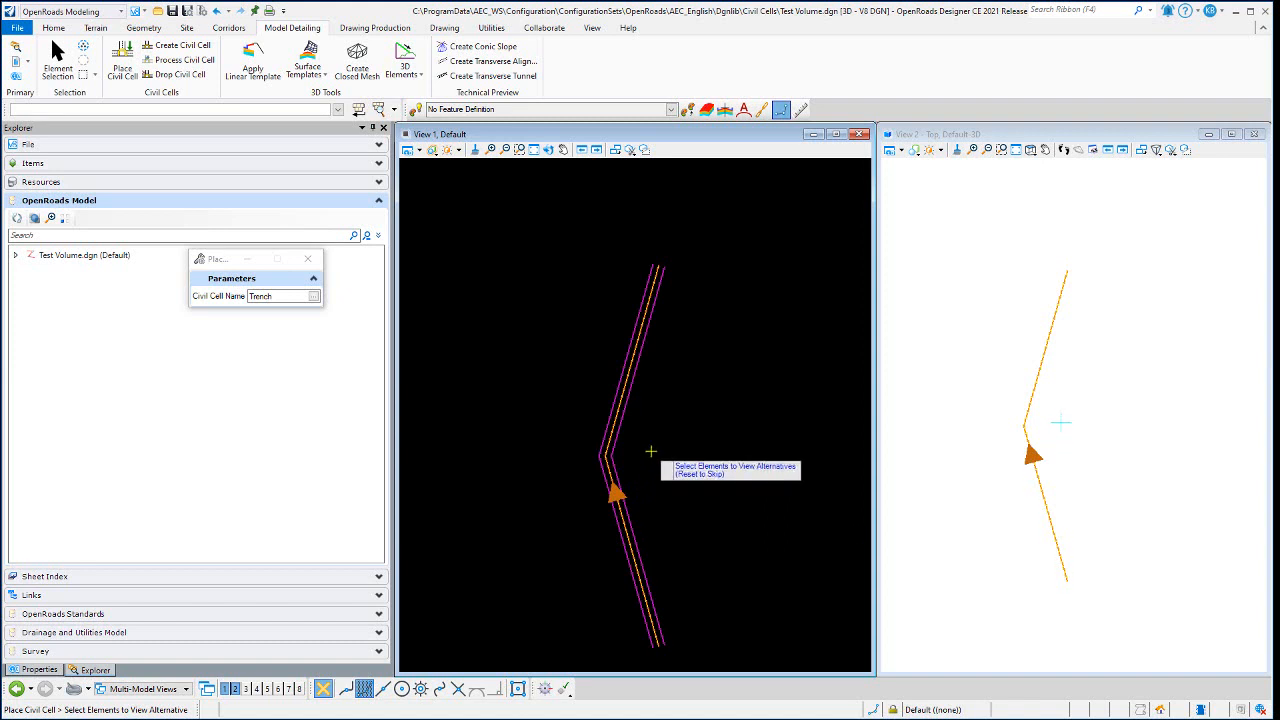
pyautogui.rightClick(656, 447)
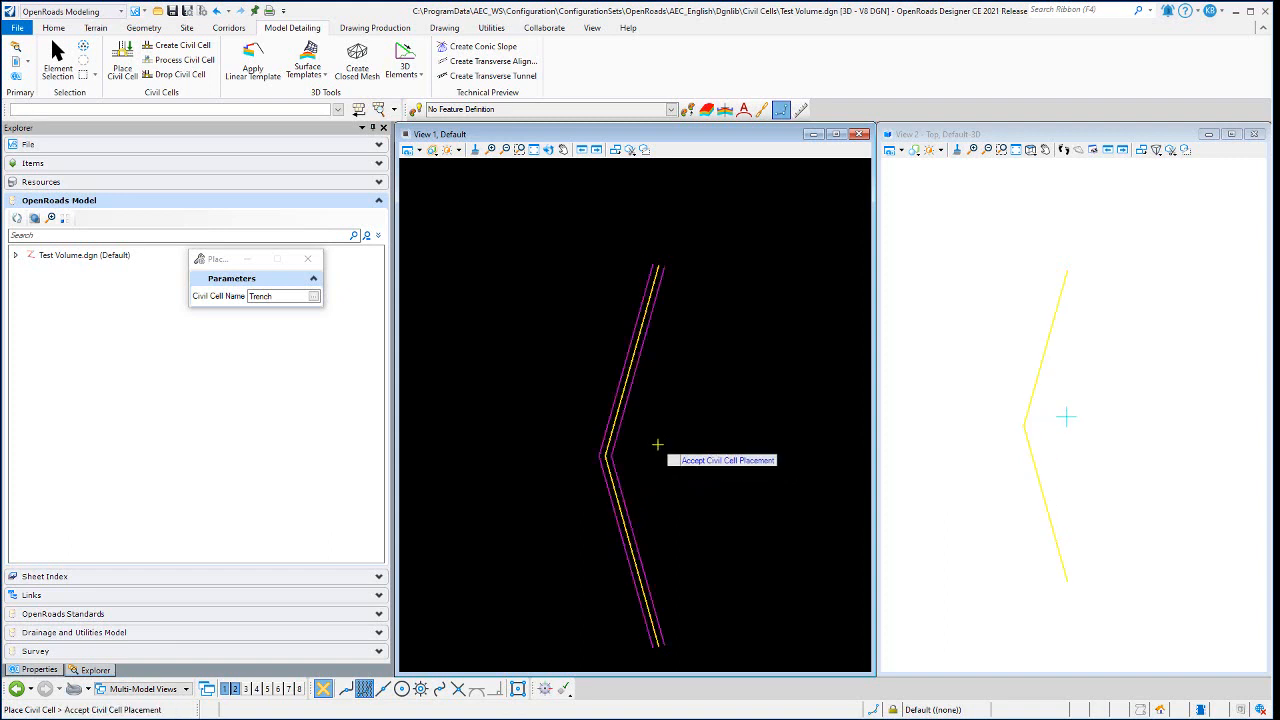
pyautogui.click(657, 444)
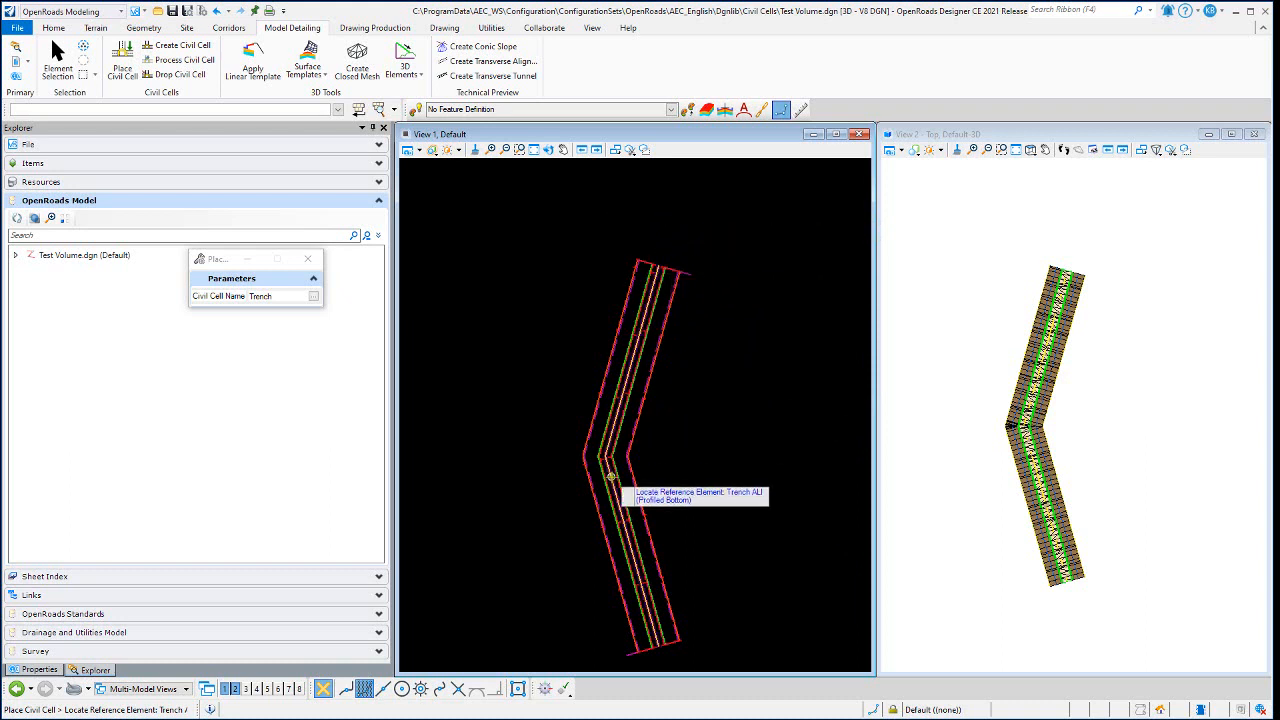
# - Examine the placed trench around its bend in plan, and dynamically rotate the 3D view to an oblique angle over the walls and floor
pyautogui.scroll(3, 604, 462)
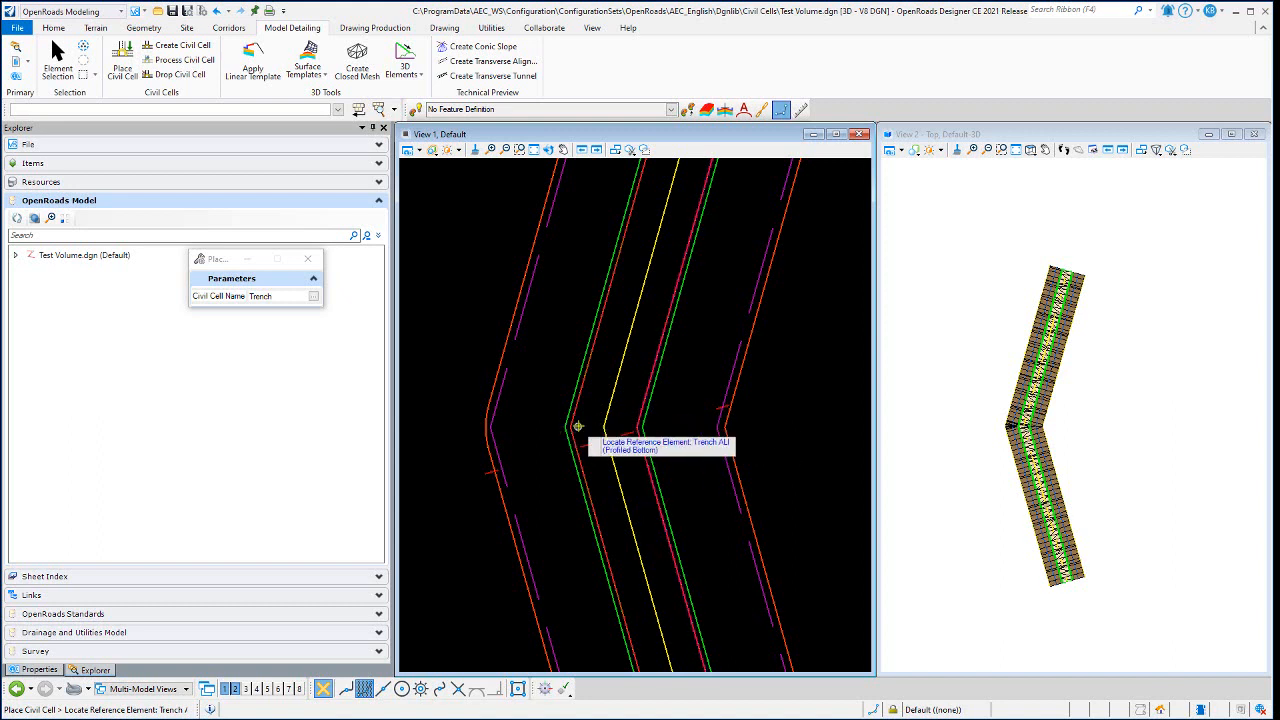
pyautogui.scroll(-3, 643, 331)
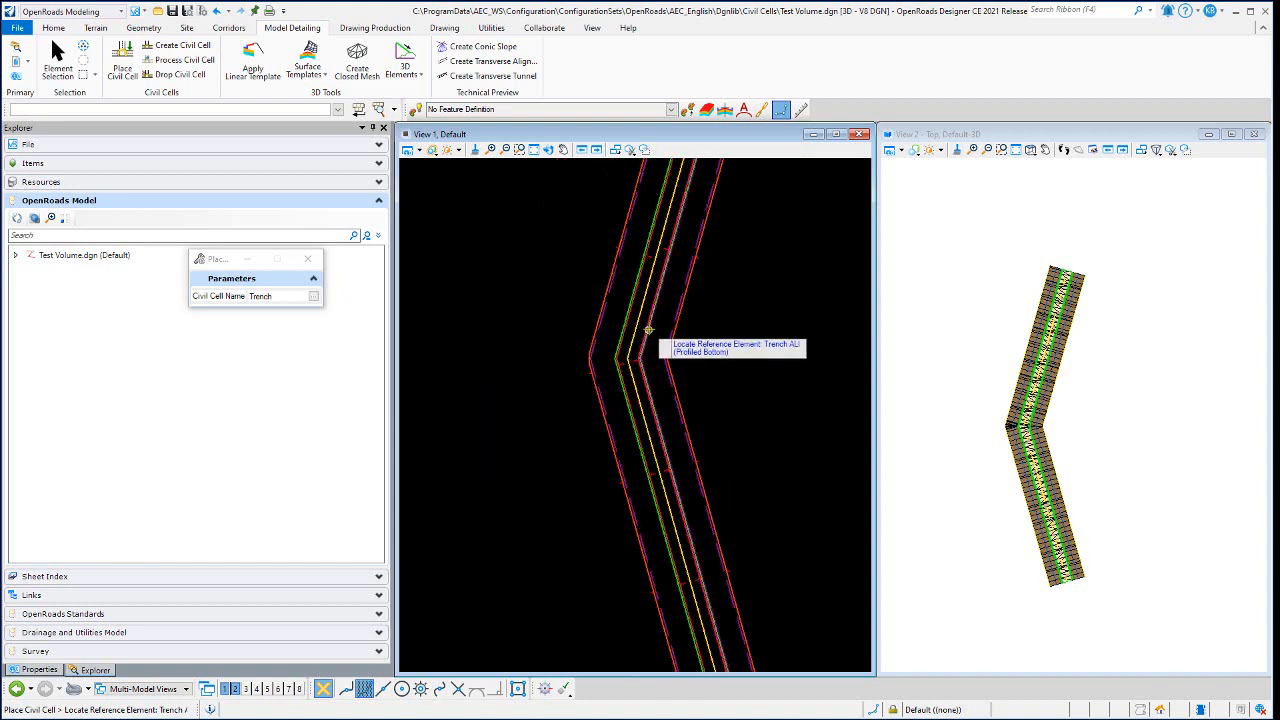
pyautogui.moveTo(634, 320)
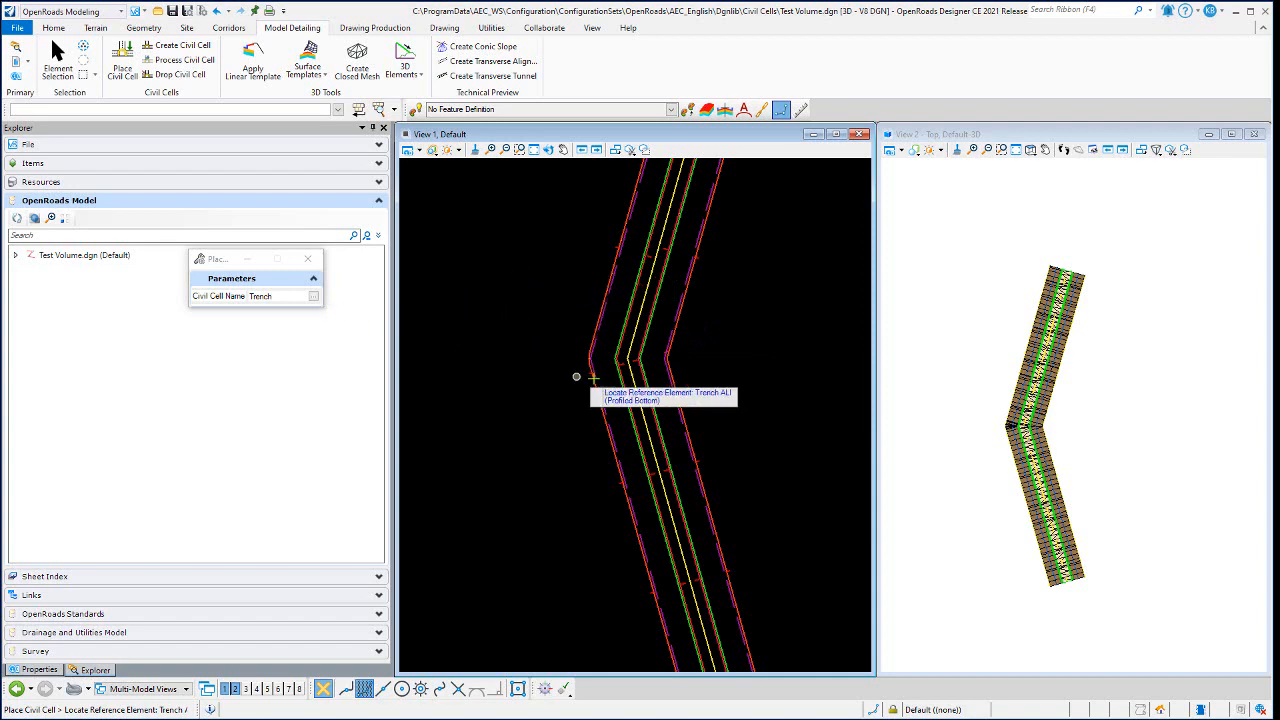
pyautogui.scroll(5, 1034, 435)
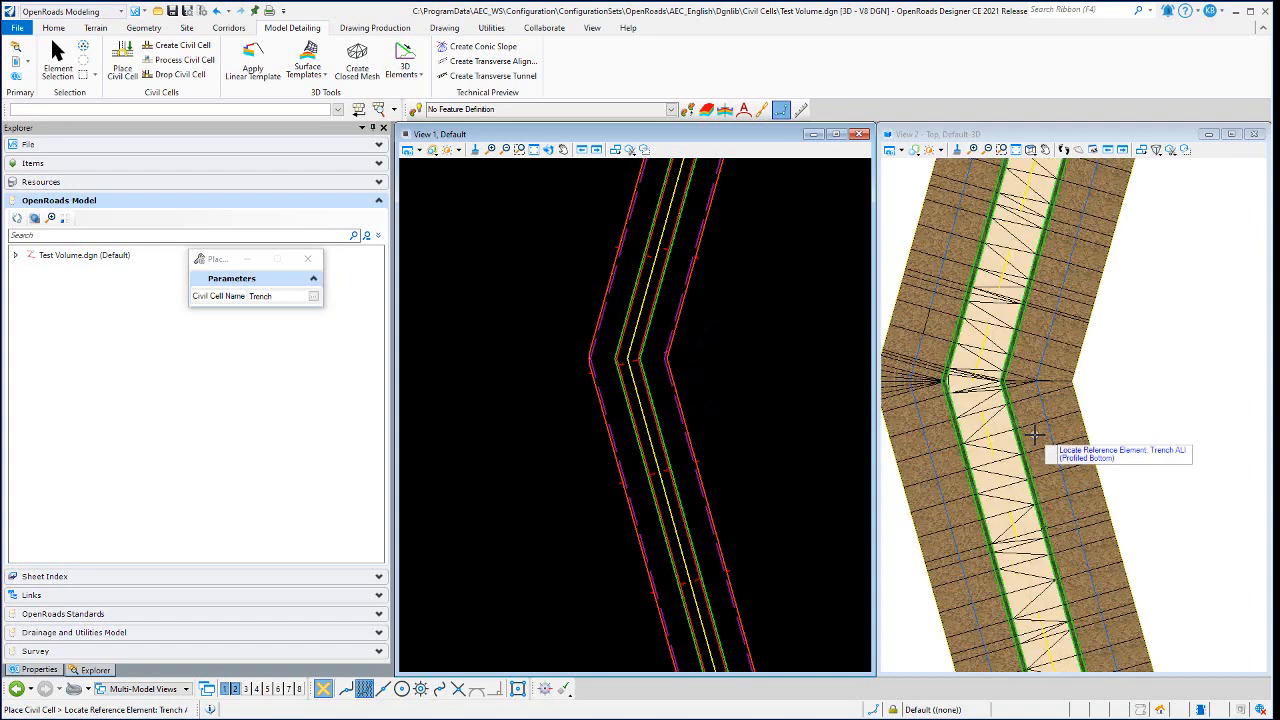
pyautogui.click(1033, 151)
pyautogui.click(1078, 165)
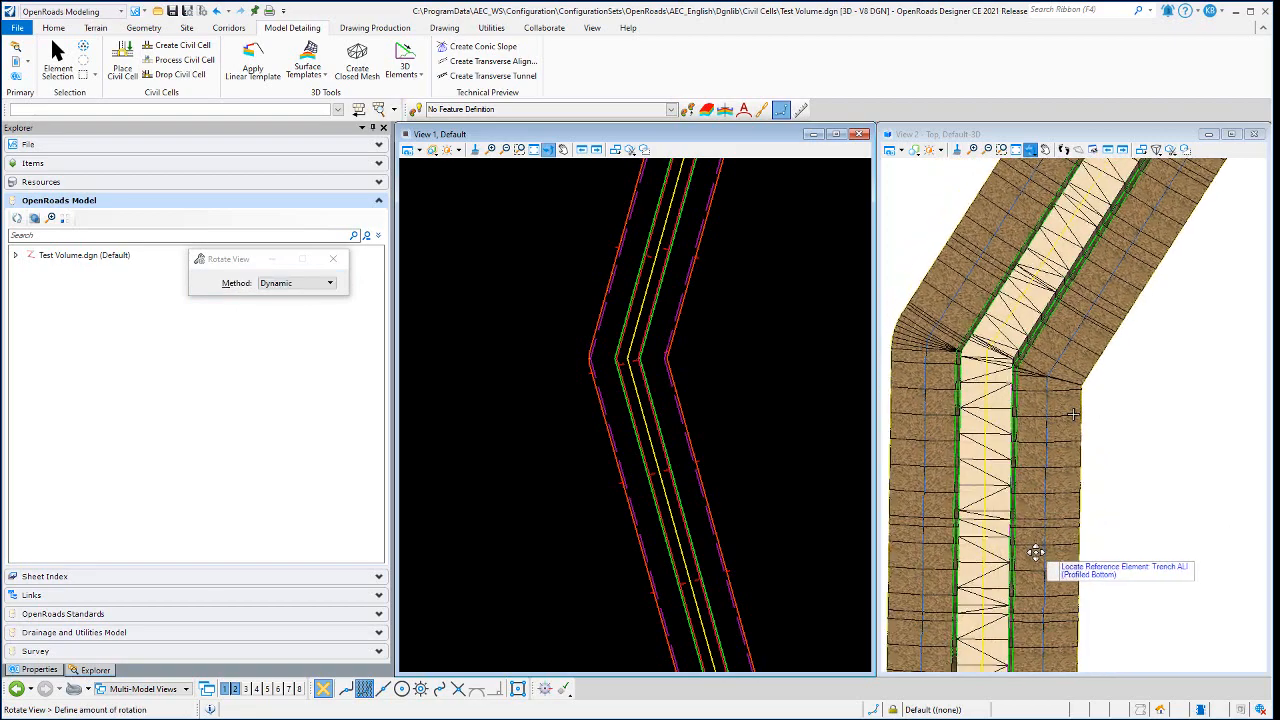
pyautogui.click(979, 399)
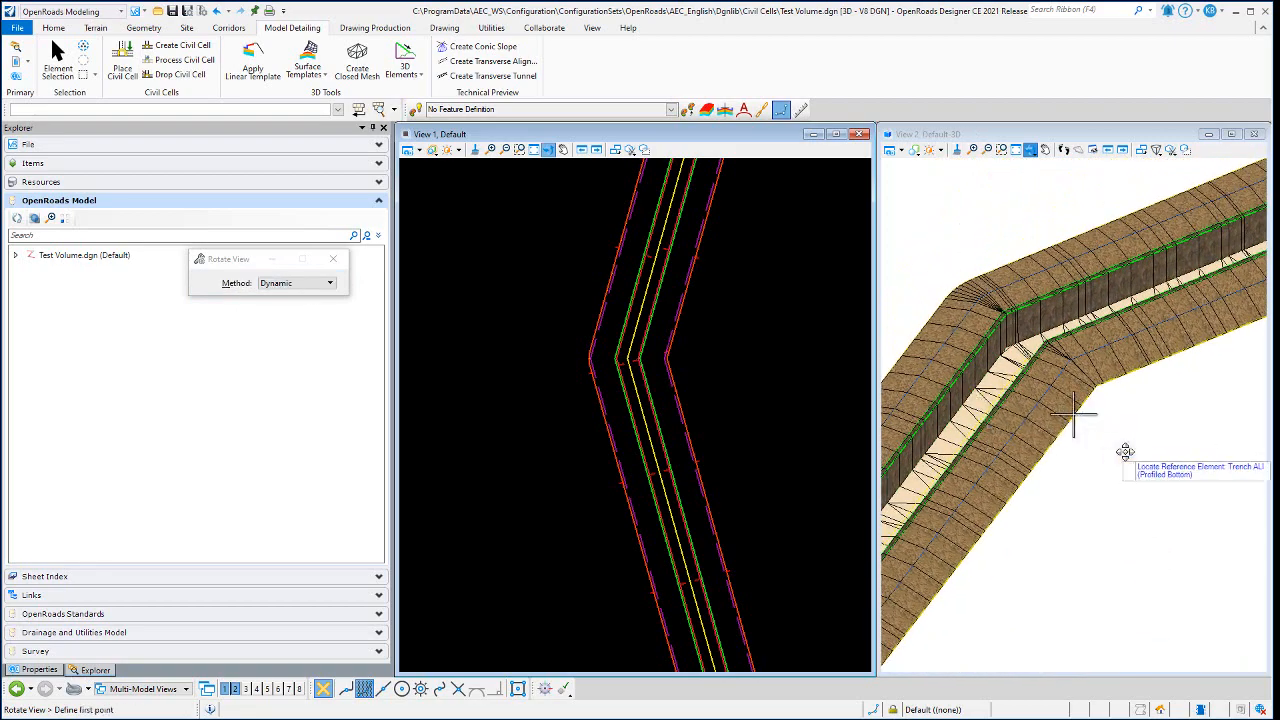
pyautogui.rightClick(1124, 451)
pyautogui.scroll(-3, 1172, 406)
pyautogui.scroll(2, 1083, 383)
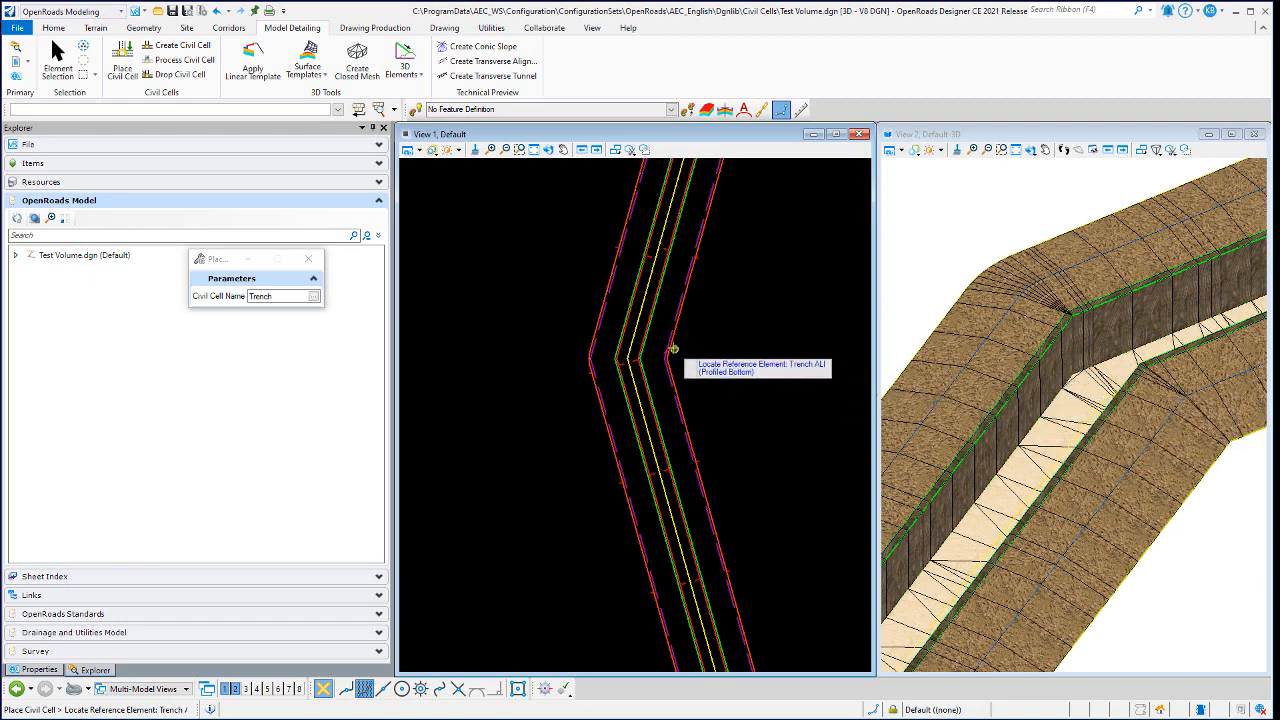
pyautogui.scroll(2, 643, 360)
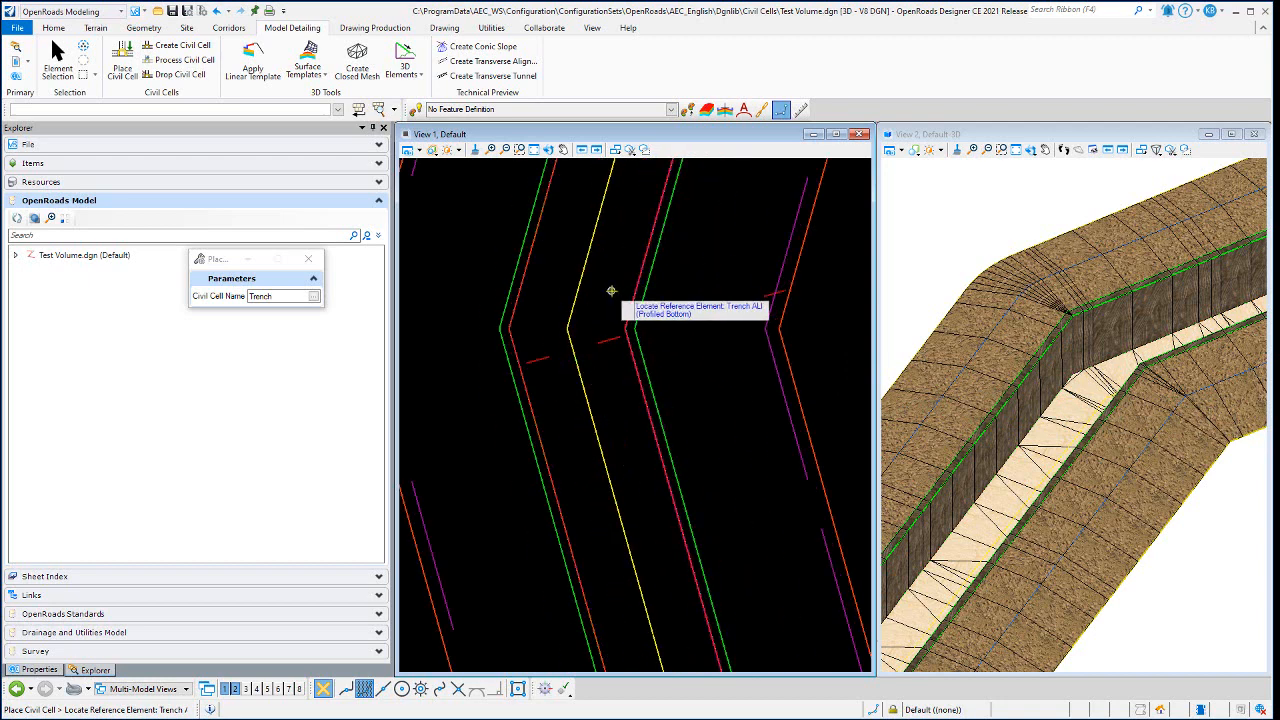
pyautogui.scroll(-2, 610, 292)
# - Inspect the left timber wall's cross-section in the template drop editor and close it without changes
pyautogui.press('Escape')
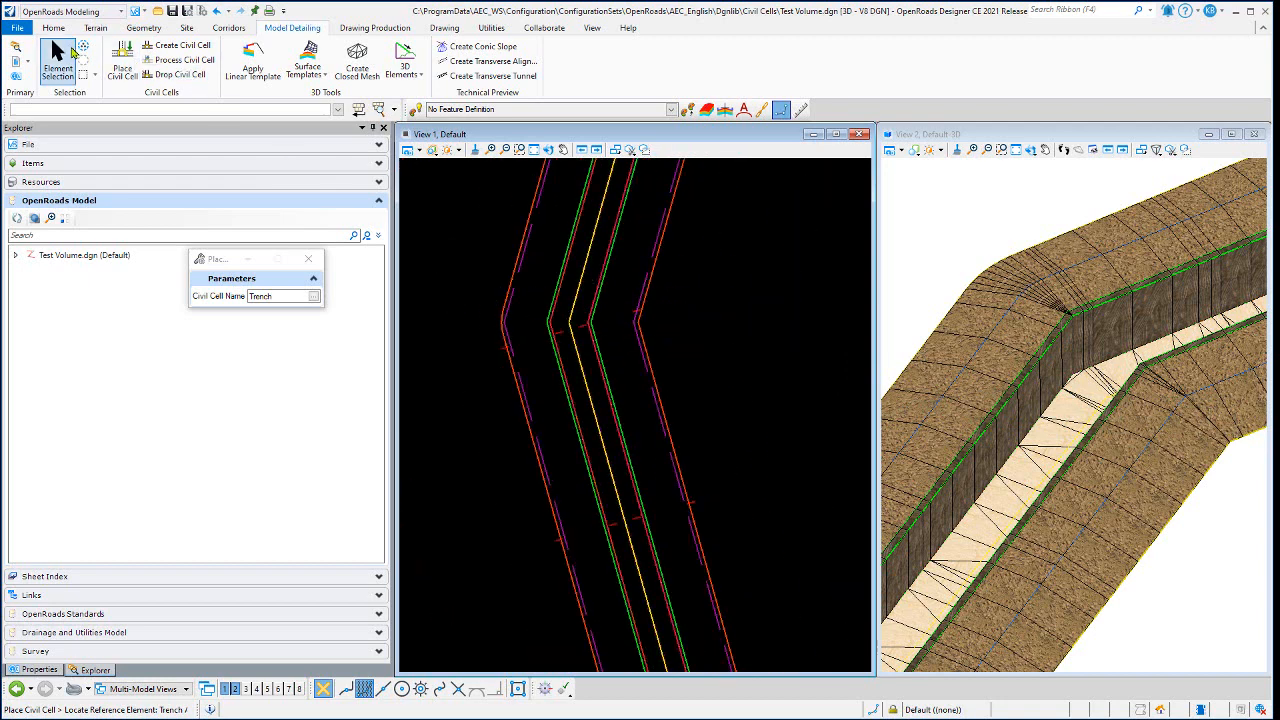
pyautogui.click(527, 248)
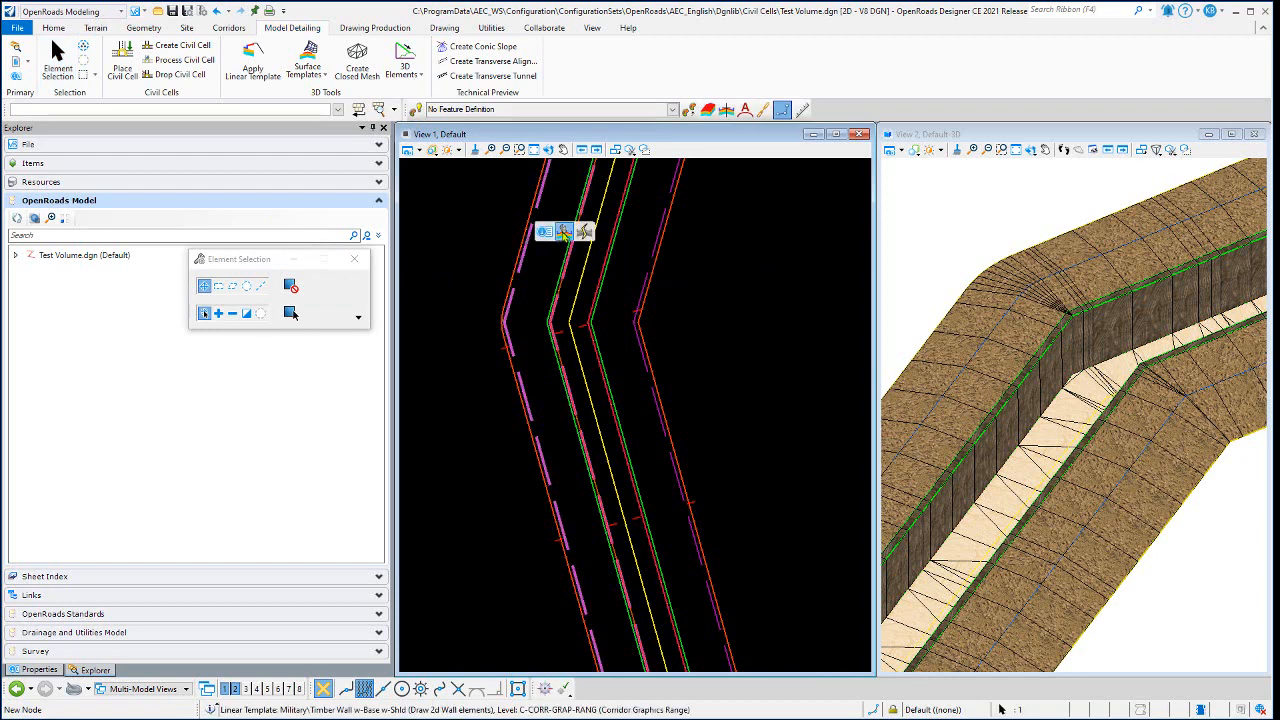
pyautogui.click(563, 233)
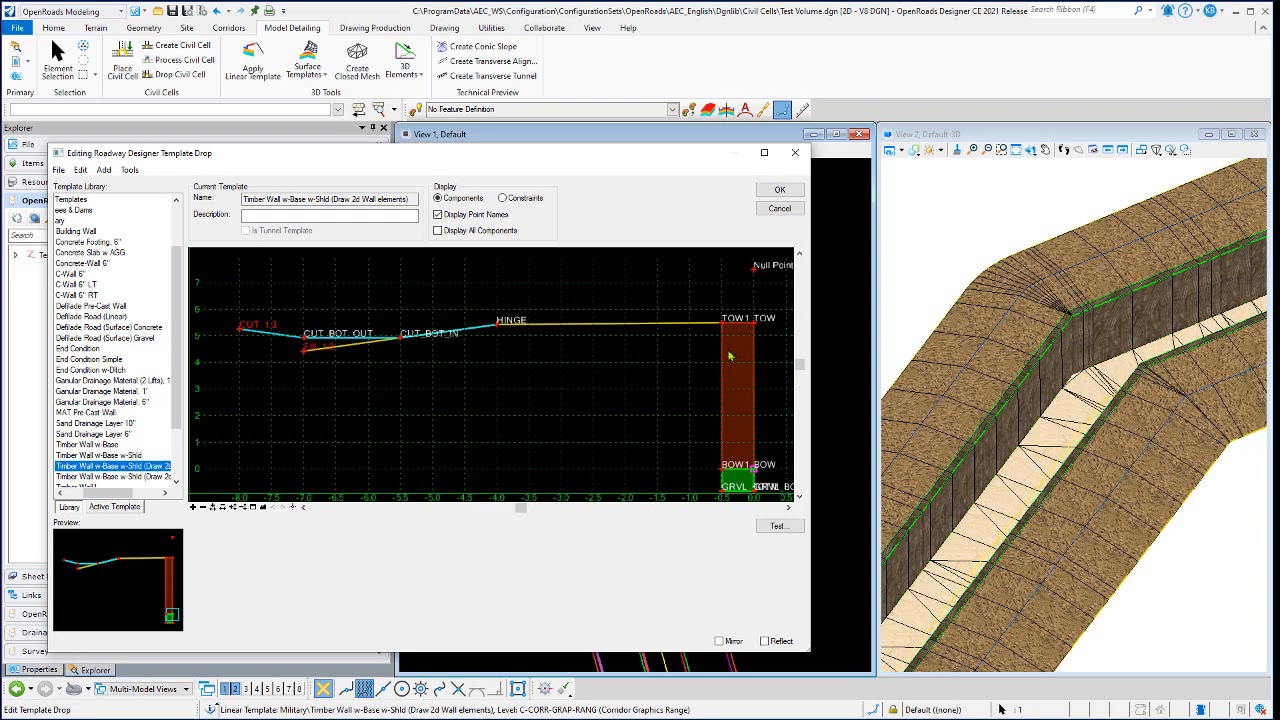
pyautogui.moveTo(730, 356)
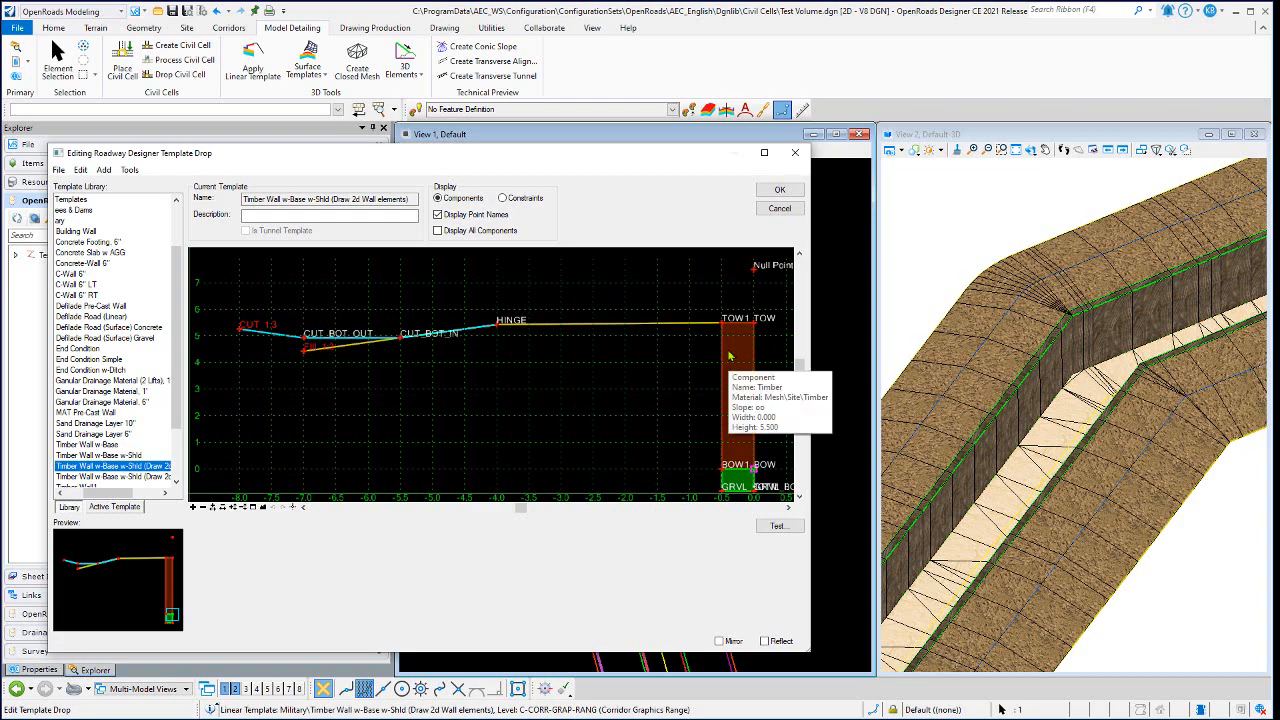
pyautogui.click(779, 208)
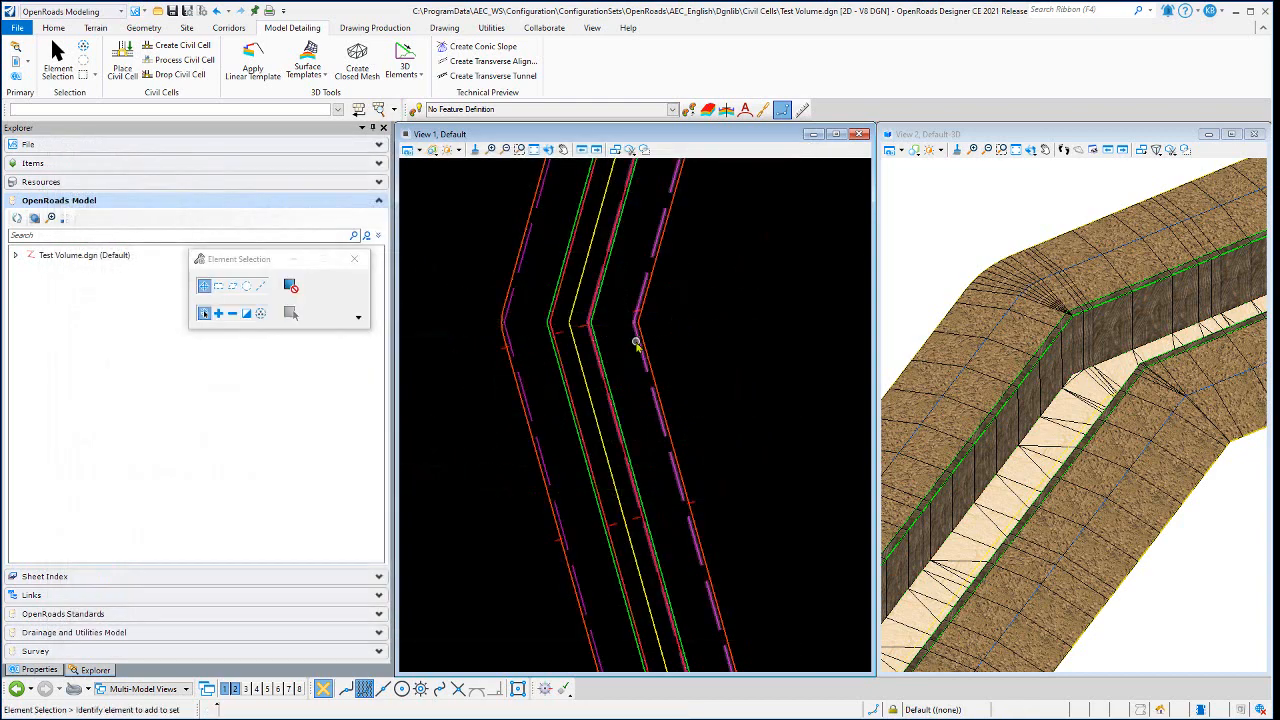
# - Inspect the right timber wall's template drop in the same way, closing the editor without changes
pyautogui.click(636, 338)
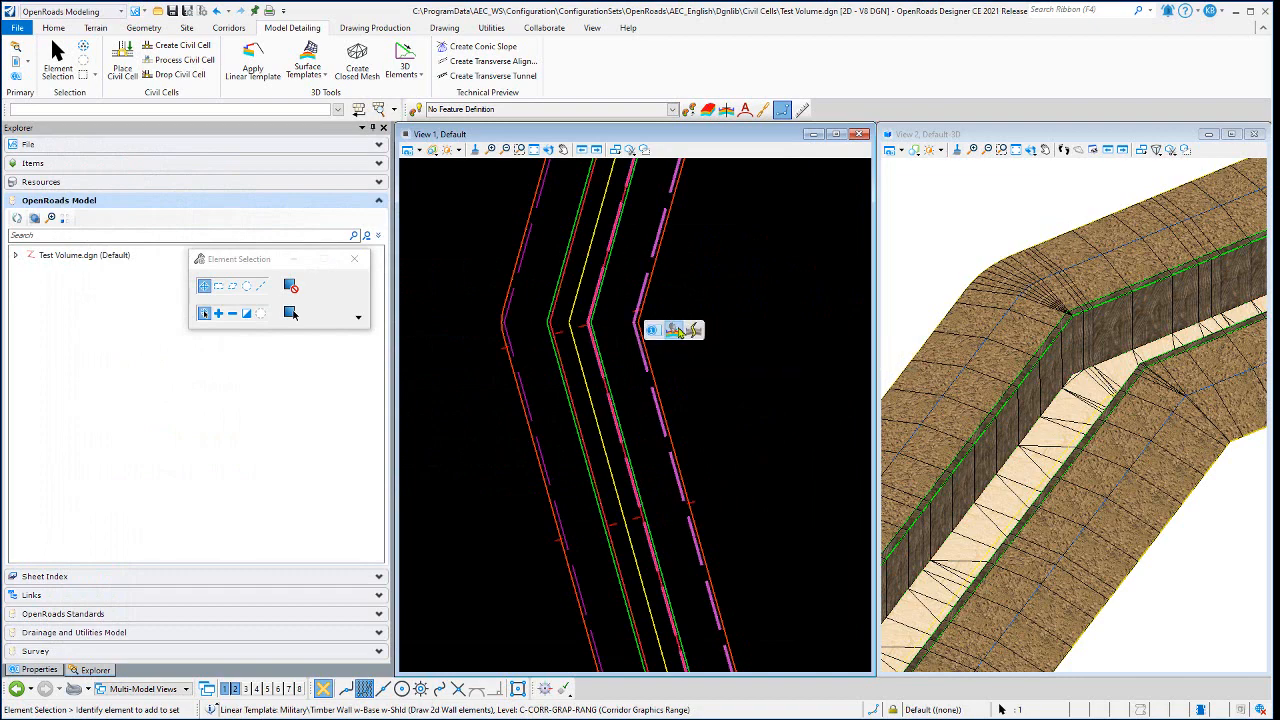
pyautogui.click(676, 331)
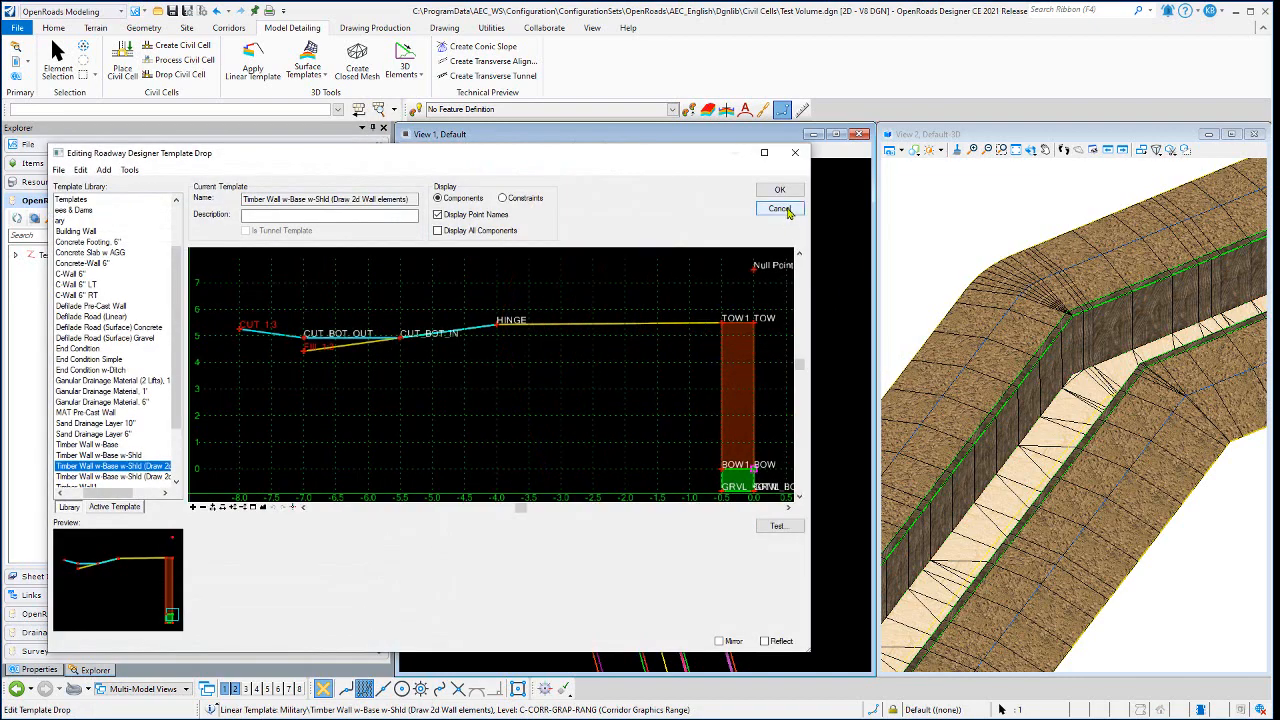
pyautogui.click(779, 208)
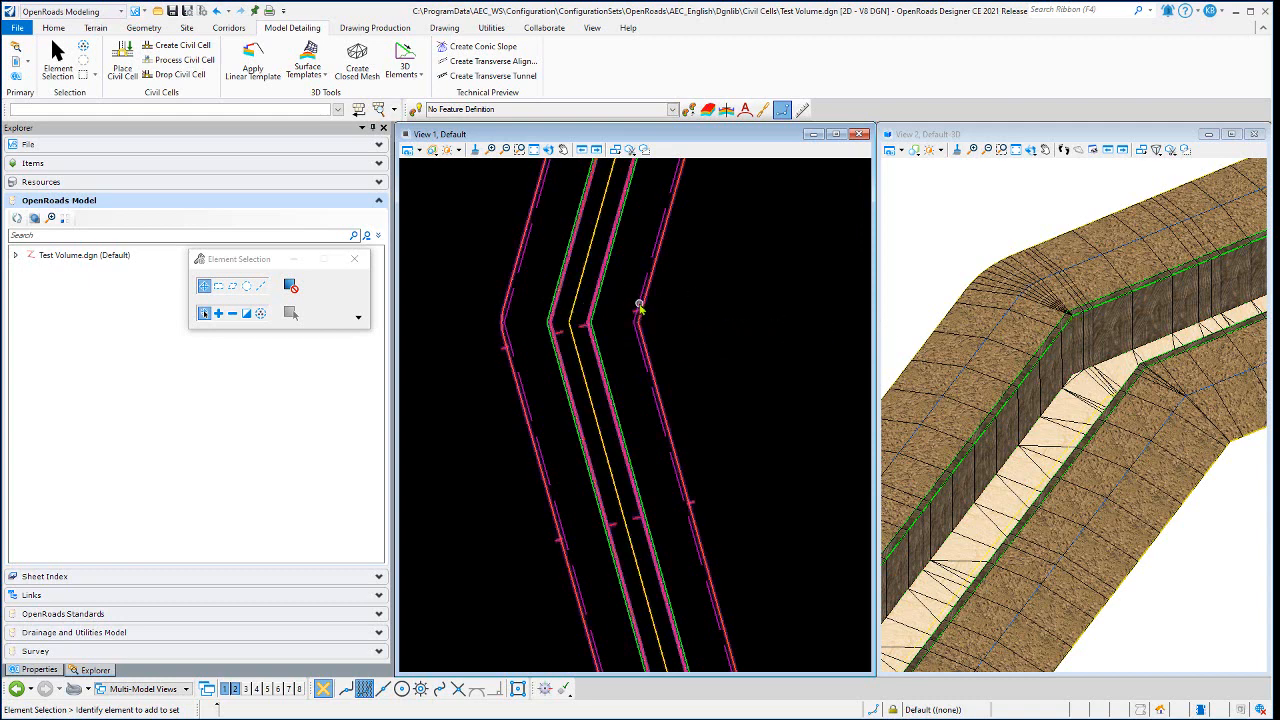
# - Examine the left wall's outer corner at the trench bend closely in both the plan and 3D views
pyautogui.scroll(-3, 620, 297)
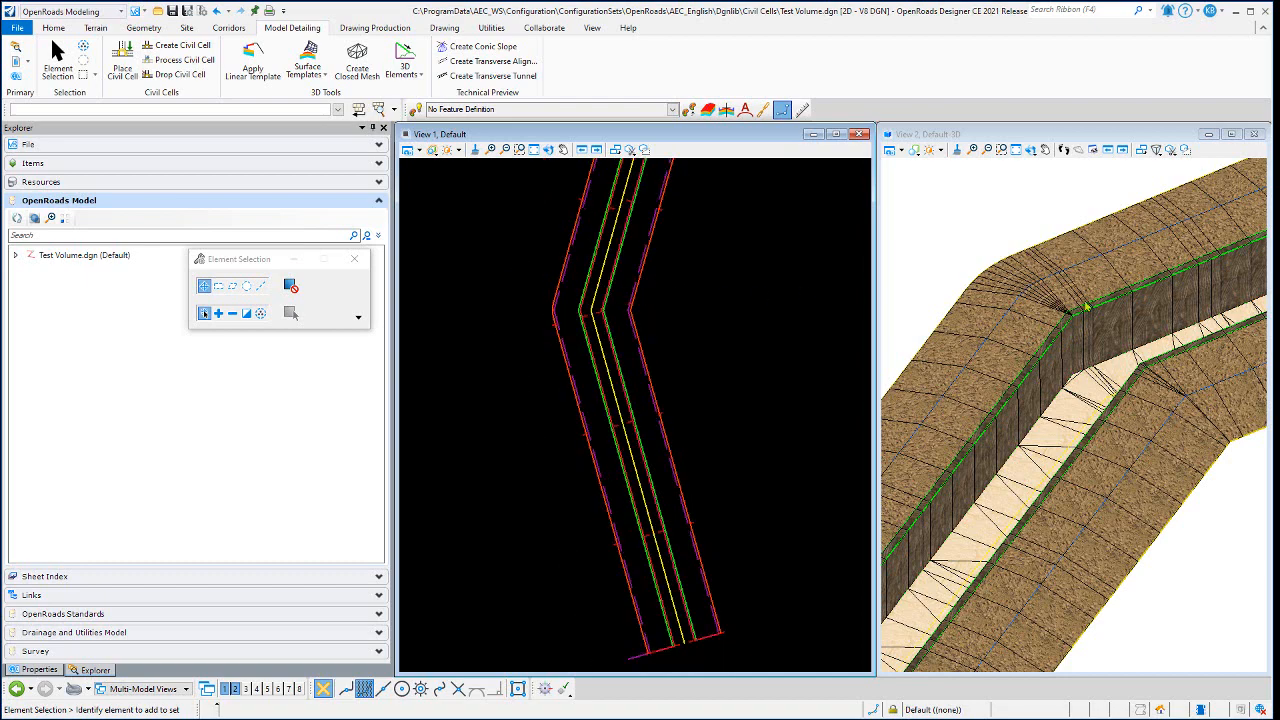
pyautogui.scroll(3, 1071, 318)
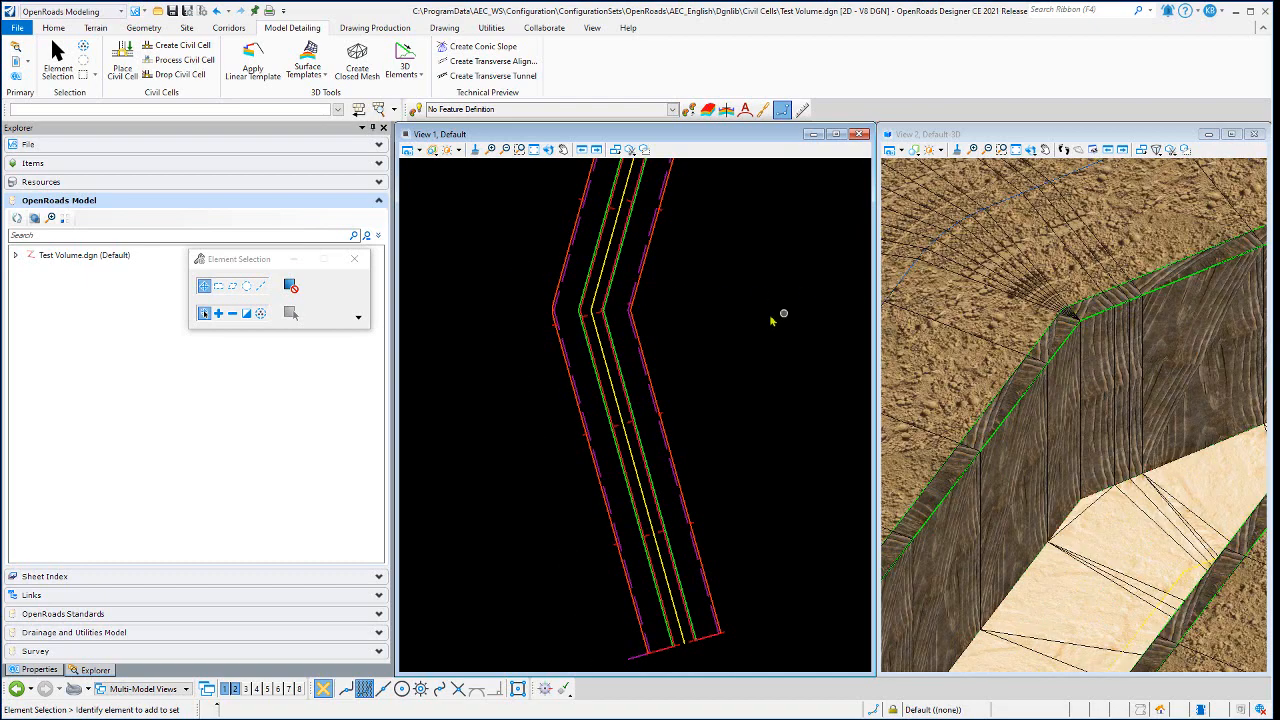
pyautogui.scroll(3, 584, 307)
pyautogui.scroll(3, 584, 307)
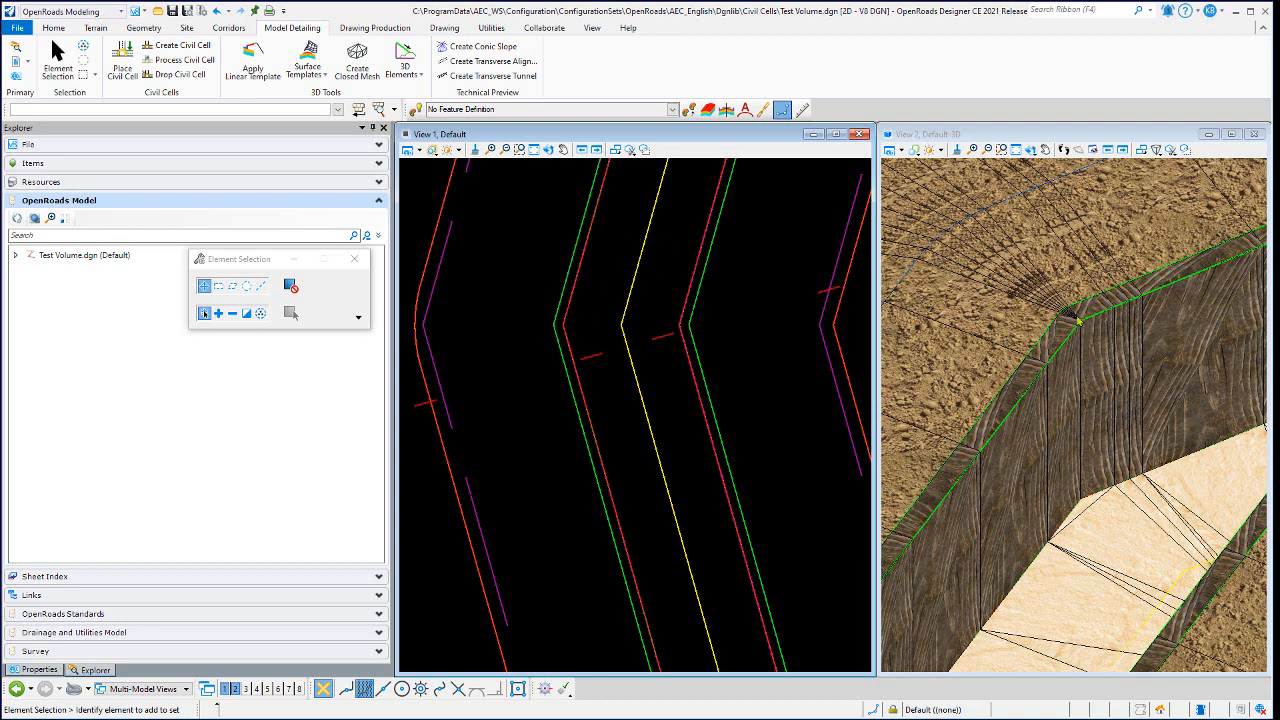
pyautogui.scroll(4, 1078, 318)
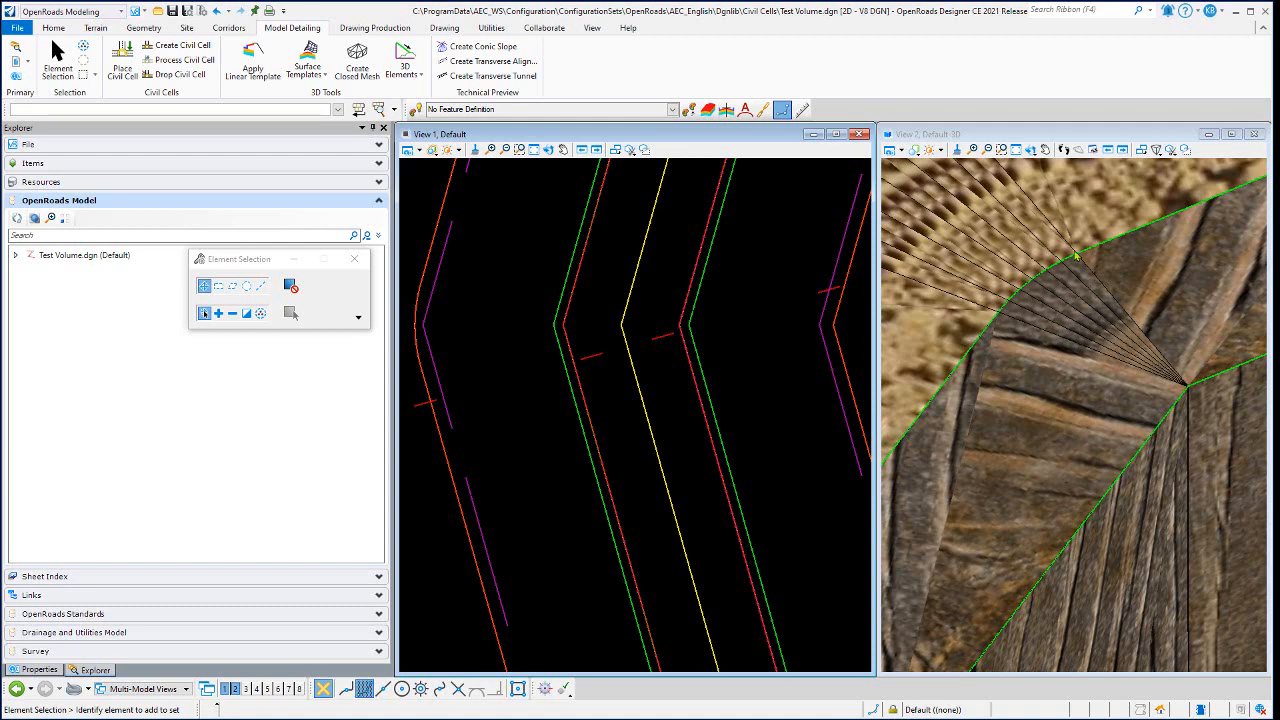
pyautogui.scroll(5, 545, 326)
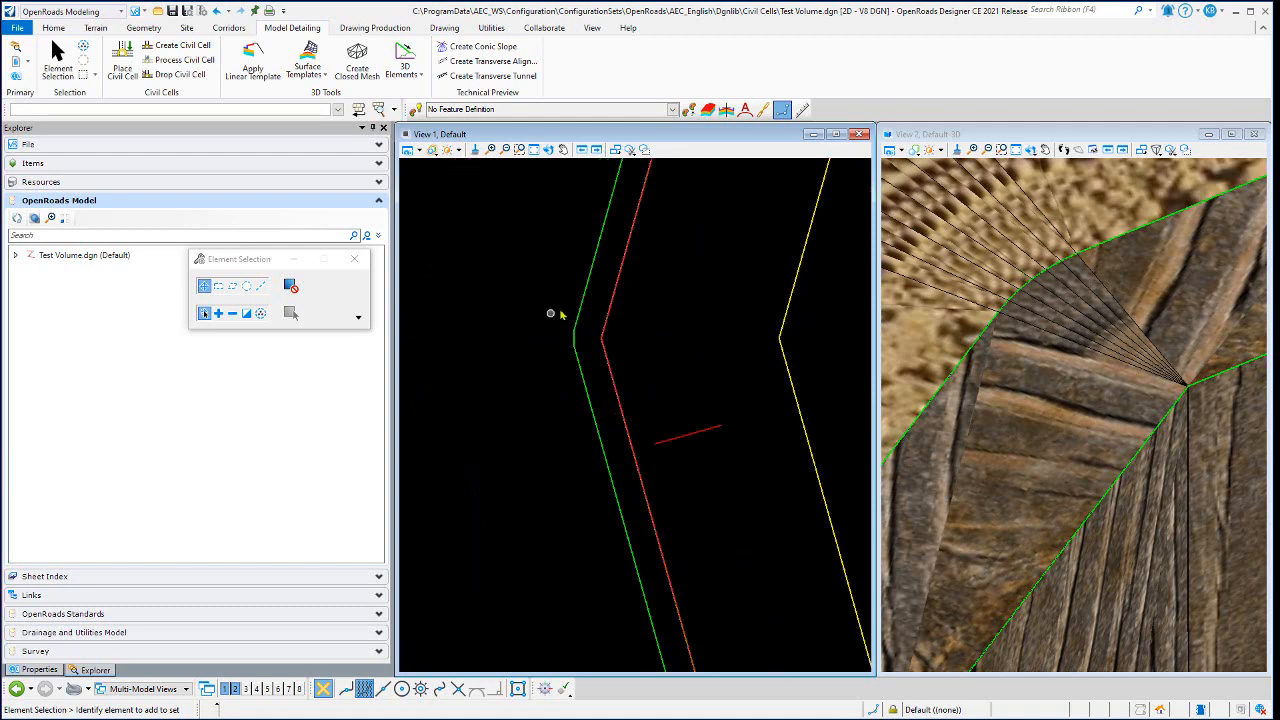
pyautogui.scroll(2, 574, 372)
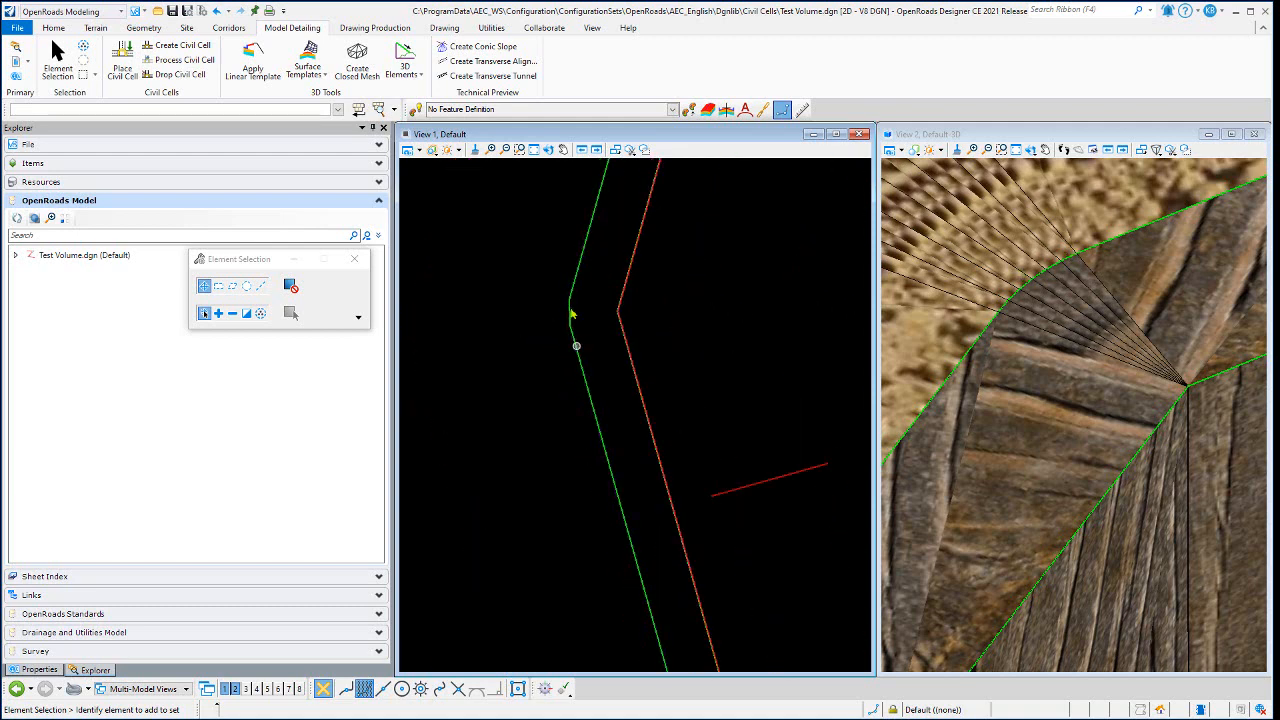
pyautogui.scroll(-3, 562, 300)
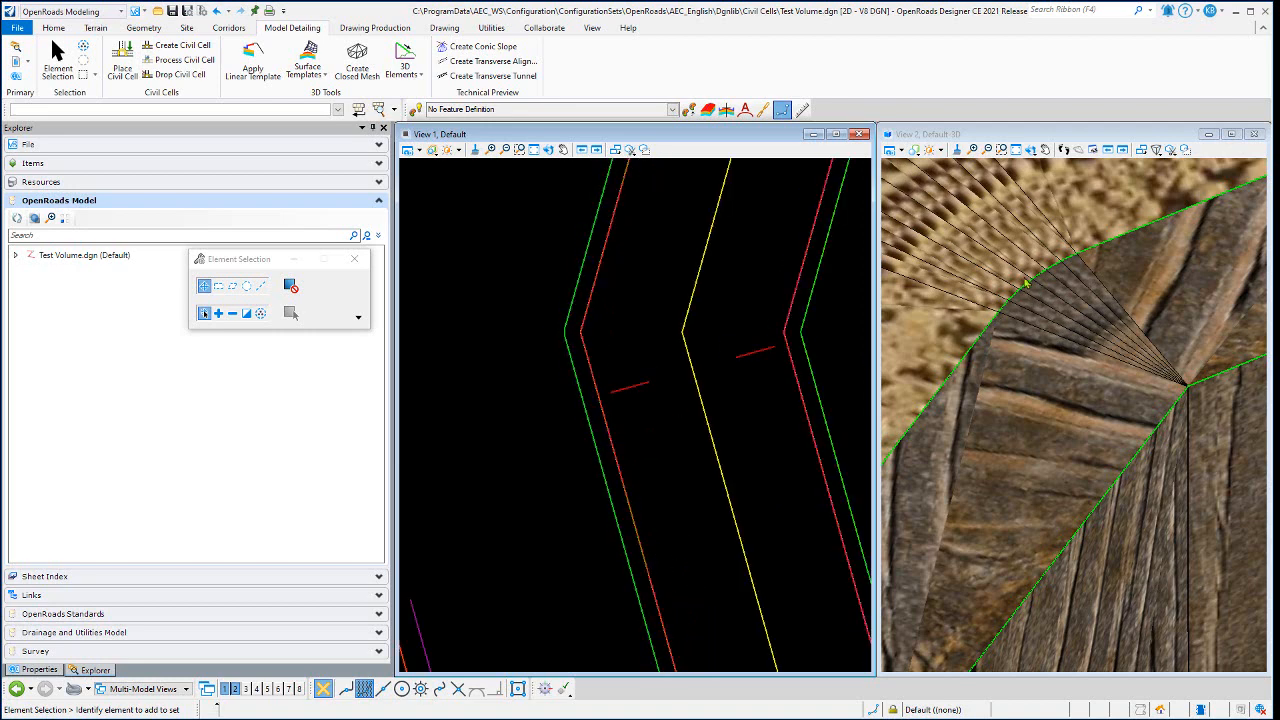
pyautogui.scroll(2, 1034, 287)
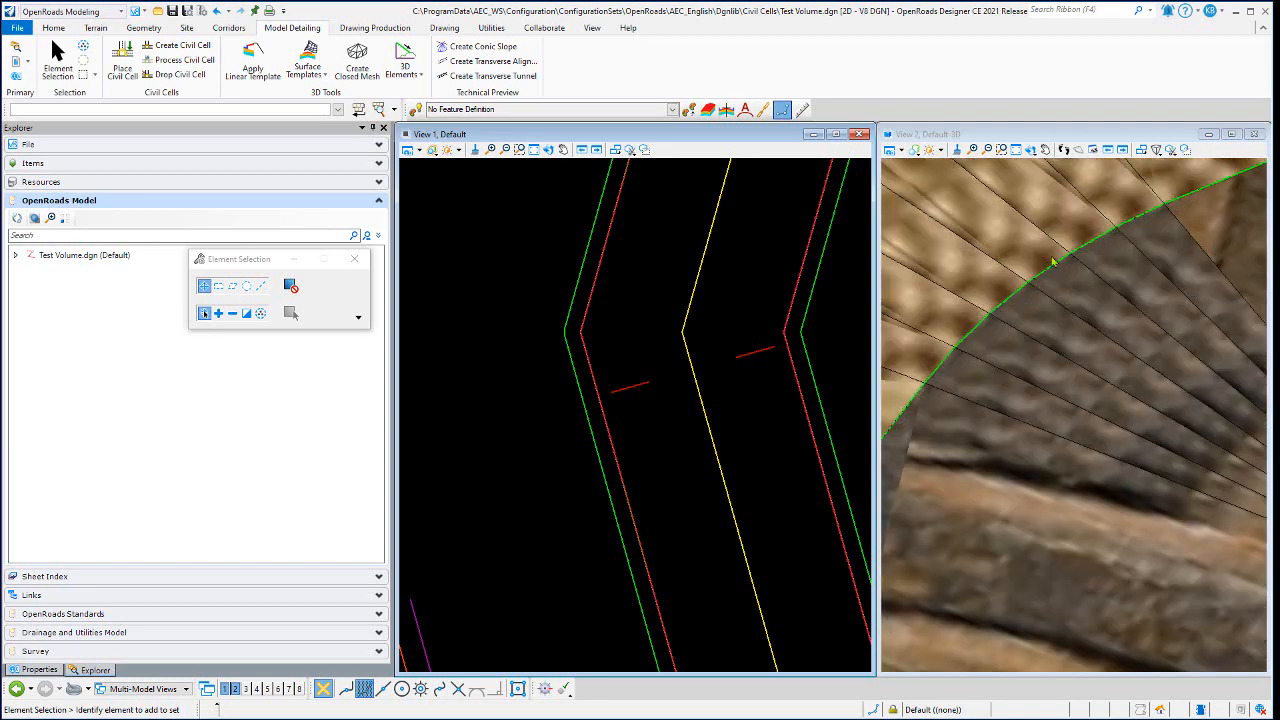
pyautogui.scroll(2, 1053, 262)
pyautogui.scroll(-2, 661, 330)
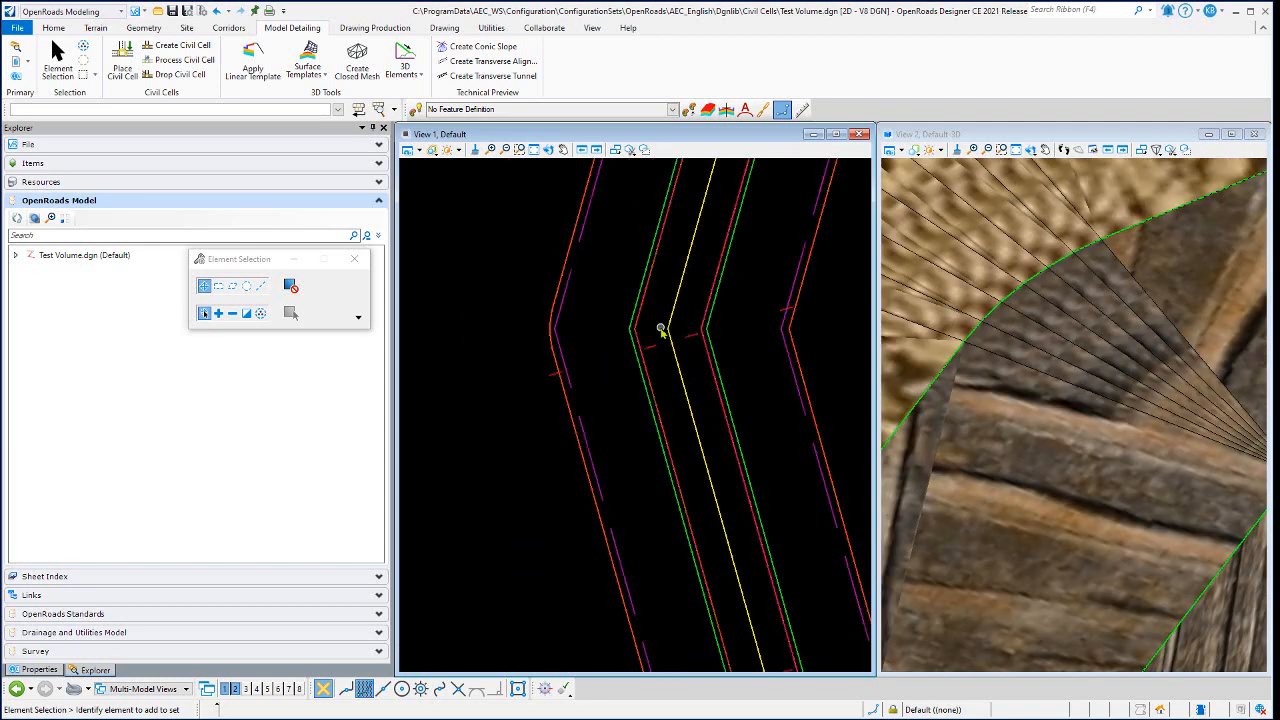
# - Check the exterior corner sweep angle of the left wall's linear template and compare it with the corner facets in 3D
pyautogui.click(555, 378)
pyautogui.click(540, 371)
pyautogui.click(556, 377)
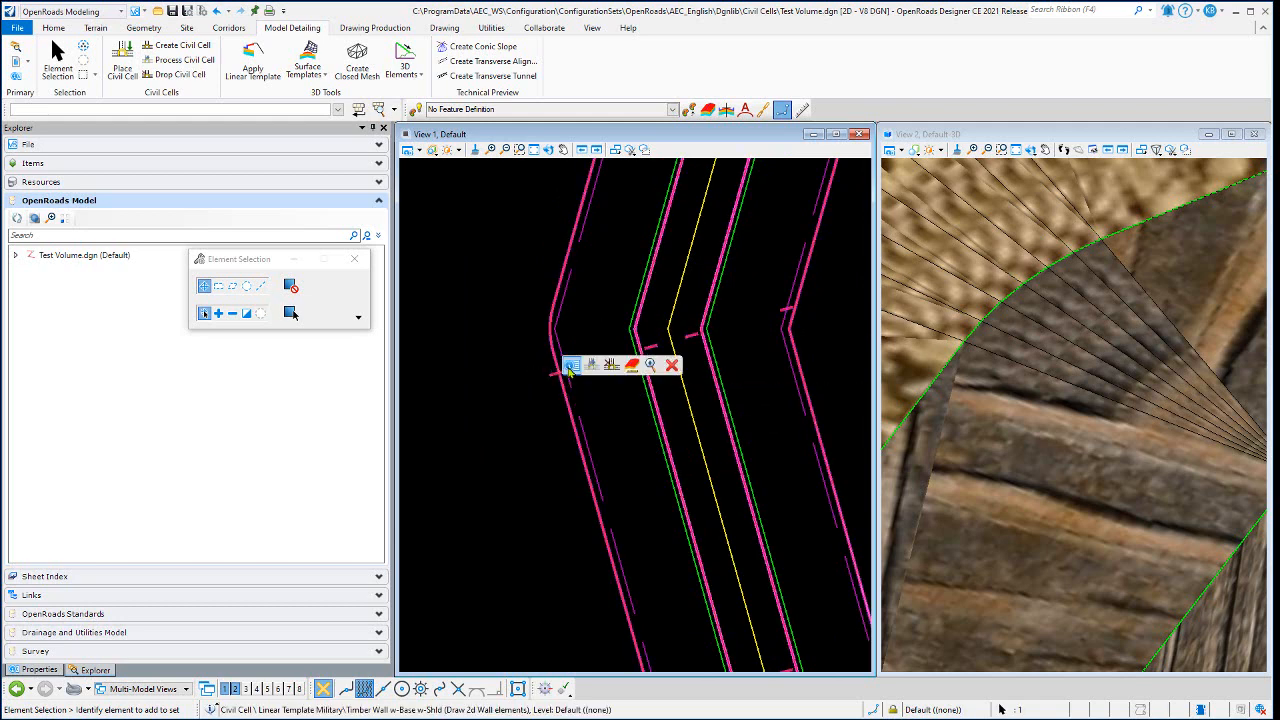
pyautogui.click(446, 330)
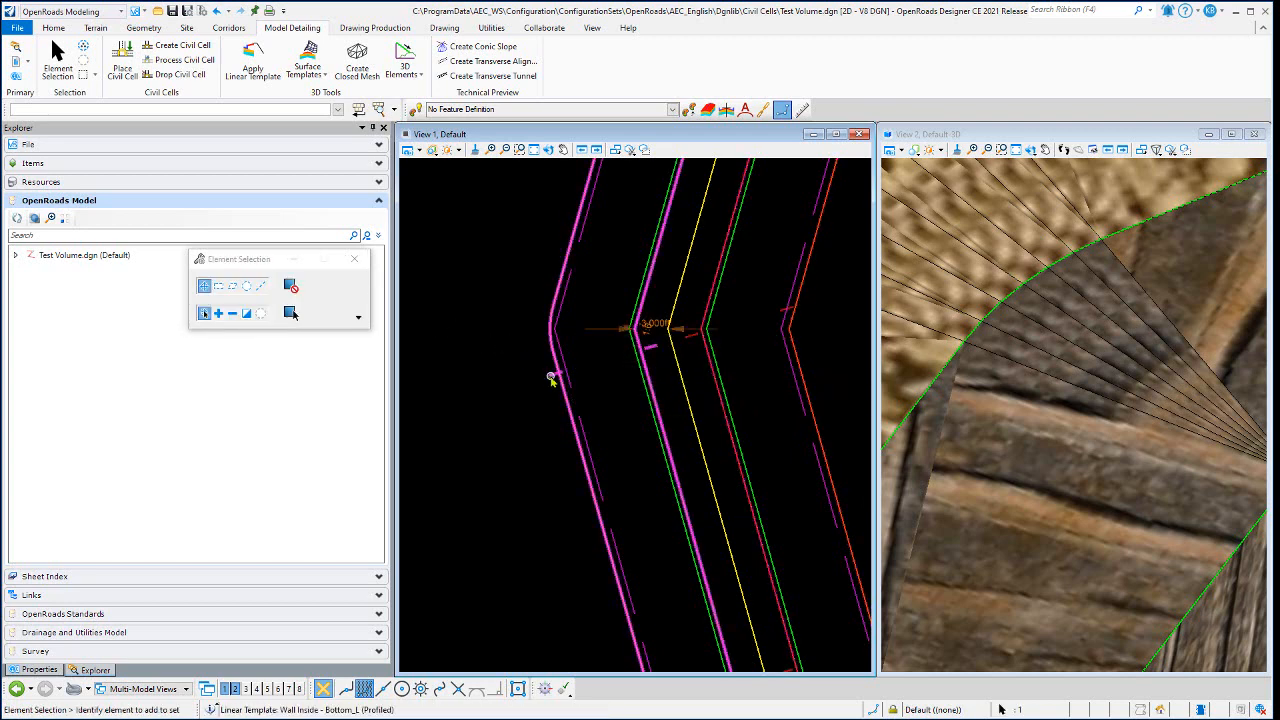
pyautogui.click(551, 378)
pyautogui.click(567, 370)
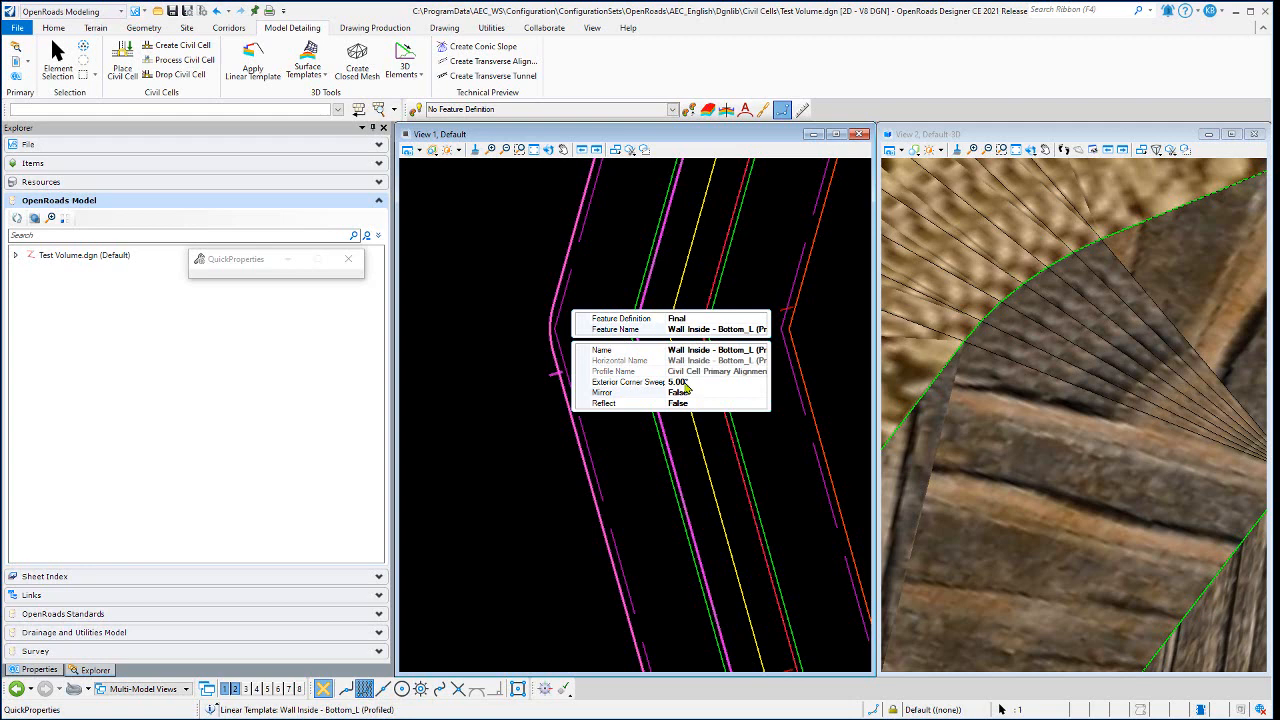
pyautogui.press('Escape')
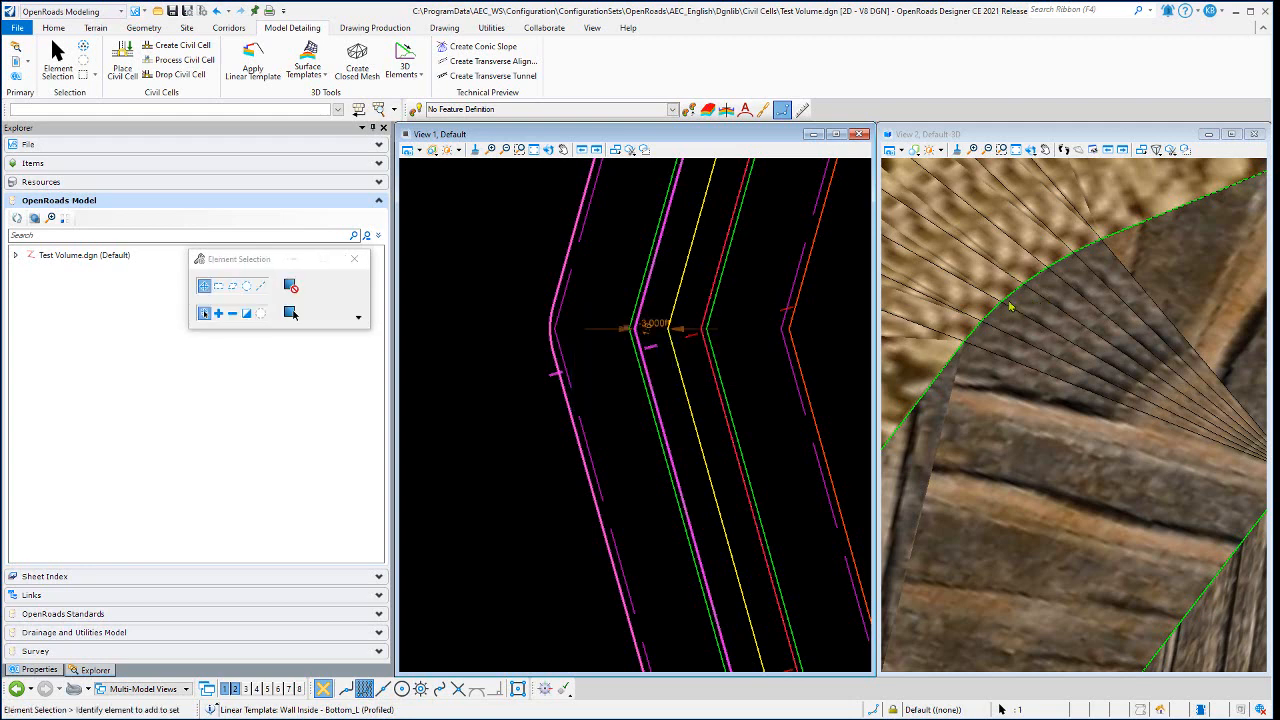
pyautogui.click(497, 218)
pyautogui.scroll(-2, 1056, 314)
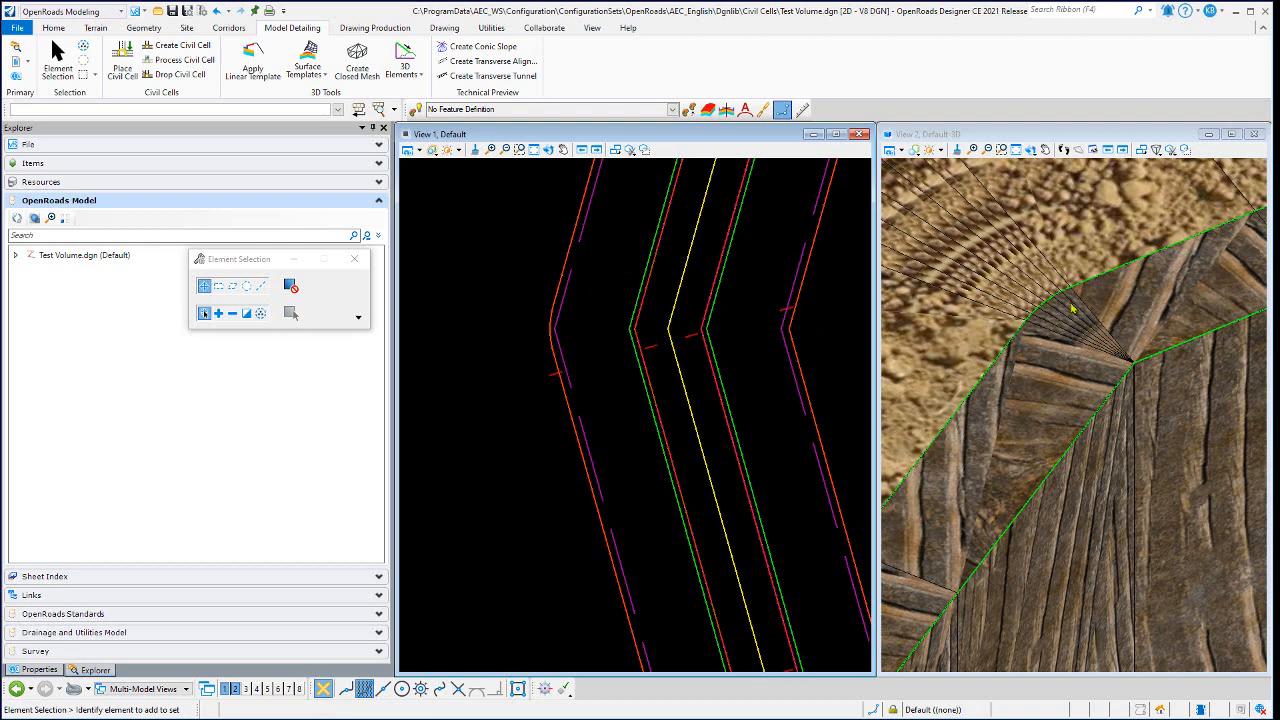
pyautogui.scroll(2, 1072, 308)
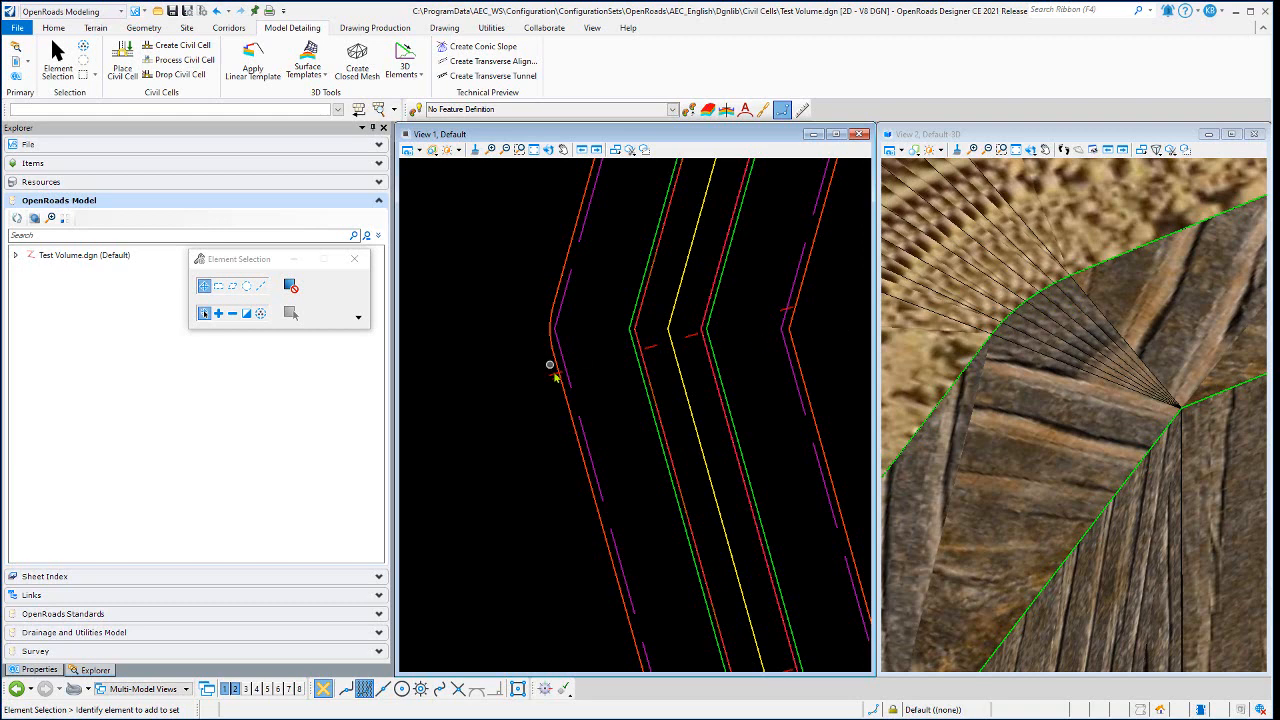
# - Examine the facets fanning around the left wall's outer corner at the trench bend in the 3D view
pyautogui.scroll(2, 650, 348)
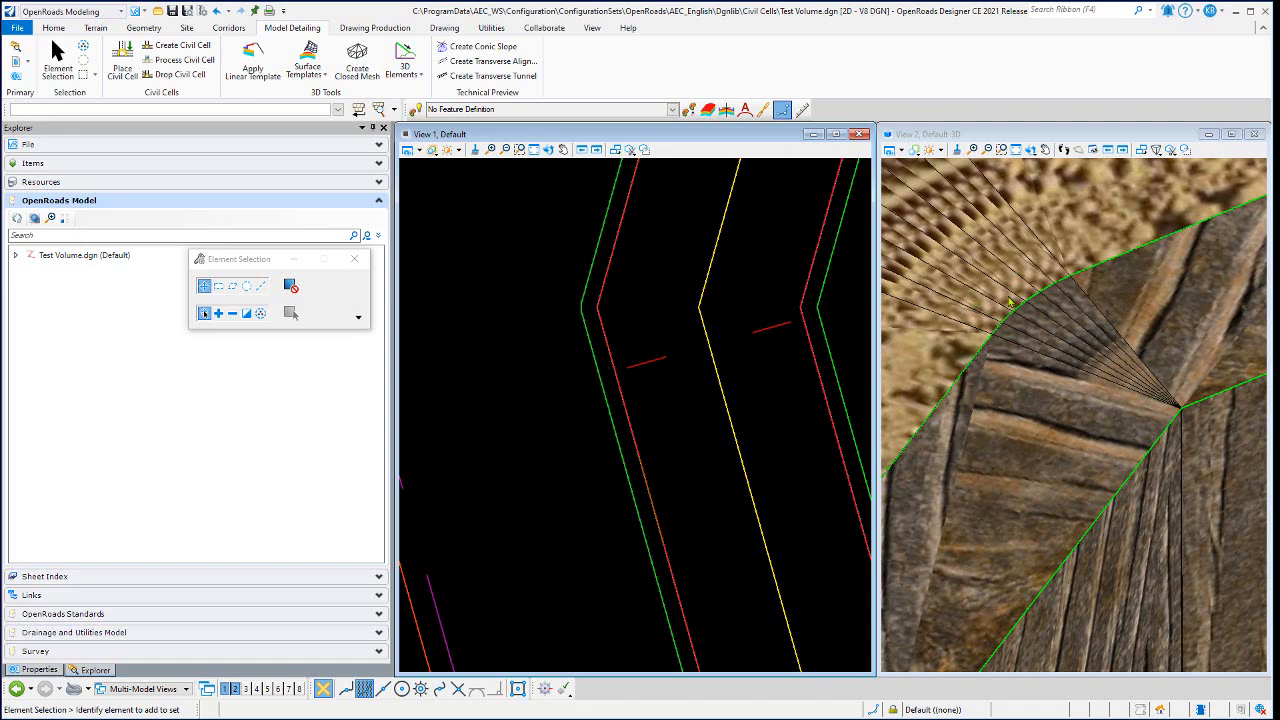
pyautogui.scroll(-4, 1070, 300)
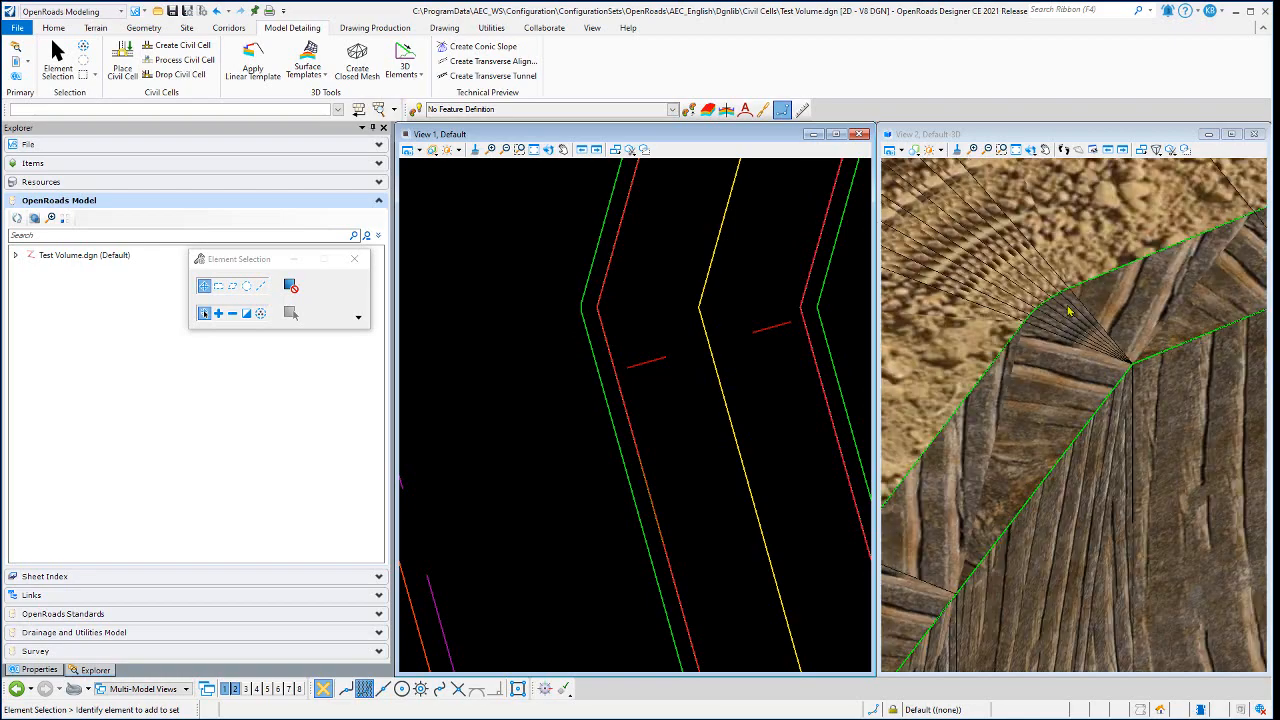
pyautogui.scroll(-5, 1072, 315)
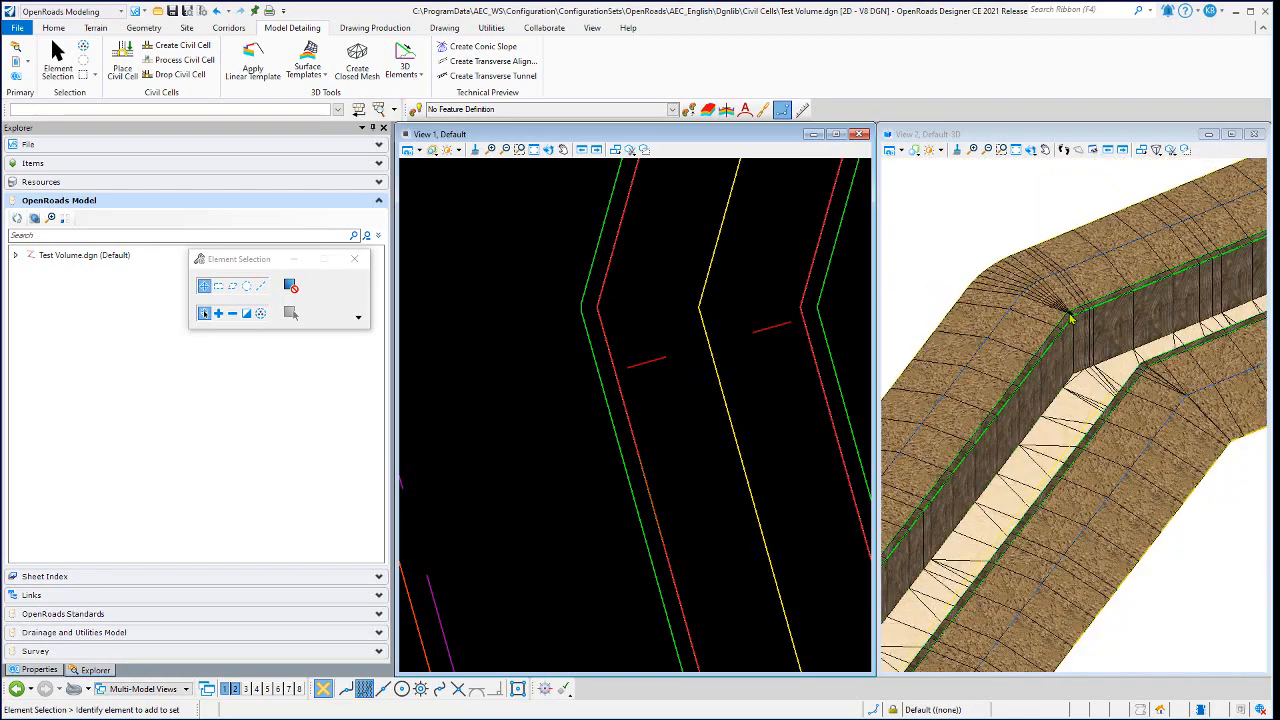
pyautogui.scroll(6, 1071, 318)
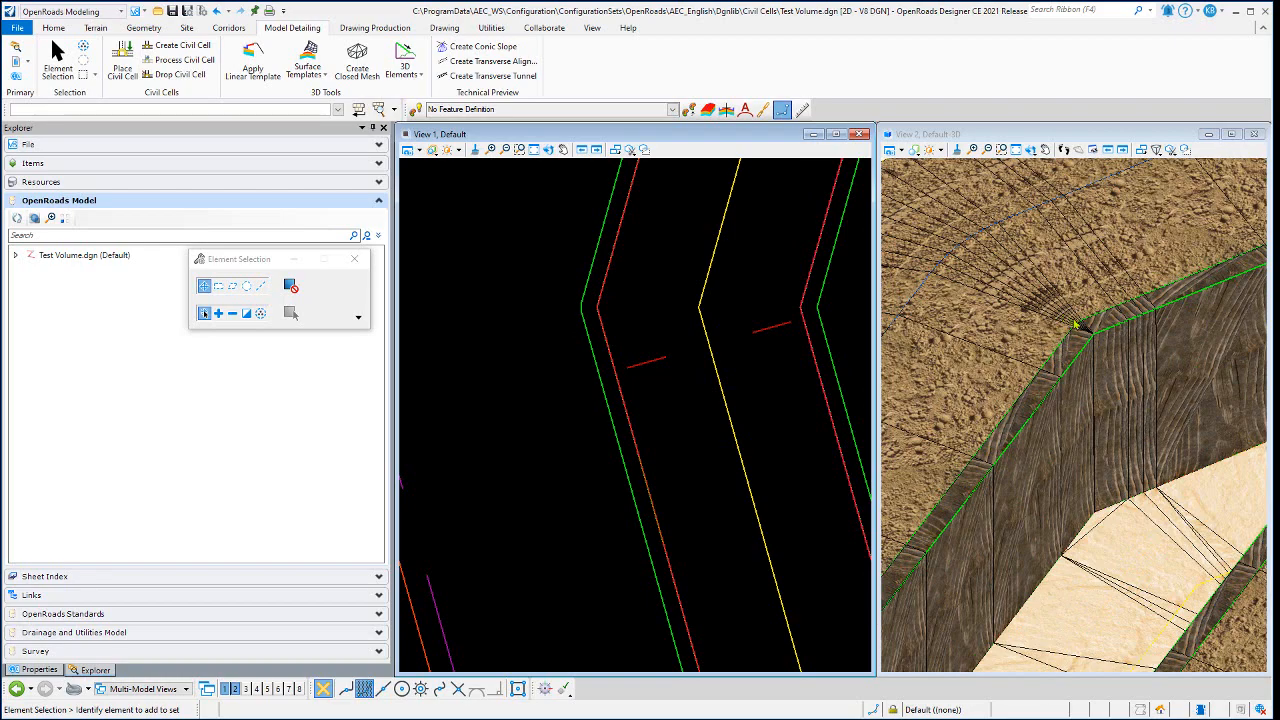
pyautogui.scroll(2, 1064, 332)
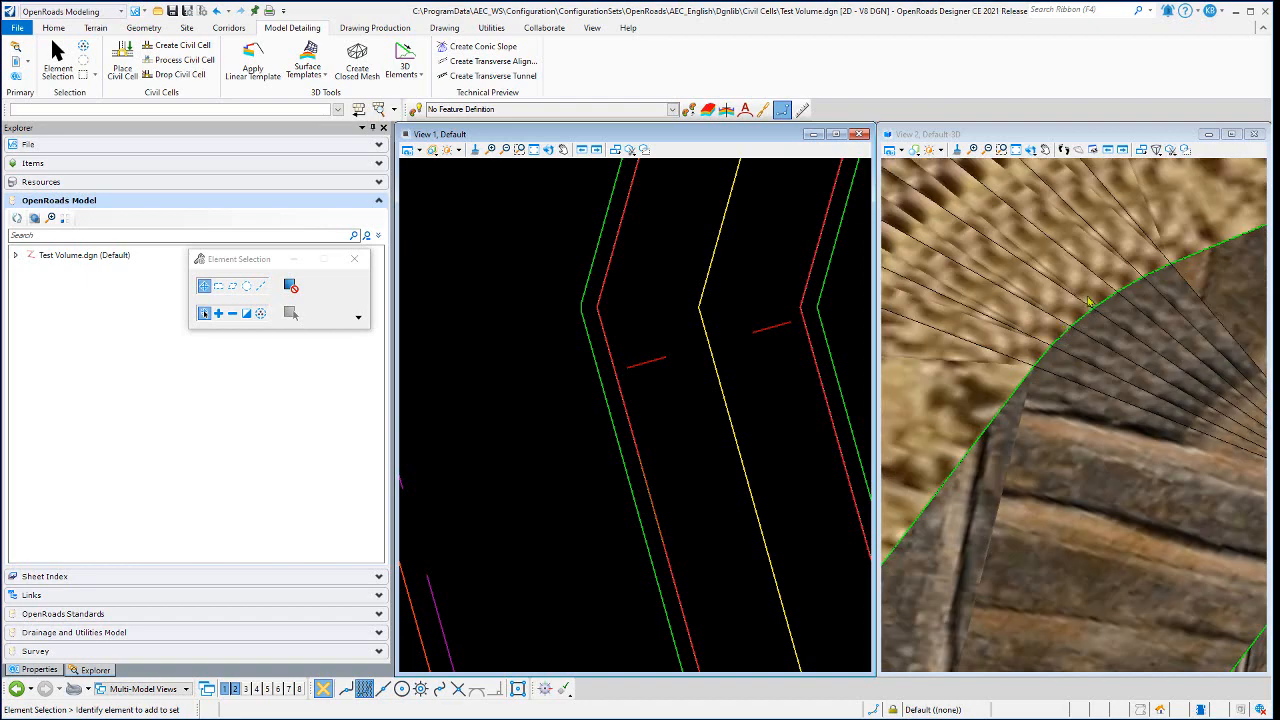
pyautogui.scroll(-2, 1084, 305)
pyautogui.scroll(2, 1072, 330)
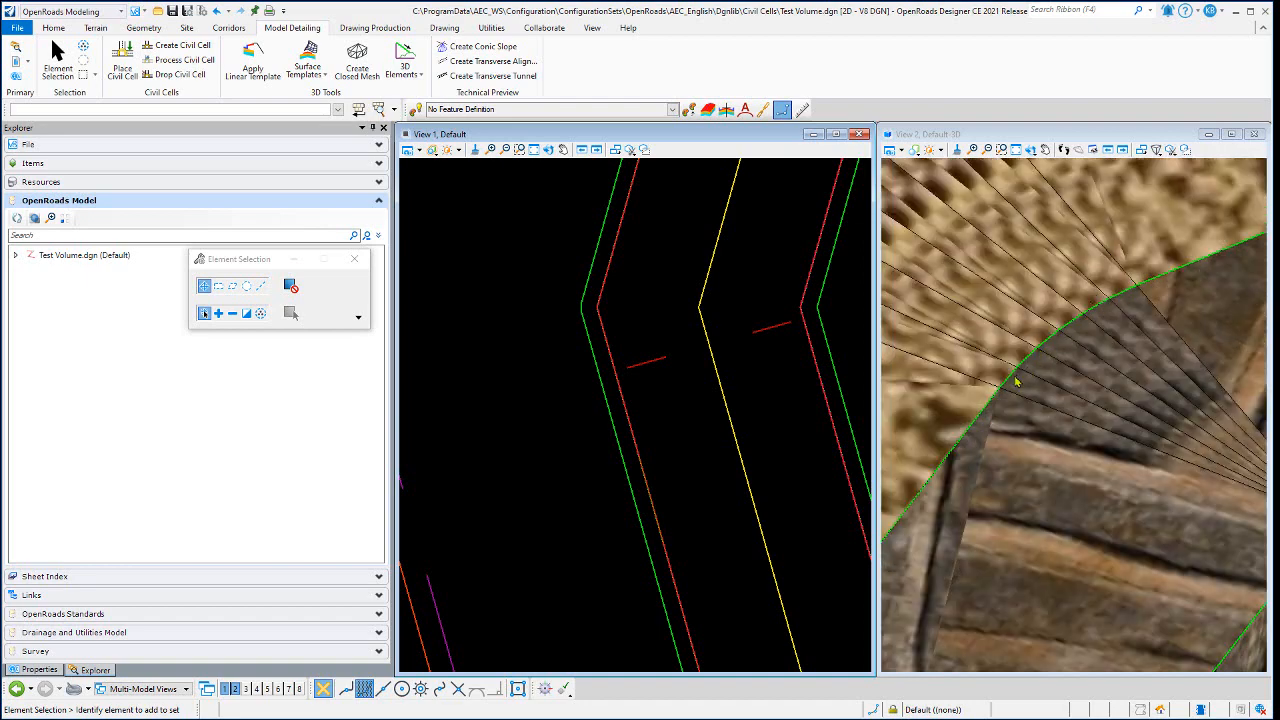
pyautogui.scroll(-6, 1064, 338)
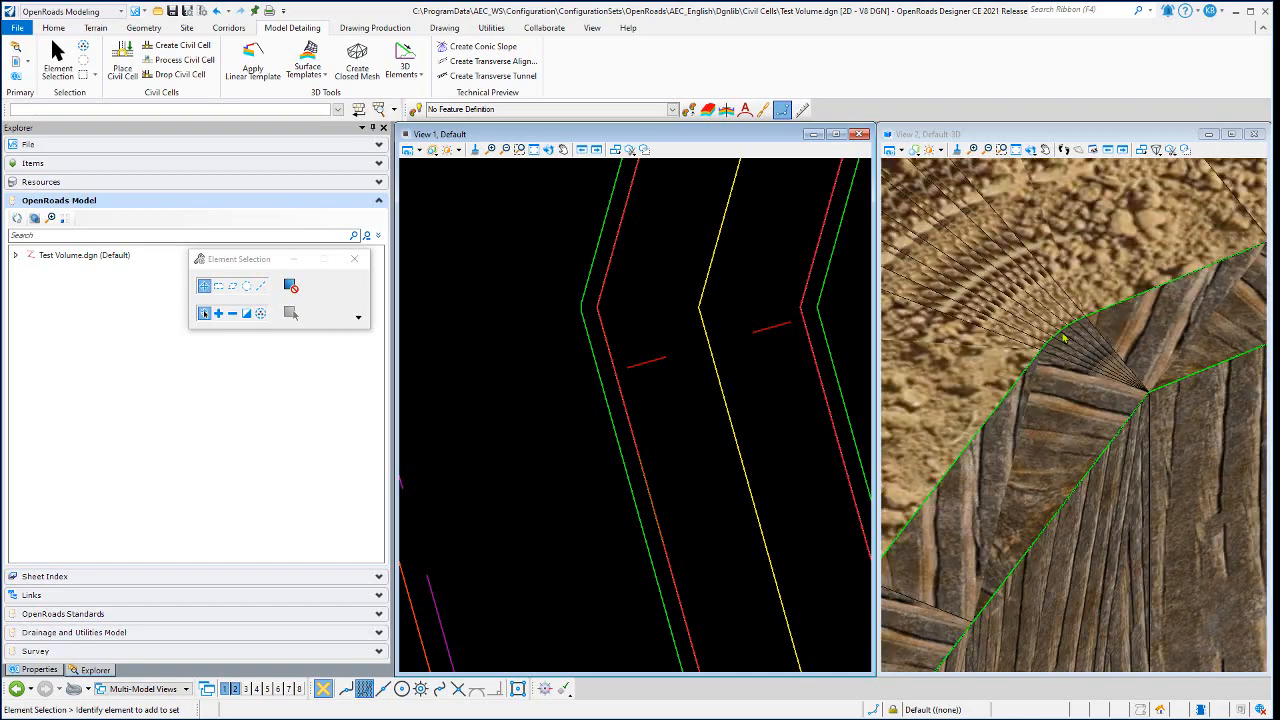
# - Examine the right wall's corner at the bend in 3D and compare it with the left wall's exterior corner
pyautogui.scroll(6, 1136, 386)
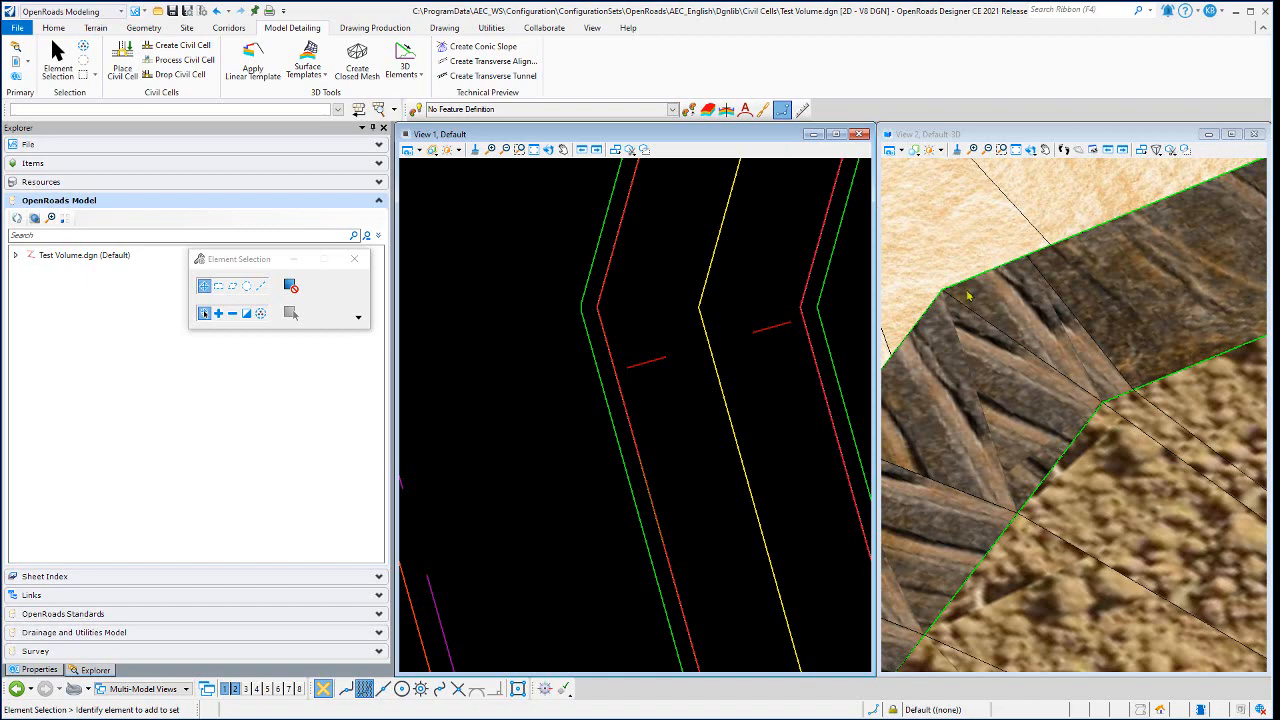
pyautogui.scroll(-2, 749, 320)
pyautogui.scroll(-2, 1120, 375)
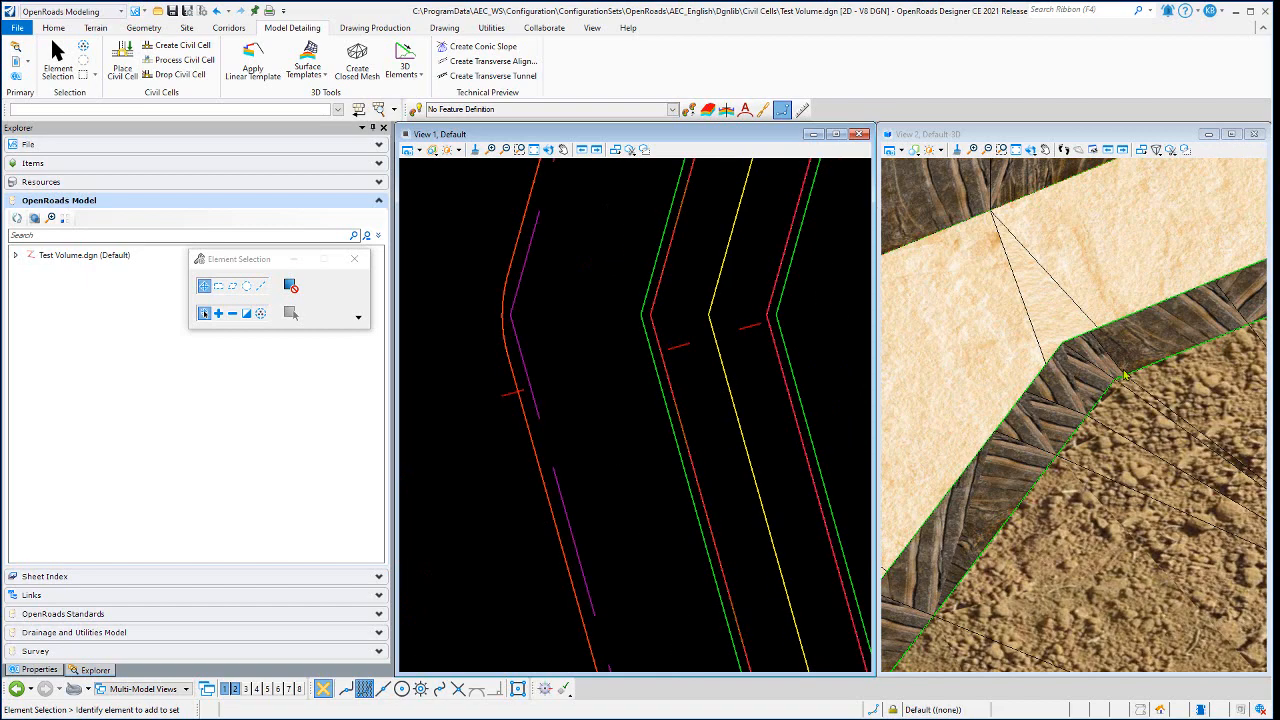
pyautogui.scroll(-1, 1151, 372)
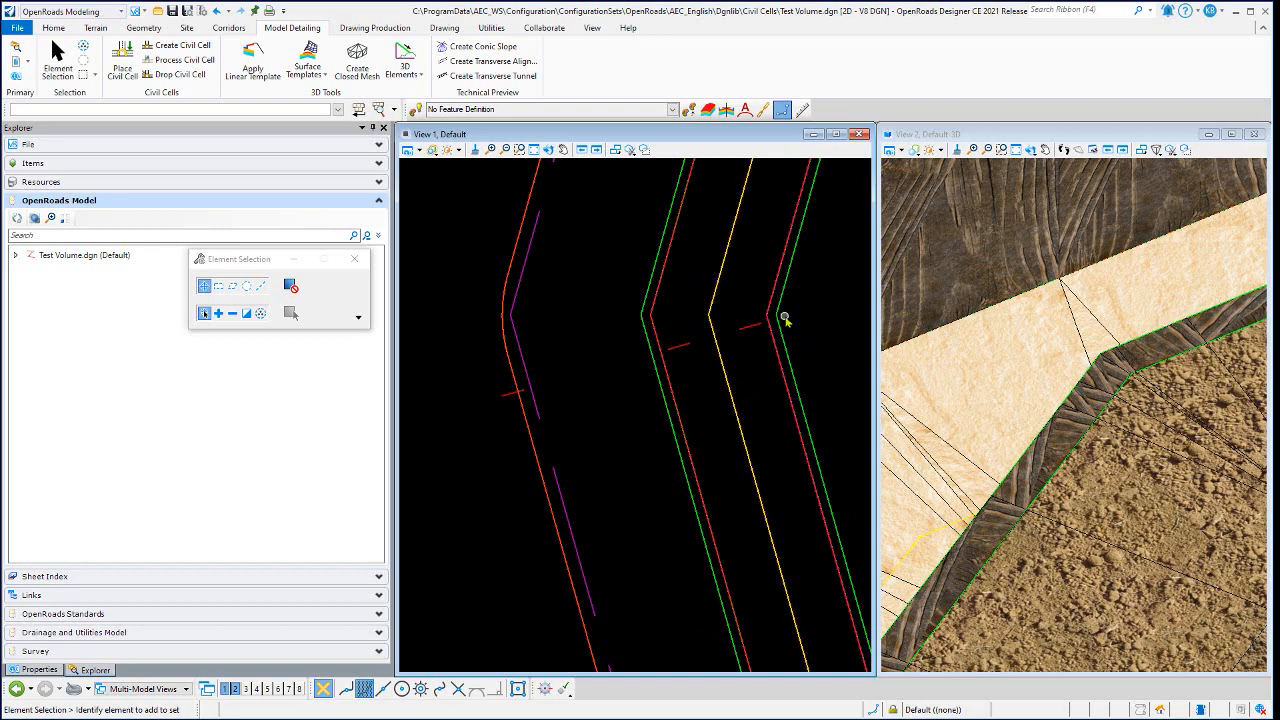
pyautogui.scroll(-2, 1050, 374)
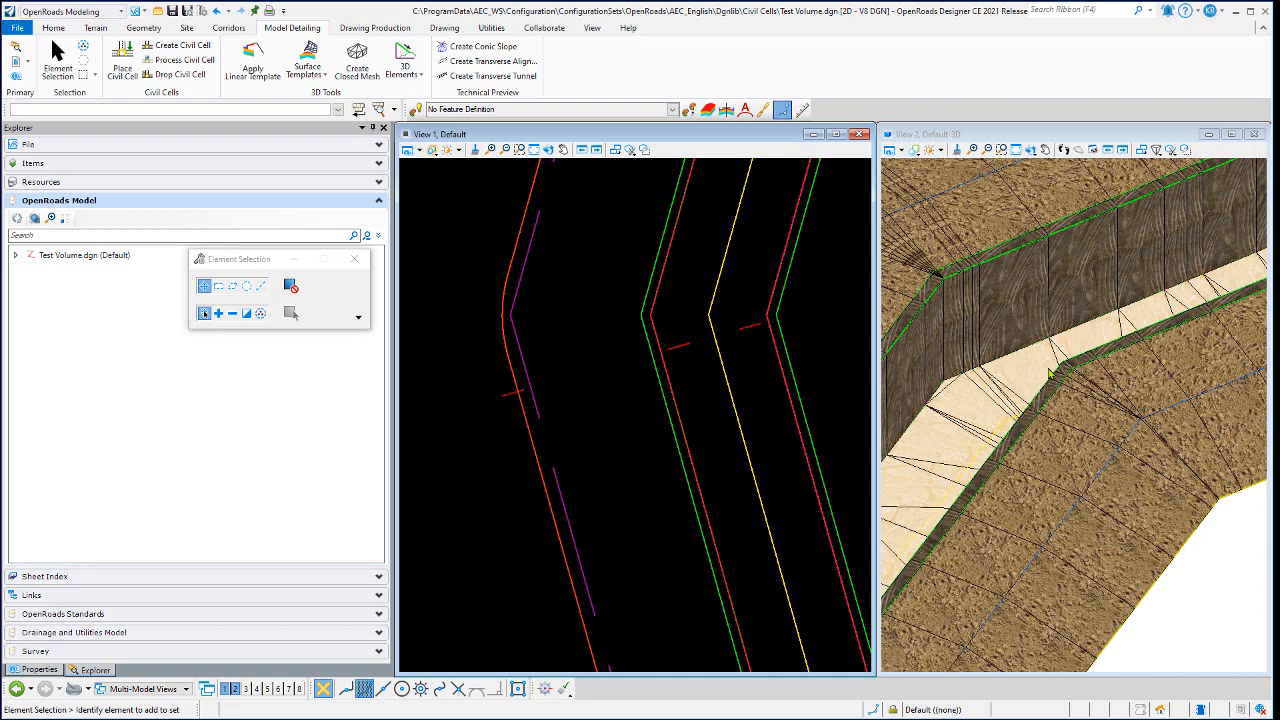
pyautogui.scroll(-2, 1050, 374)
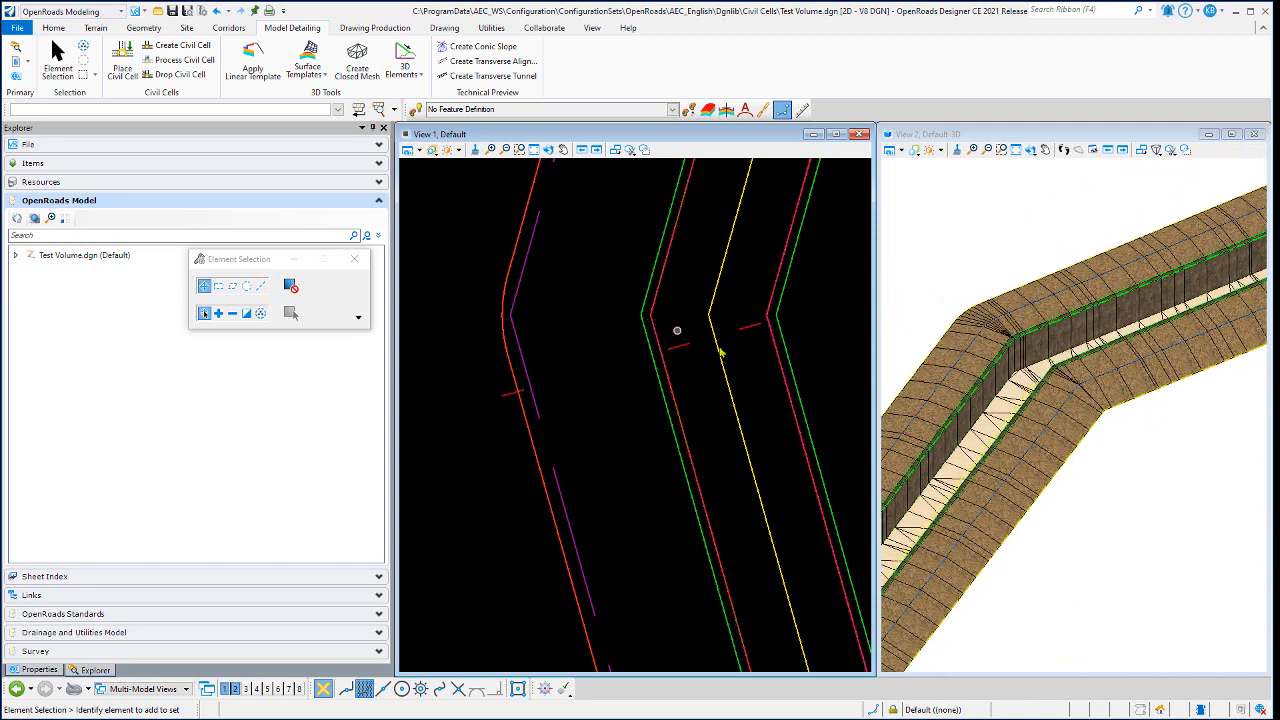
pyautogui.scroll(-1, 1046, 366)
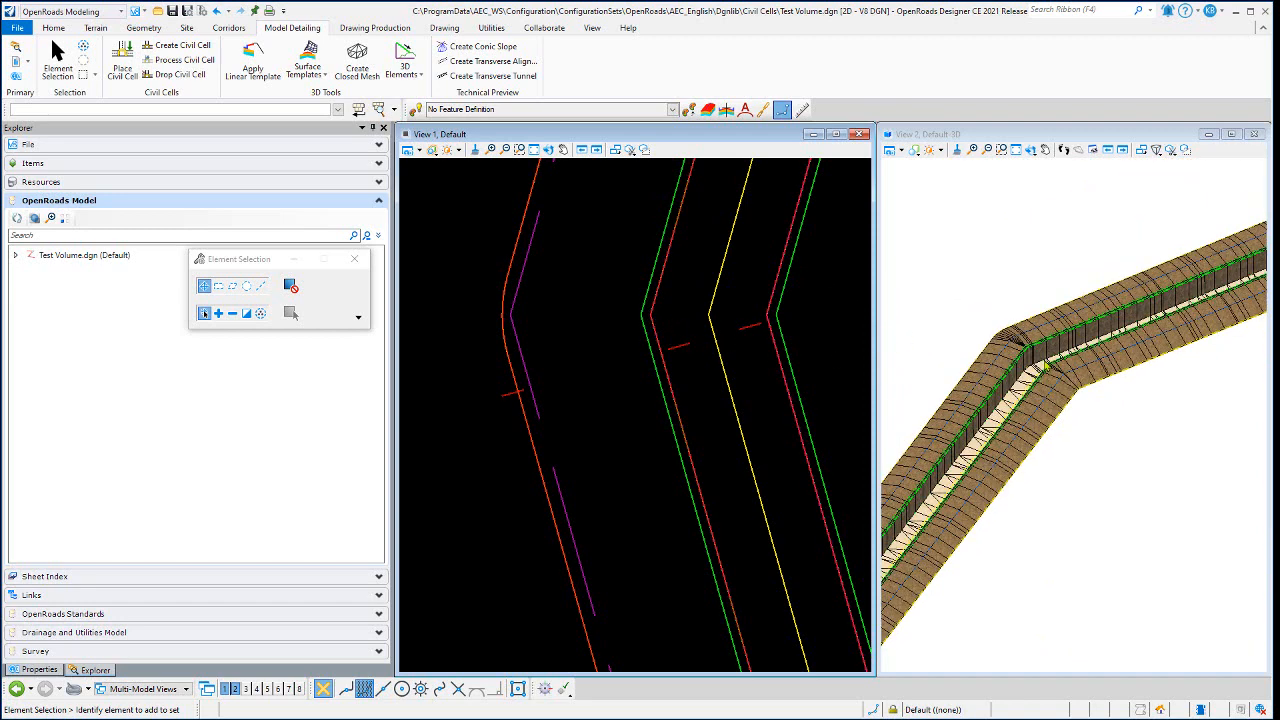
pyautogui.scroll(5, 1031, 355)
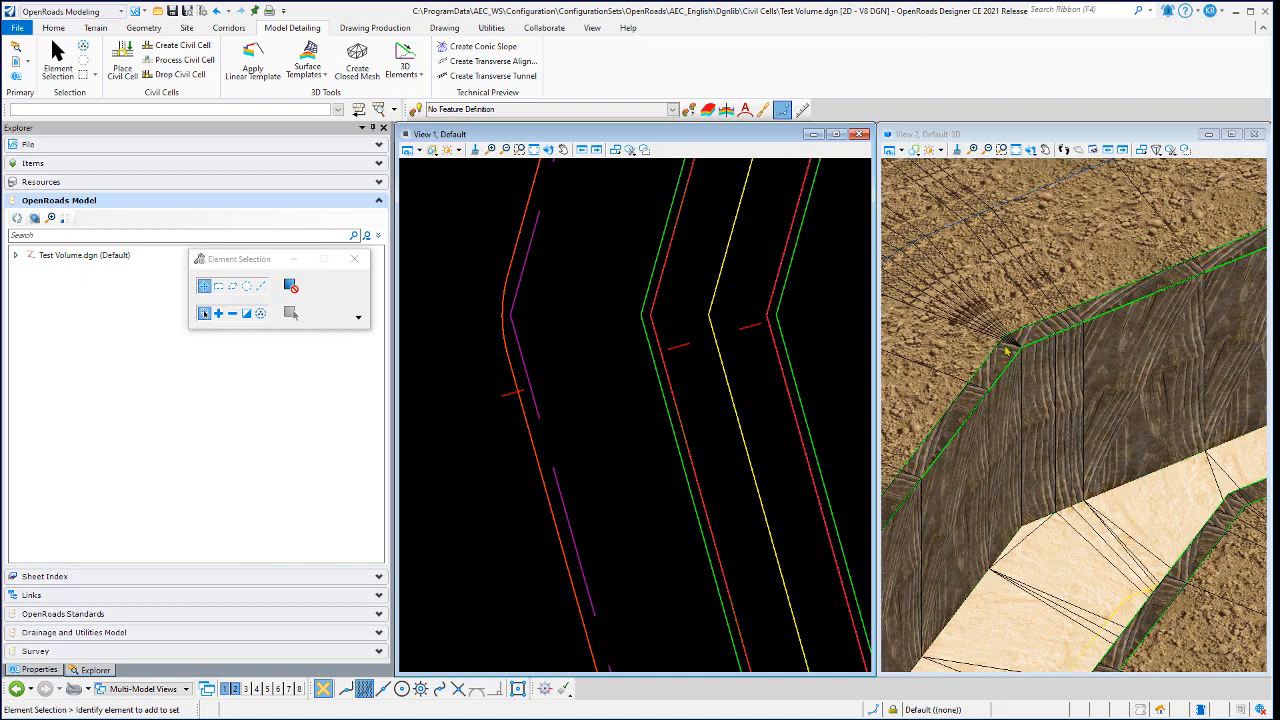
pyautogui.scroll(-5, 1009, 343)
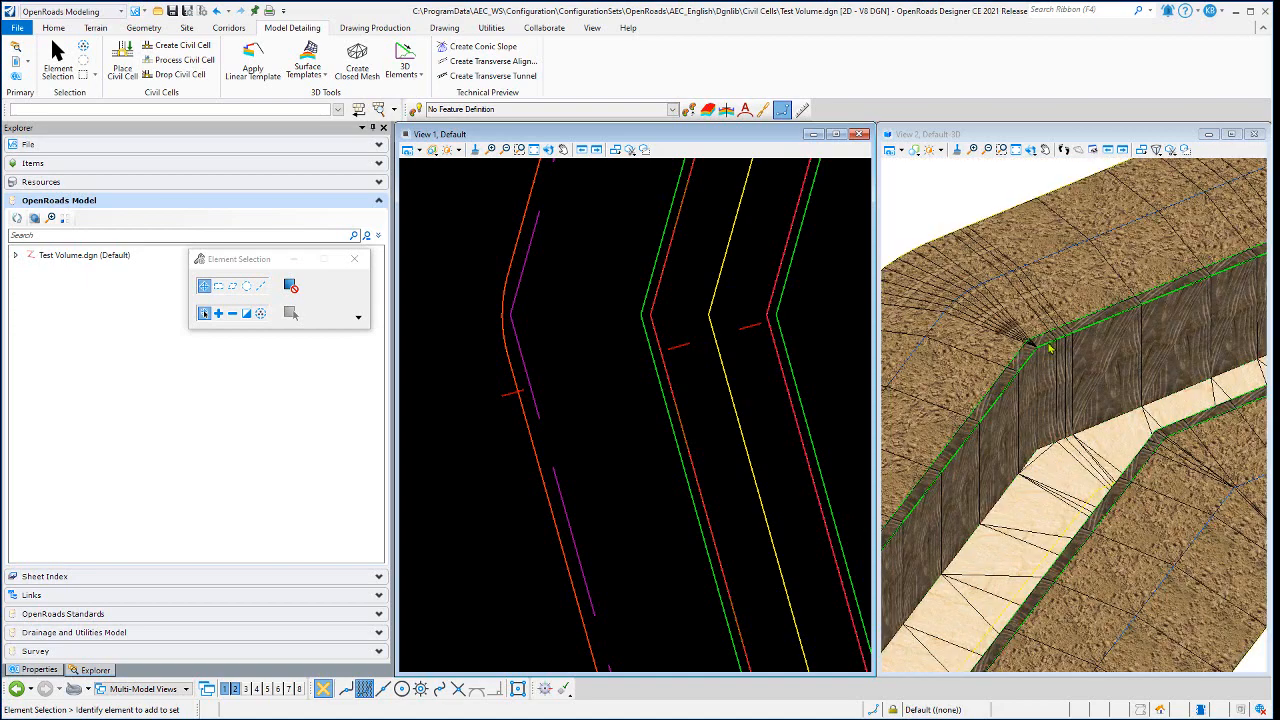
pyautogui.scroll(-2, 1052, 345)
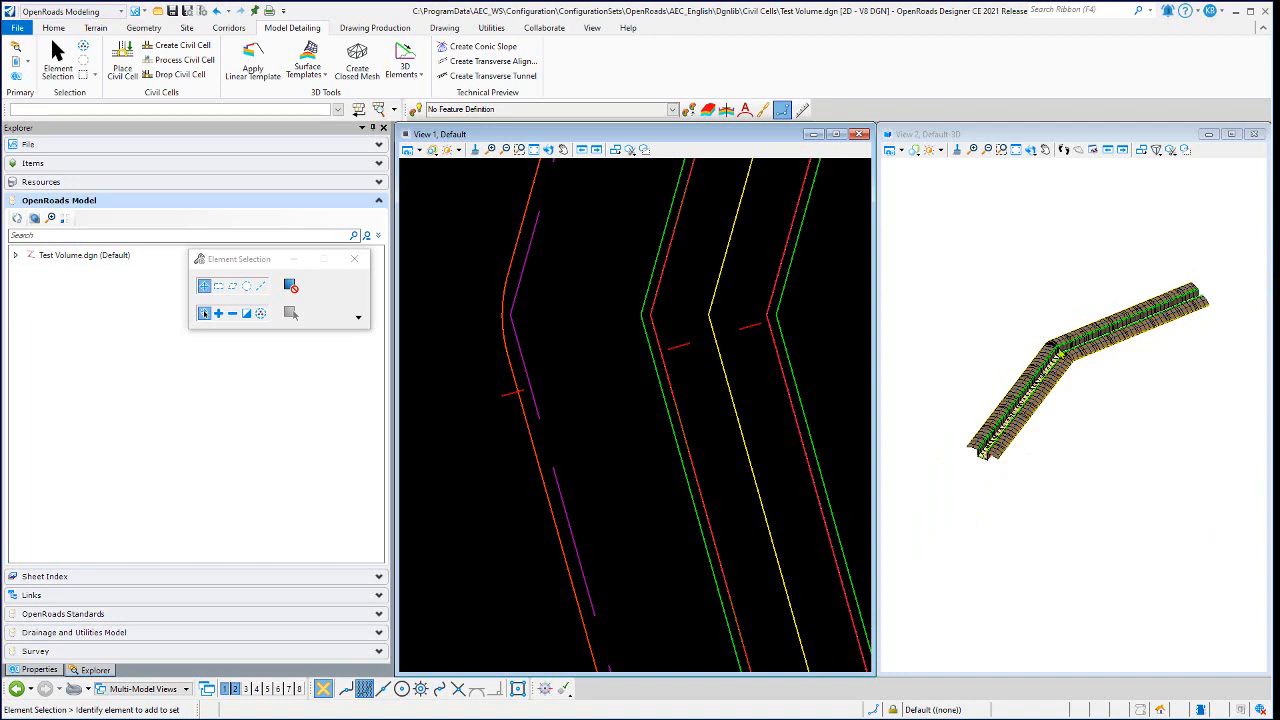
pyautogui.scroll(5, 1060, 352)
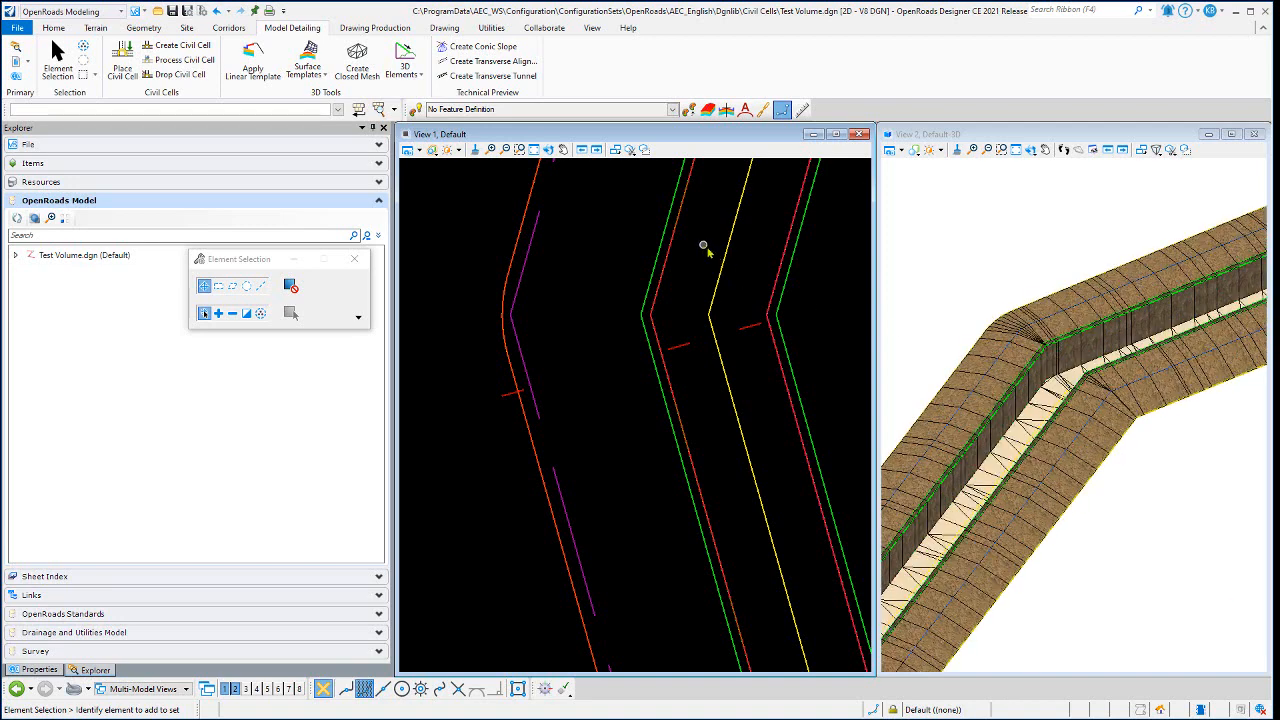
# - Inspect the properties of points TOW and TOW1 in the left timber wall's template drop, closing the editor without changes
pyautogui.click(989, 223)
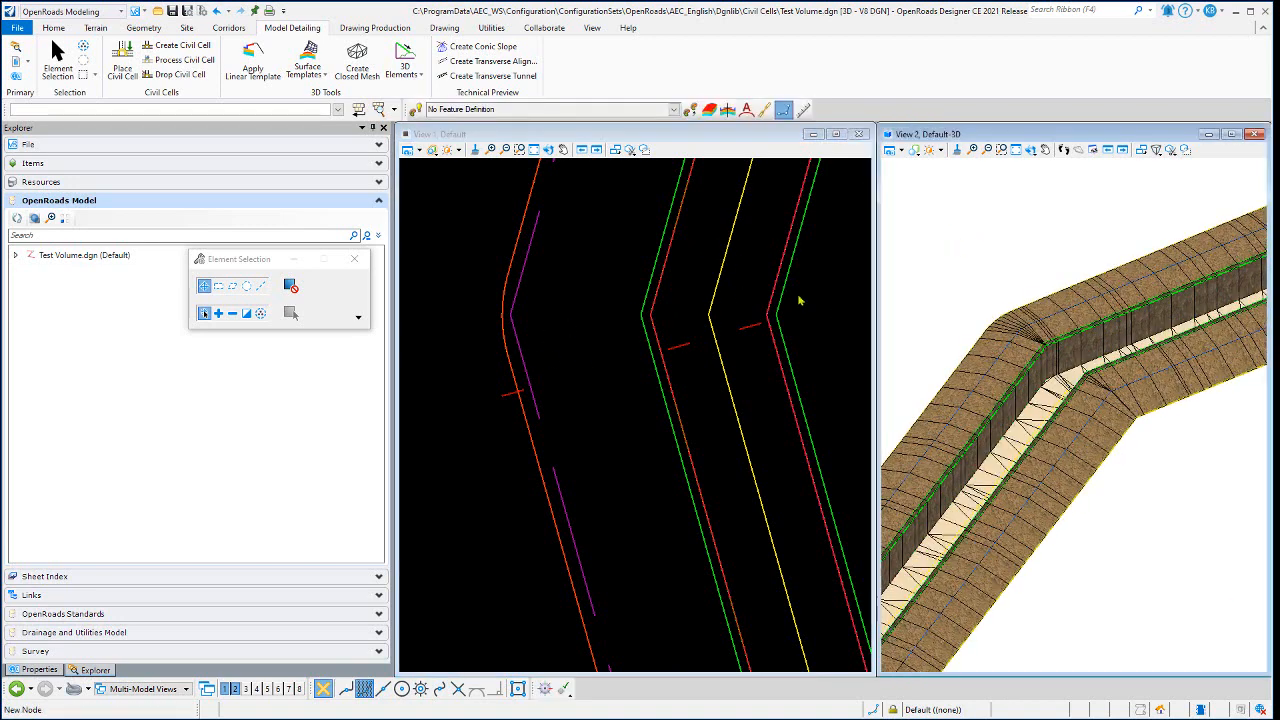
pyautogui.click(576, 355)
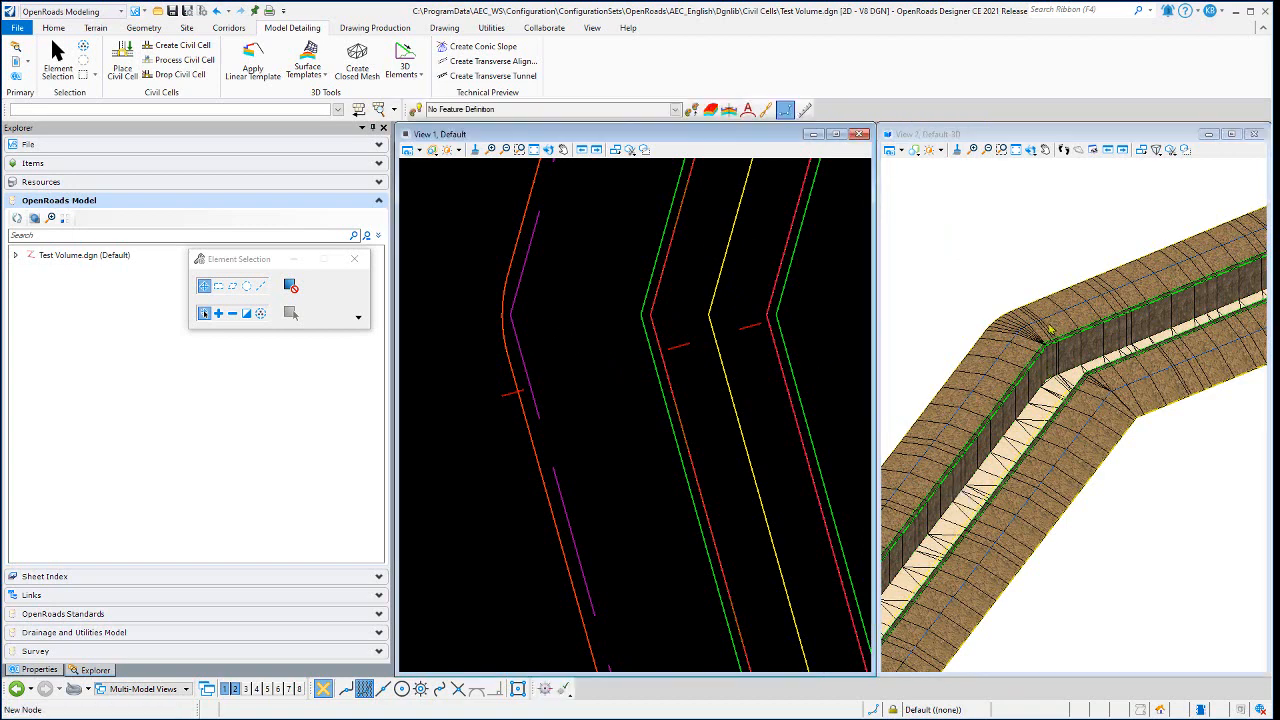
pyautogui.click(555, 264)
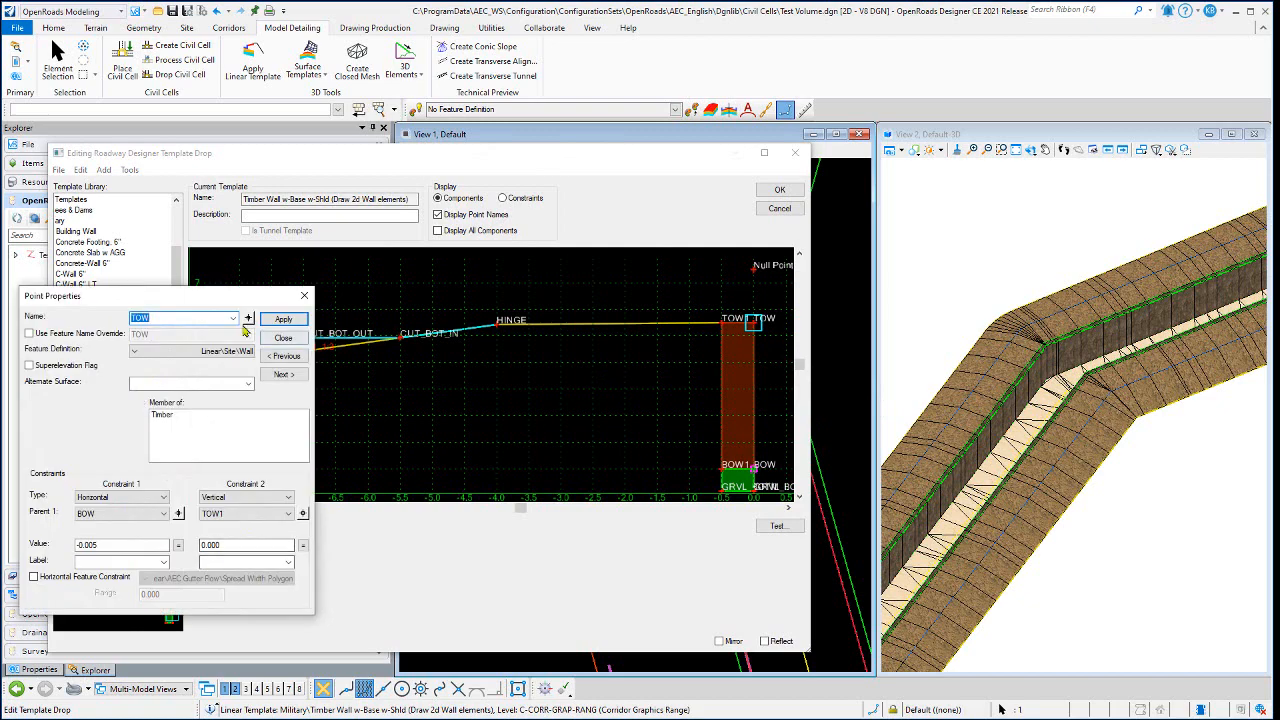
pyautogui.click(249, 320)
pyautogui.click(721, 325)
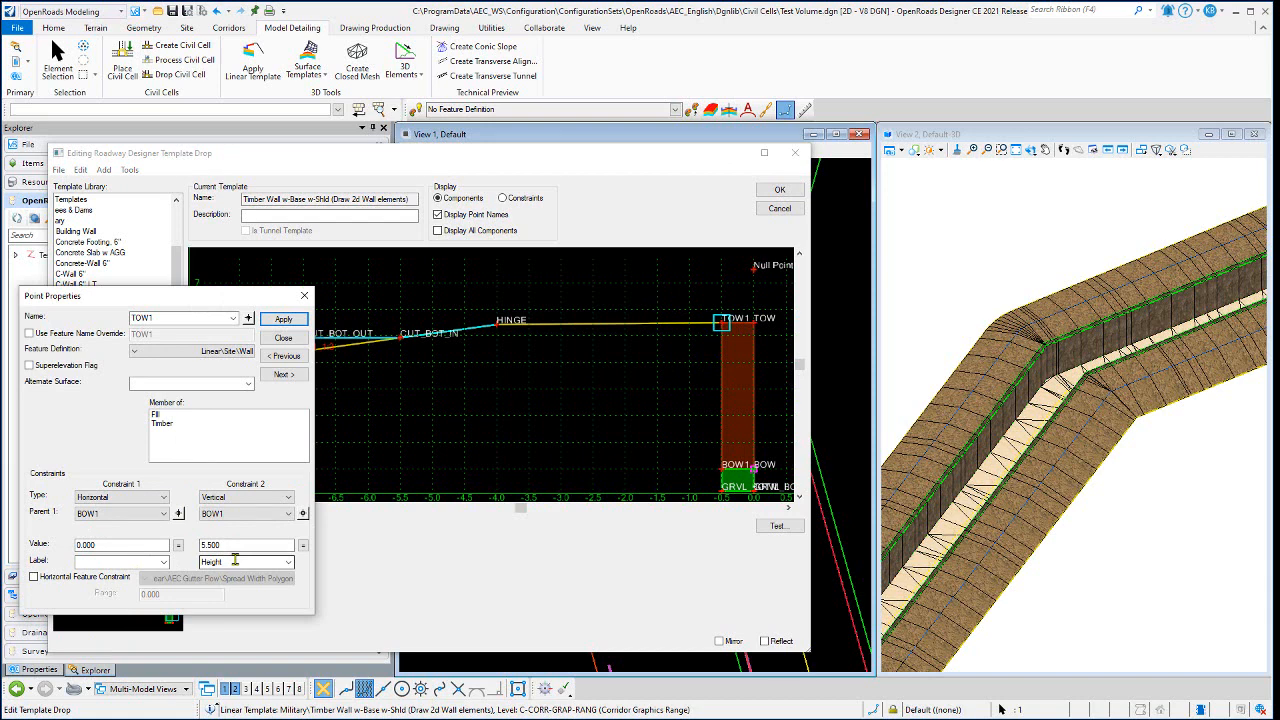
pyautogui.click(286, 340)
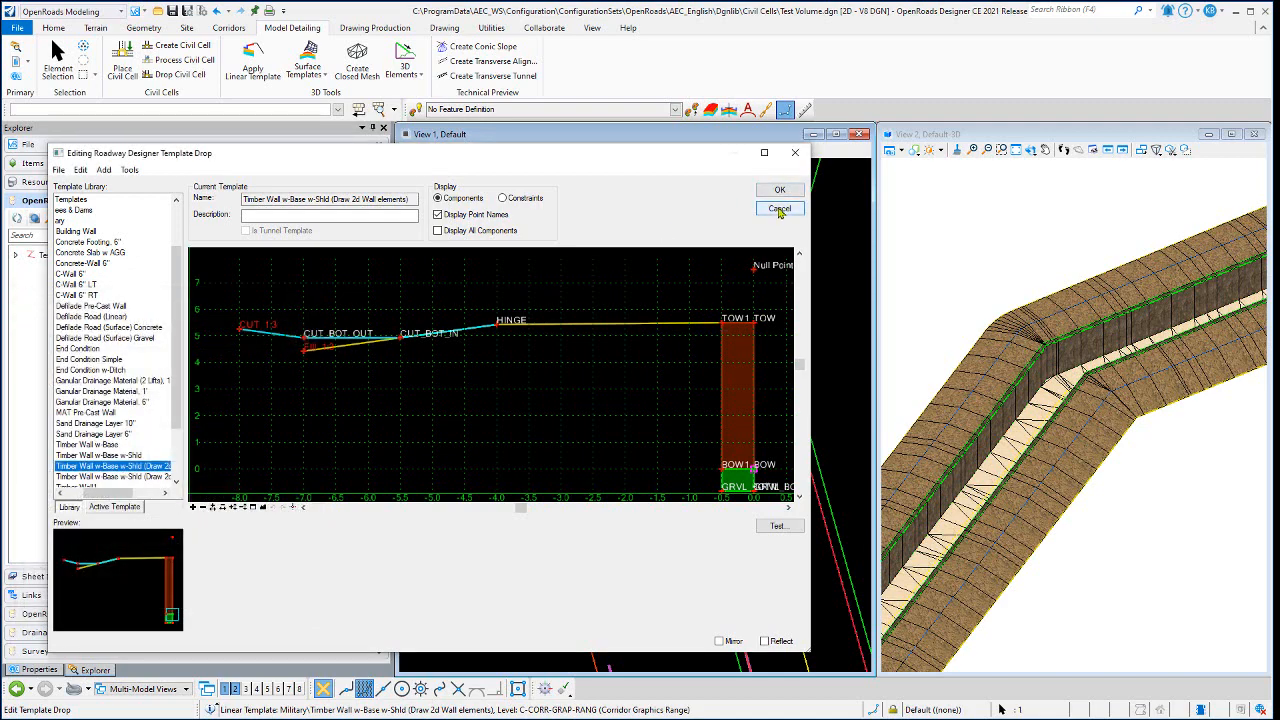
pyautogui.click(779, 209)
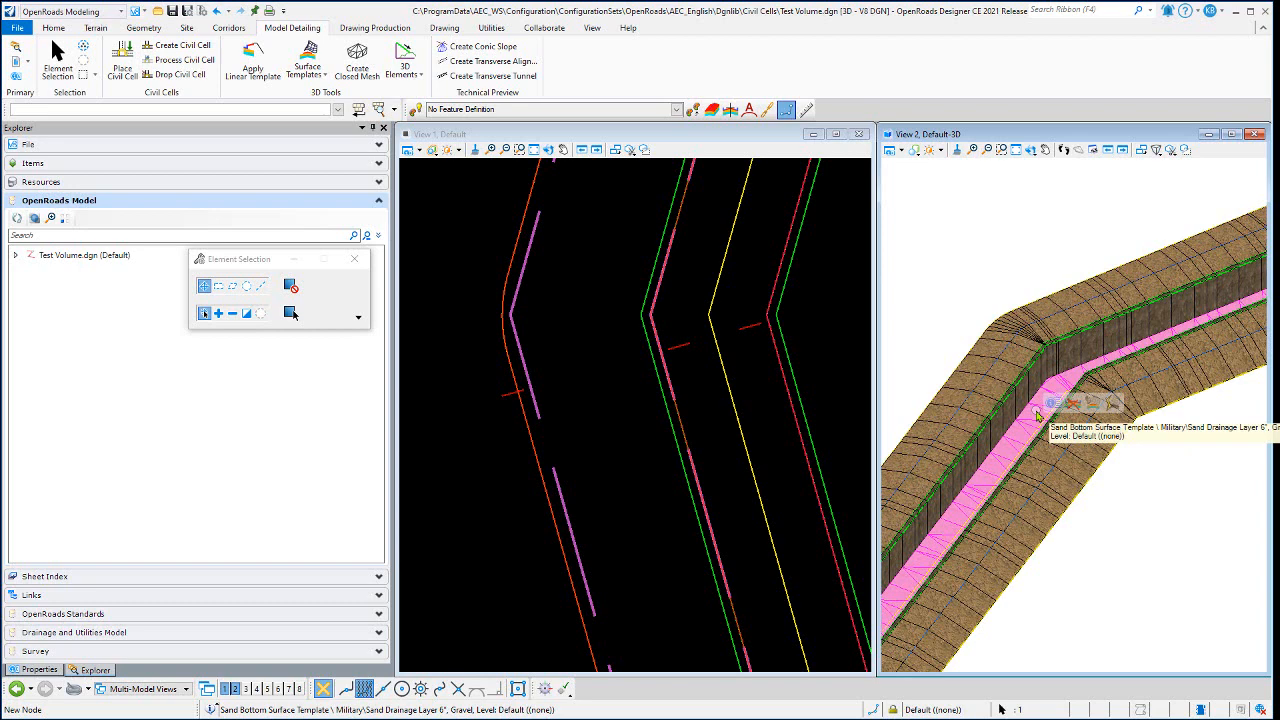
# - Inspect the trench bottom's Sand Drainage Layer 6" surface template, close it without changes and clear the selection
pyautogui.click(1098, 404)
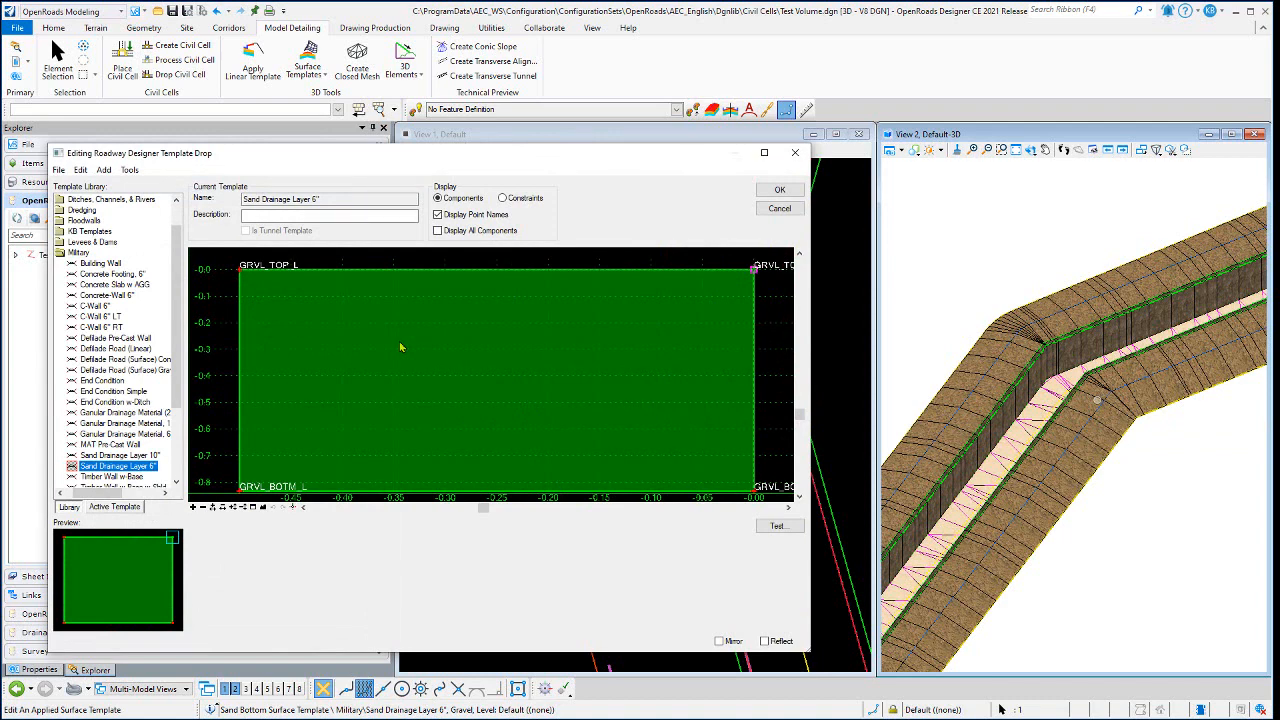
pyautogui.click(776, 212)
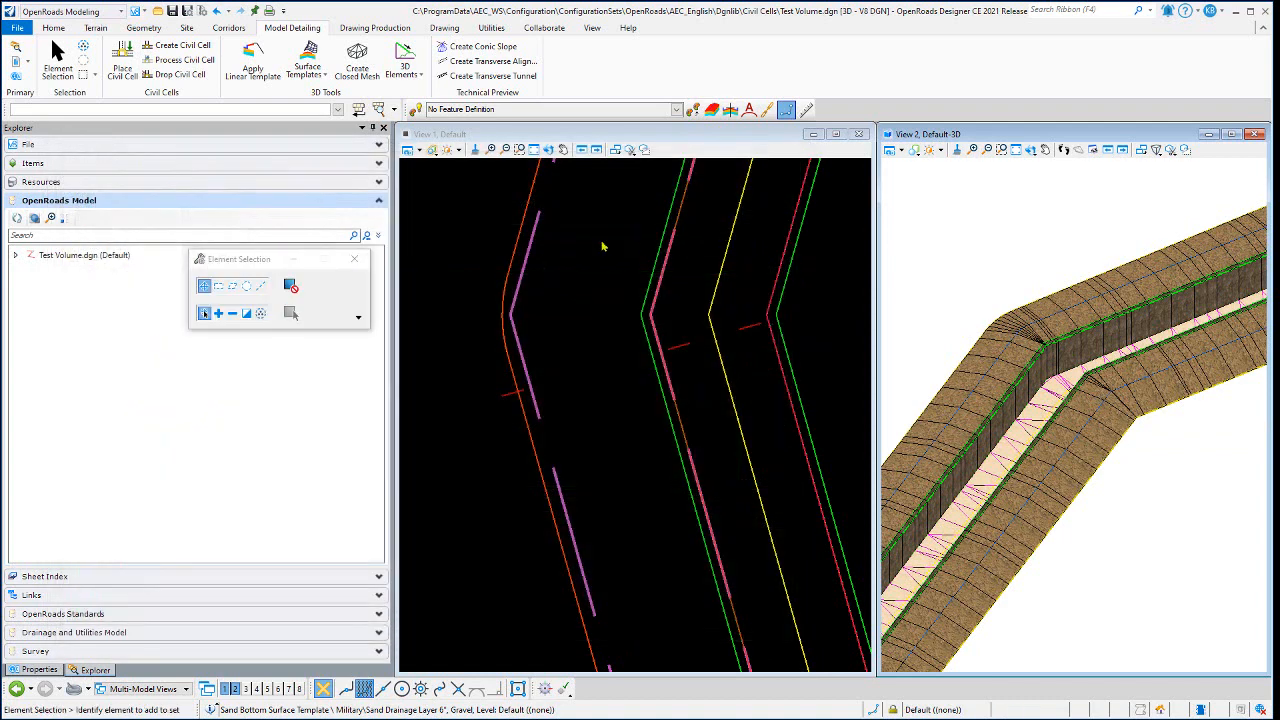
pyautogui.click(602, 246)
# - Bring the whole trench into the plan view and turn off the display of construction elements there
pyautogui.scroll(-5, 563, 370)
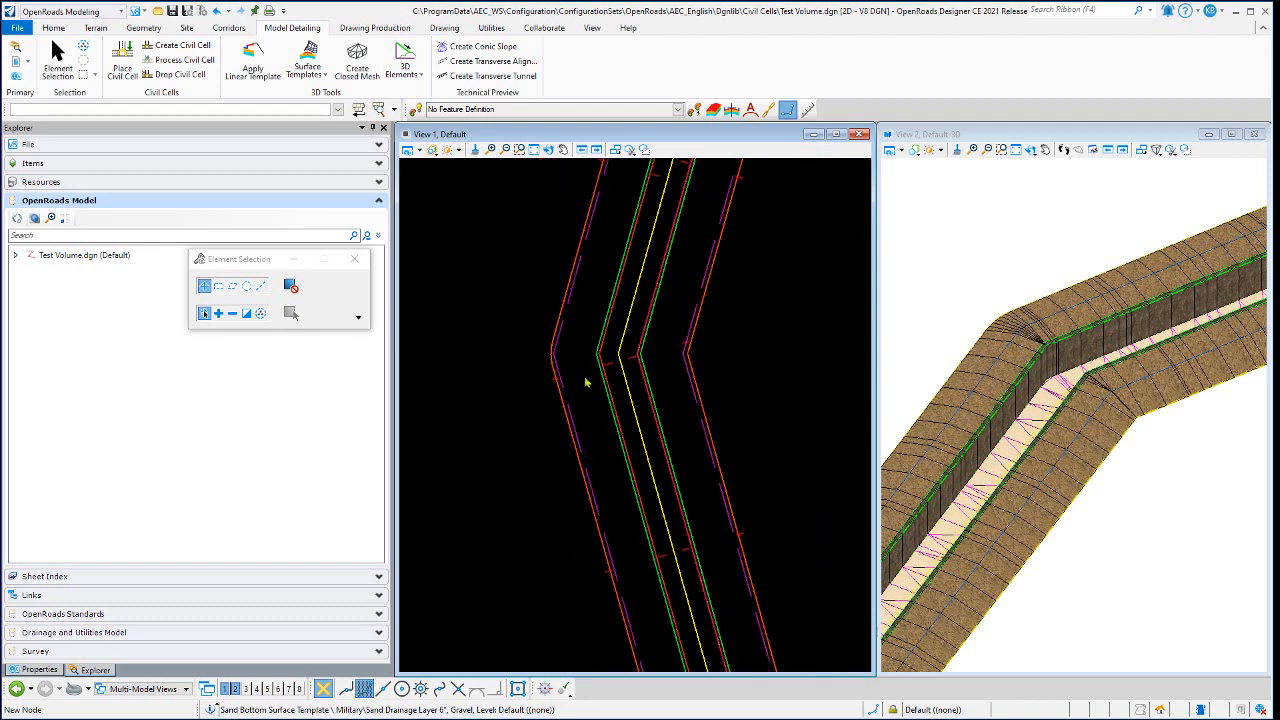
pyautogui.scroll(-4, 586, 383)
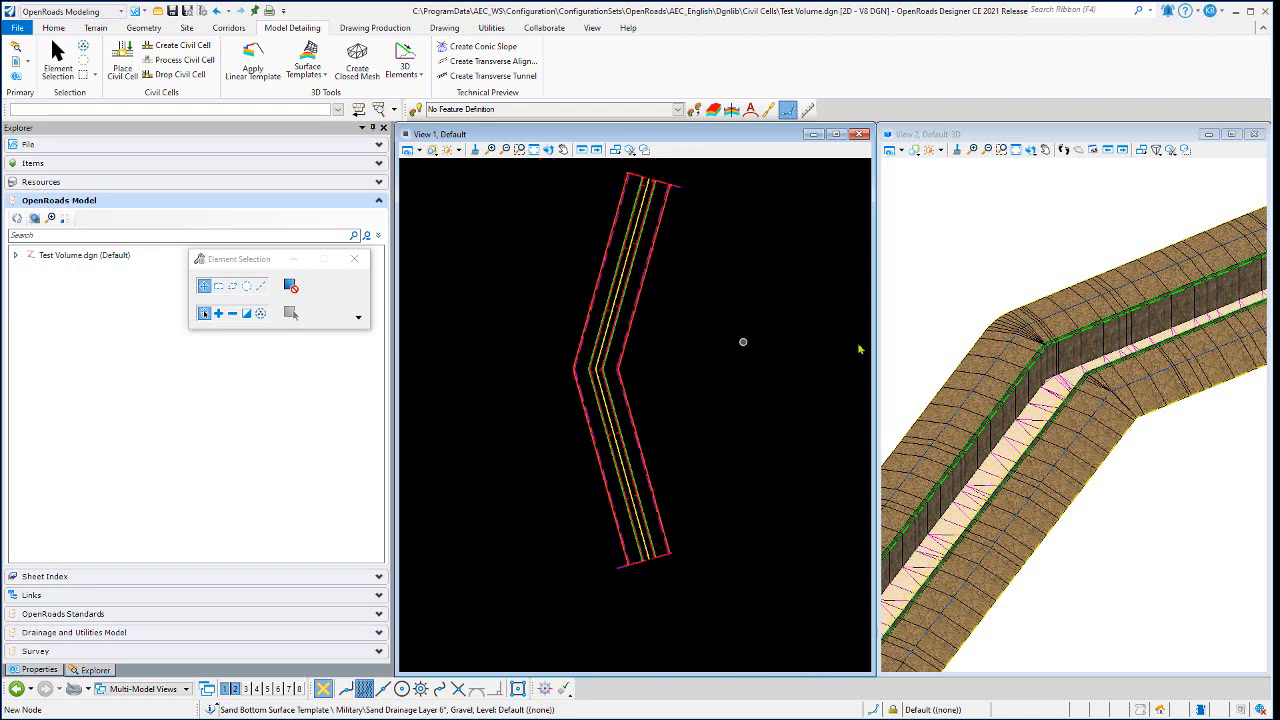
pyautogui.scroll(-3, 1056, 328)
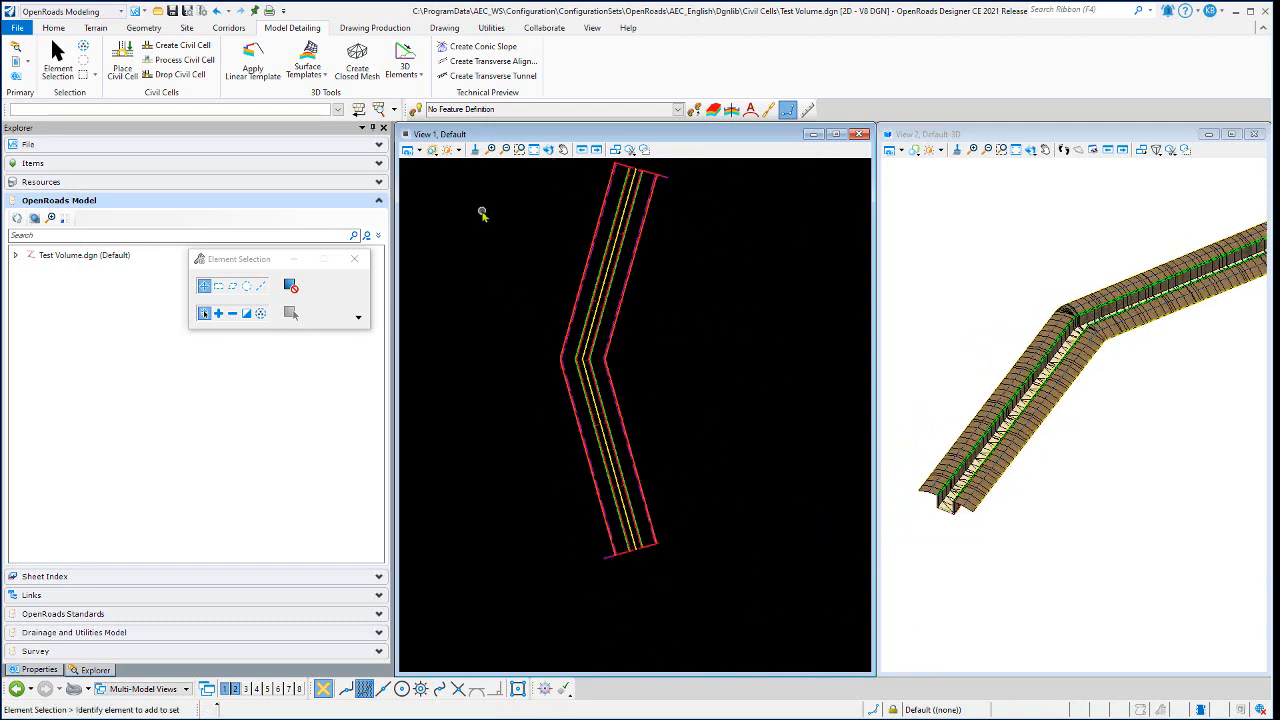
pyautogui.click(421, 150)
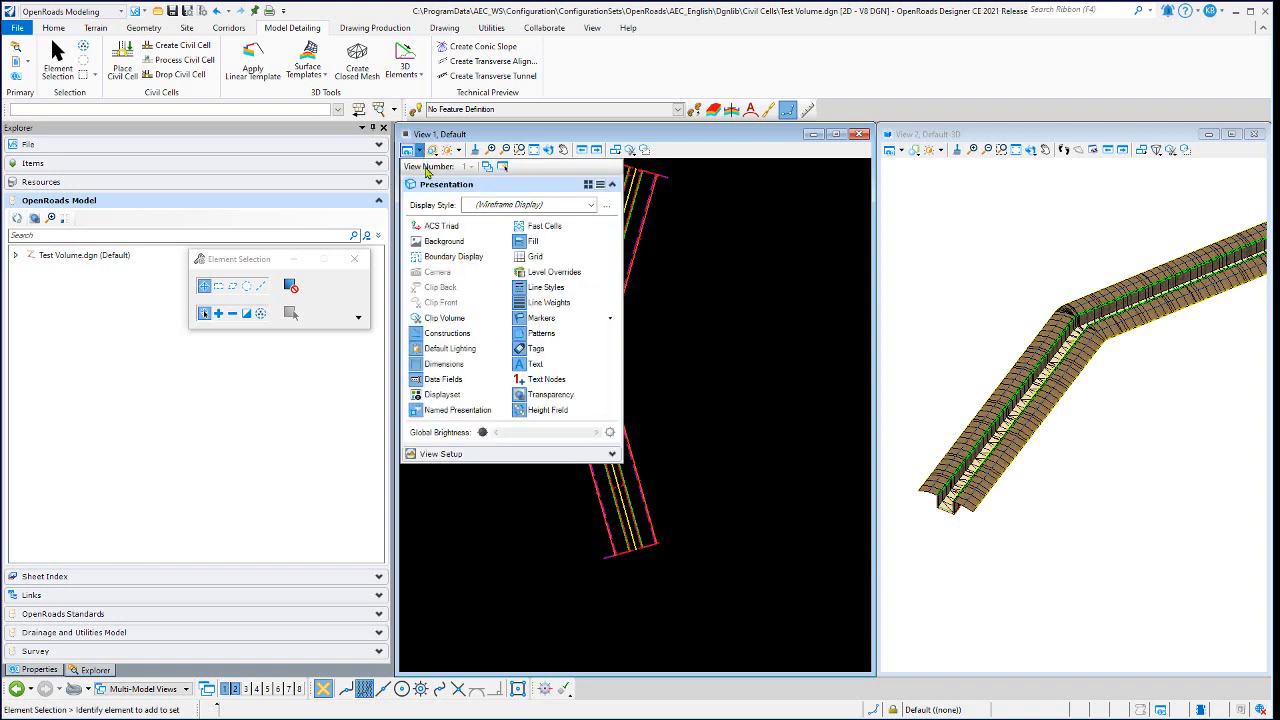
pyautogui.click(488, 338)
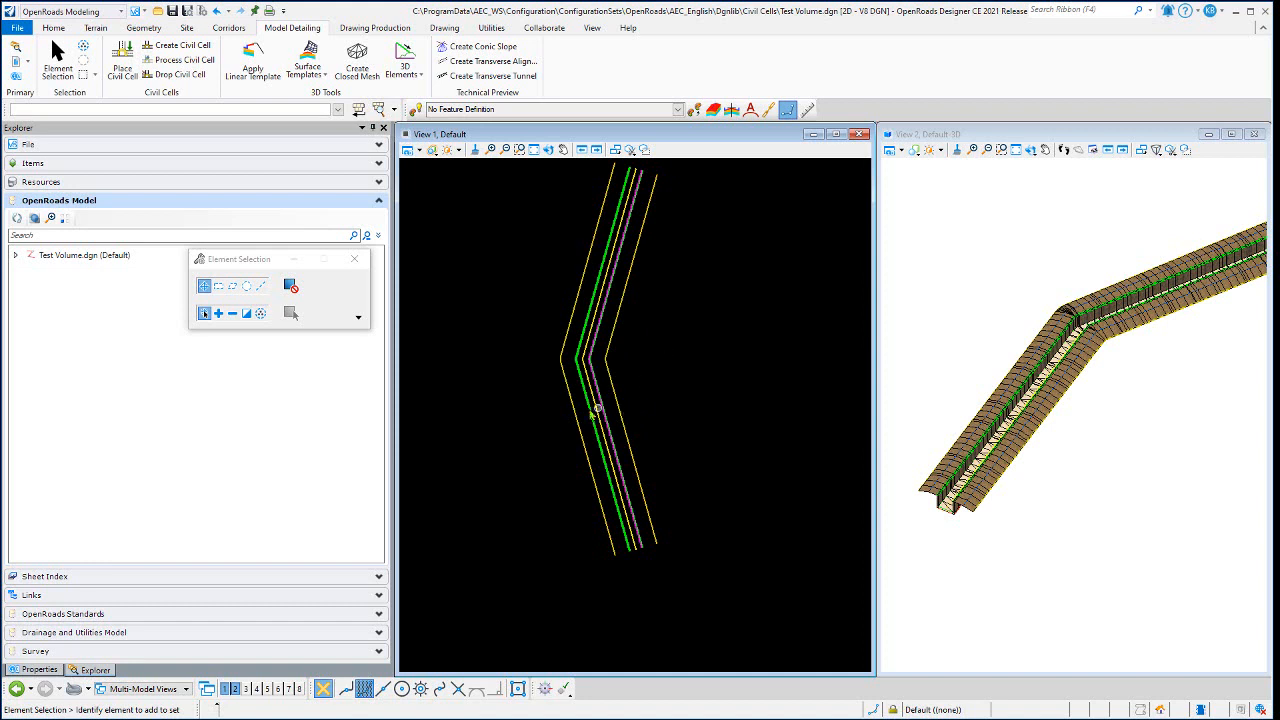
# - Identify the overlapping elements along the left wall's inside line in plan, cycling from the linear template to the line beneath
pyautogui.scroll(4, 591, 400)
pyautogui.scroll(4, 550, 362)
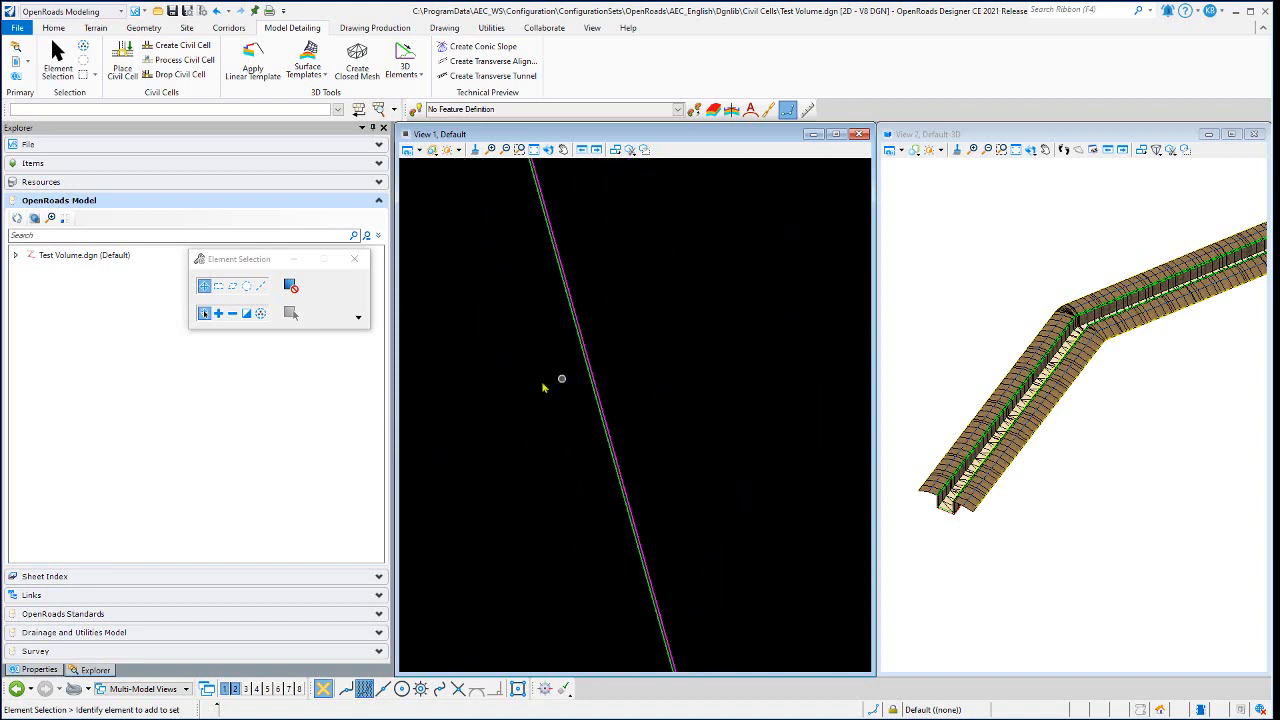
pyautogui.scroll(-2, 580, 389)
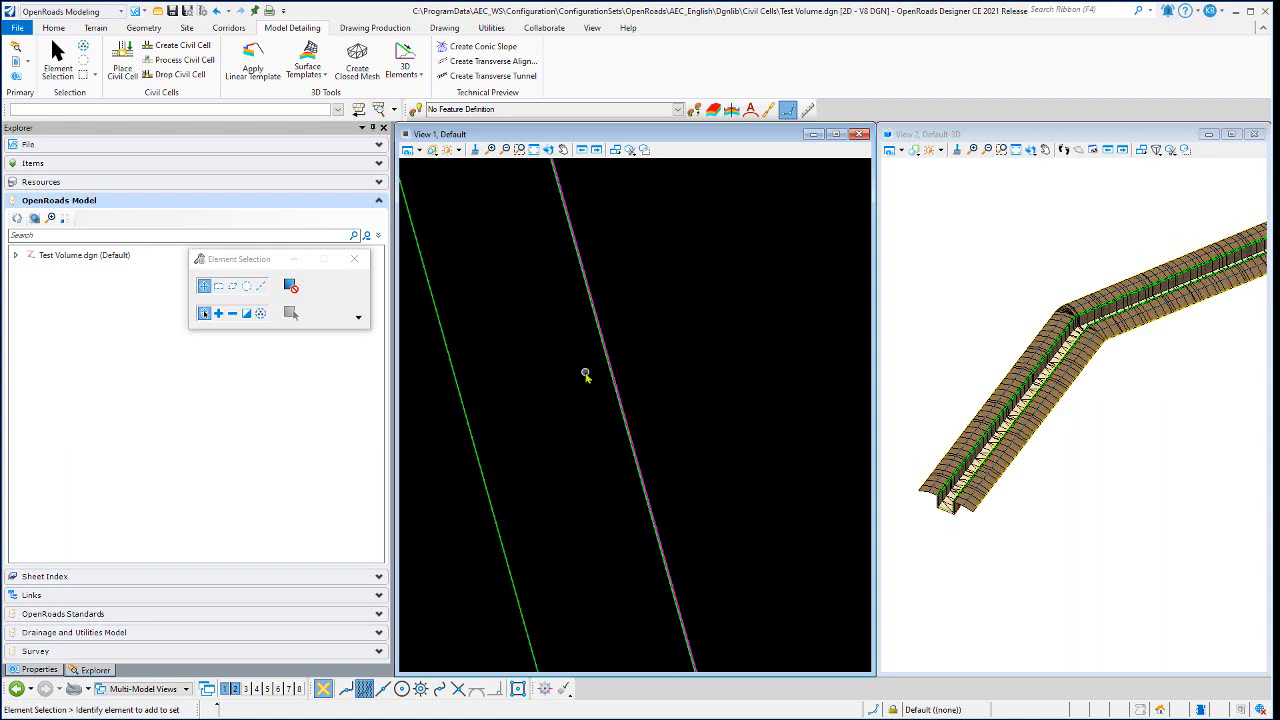
pyautogui.scroll(2, 586, 373)
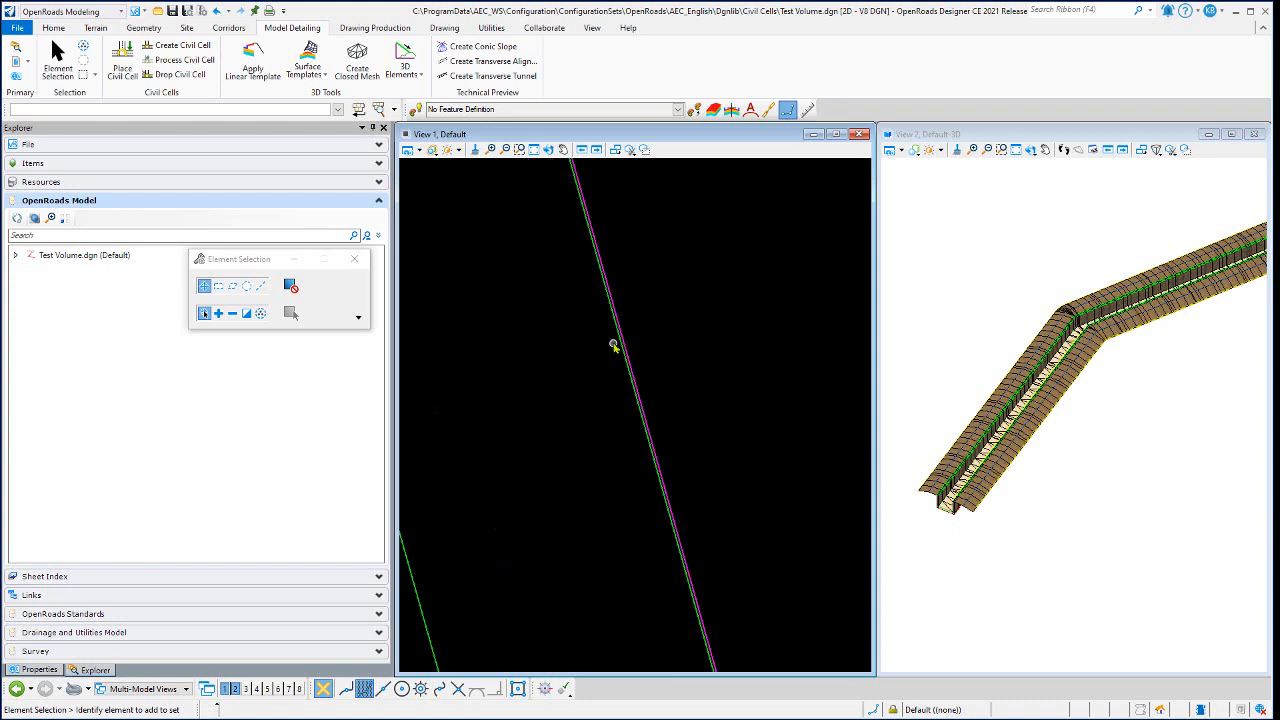
pyautogui.moveTo(615, 337)
pyautogui.scroll(1, 633, 350)
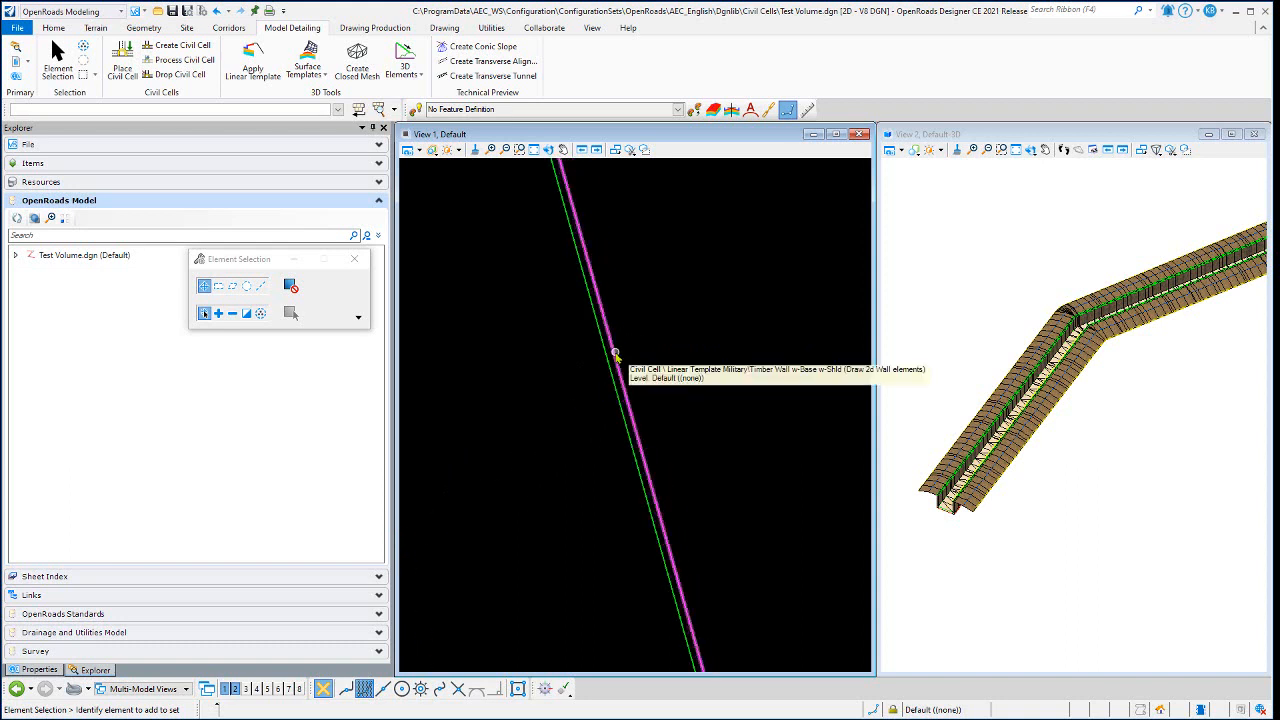
pyautogui.rightClick(615, 354)
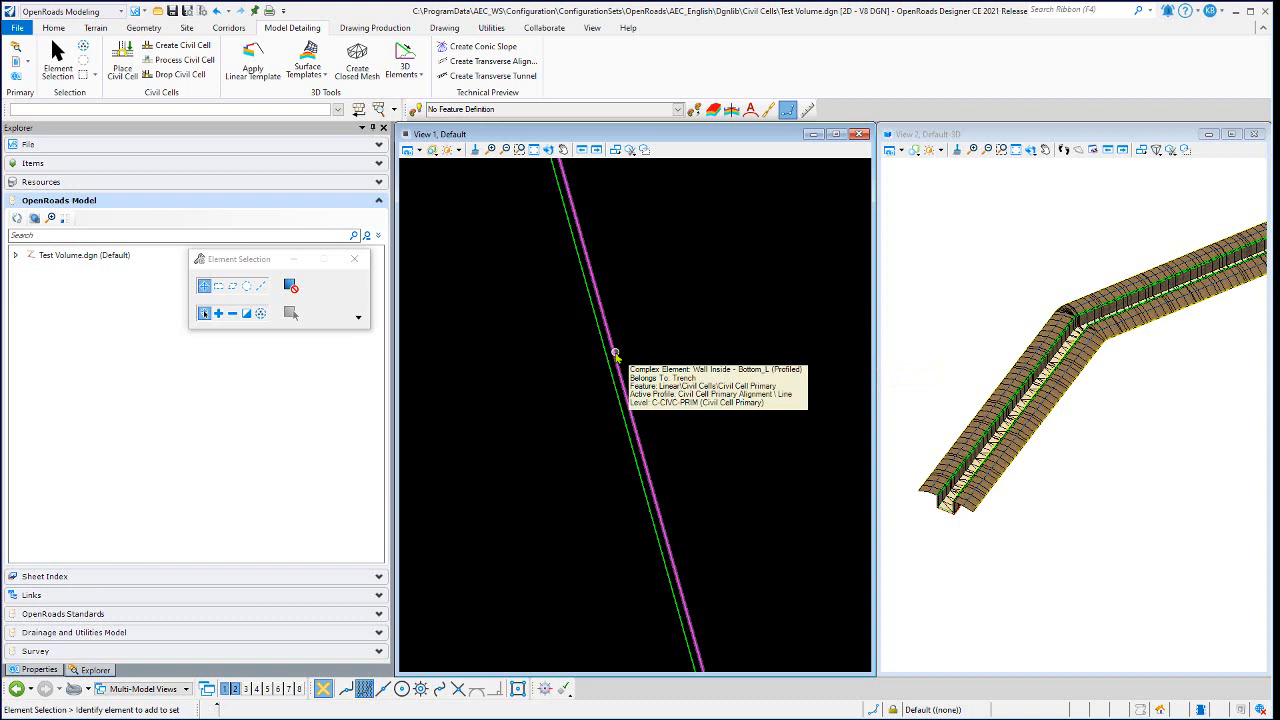
# - Select the left wall's inside bottom line in plan and open its offset value from the trench centerline at the bend
pyautogui.click(615, 355)
pyautogui.scroll(3, 550, 436)
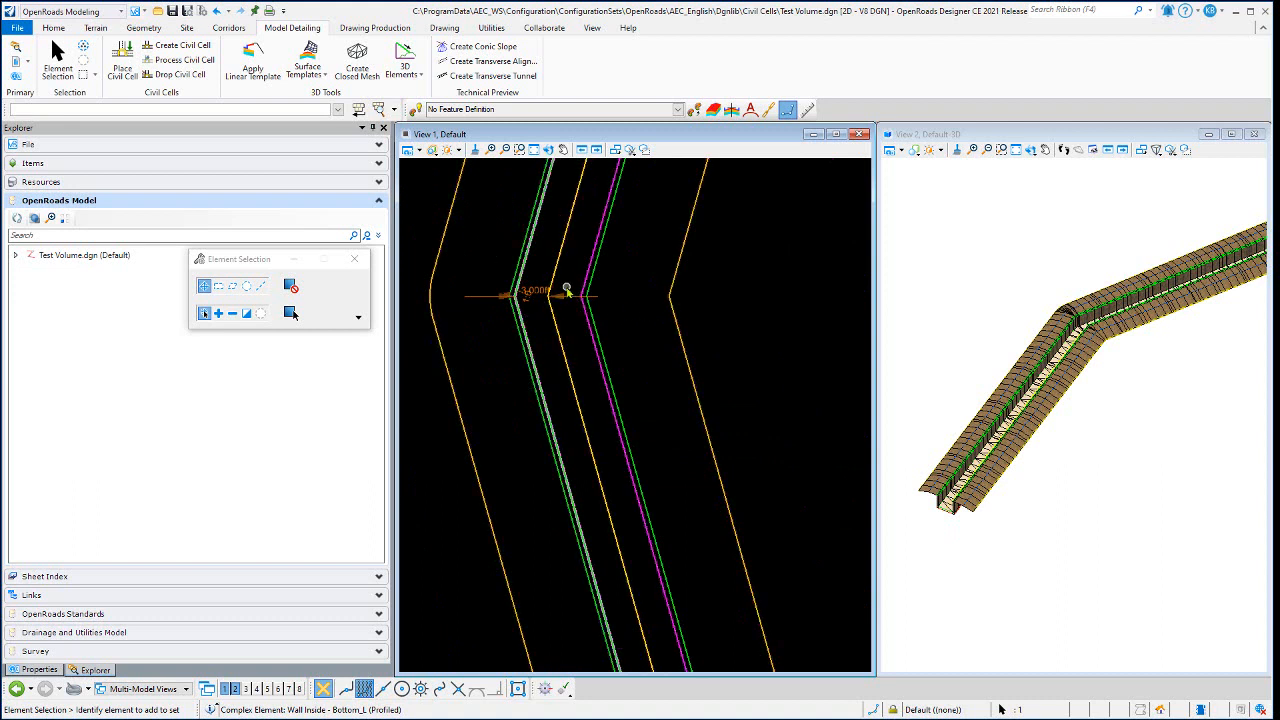
pyautogui.scroll(-1, 560, 286)
pyautogui.scroll(1, 558, 283)
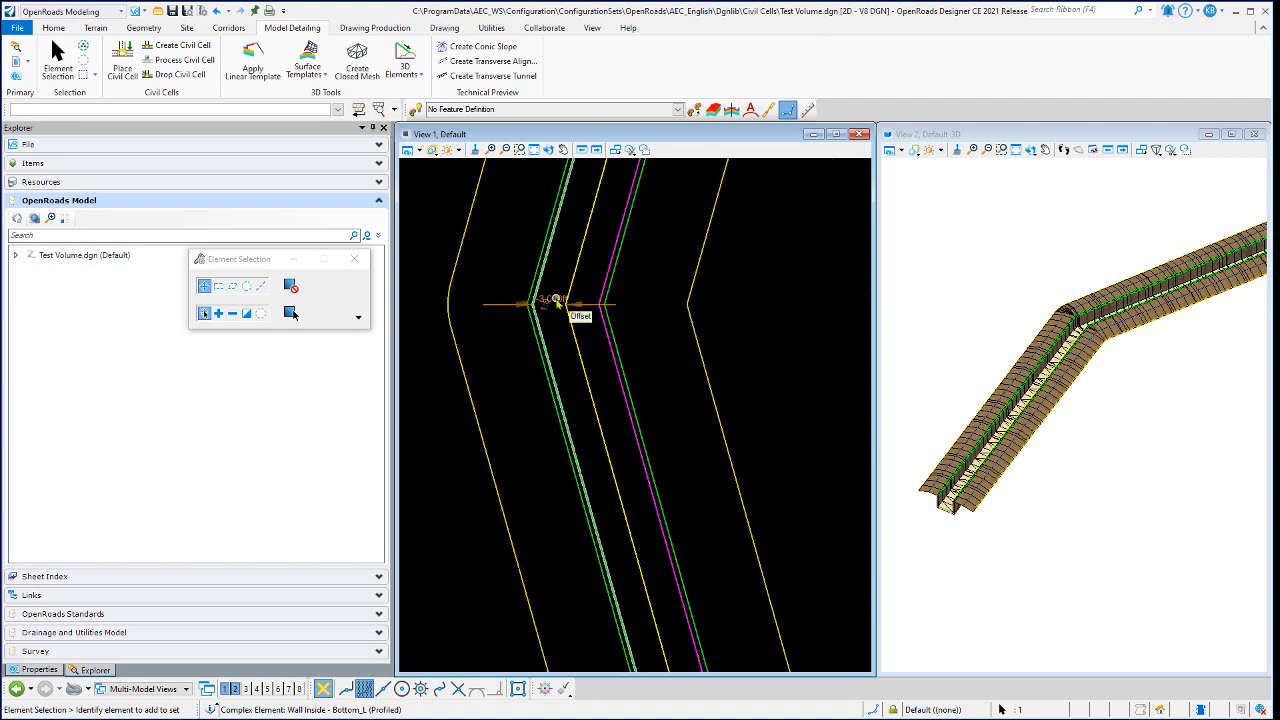
pyautogui.click(556, 302)
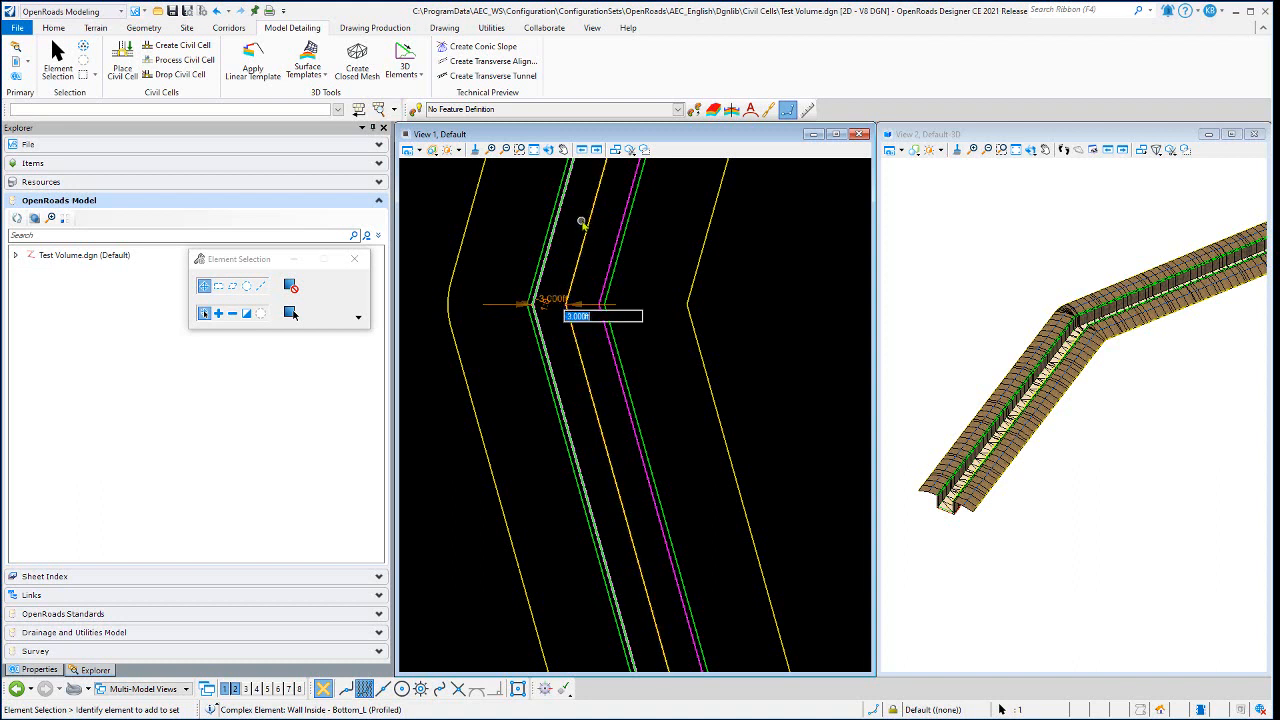
pyautogui.scroll(6, 570, 300)
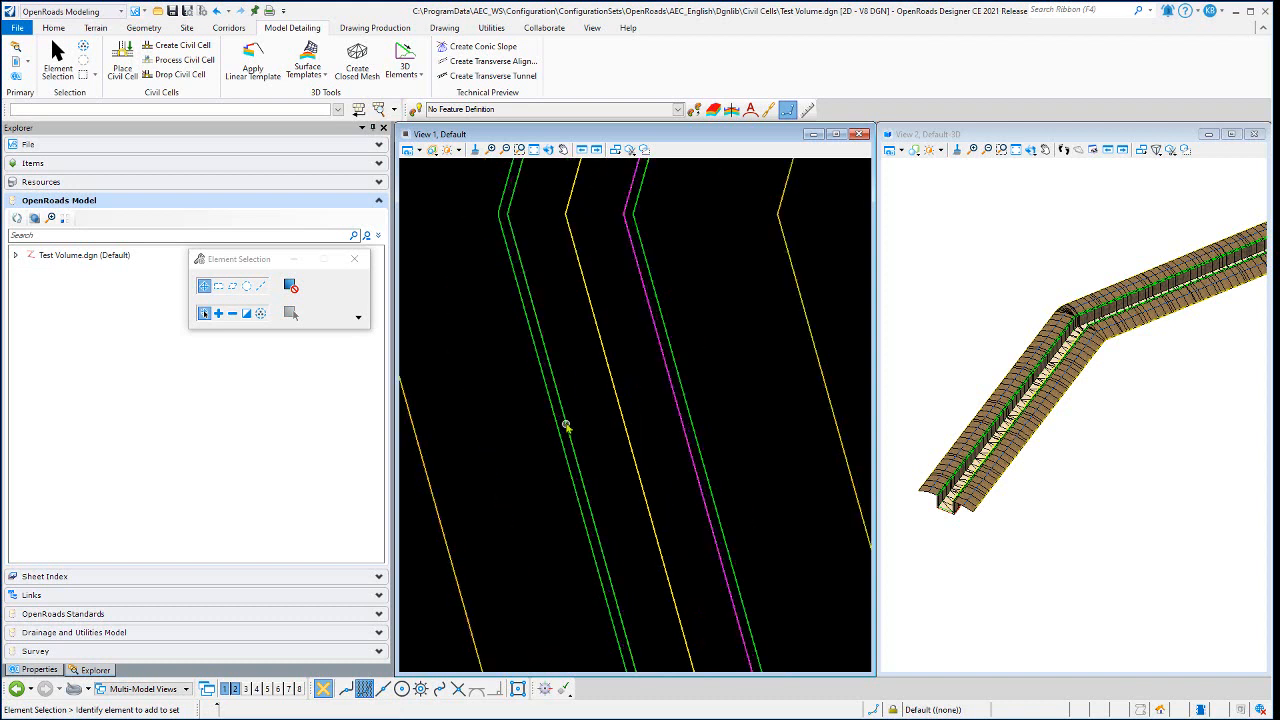
# - Reselect the left wall's inside bottom line, examine it up close against the overlapping wall lines and clear the selection
pyautogui.scroll(3, 547, 412)
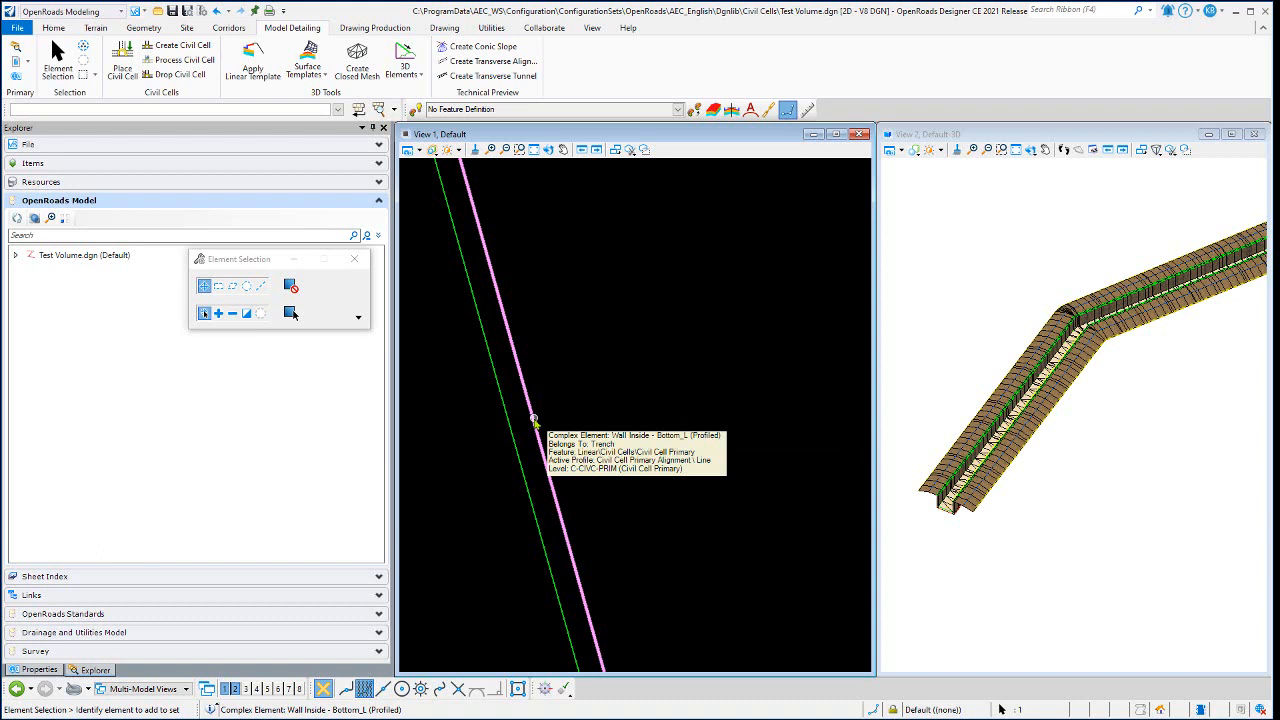
pyautogui.scroll(3, 566, 414)
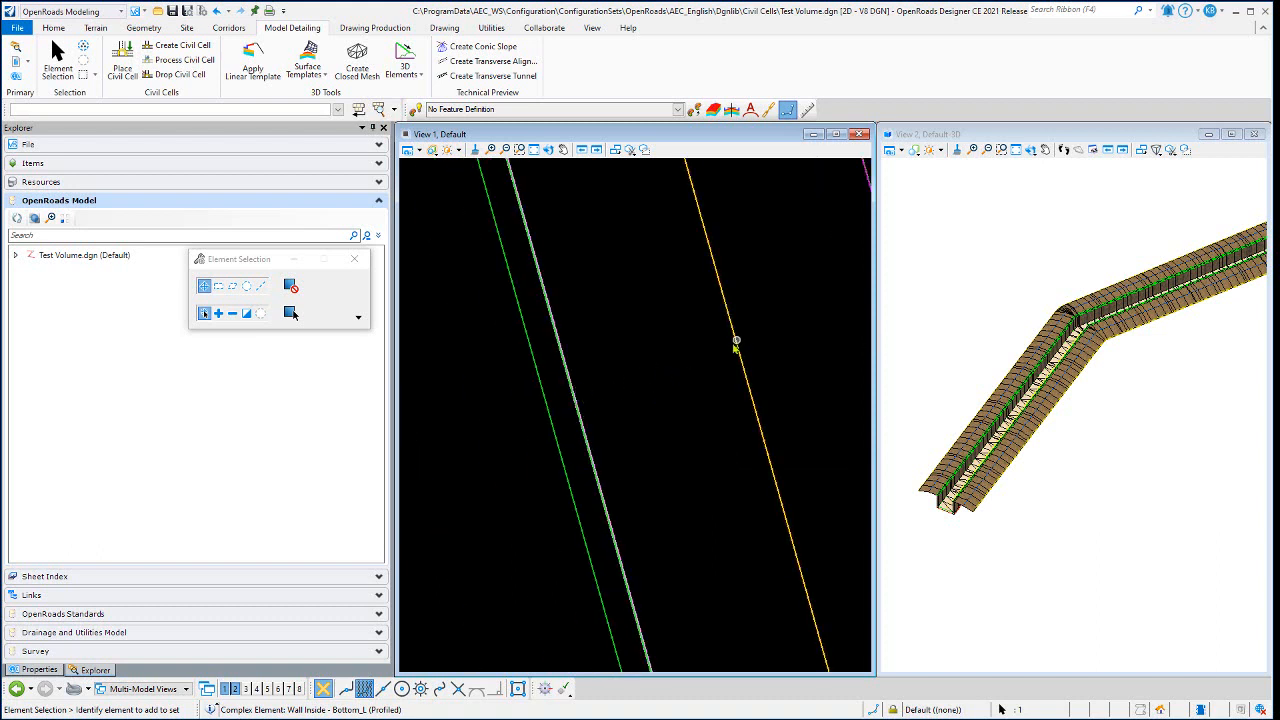
pyautogui.scroll(3, 555, 400)
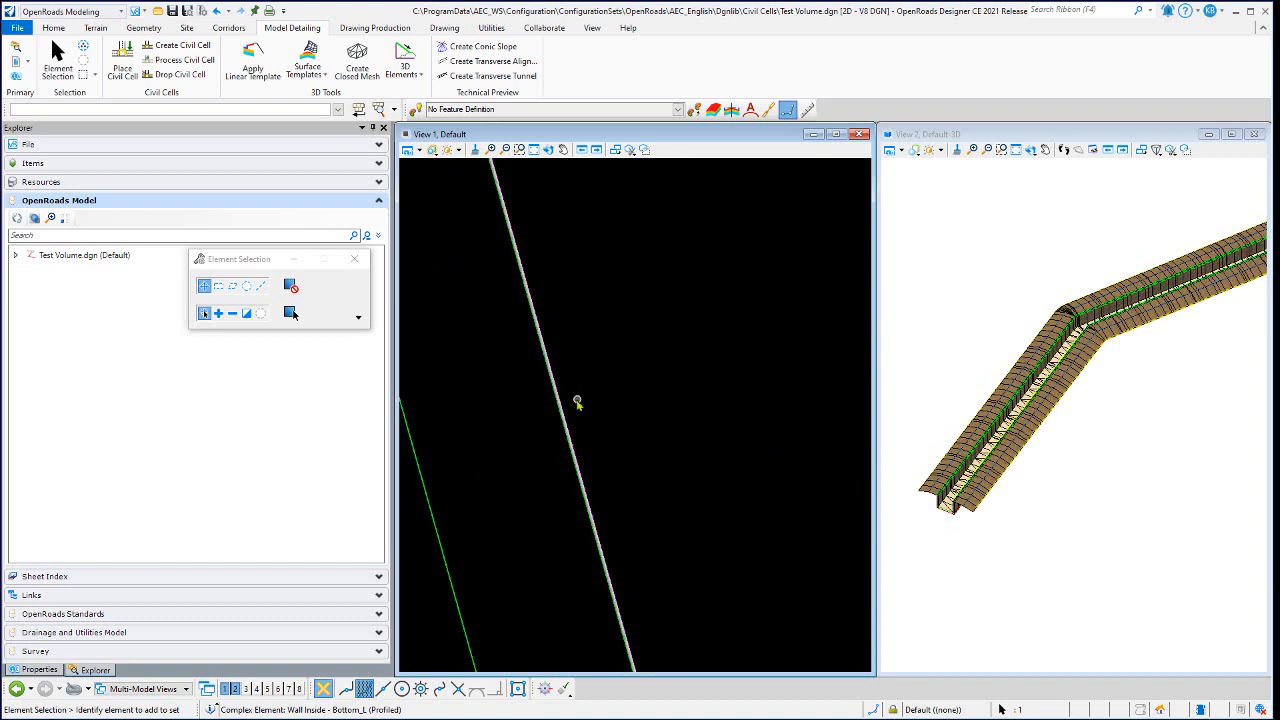
pyautogui.scroll(-4, 577, 395)
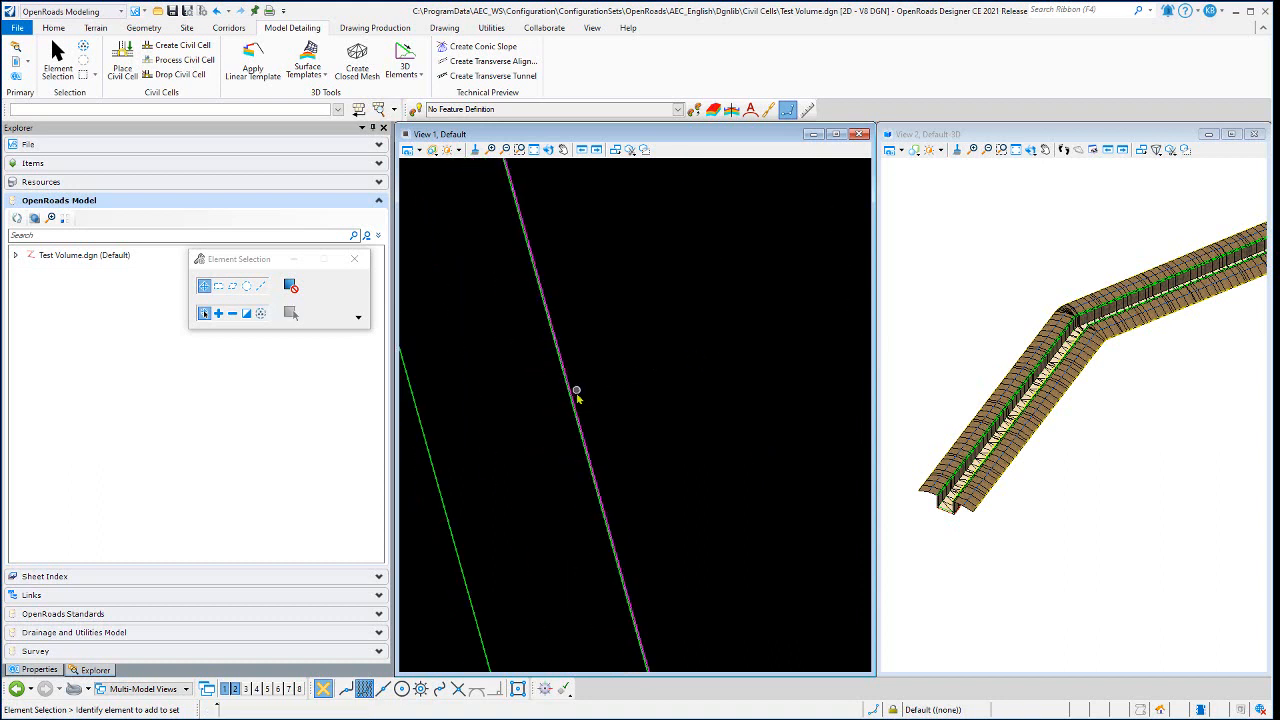
pyautogui.scroll(-3, 575, 412)
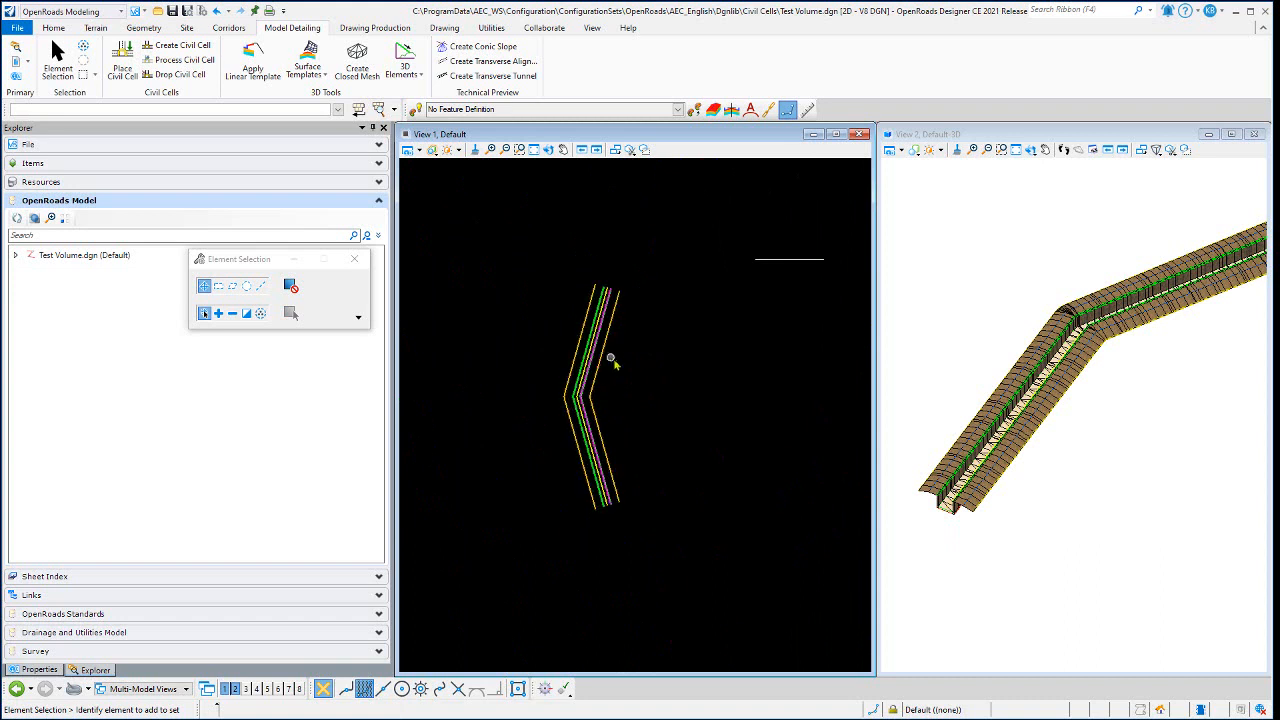
# - Start placing a civil cell and choose Trench FP from the USACE_Military_Target cells.dgnlib library
pyautogui.scroll(2, 577, 380)
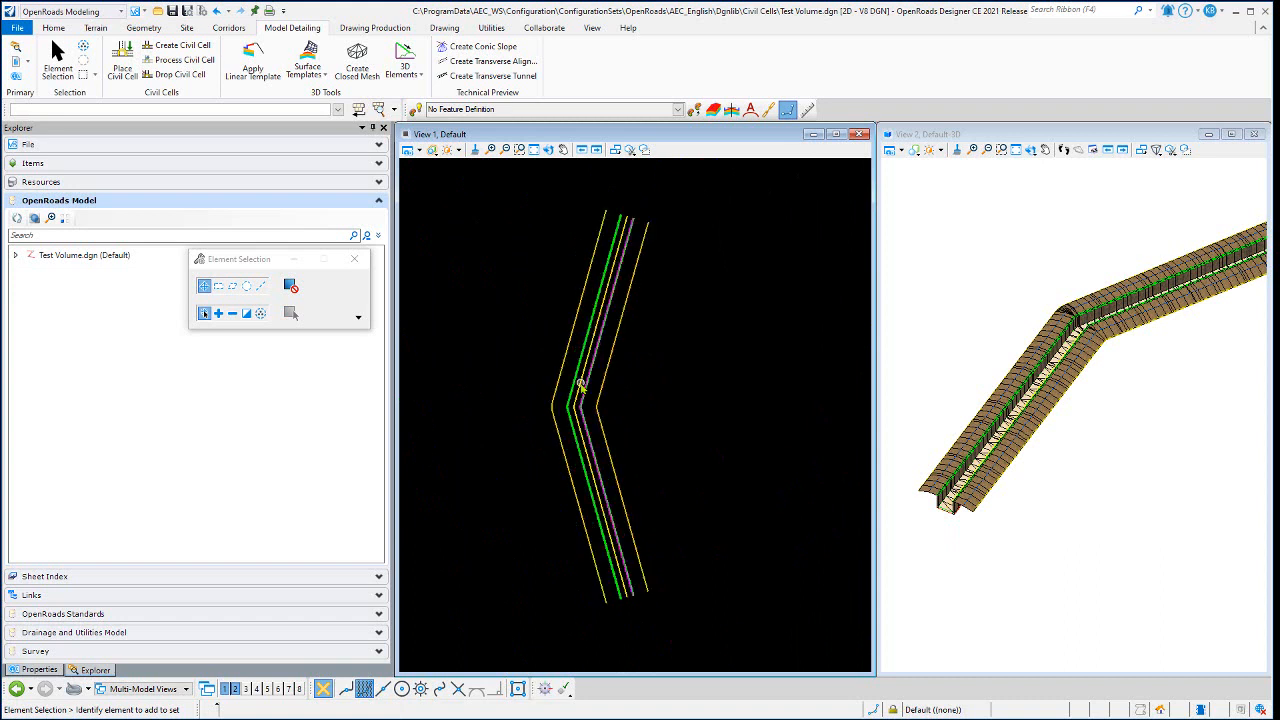
pyautogui.click(131, 66)
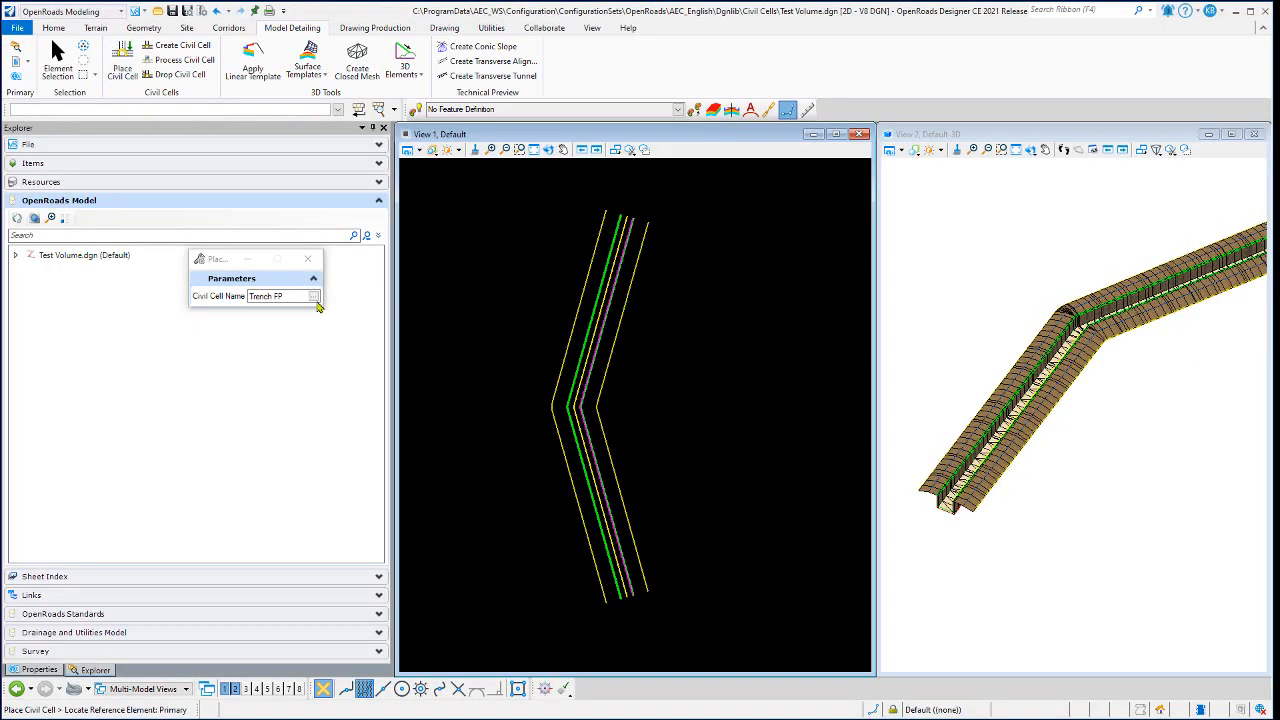
pyautogui.click(313, 297)
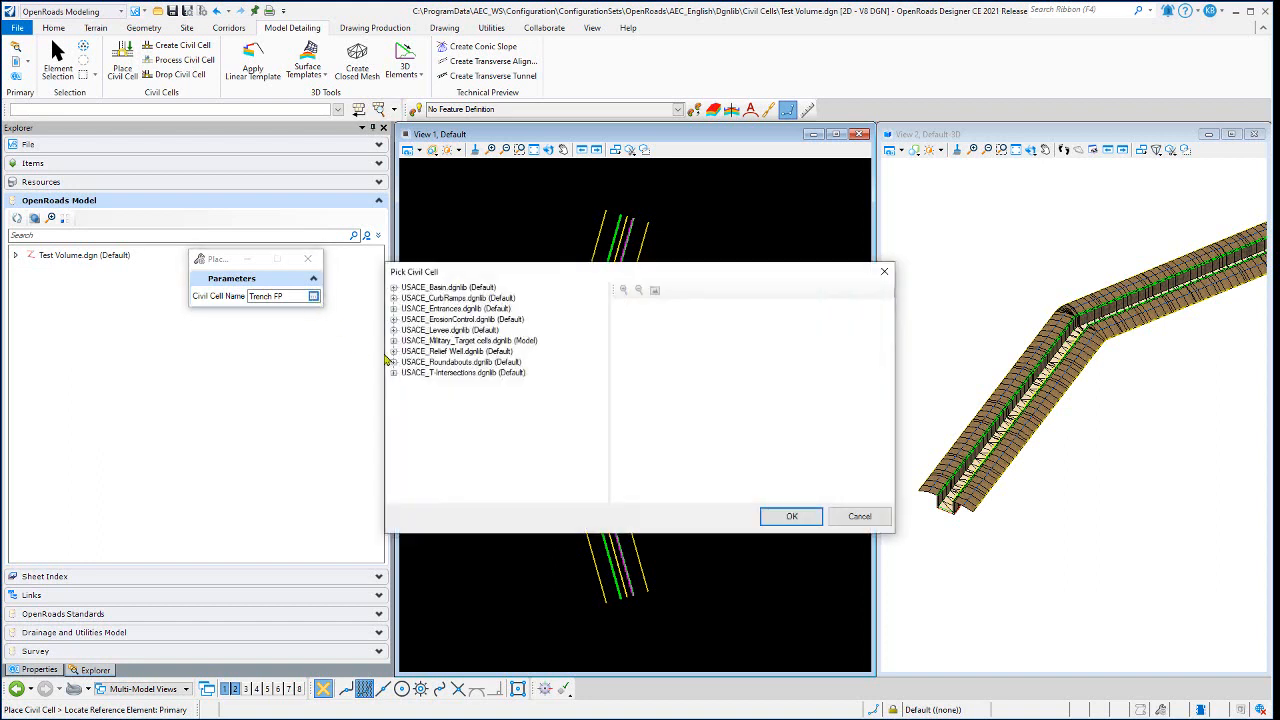
pyautogui.click(395, 341)
pyautogui.click(440, 494)
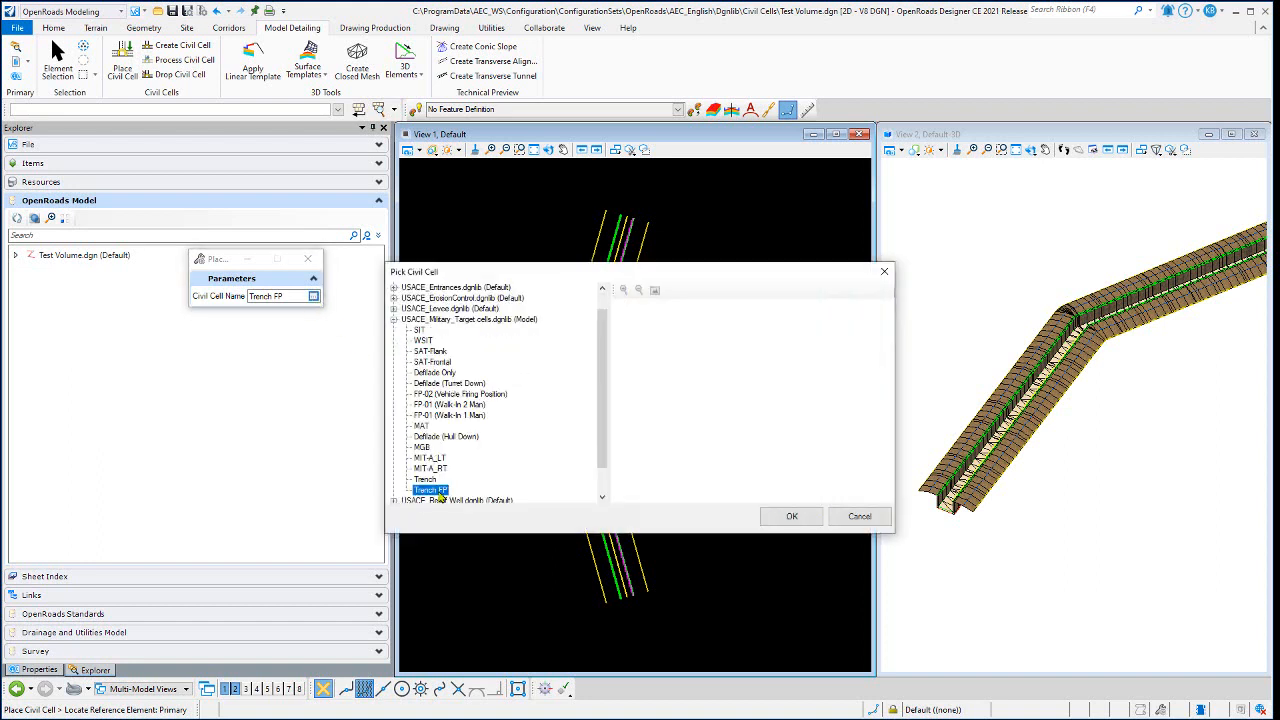
pyautogui.click(790, 517)
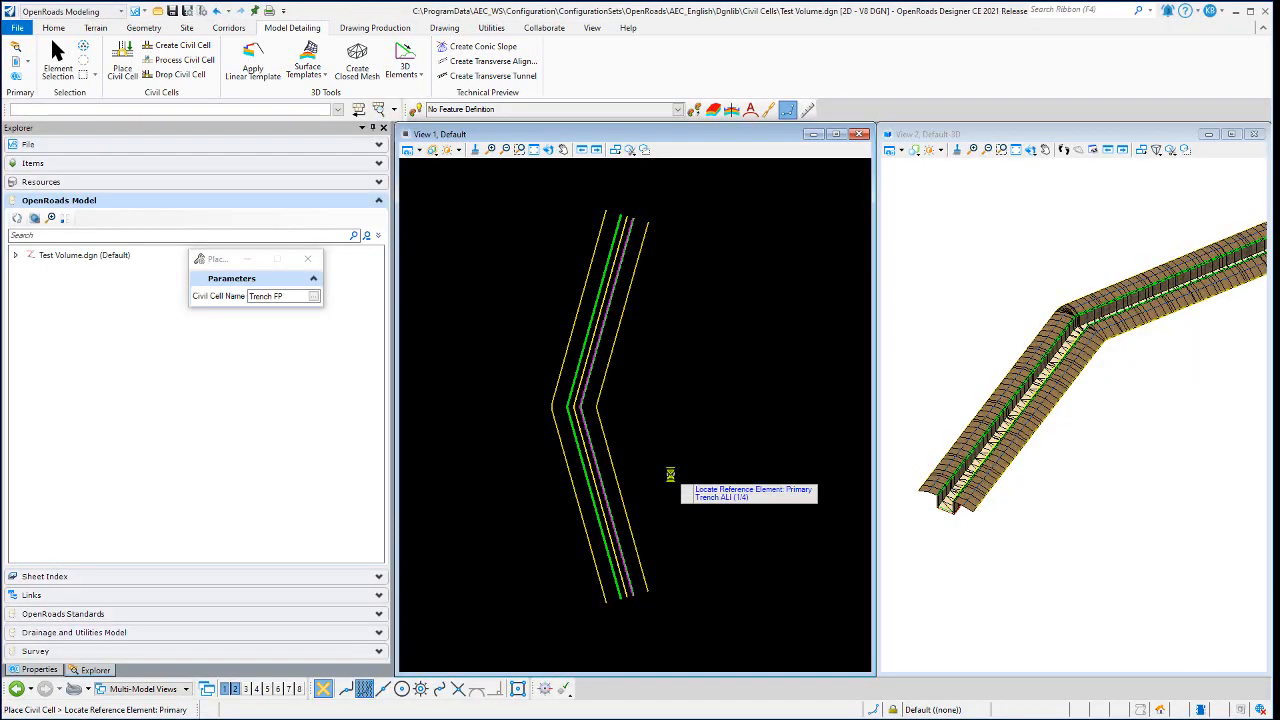
# - Assign the trench's Alignments-CL-SL centerline as the cell's Trench ALI reference element
pyautogui.scroll(1, 581, 497)
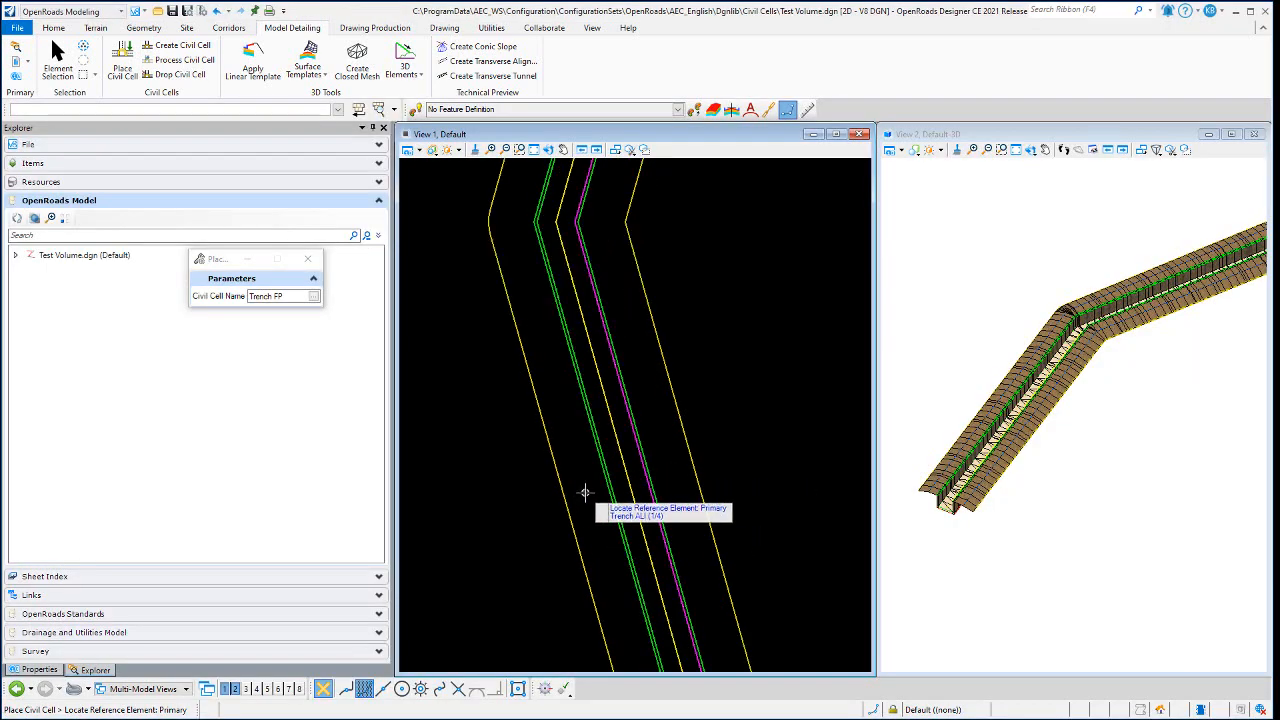
pyautogui.scroll(1, 585, 495)
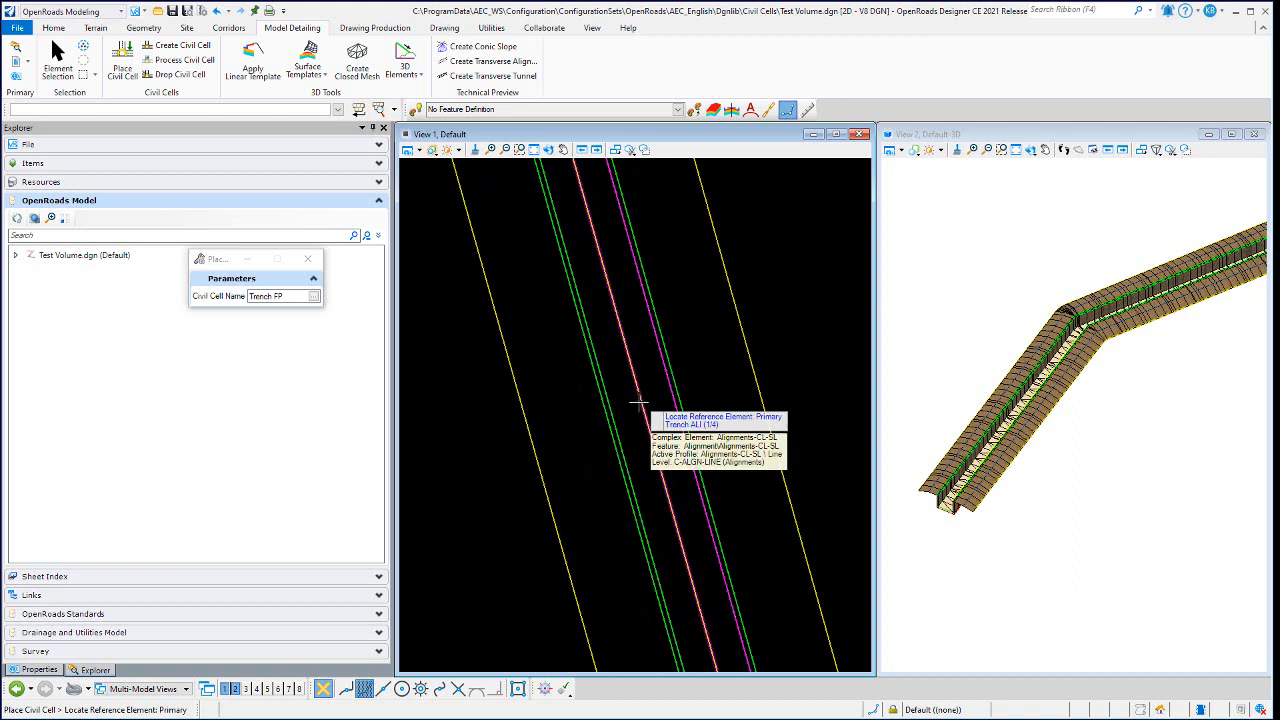
pyautogui.rightClick(638, 403)
# - Assign the Wall Inside - Bottom_L line as the cell's inside wall edge (profiled bottom) reference
pyautogui.scroll(1, 630, 418)
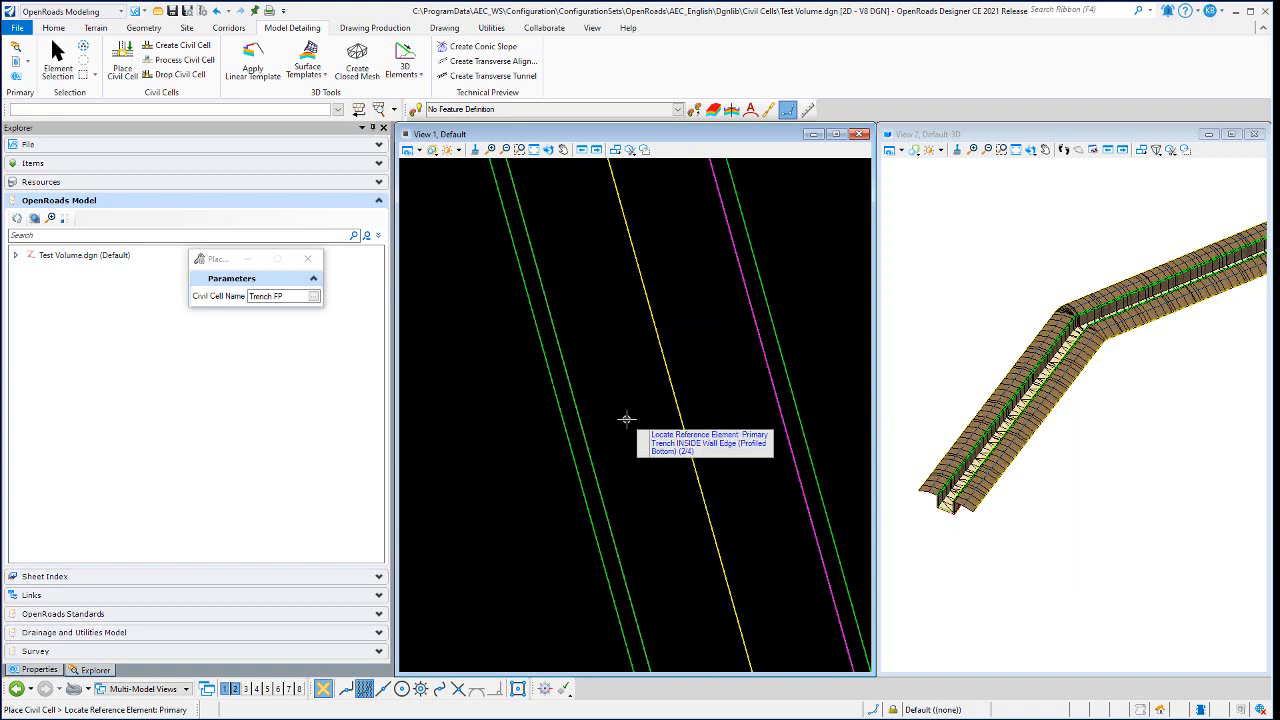
pyautogui.scroll(3, 591, 419)
pyautogui.scroll(3, 537, 428)
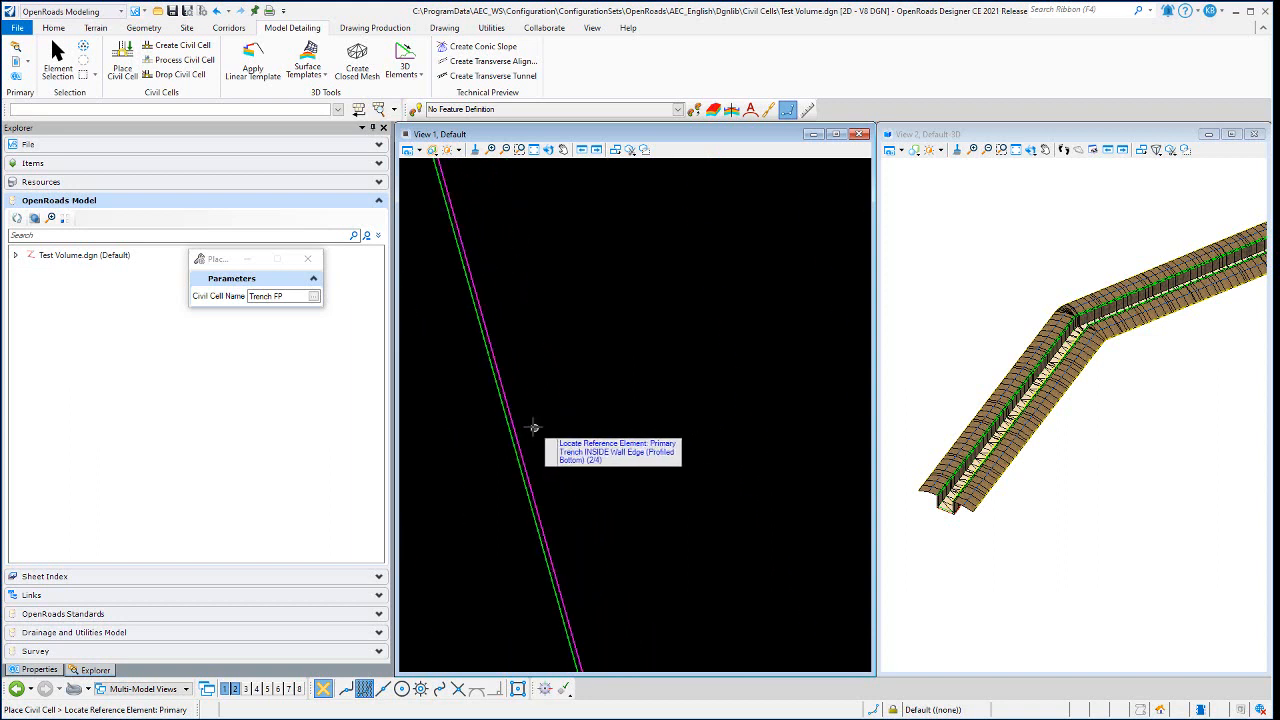
pyautogui.scroll(3, 532, 428)
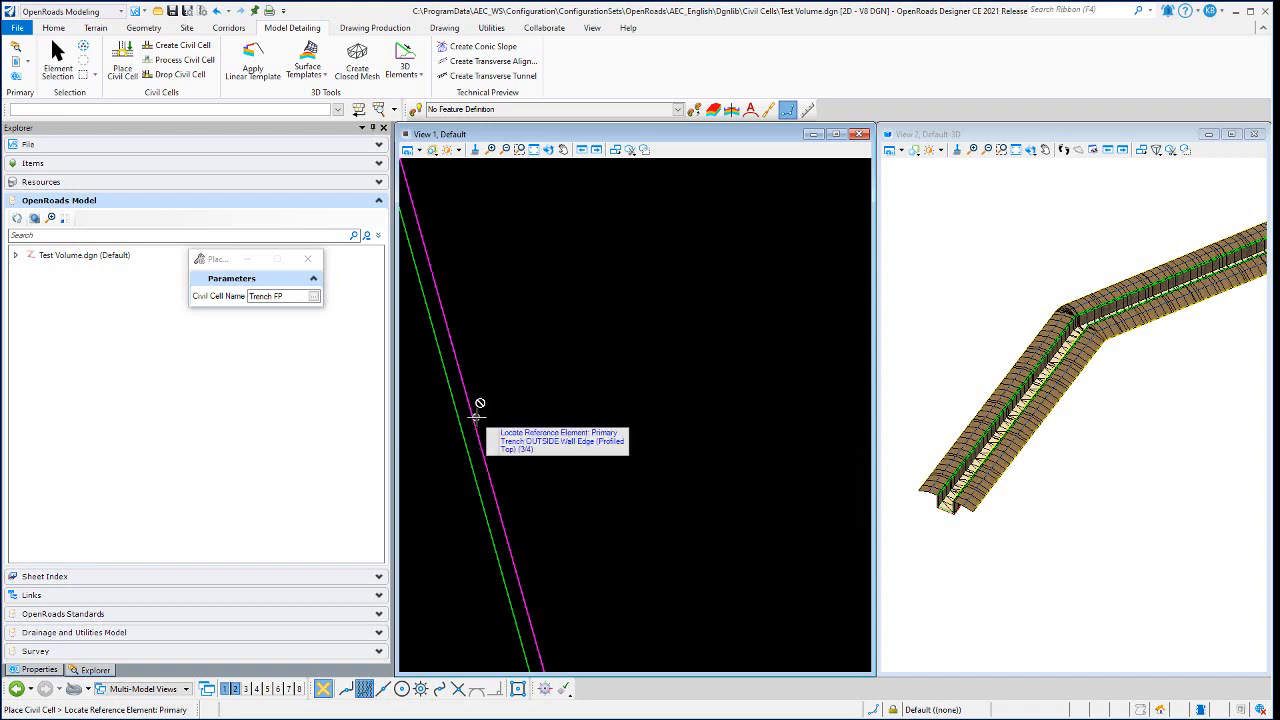
# - Assign the left wall's outer TOW1 line as the cell's outside wall edge (profiled top) reference
pyautogui.scroll(-3, 649, 362)
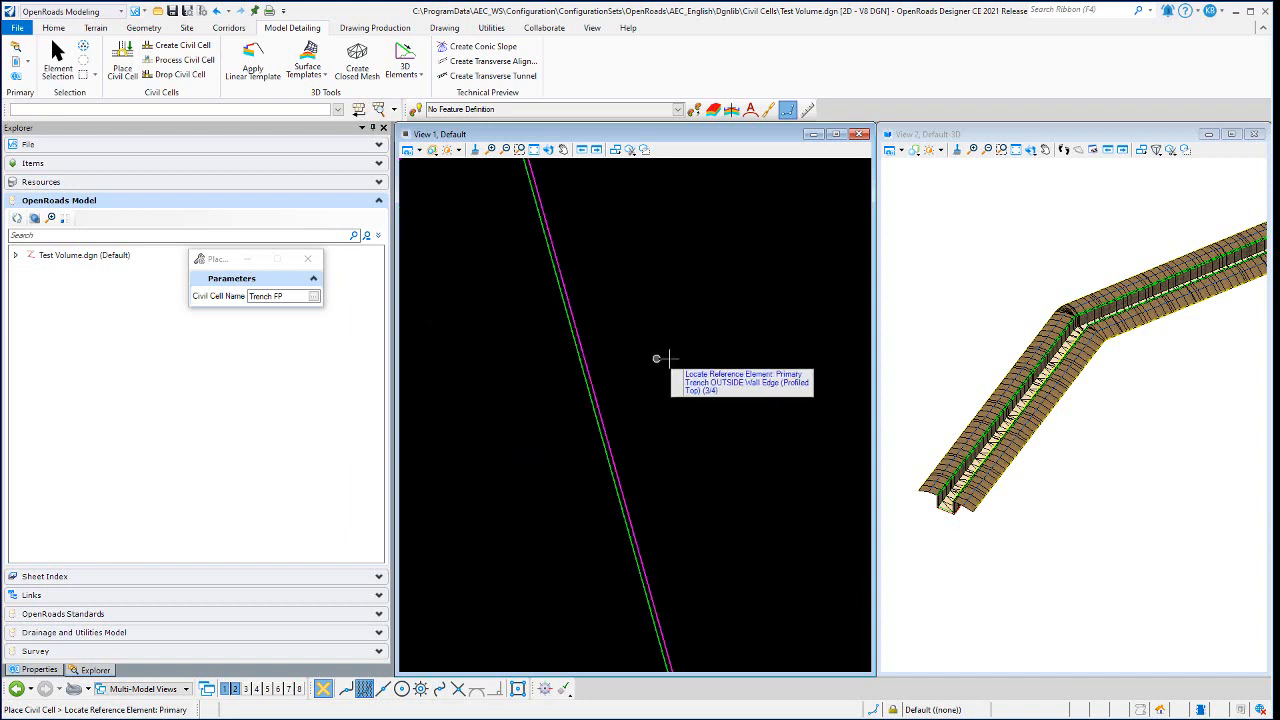
pyautogui.scroll(-3, 691, 354)
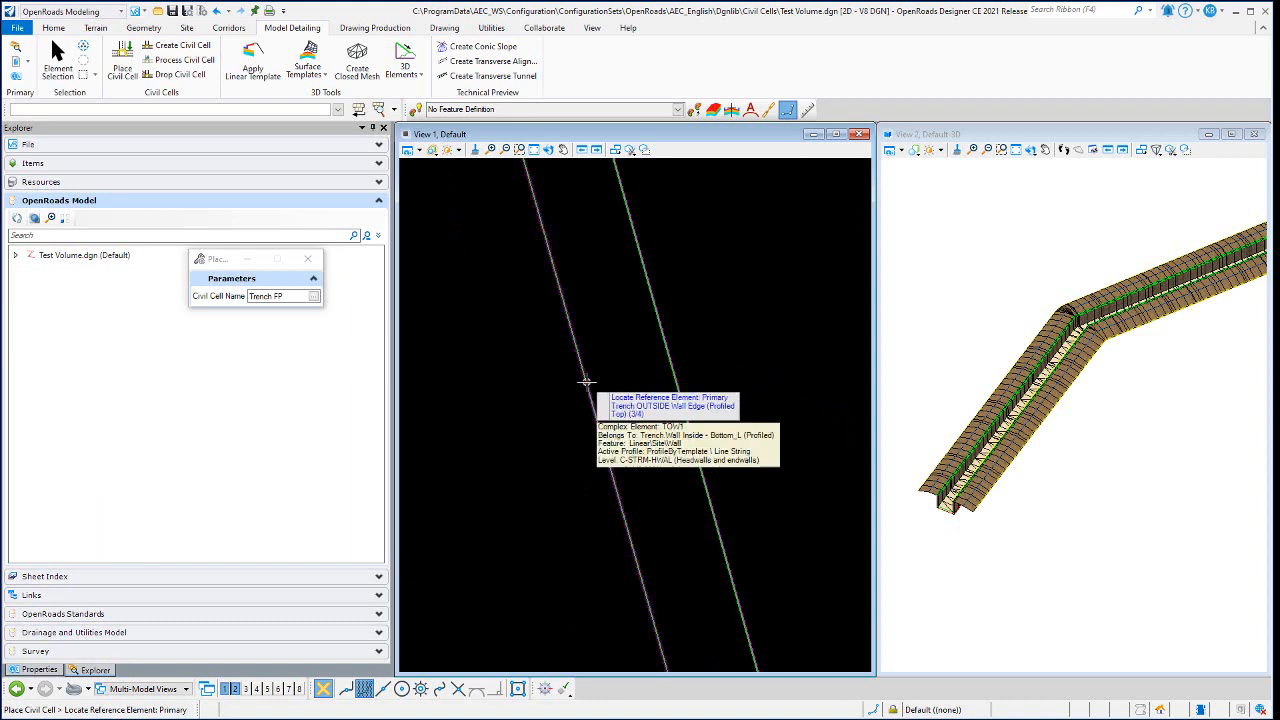
pyautogui.scroll(5, 683, 360)
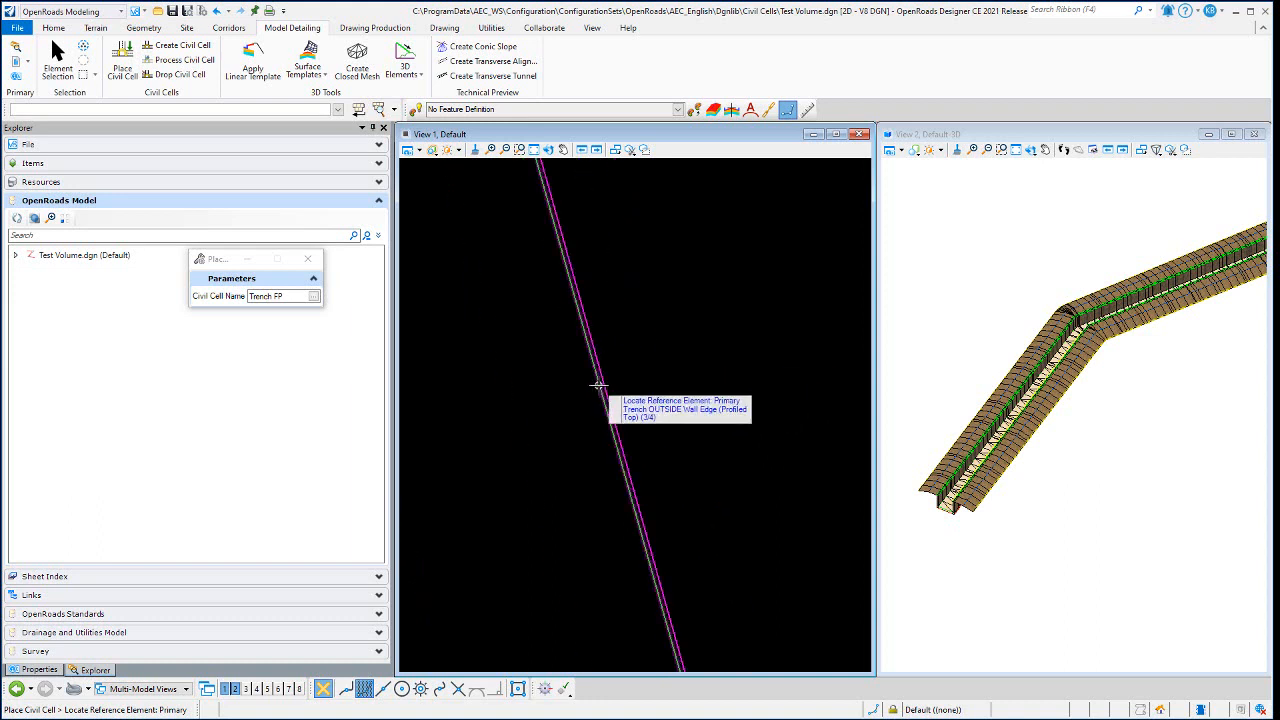
pyautogui.scroll(3, 622, 371)
pyautogui.scroll(-2, 634, 363)
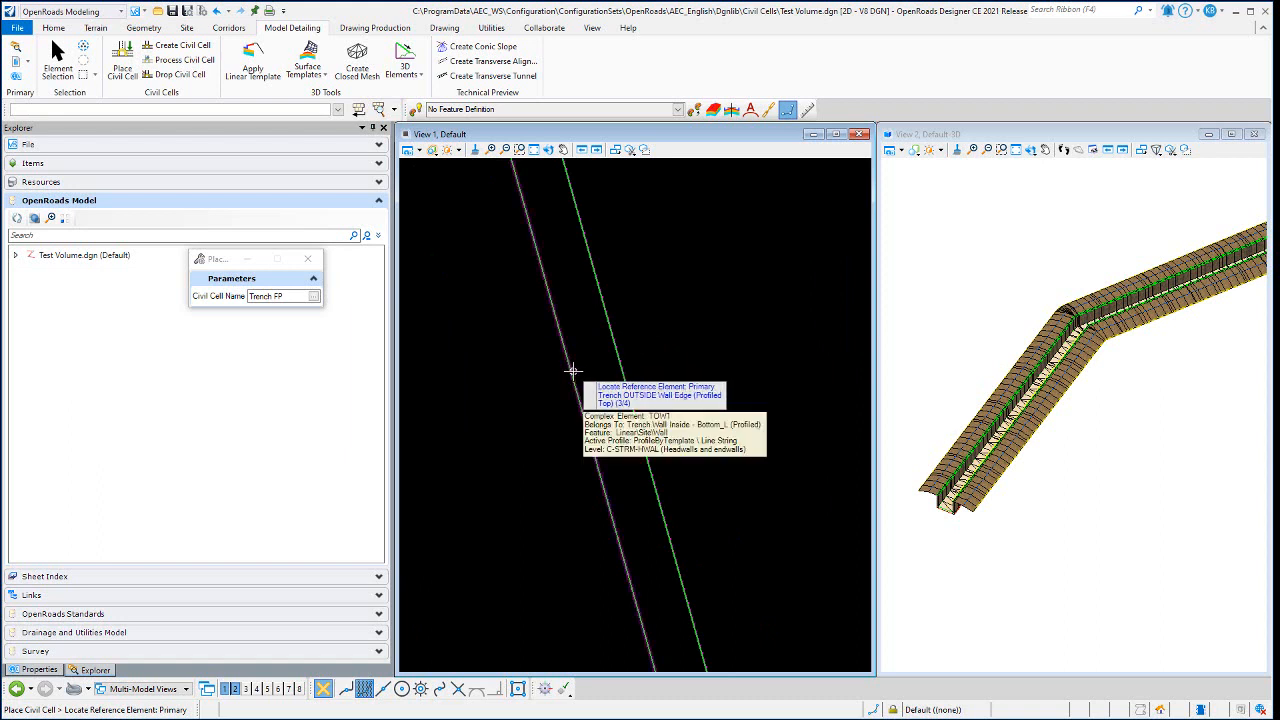
pyautogui.click(573, 371)
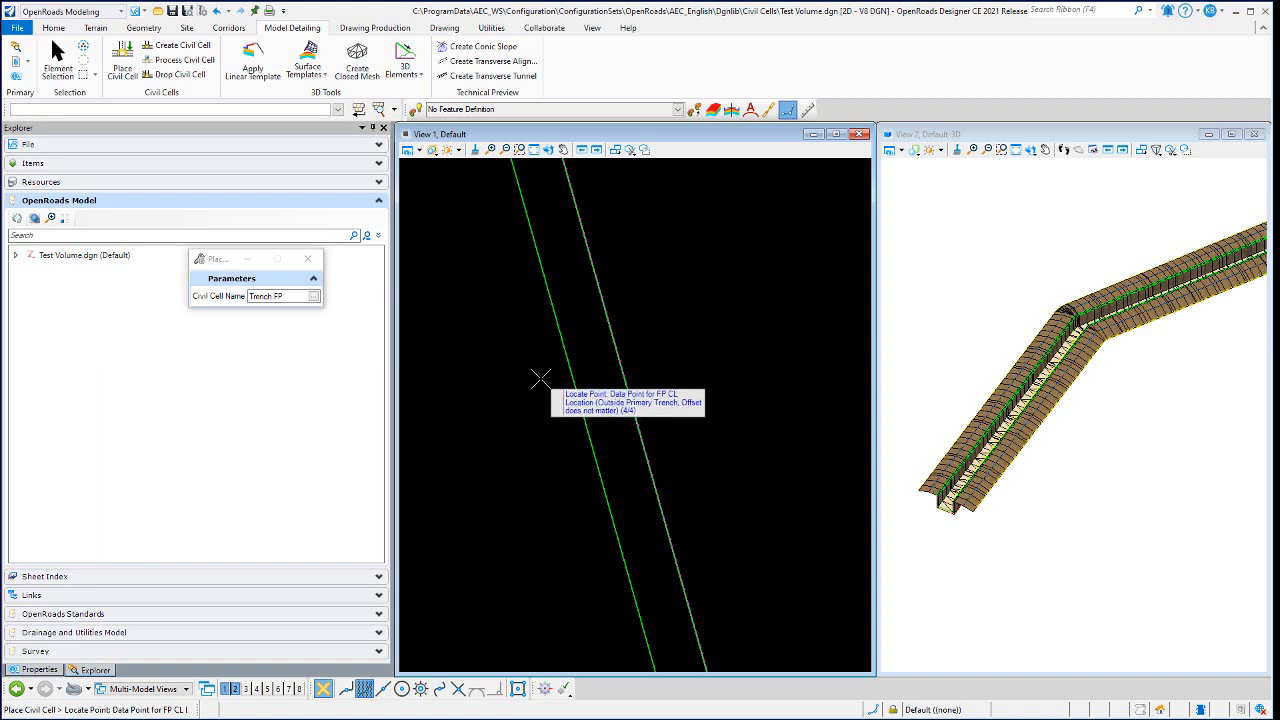
# - Place the data point for the FP centerline location outside the trench's left wall, about midway along the lower leg
pyautogui.scroll(-4, 543, 374)
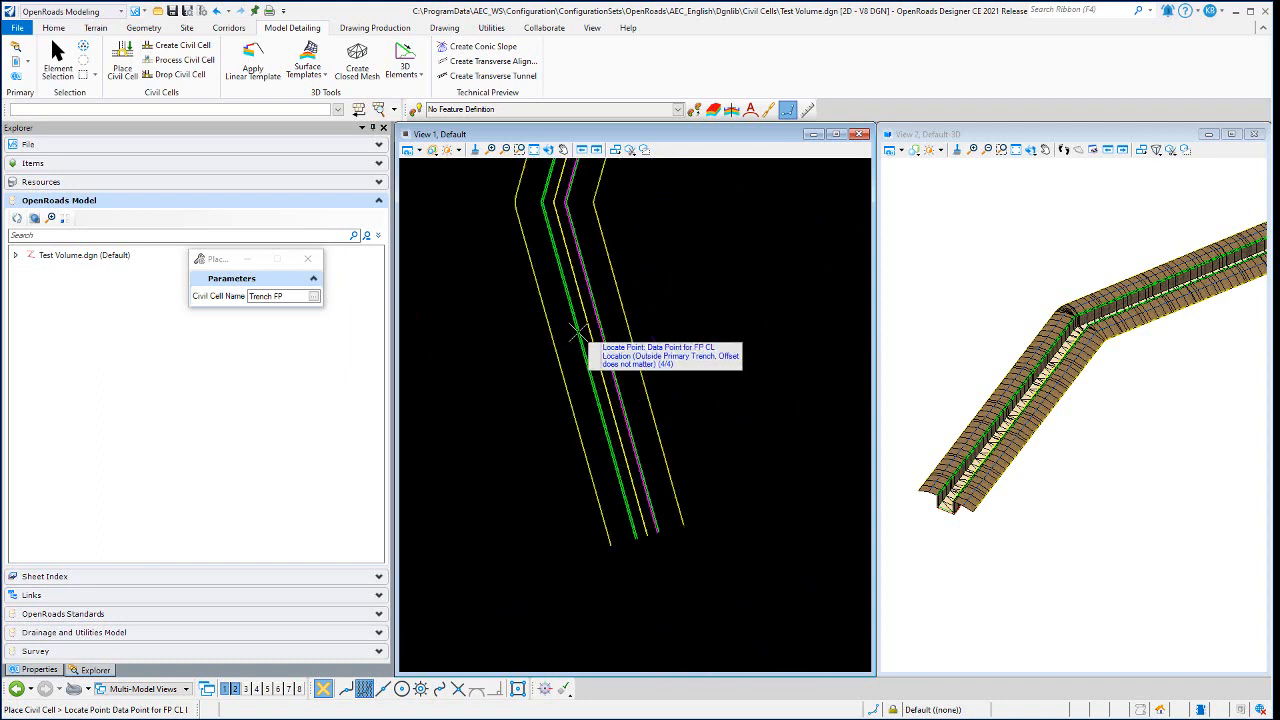
pyautogui.scroll(3, 573, 333)
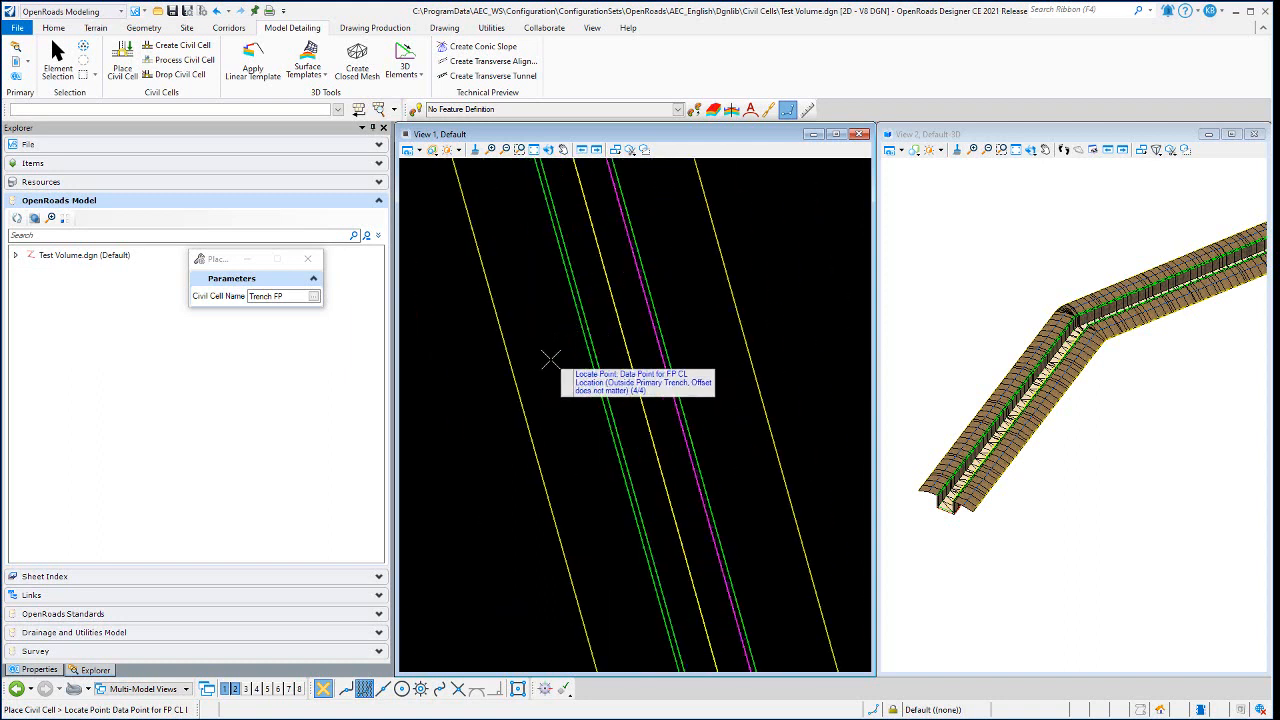
pyautogui.scroll(-3, 548, 365)
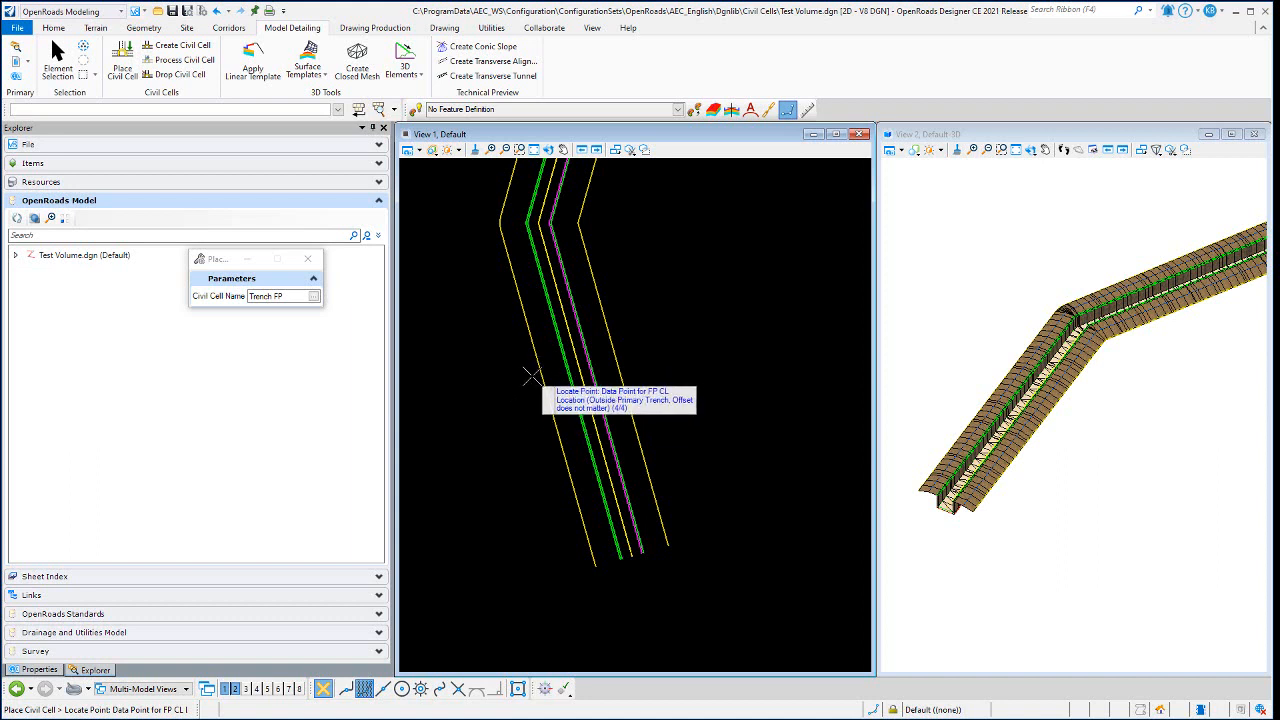
pyautogui.click(531, 376)
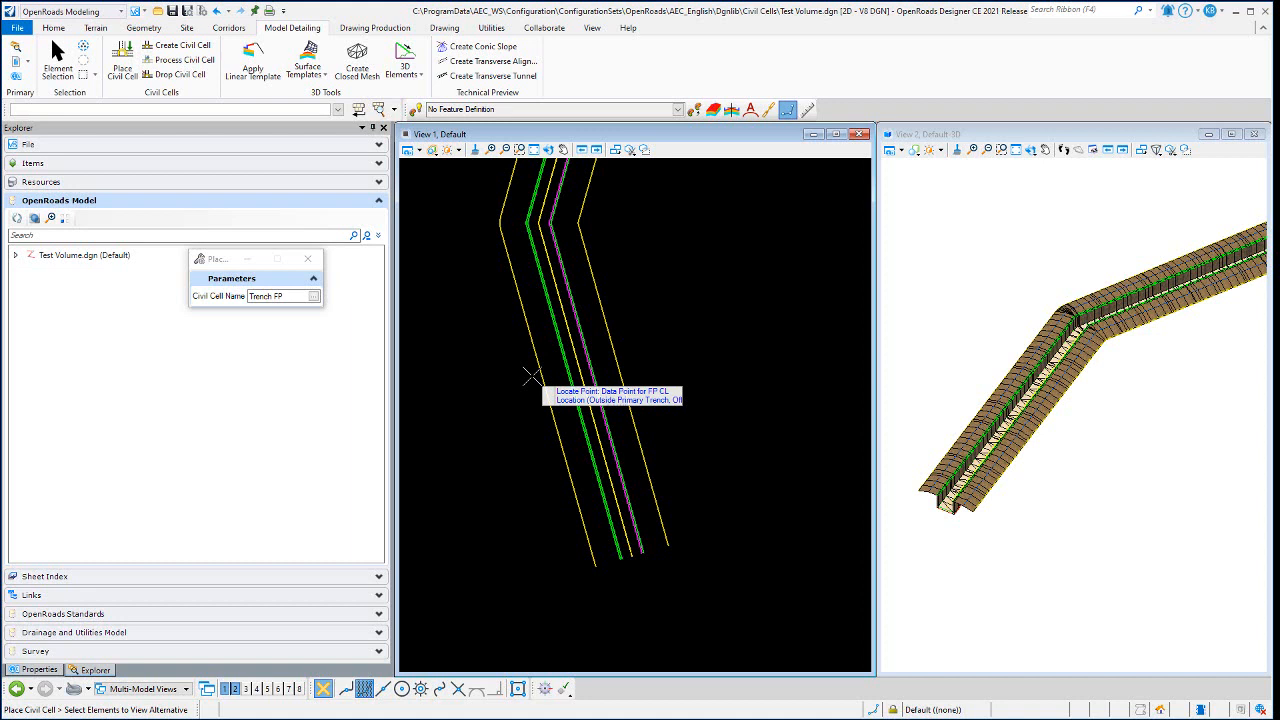
# - Display construction elements in plan and select the trench corridors to be clipped by the cell, including the left wall's linear template
pyautogui.scroll(3, 560, 362)
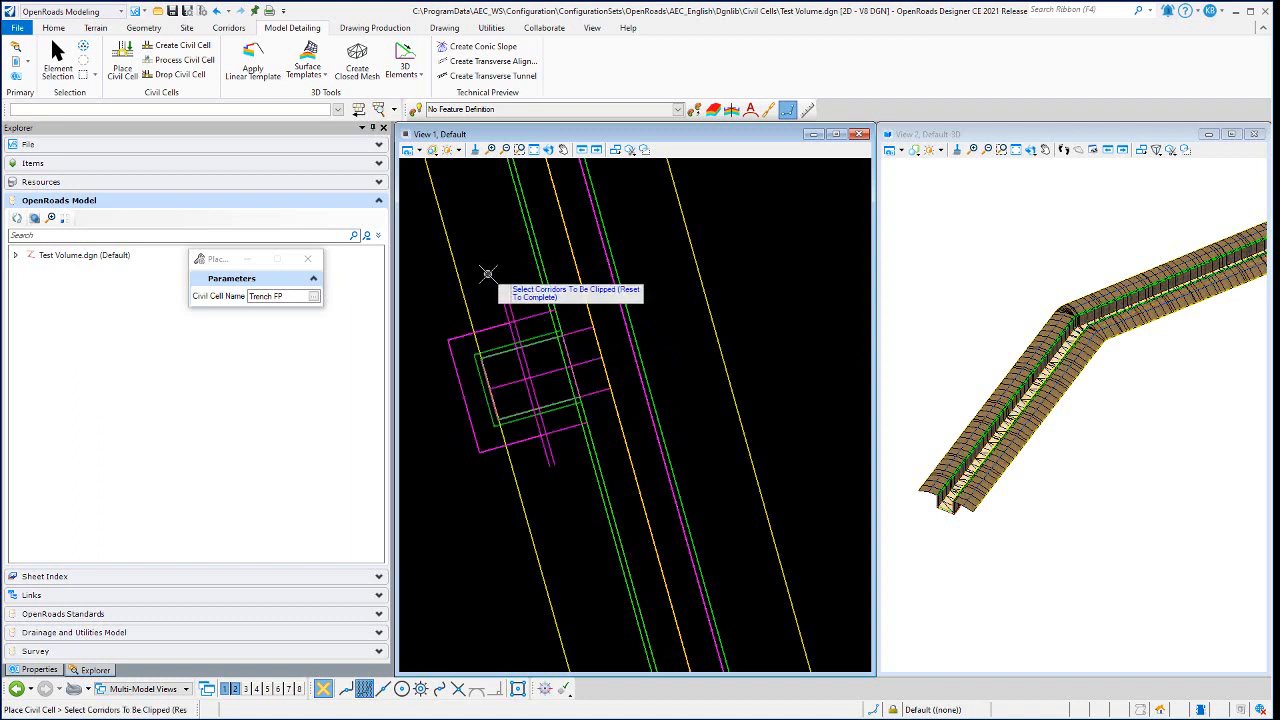
pyautogui.click(414, 148)
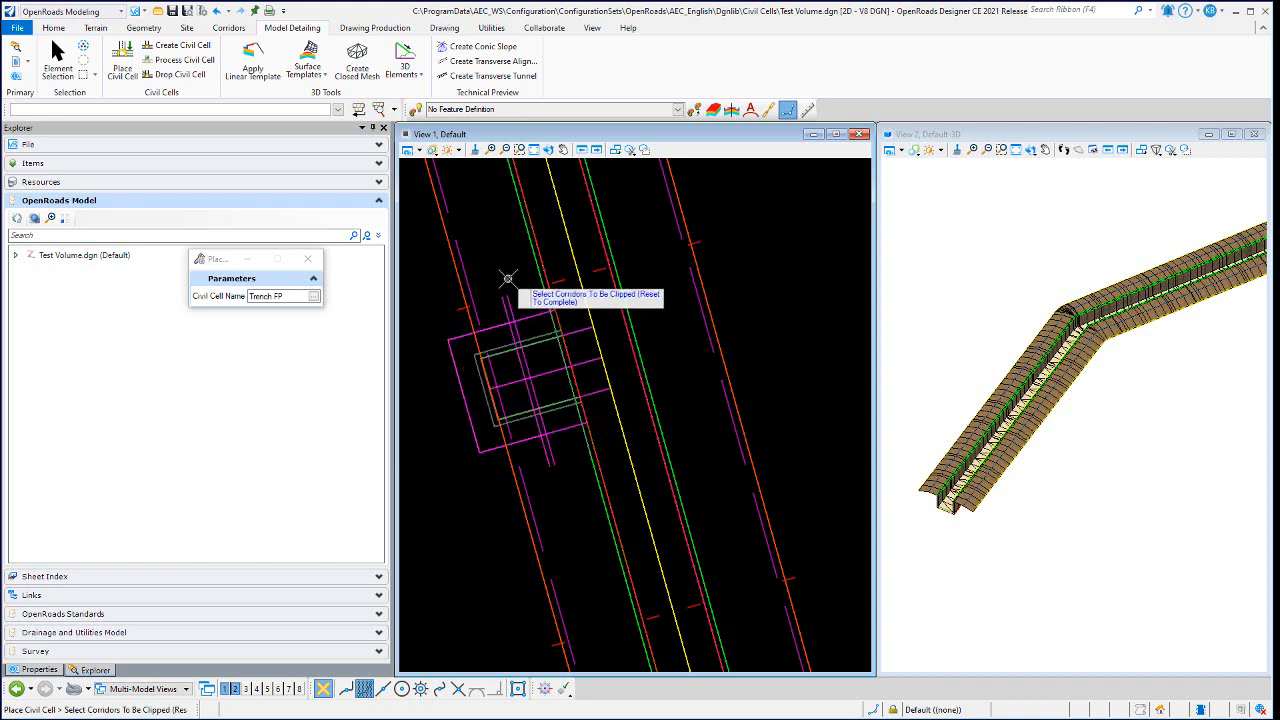
pyautogui.scroll(-2, 530, 290)
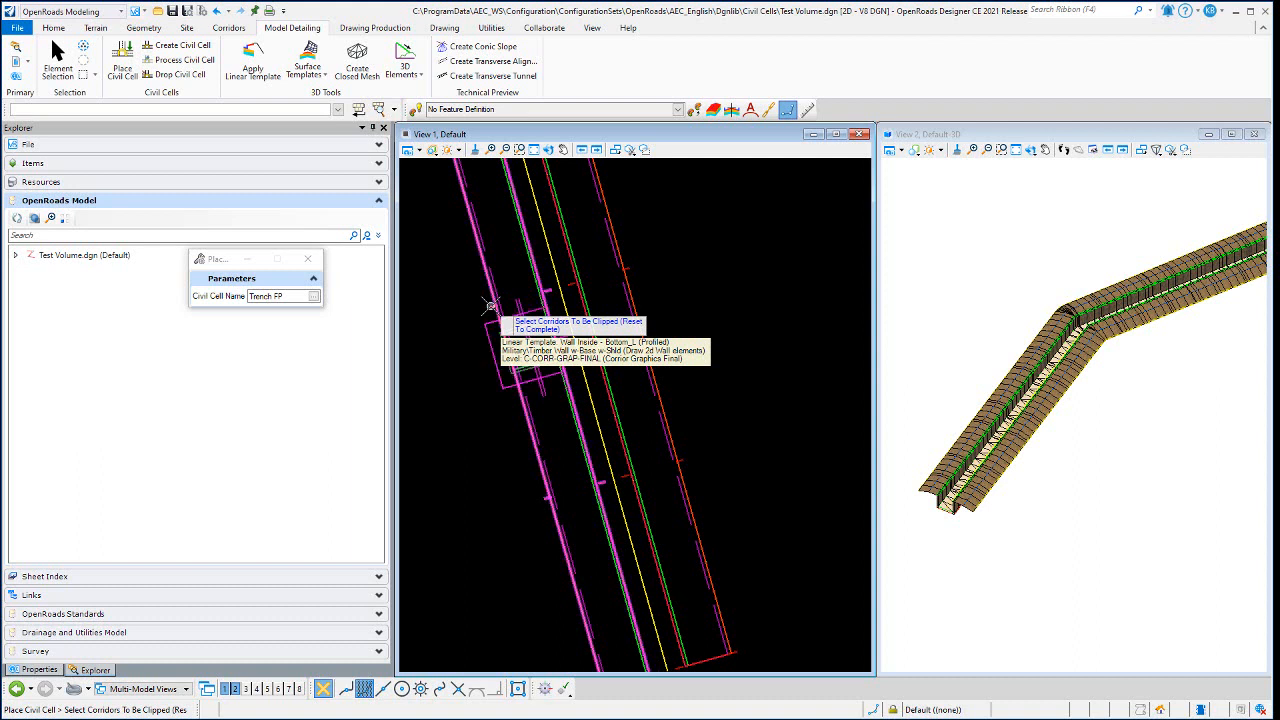
pyautogui.rightClick(446, 274)
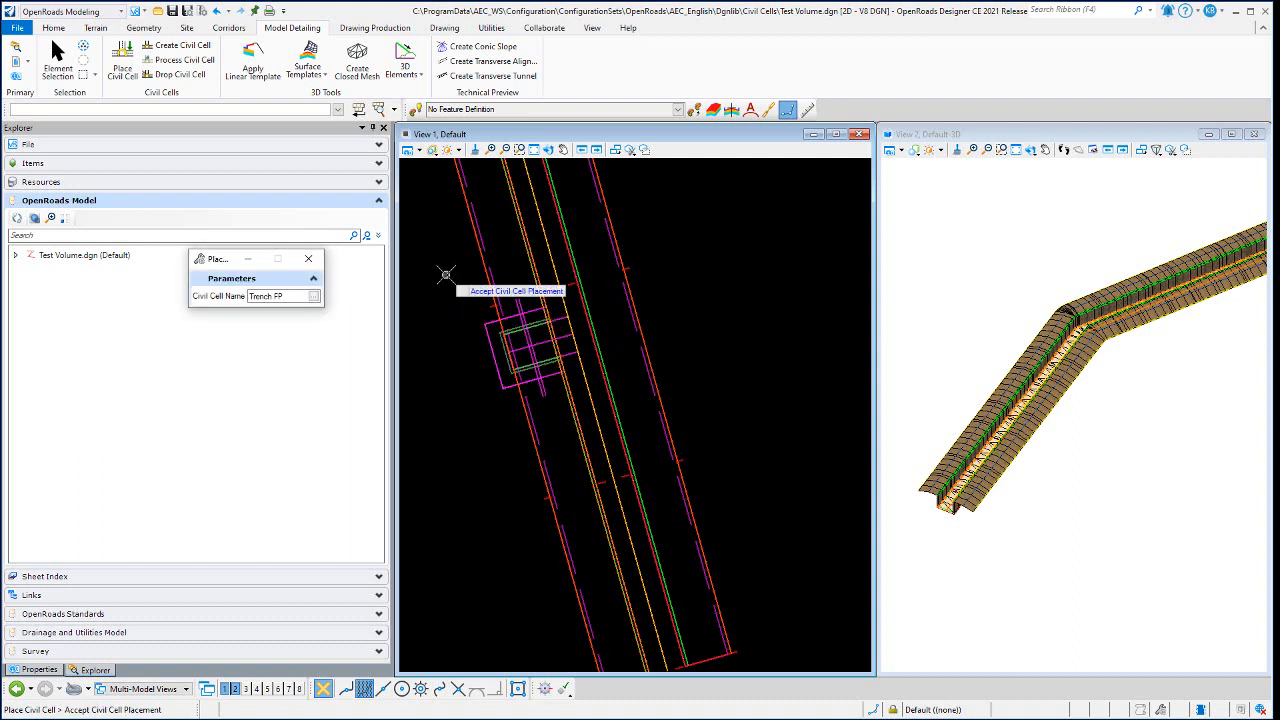
# - Accept the Trench FP civil cell placement and turn off the display of construction elements in plan
pyautogui.click(446, 274)
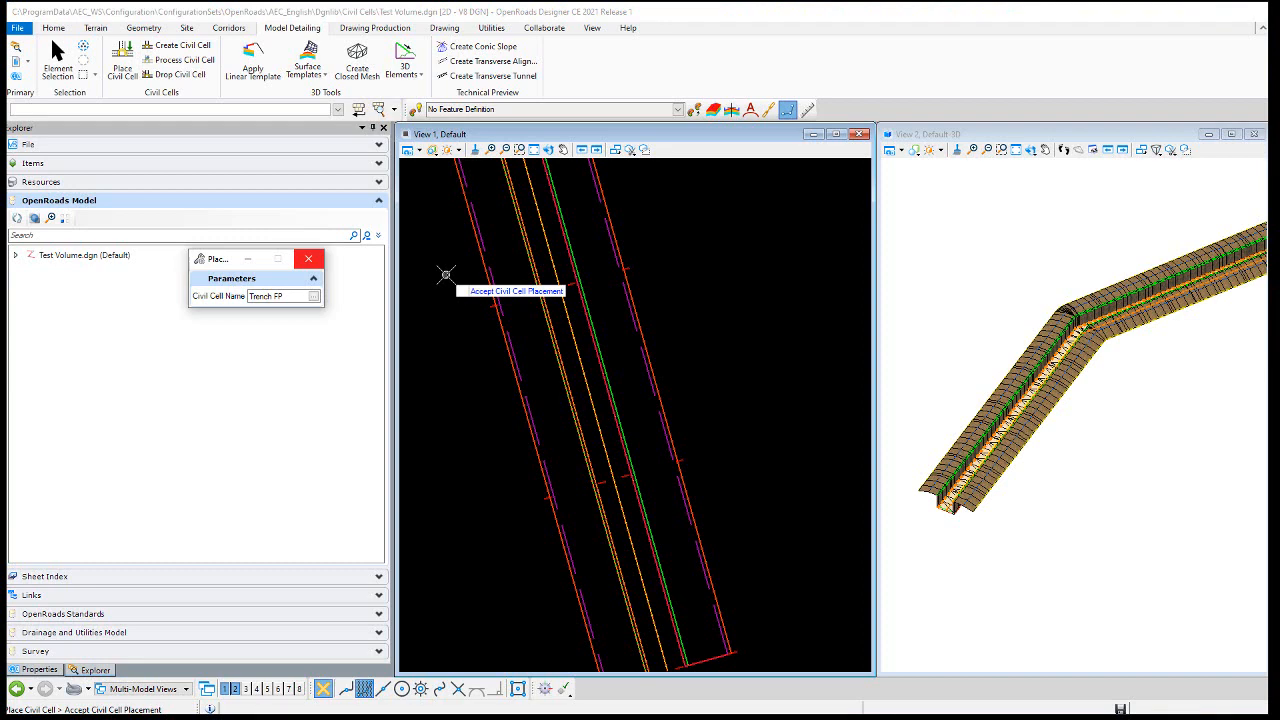
pyautogui.click(446, 274)
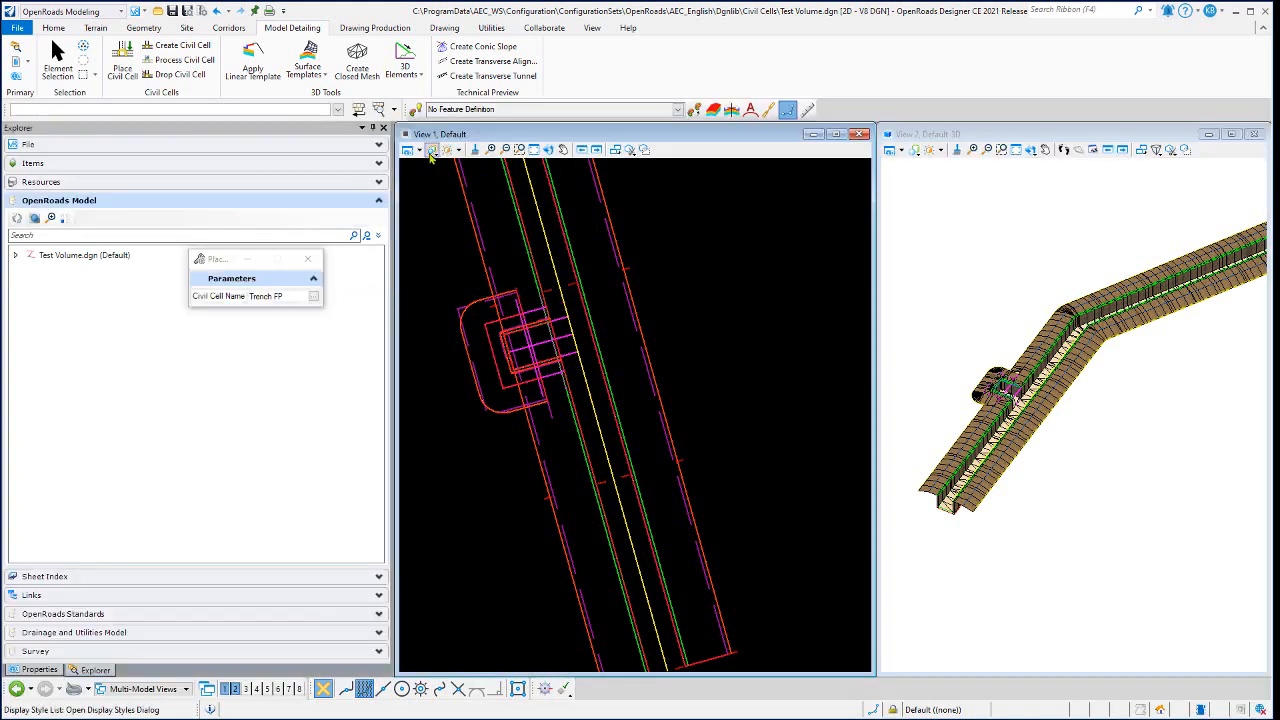
pyautogui.click(450, 333)
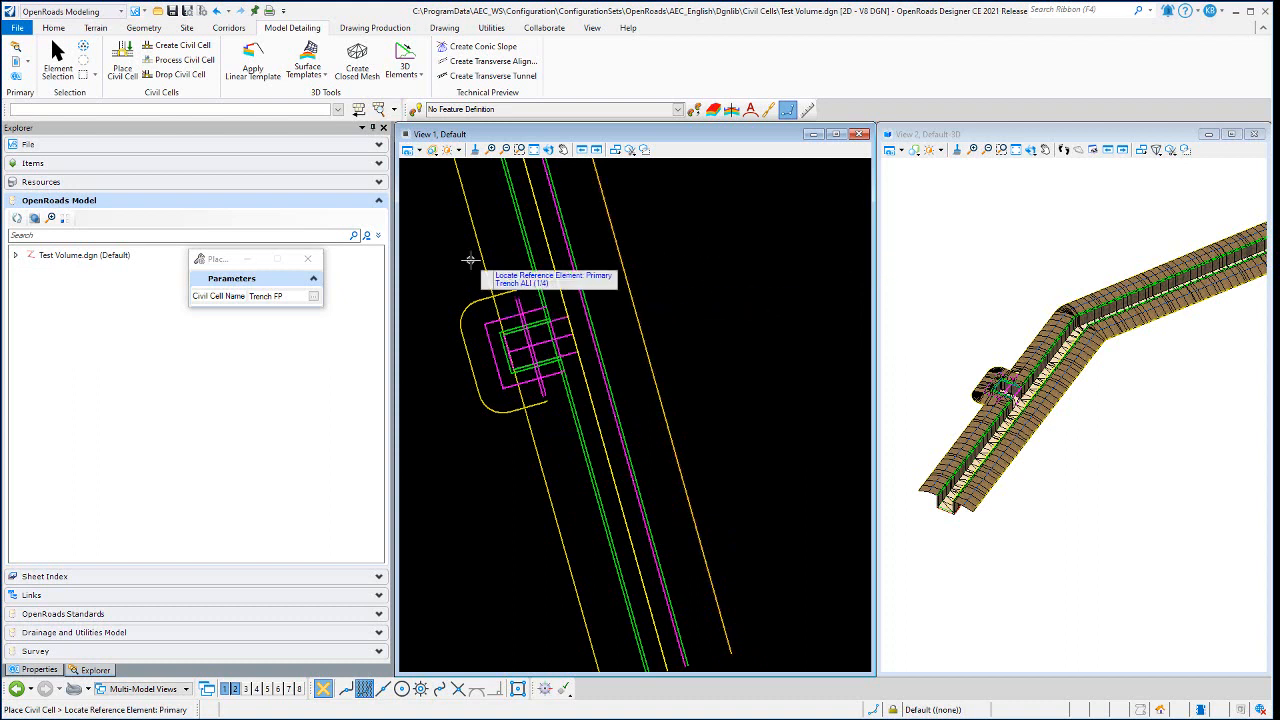
# - Inspect the placed Trench FP cell in plan and 3D, especially where its berm slopes meet the trench's berm, and end the placement command
pyautogui.scroll(1, 500, 260)
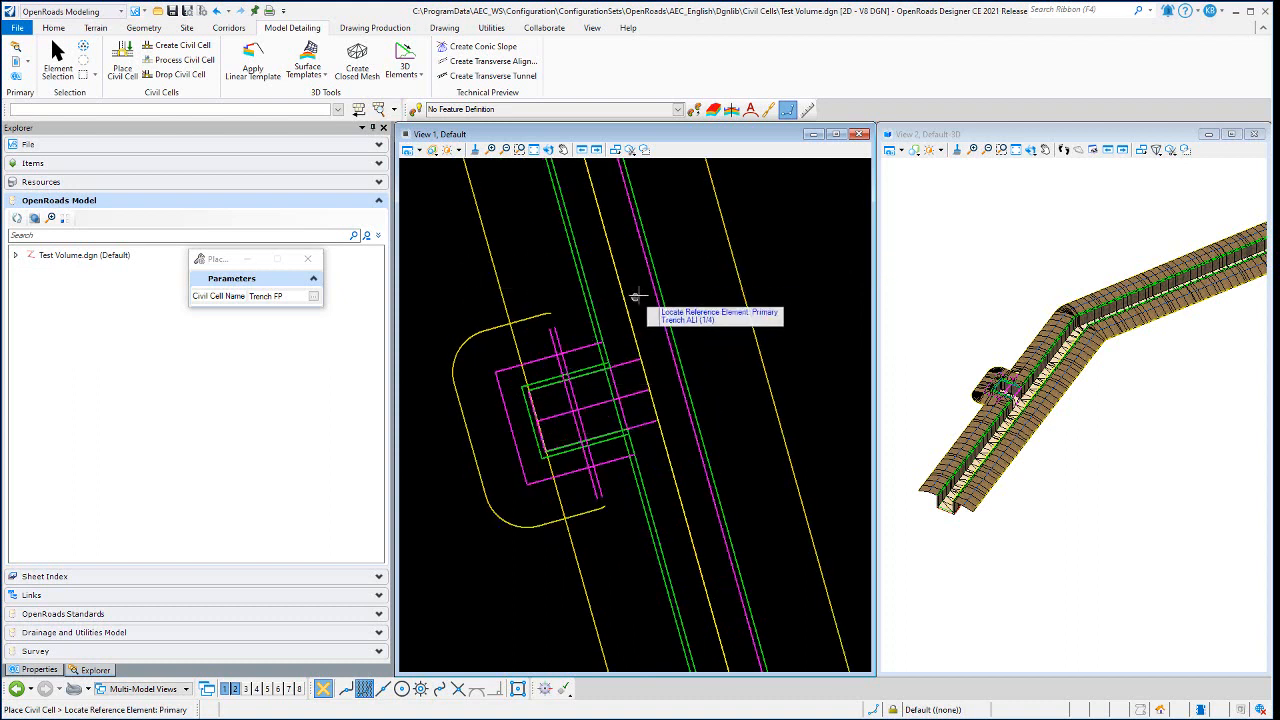
pyautogui.scroll(2, 980, 404)
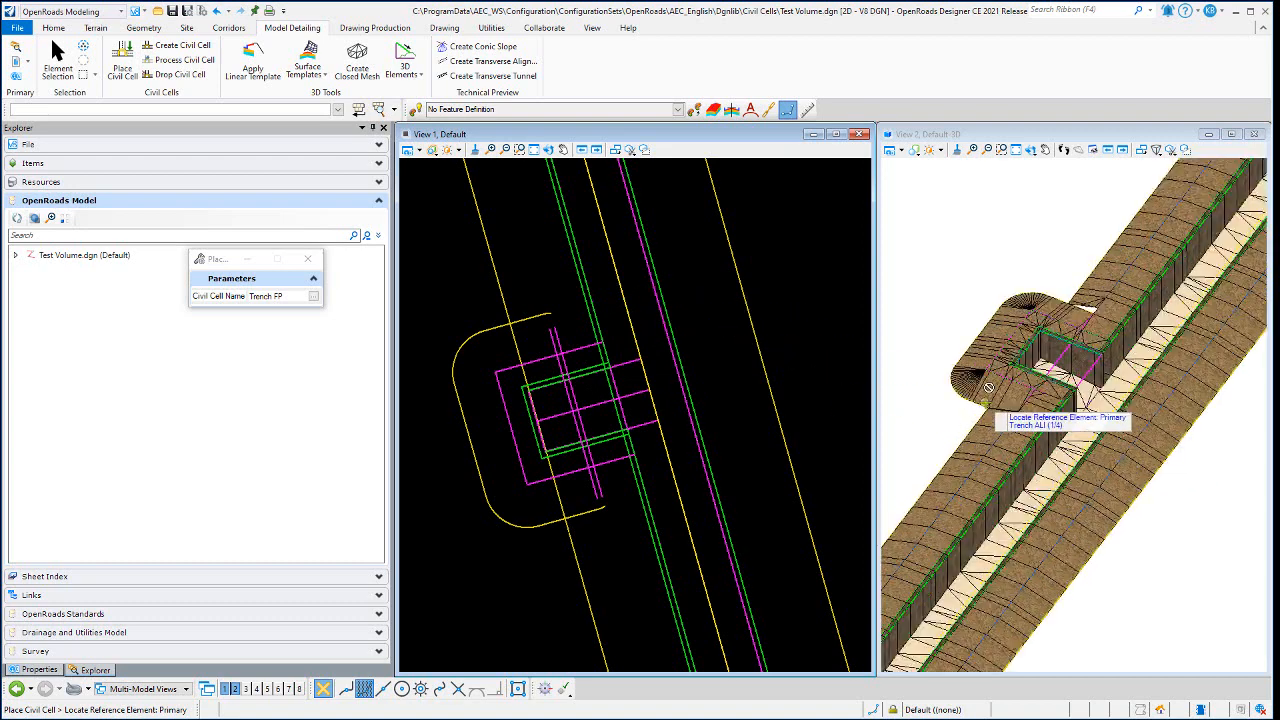
pyautogui.click(1035, 150)
pyautogui.click(1053, 167)
pyautogui.click(975, 385)
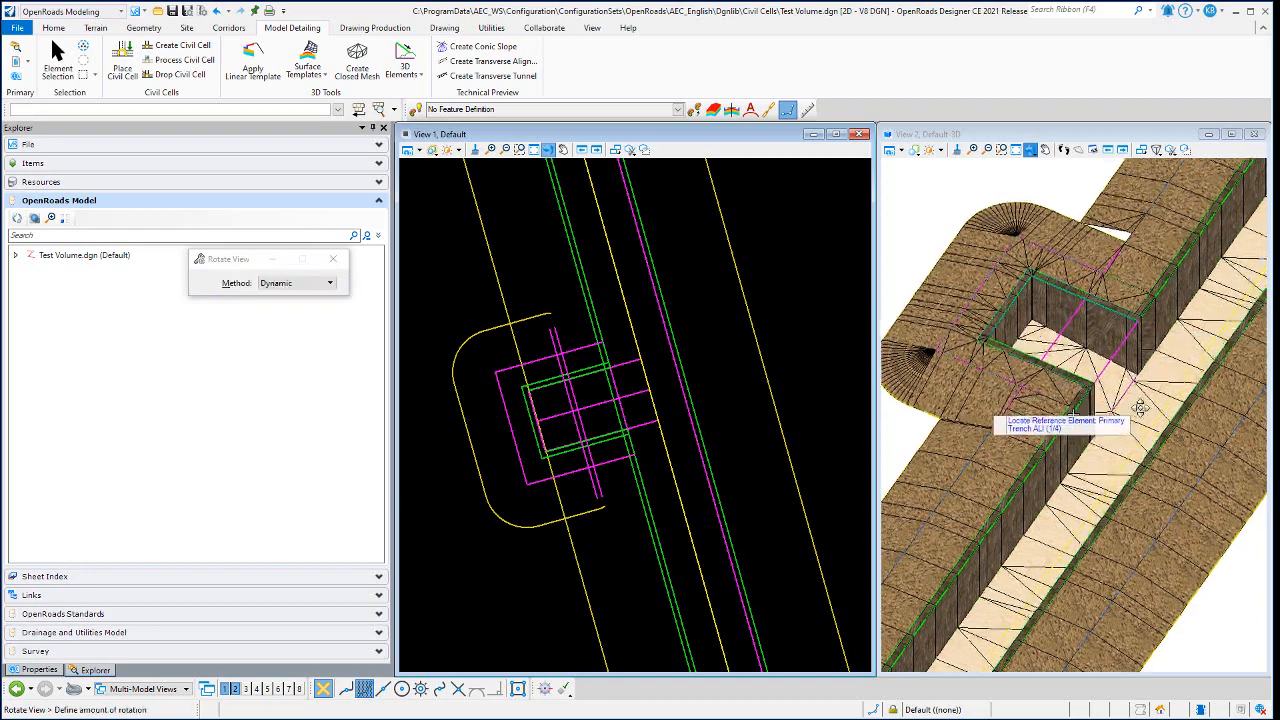
pyautogui.click(1108, 380)
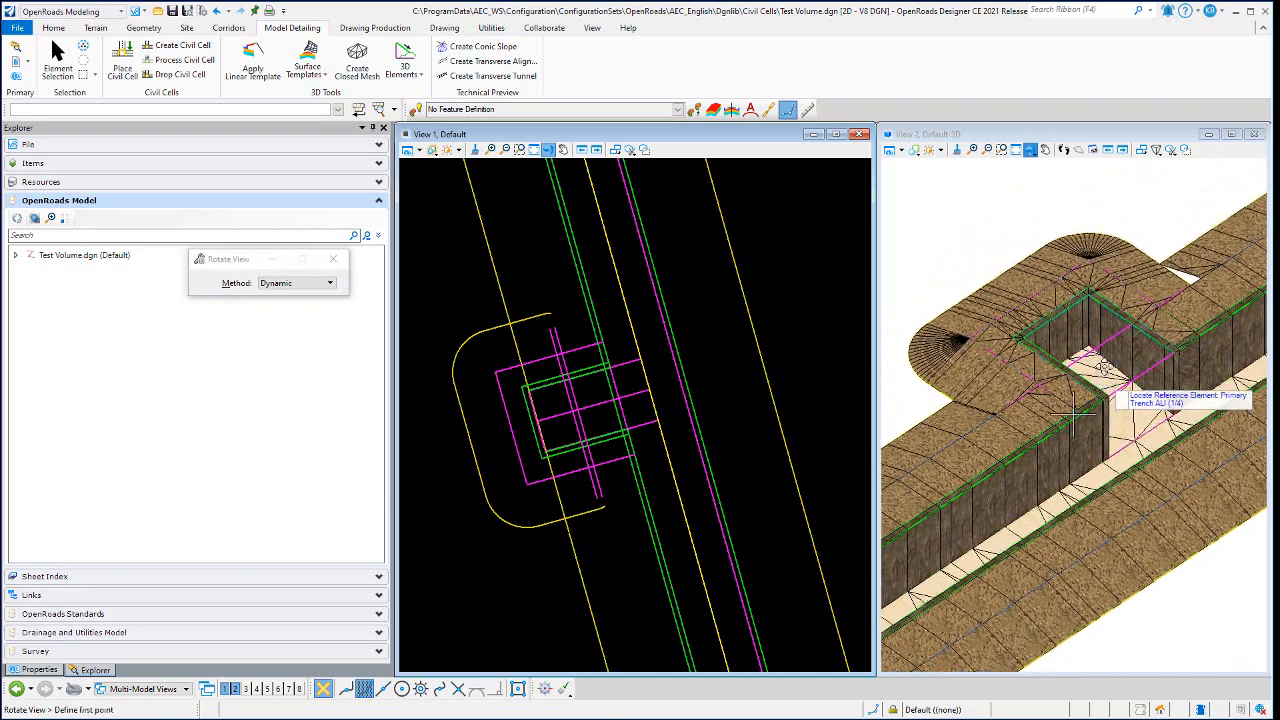
pyautogui.rightClick(1103, 184)
pyautogui.scroll(2, 1188, 286)
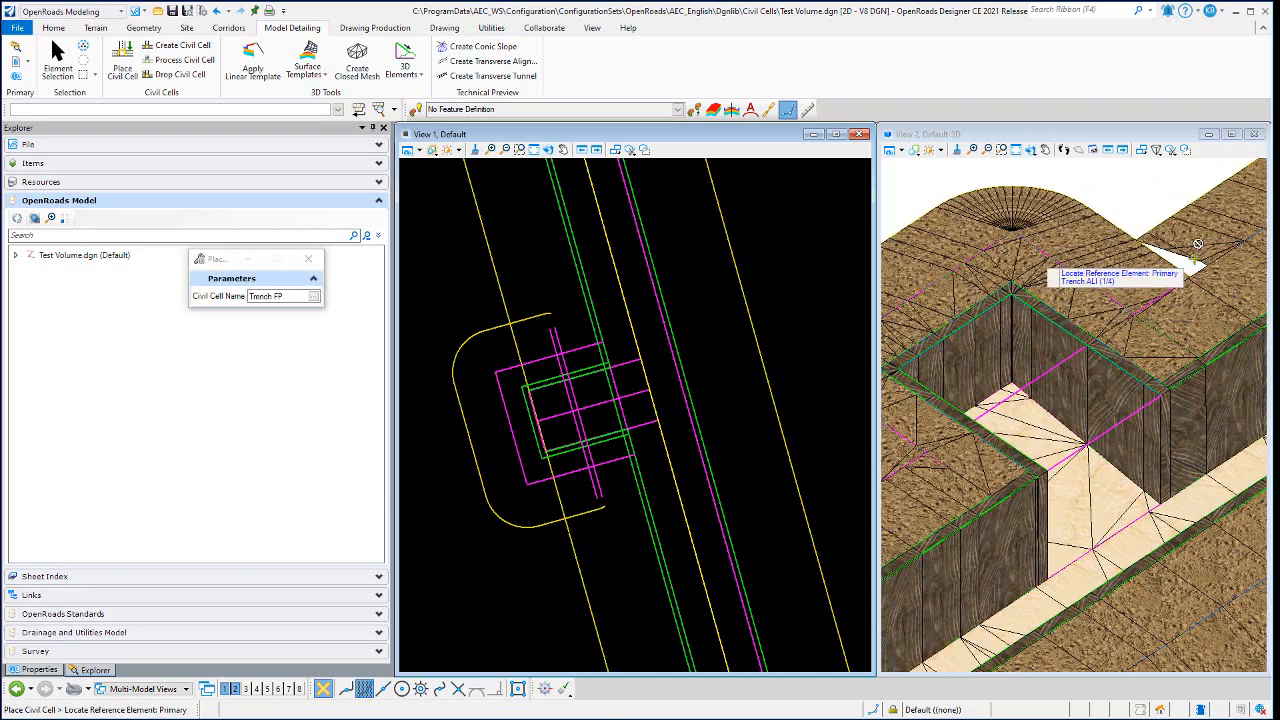
pyautogui.scroll(-2, 1199, 236)
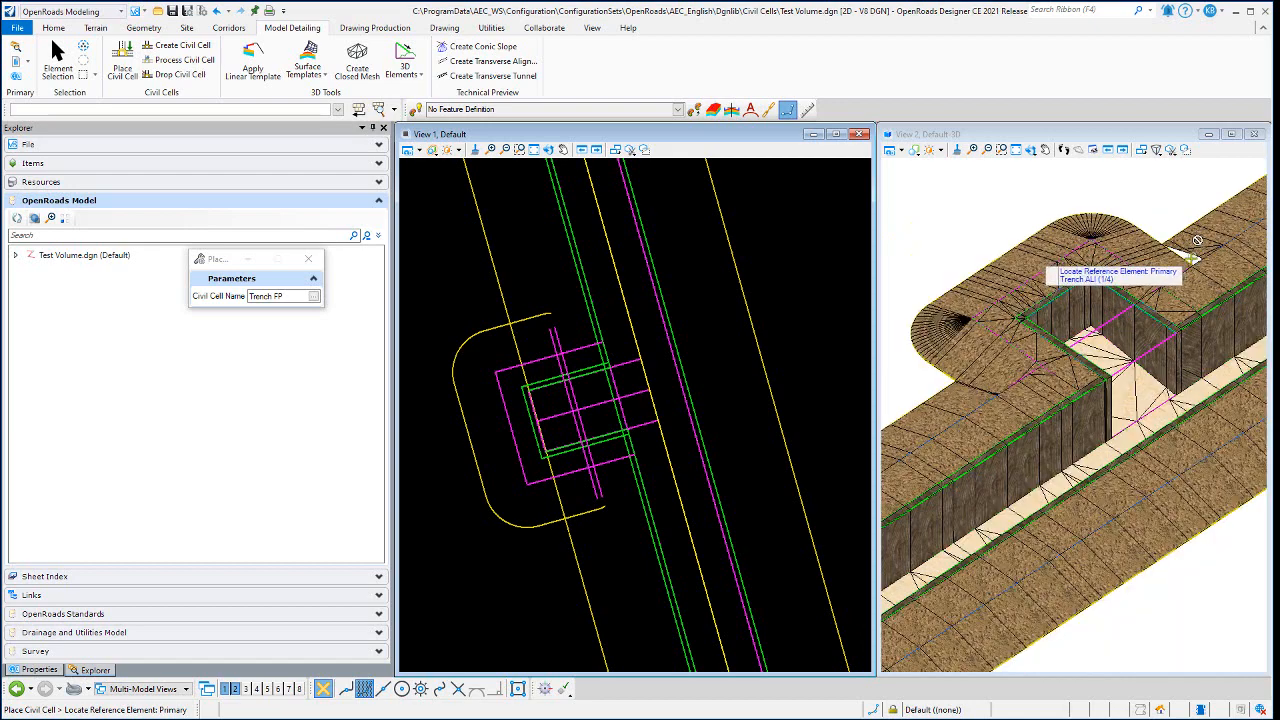
pyautogui.scroll(3, 999, 381)
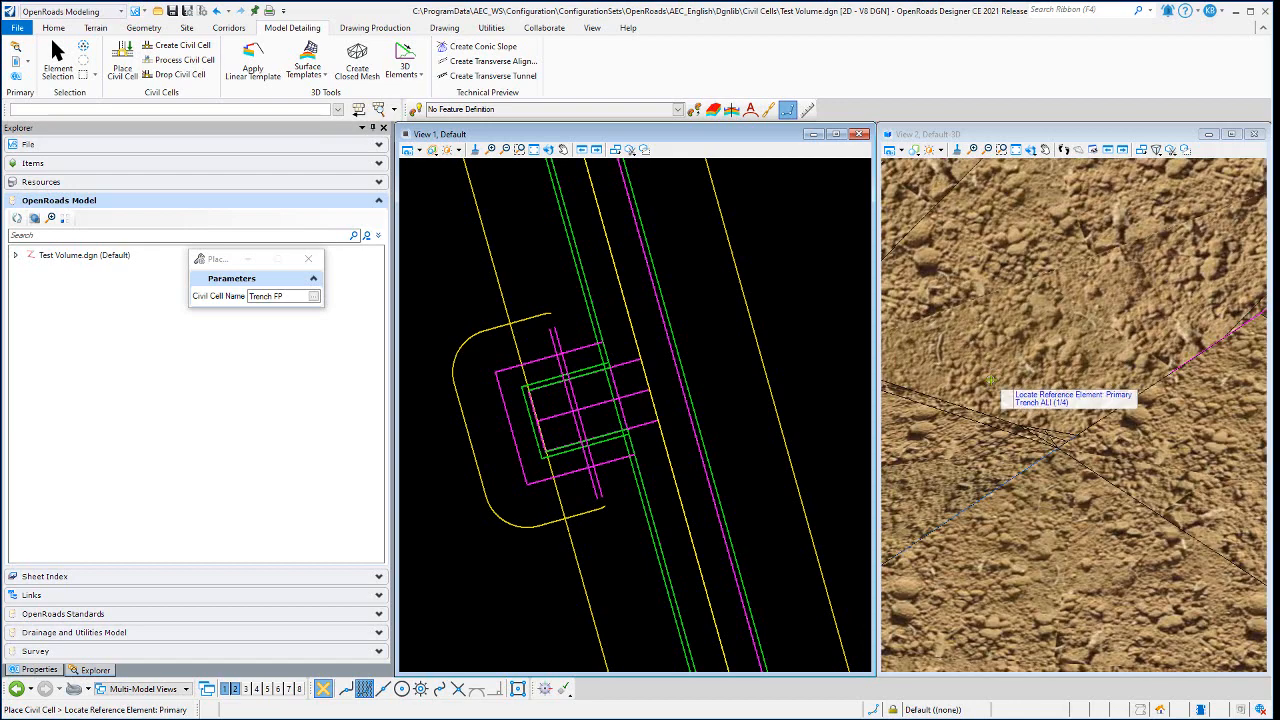
pyautogui.scroll(-1, 1003, 360)
pyautogui.scroll(-2, 995, 375)
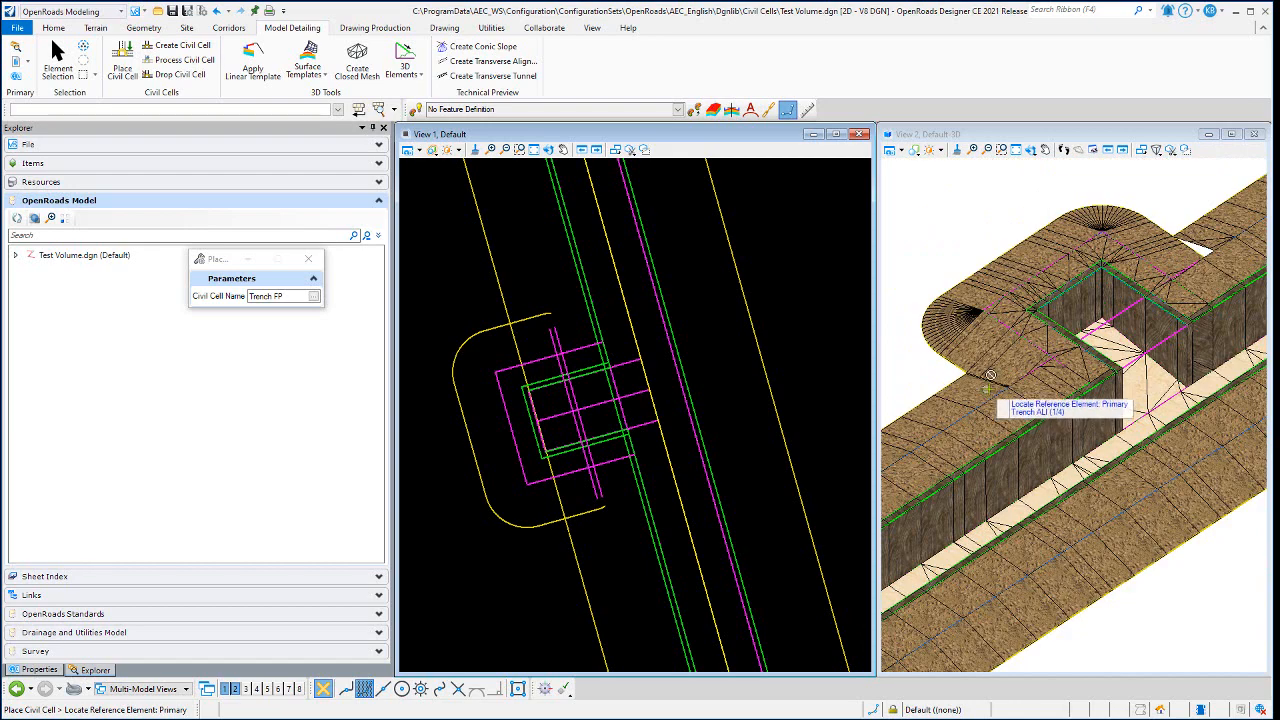
pyautogui.scroll(1, 1172, 316)
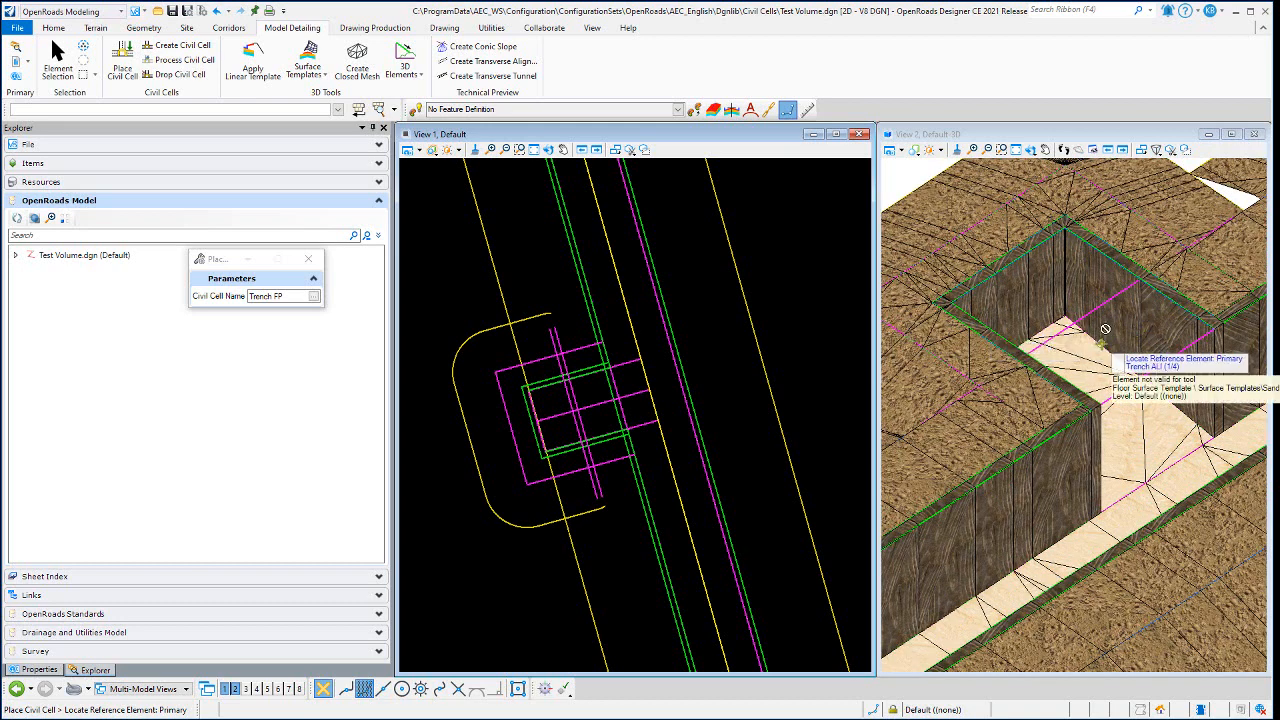
pyautogui.scroll(-2, 1102, 331)
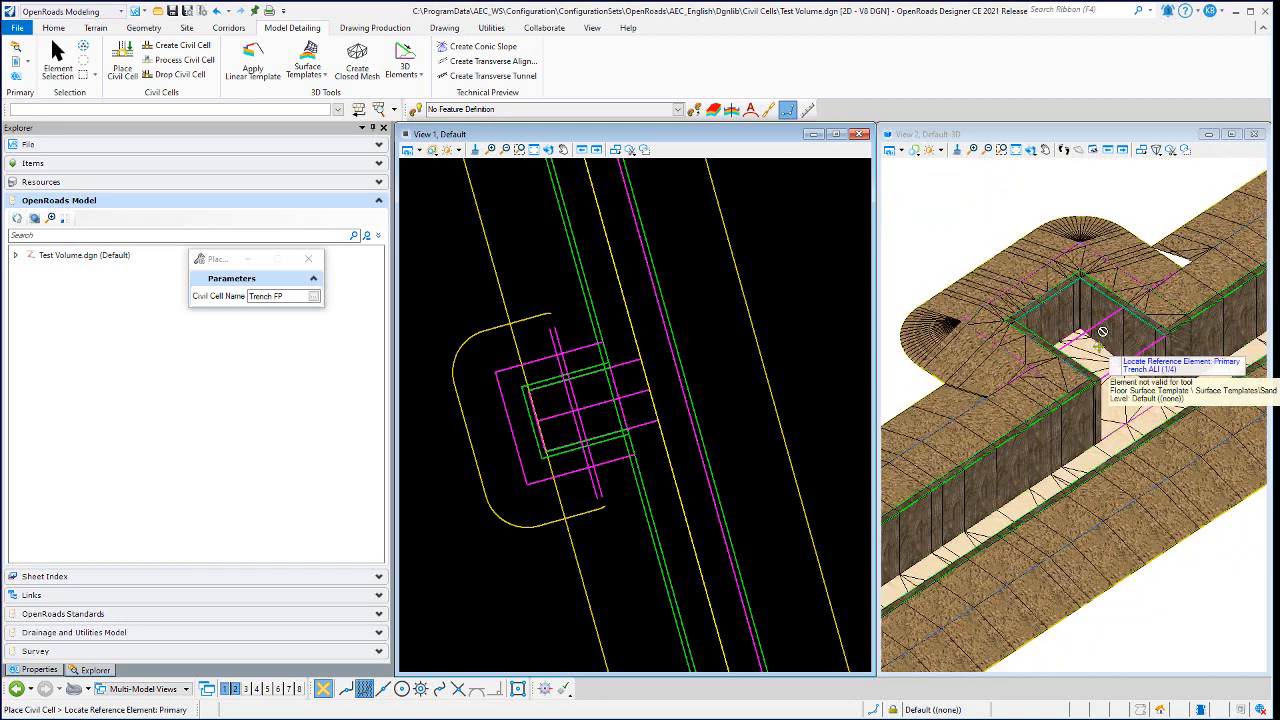
pyautogui.click(58, 60)
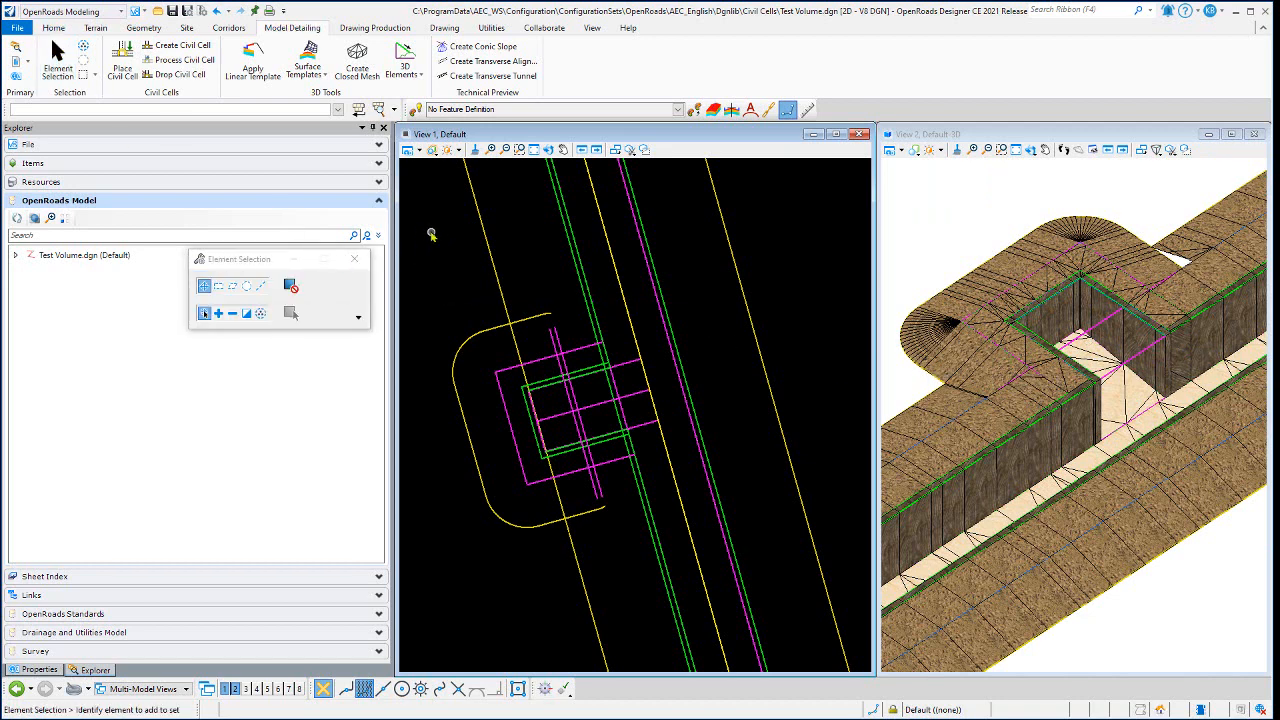
# - Display construction elements in plan and start Define Target Aliasing for the firing position's End Condition w-Ditch linear template
pyautogui.click(229, 28)
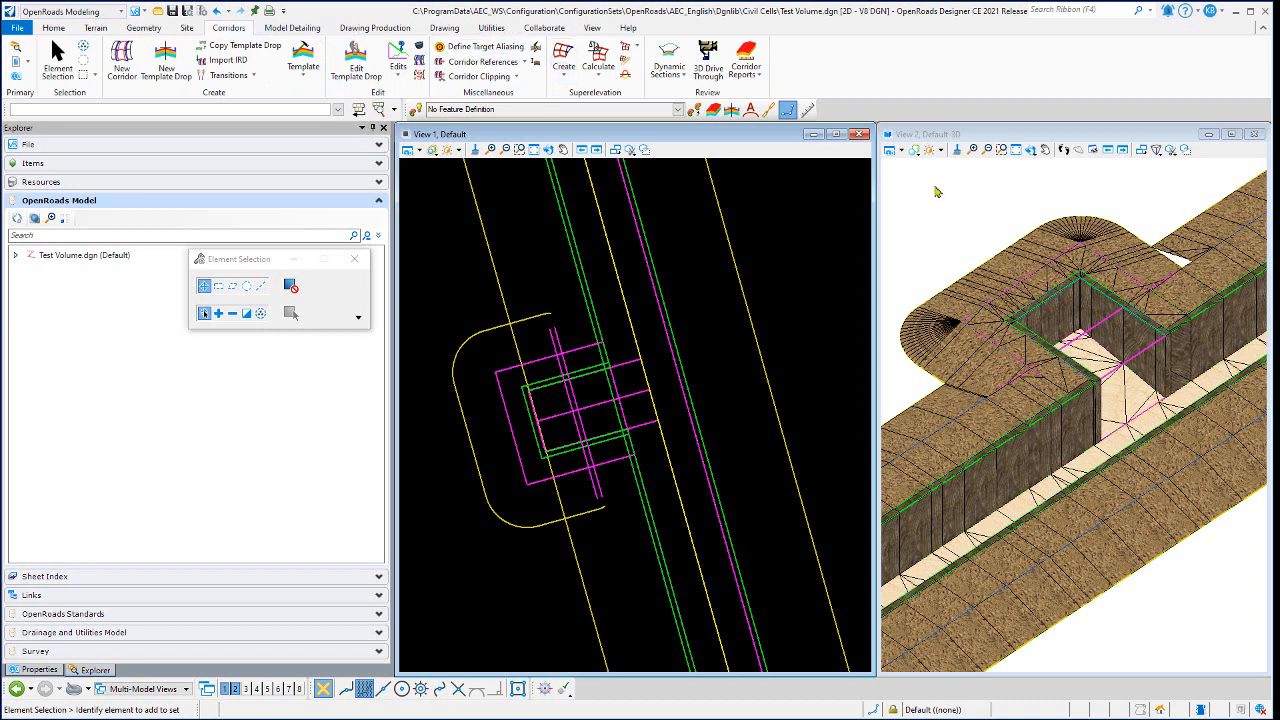
pyautogui.click(488, 47)
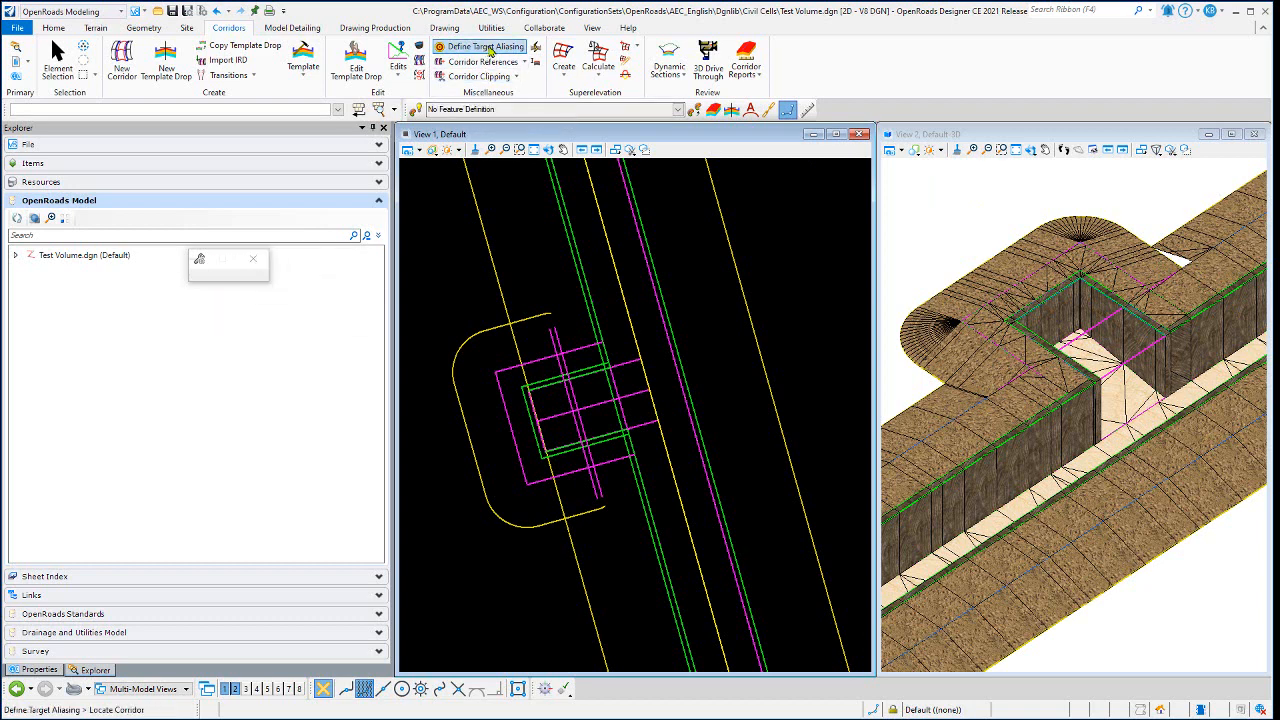
pyautogui.click(408, 150)
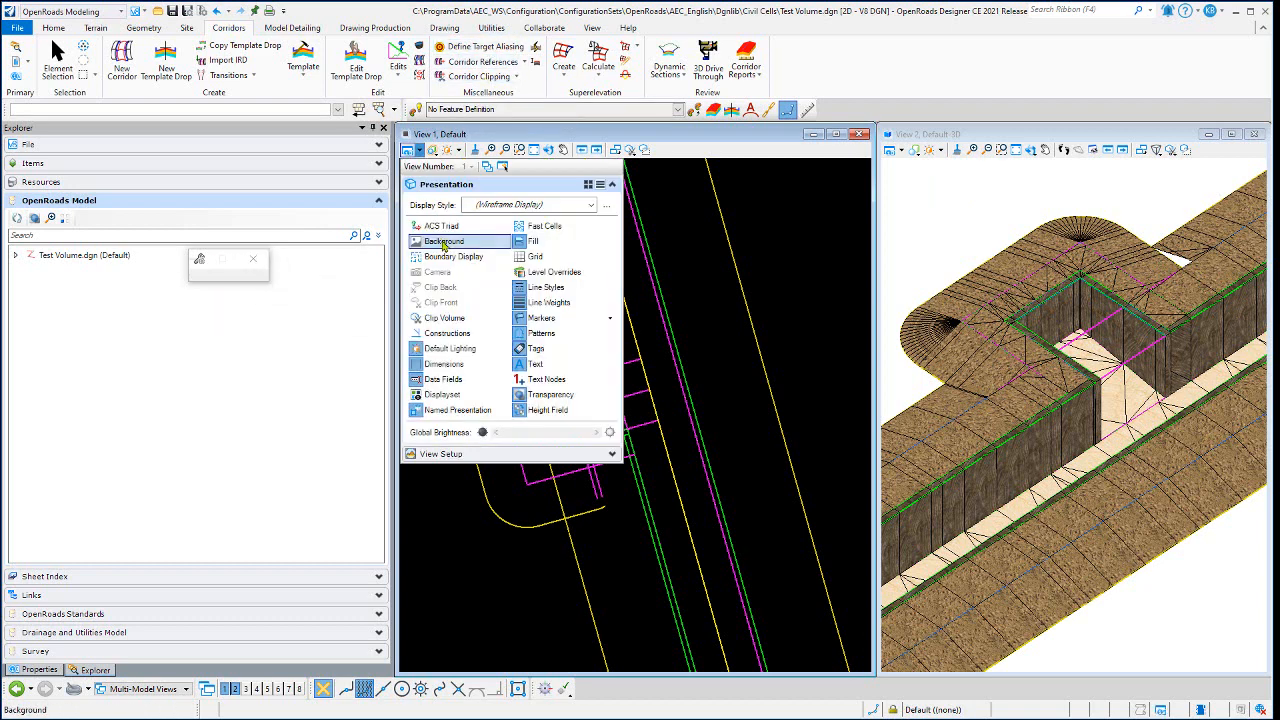
pyautogui.click(441, 333)
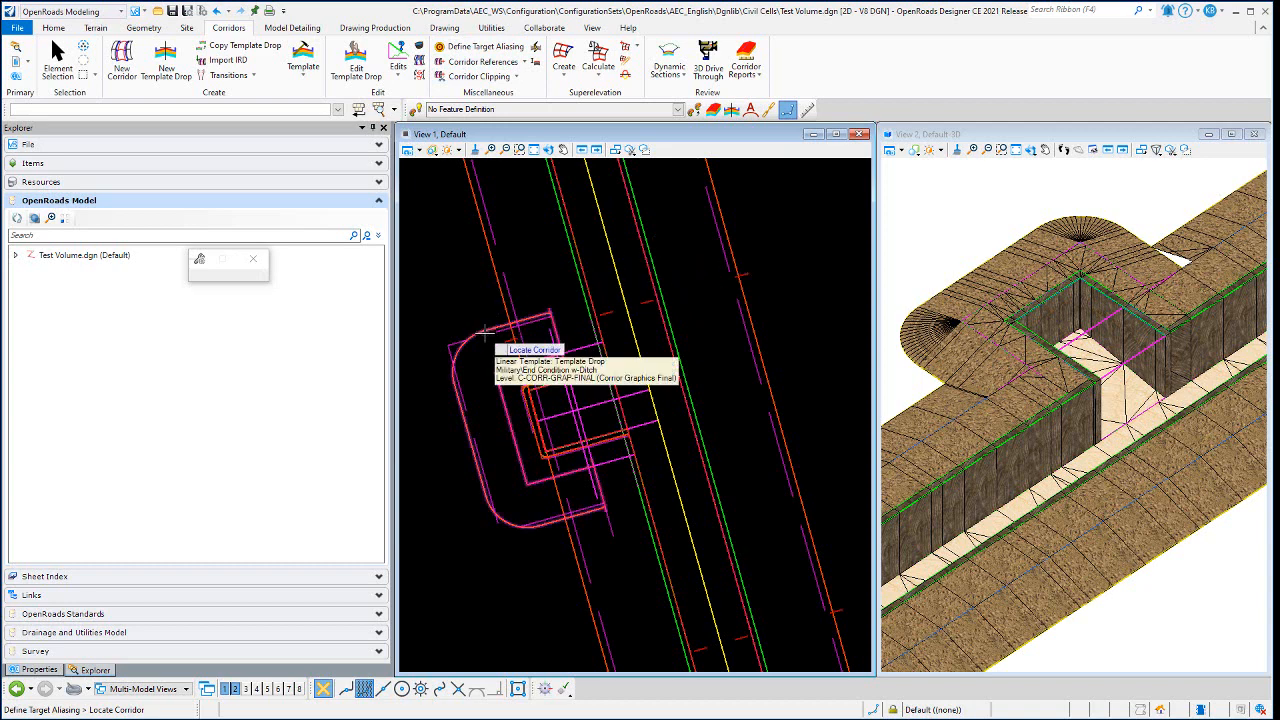
pyautogui.click(473, 263)
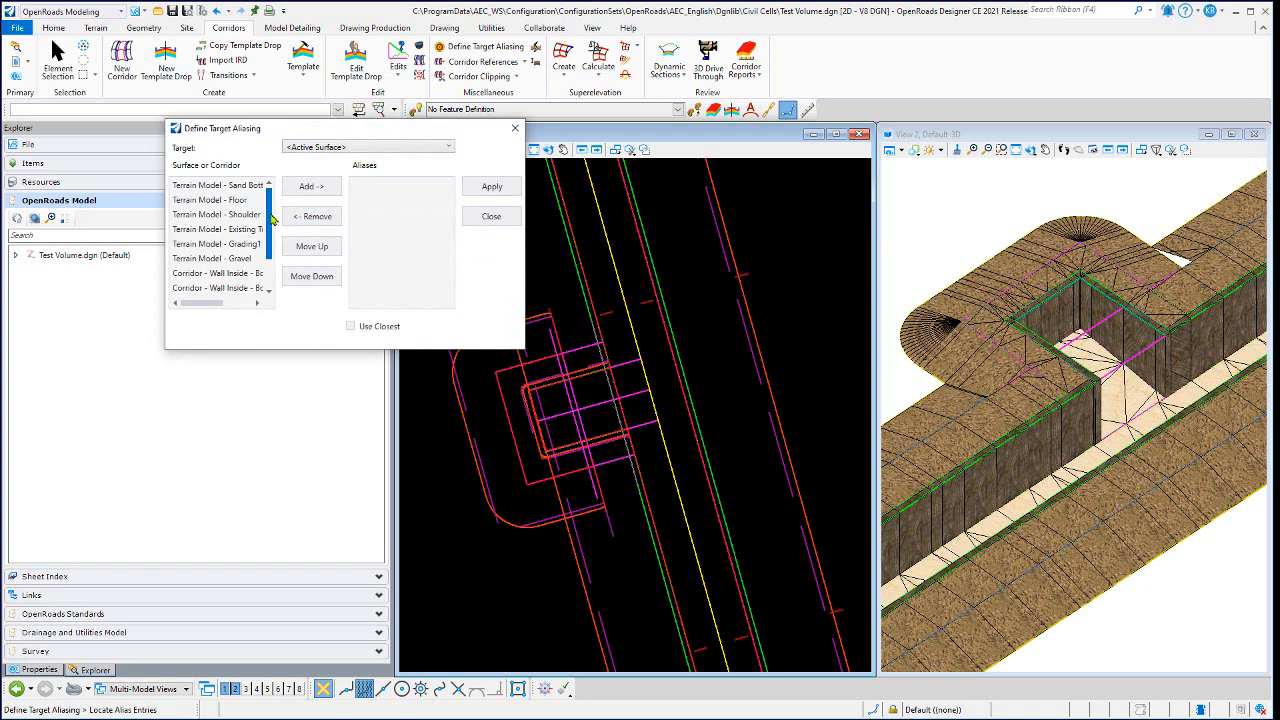
# - Add the first Wall Inside corridor, followed by the Existing terrain model, as target aliases and apply them
pyautogui.moveTo(272, 218); pyautogui.dragTo(272, 232)
pyautogui.click(243, 245)
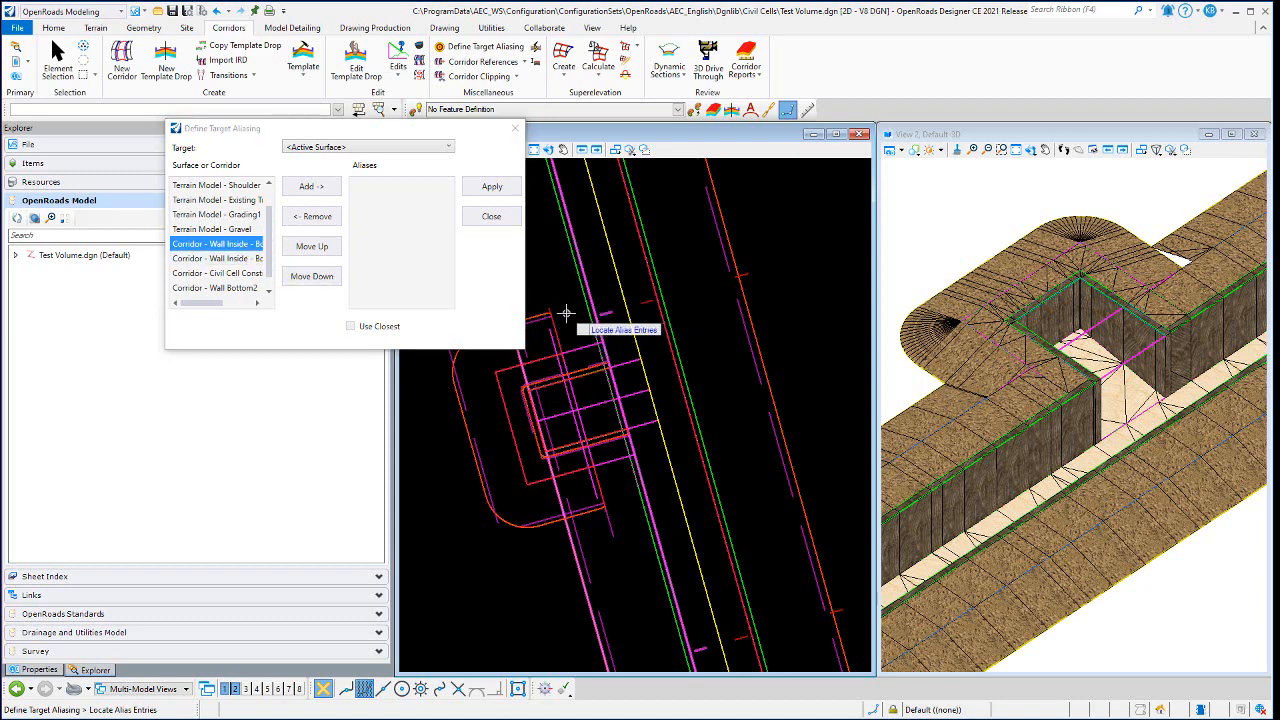
pyautogui.click(306, 186)
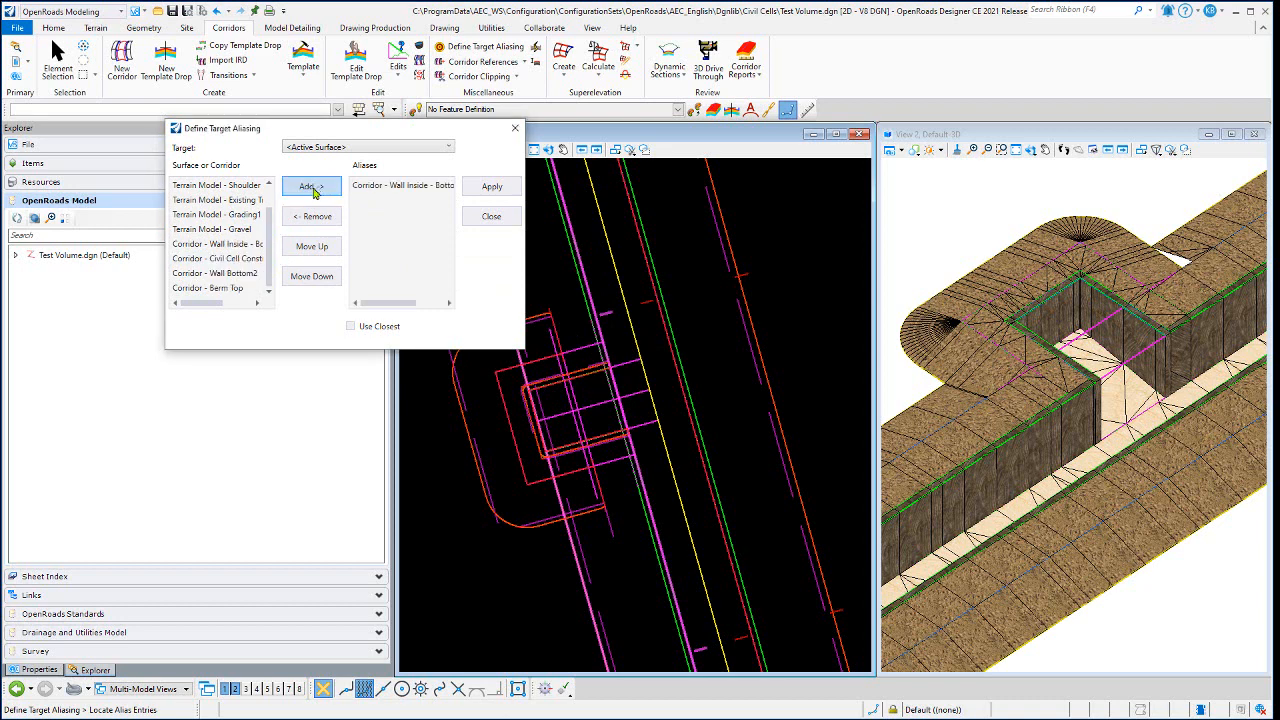
pyautogui.click(244, 201)
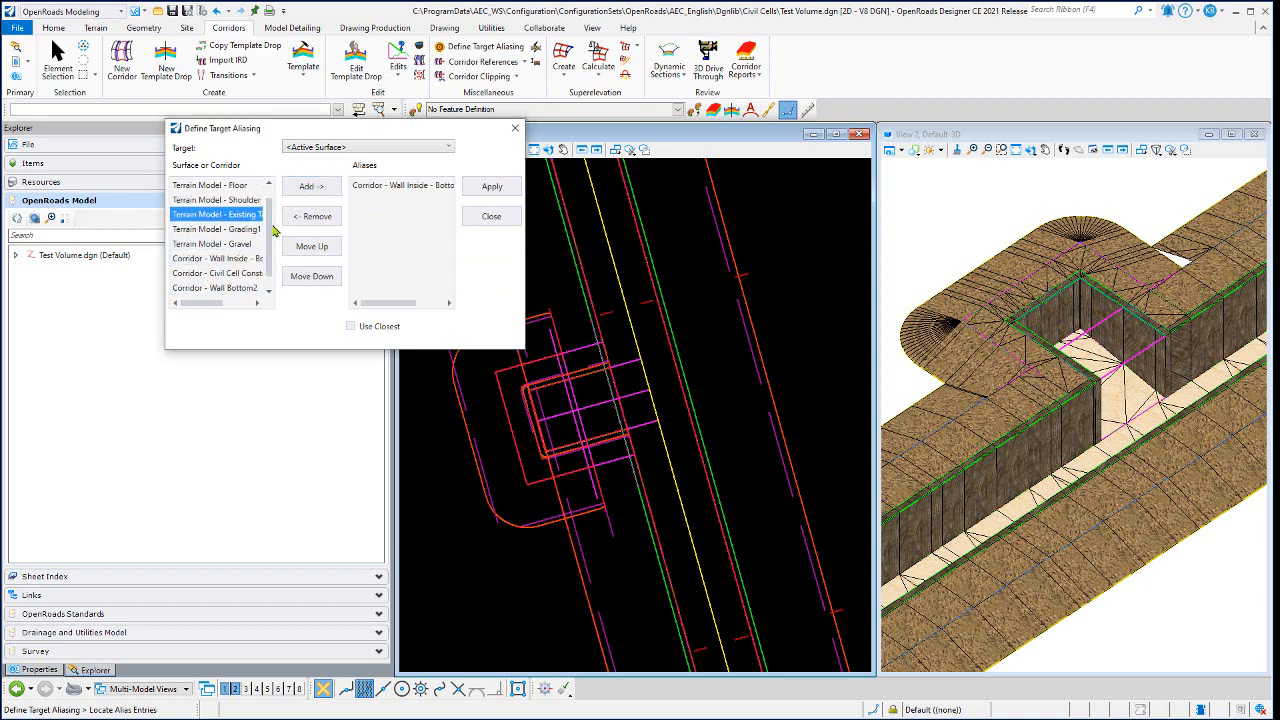
pyautogui.click(324, 196)
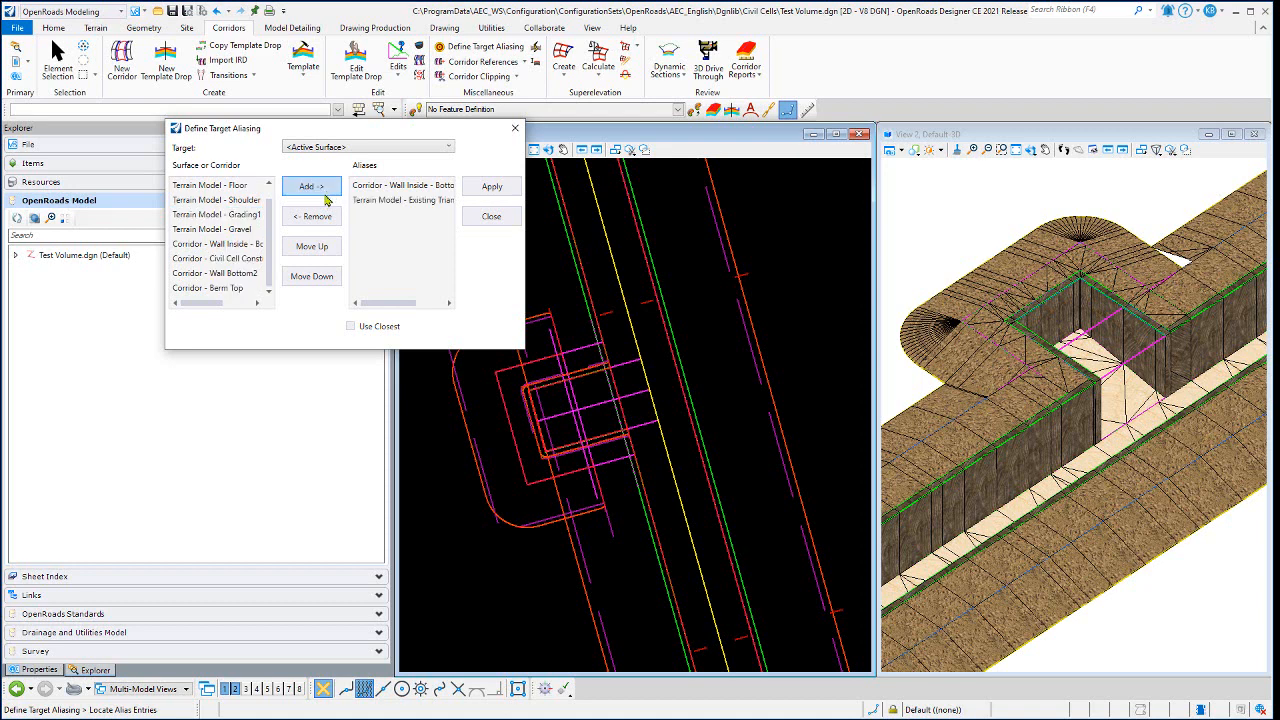
pyautogui.click(490, 189)
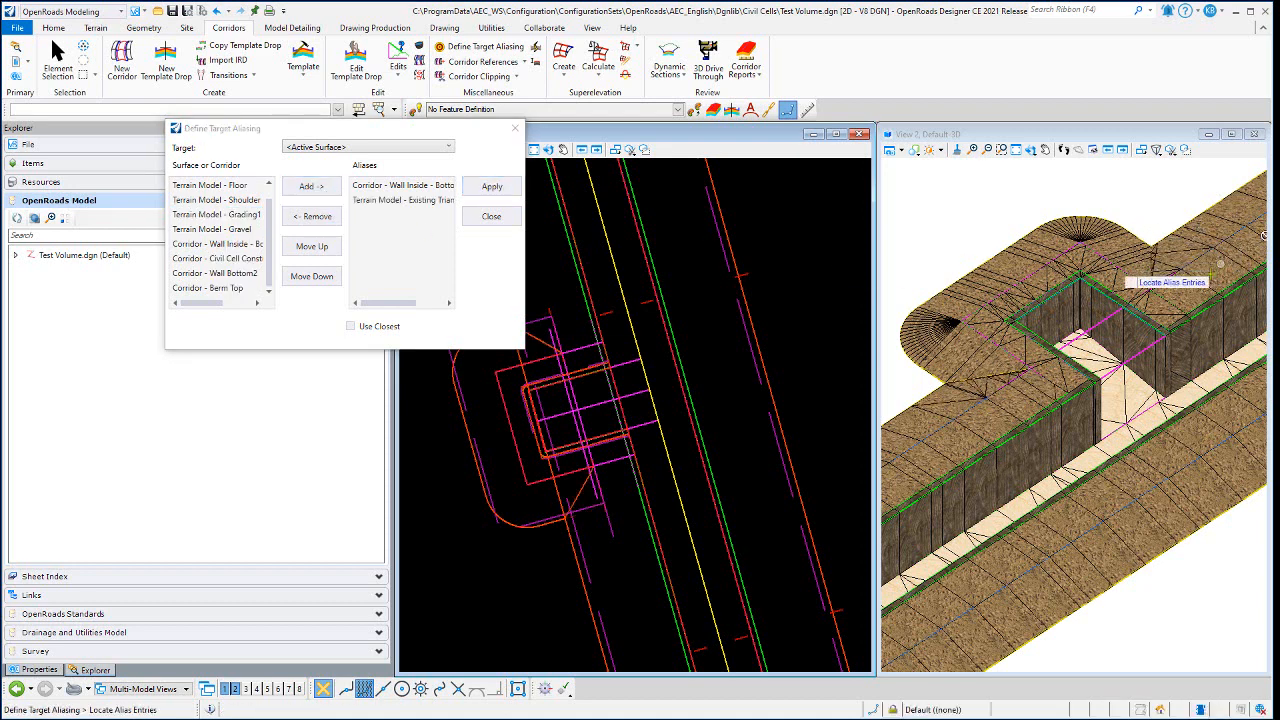
# - Examine in 3D how the firing position's berm ties into the trench berm at both junctions, and close the target aliasing settings
pyautogui.scroll(3, 1005, 360)
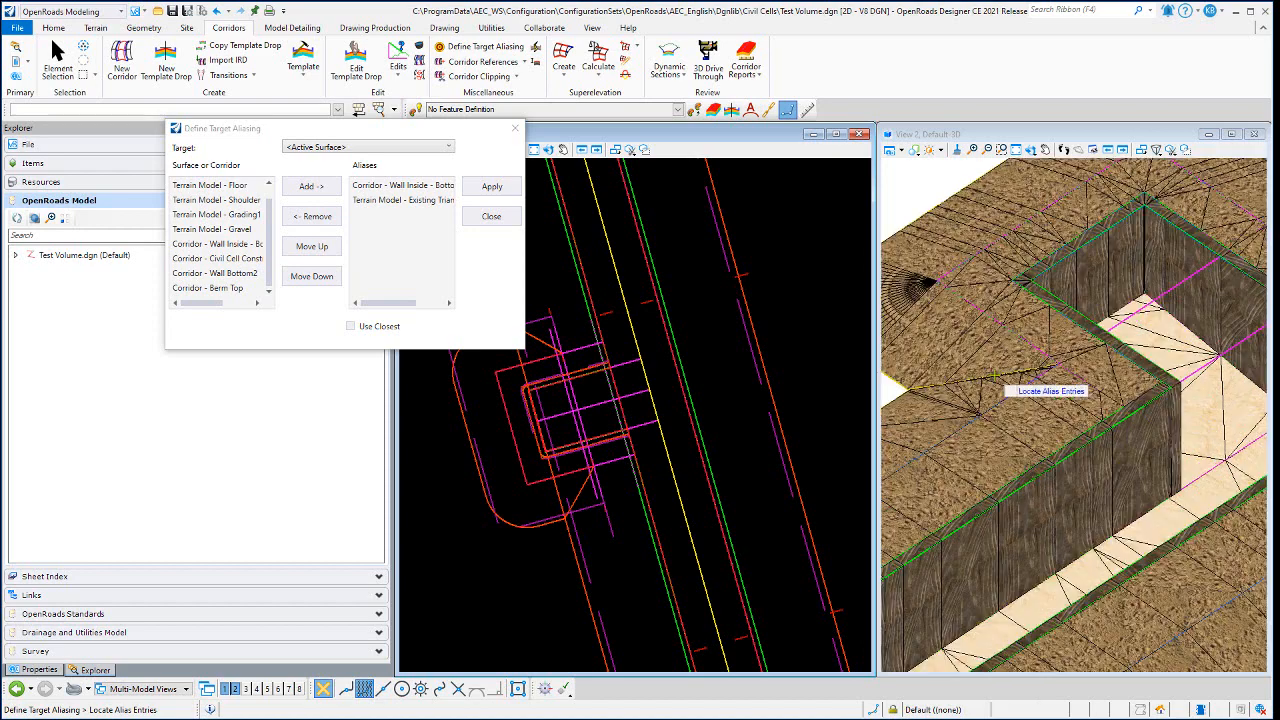
pyautogui.scroll(-5, 1004, 358)
pyautogui.scroll(4, 1188, 252)
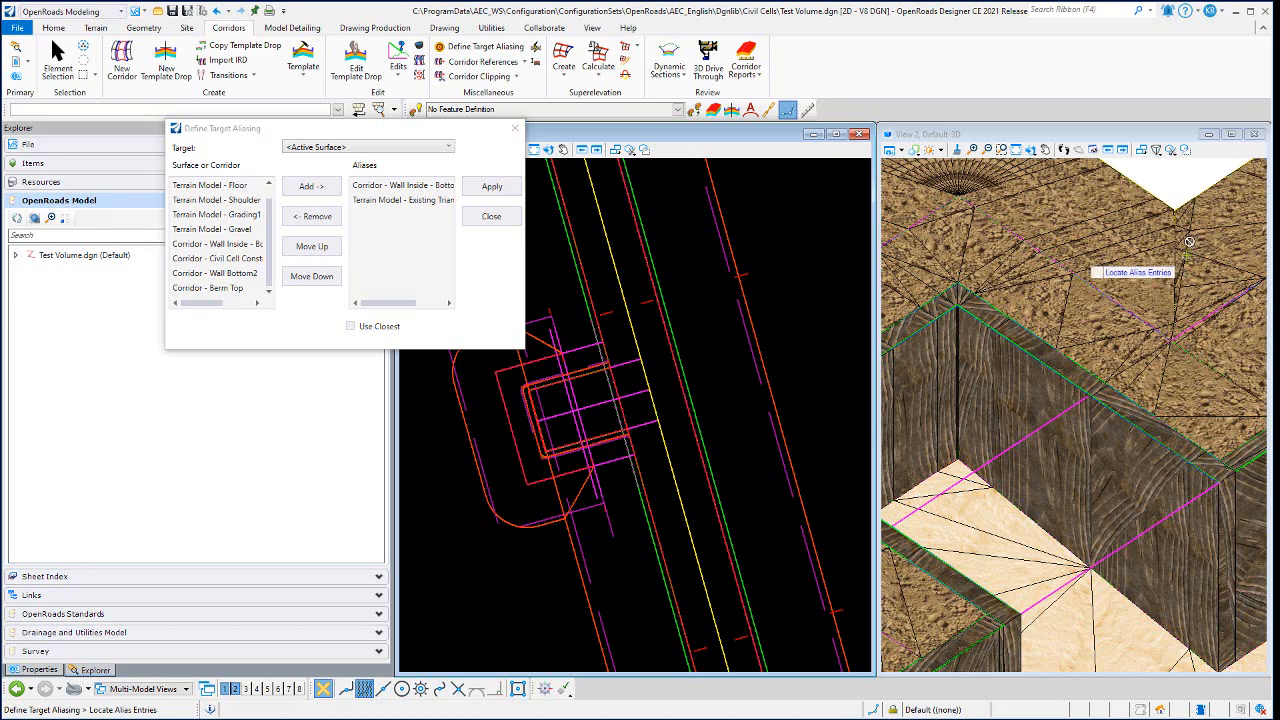
pyautogui.click(1032, 150)
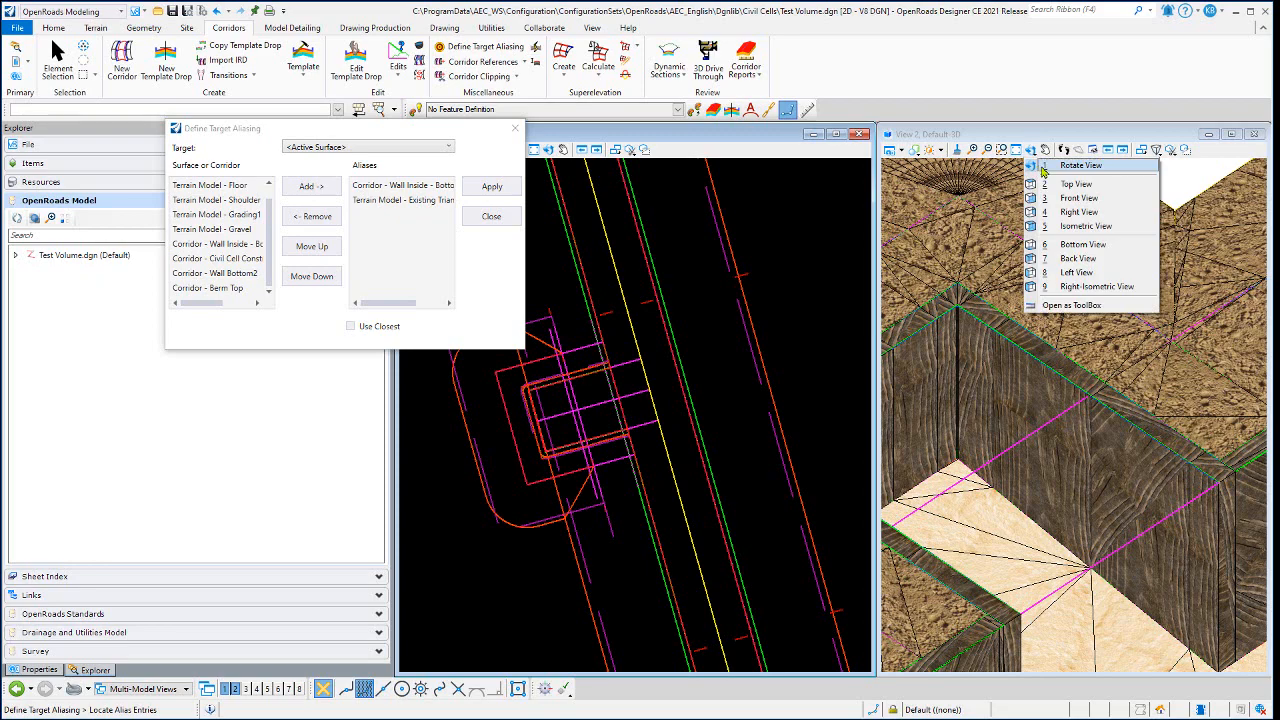
pyautogui.click(1060, 165)
pyautogui.click(1039, 355)
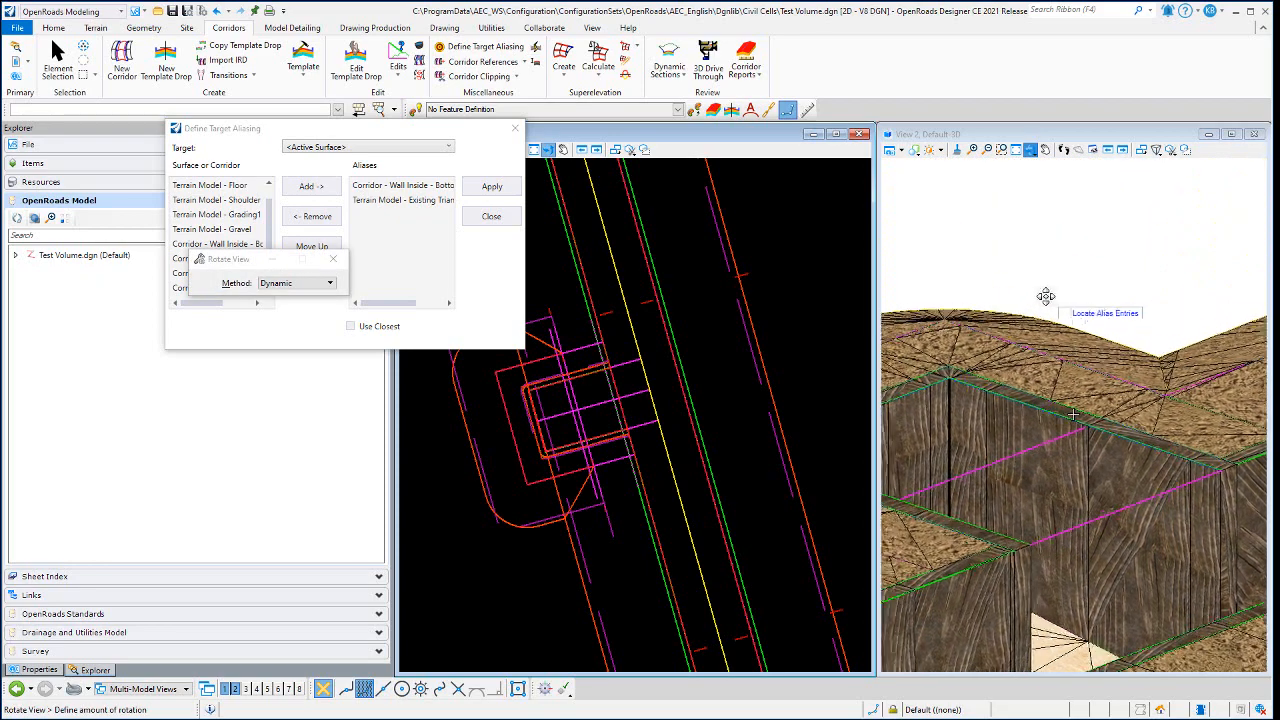
pyautogui.click(1100, 283)
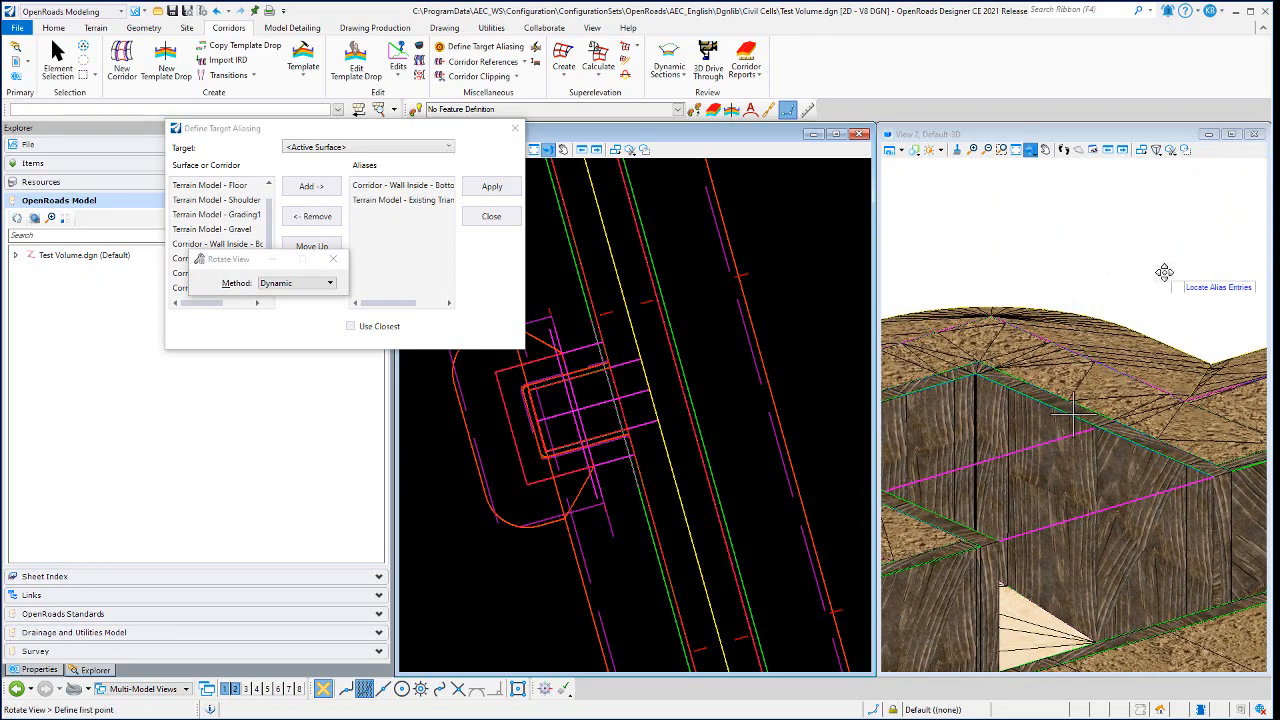
pyautogui.scroll(-5, 1191, 278)
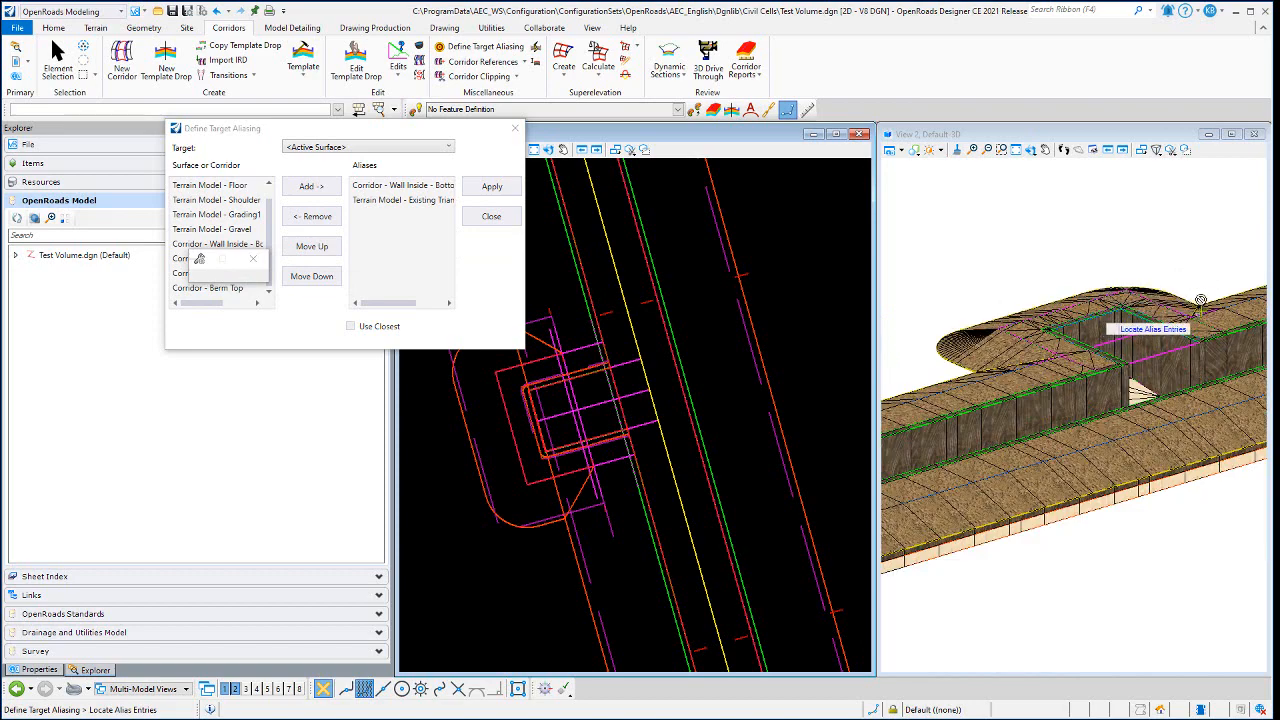
pyautogui.scroll(4, 1040, 360)
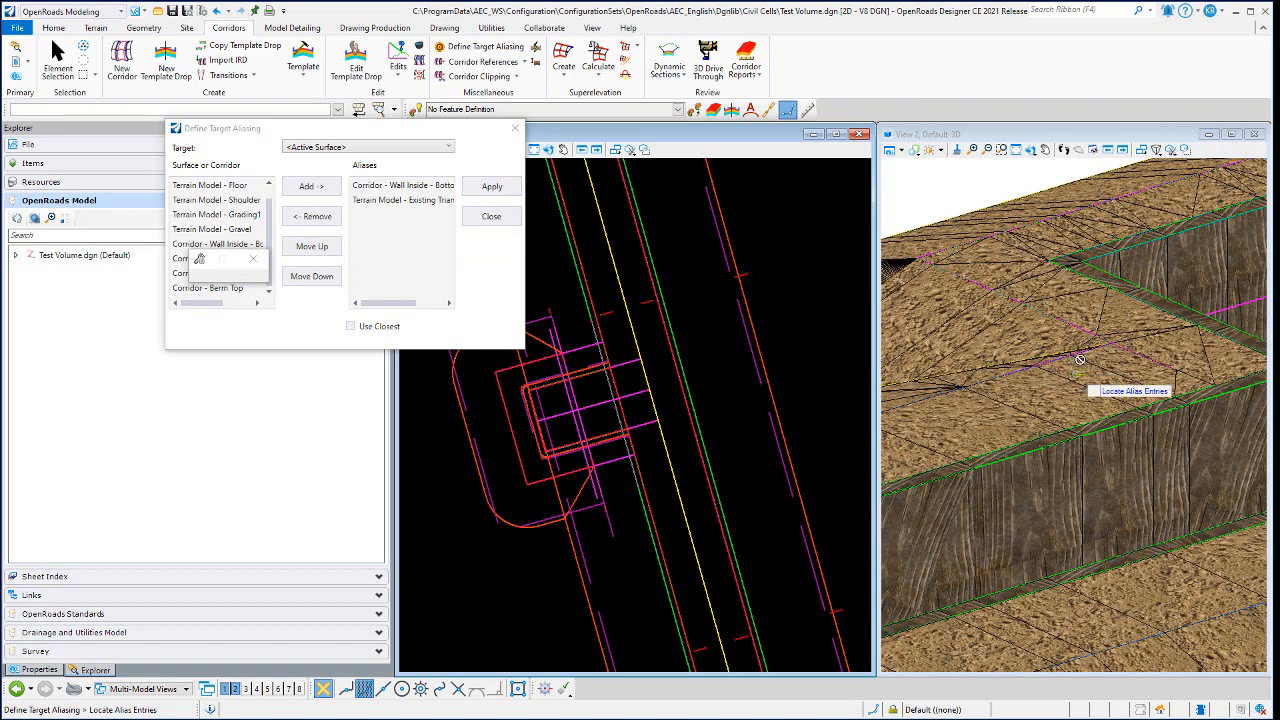
pyautogui.scroll(2, 1090, 360)
pyautogui.scroll(-2, 1090, 360)
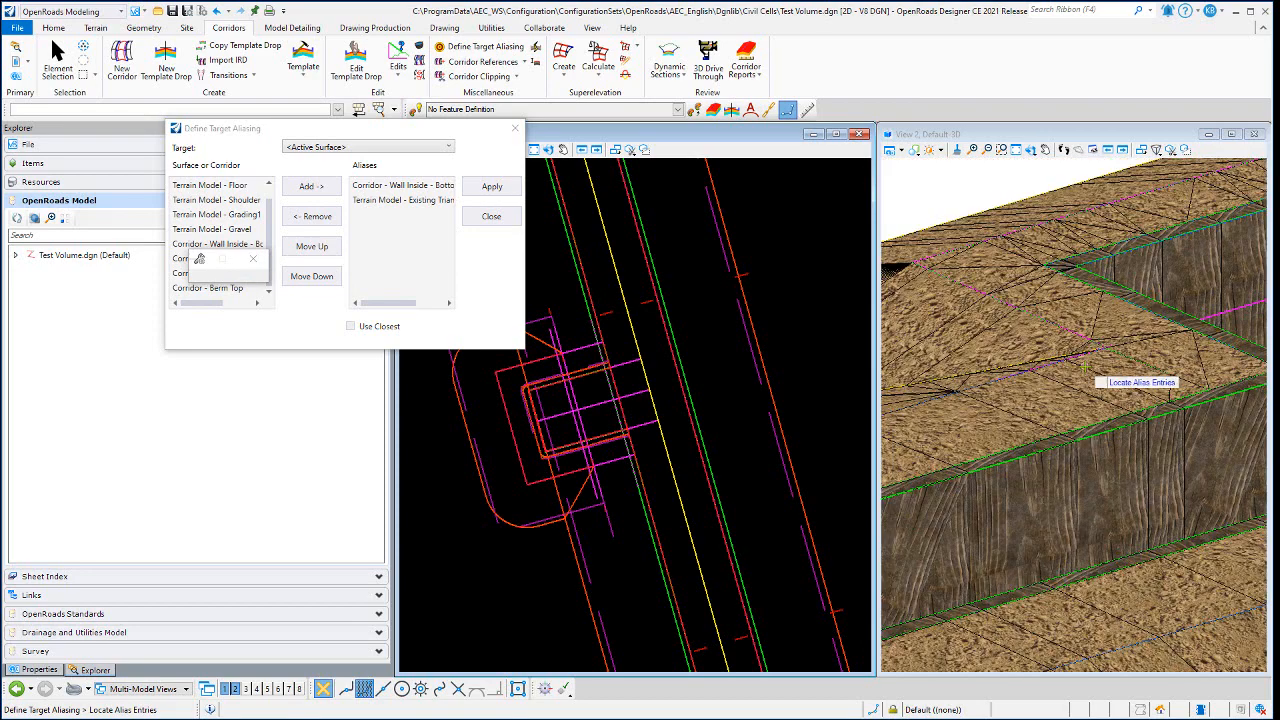
pyautogui.scroll(-2, 1088, 362)
pyautogui.click(515, 128)
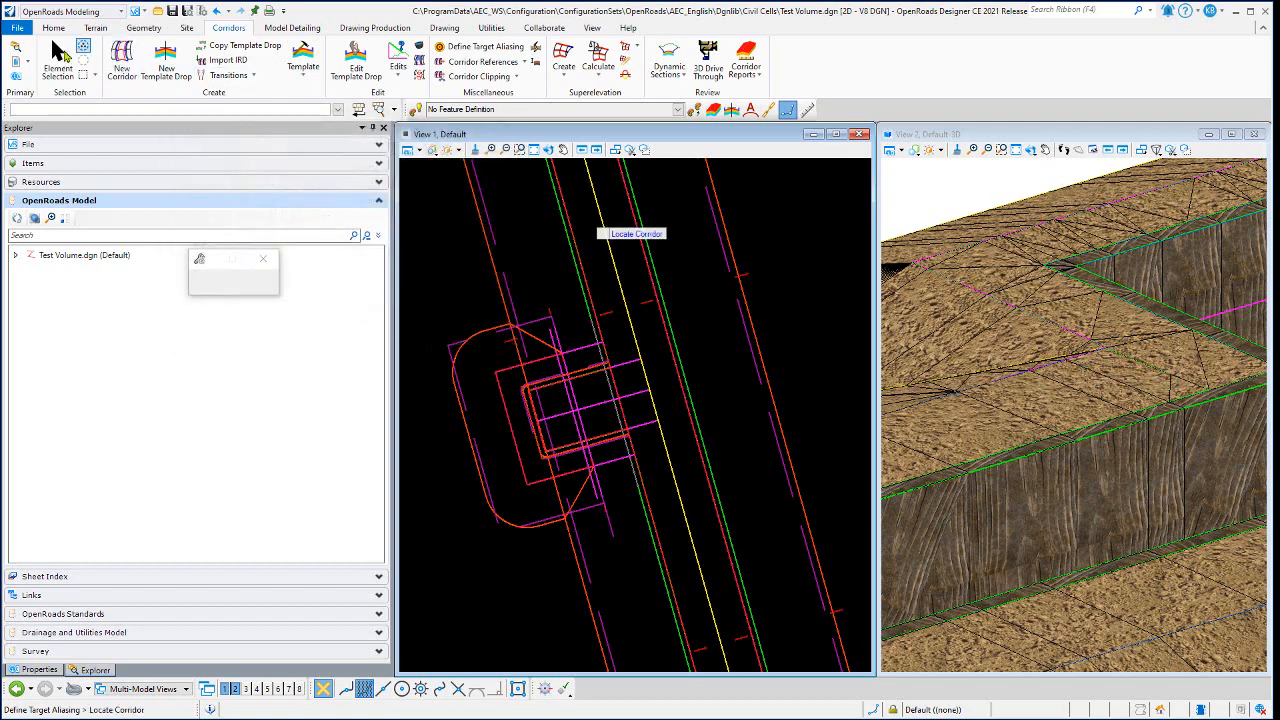
# - Rotate the 3D model to check the firing position's outer slopes and the berm junction from the opposite and low angles
pyautogui.click(1032, 151)
pyautogui.click(1078, 165)
pyautogui.click(1107, 411)
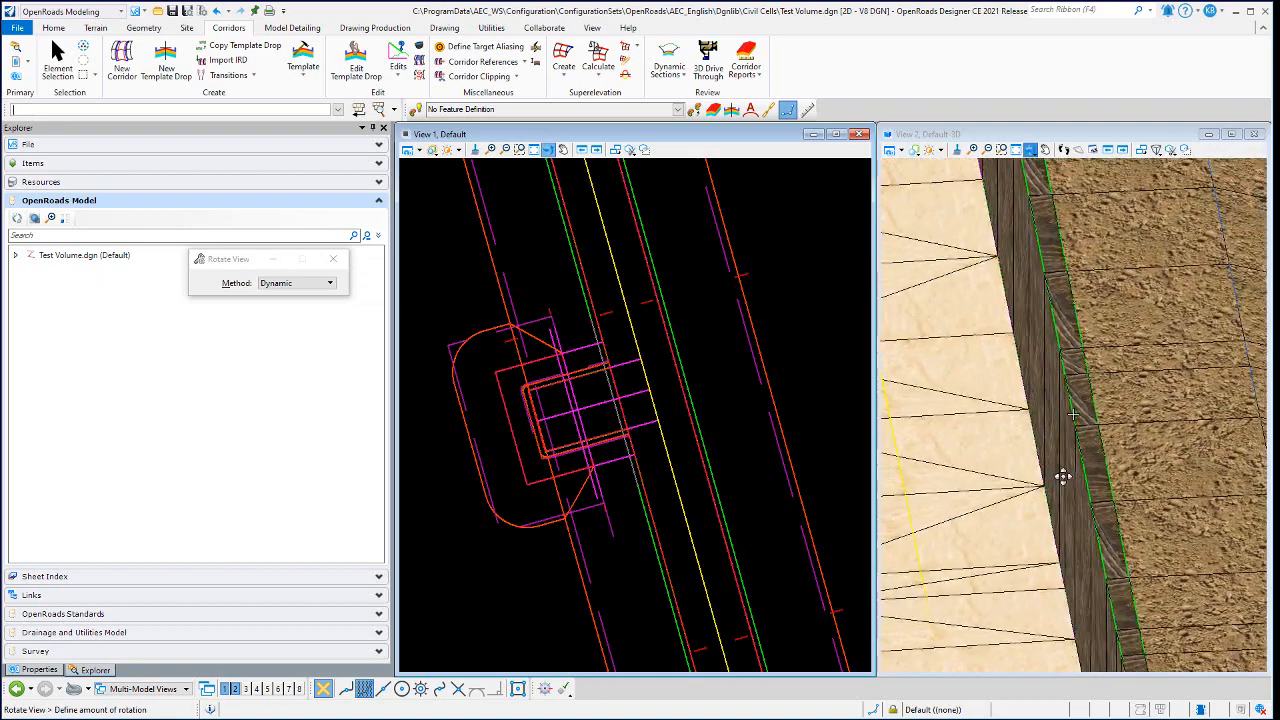
pyautogui.click(1073, 413)
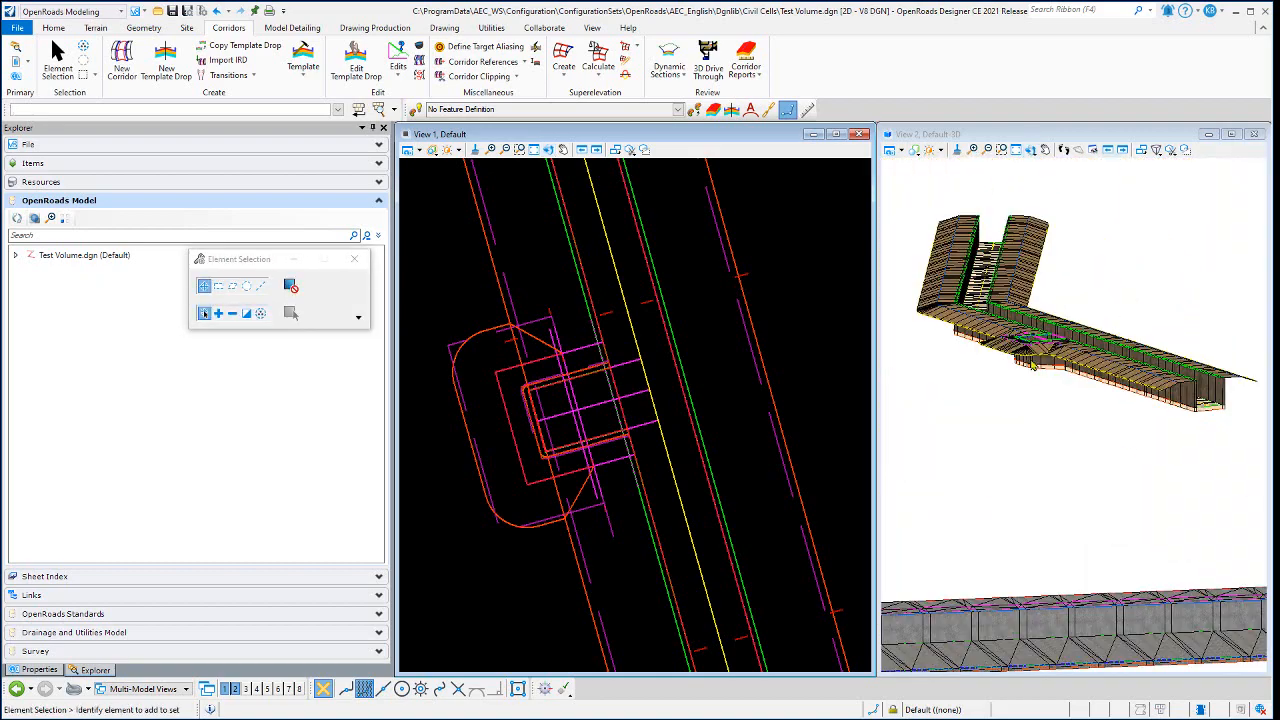
pyautogui.scroll(3, 1033, 364)
pyautogui.click(1031, 149)
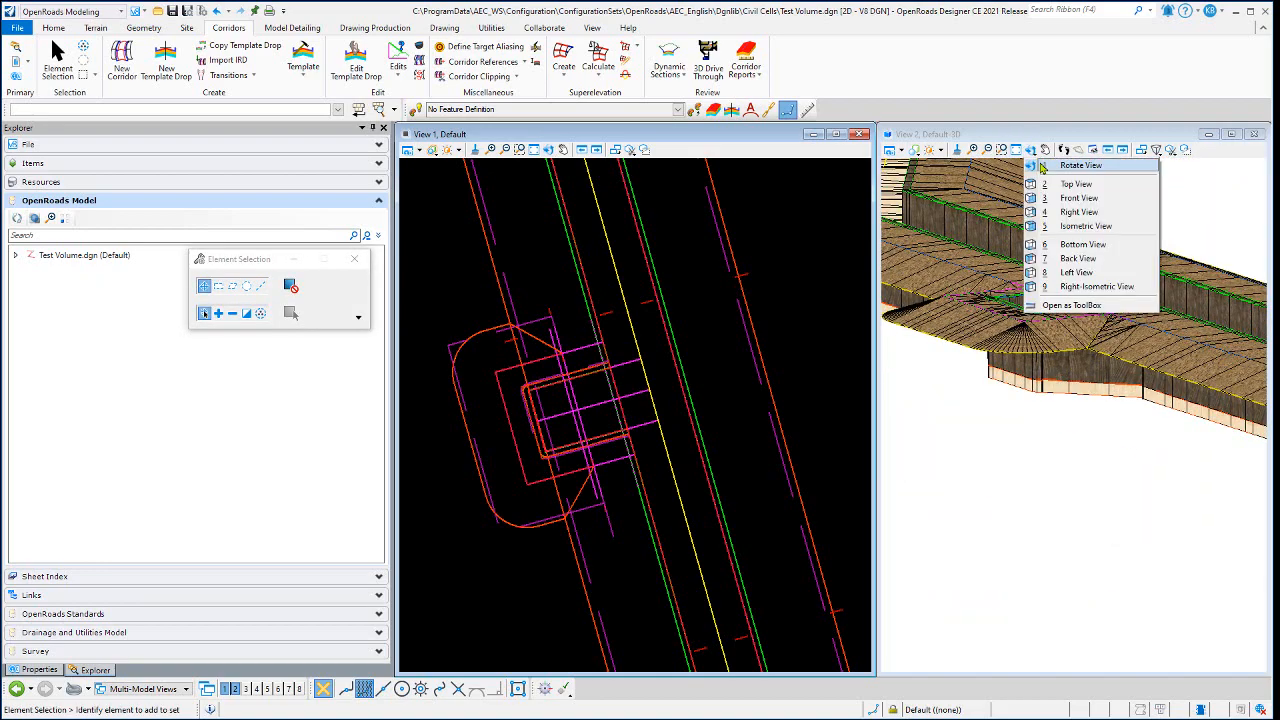
pyautogui.click(1075, 163)
pyautogui.click(1073, 413)
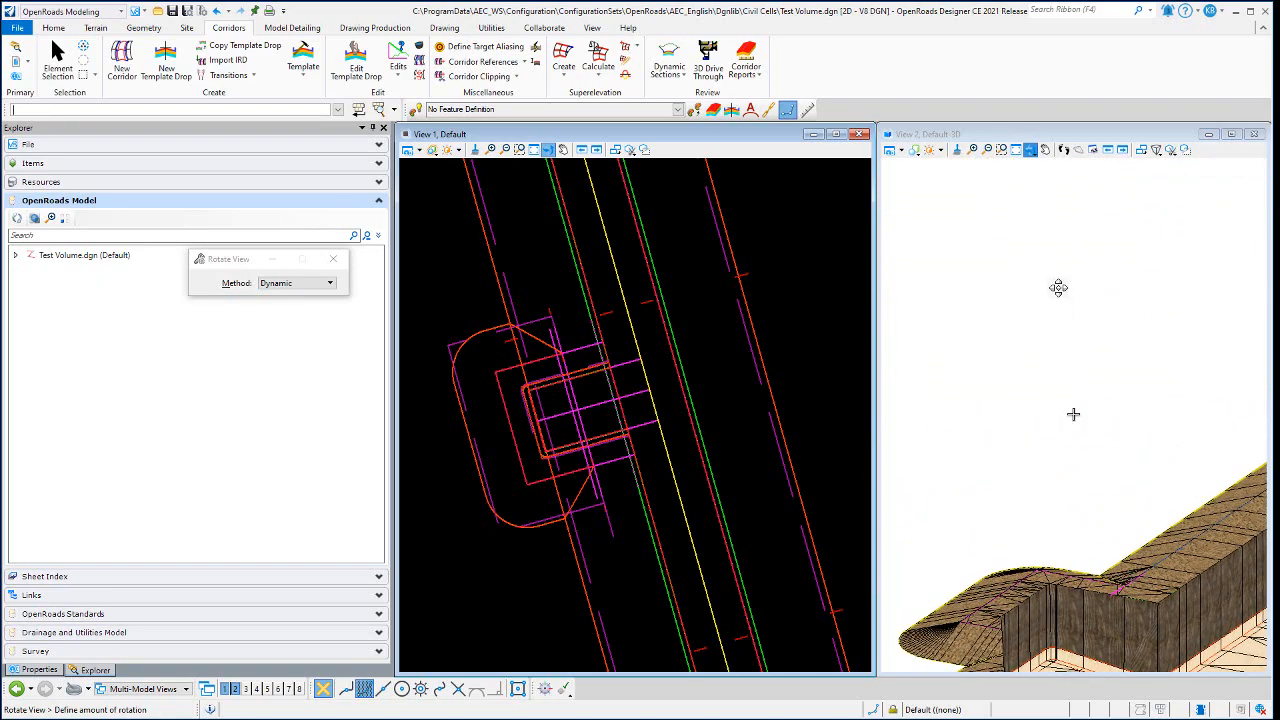
pyautogui.click(1052, 296)
pyautogui.scroll(1, 1147, 540)
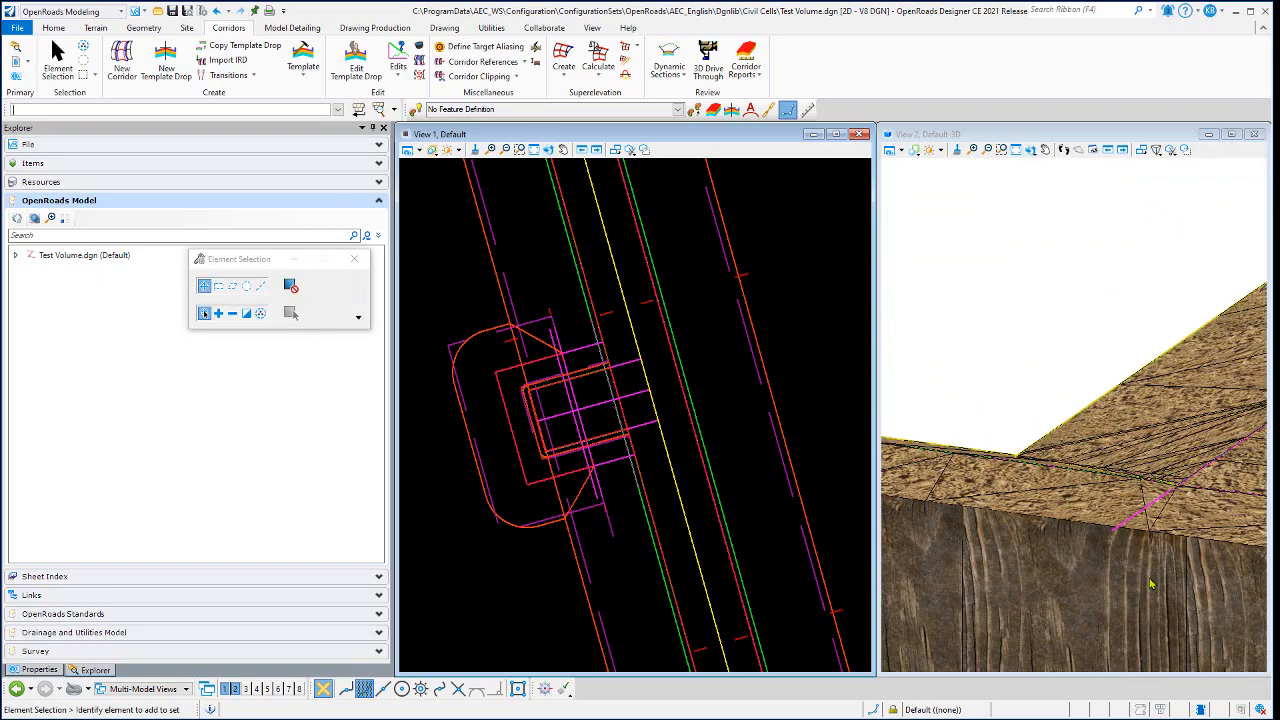
# - Examine the berm and shoulder junction beside the firing position in 3D, orbiting to an overhead view of the trench
pyautogui.scroll(1, 1147, 537)
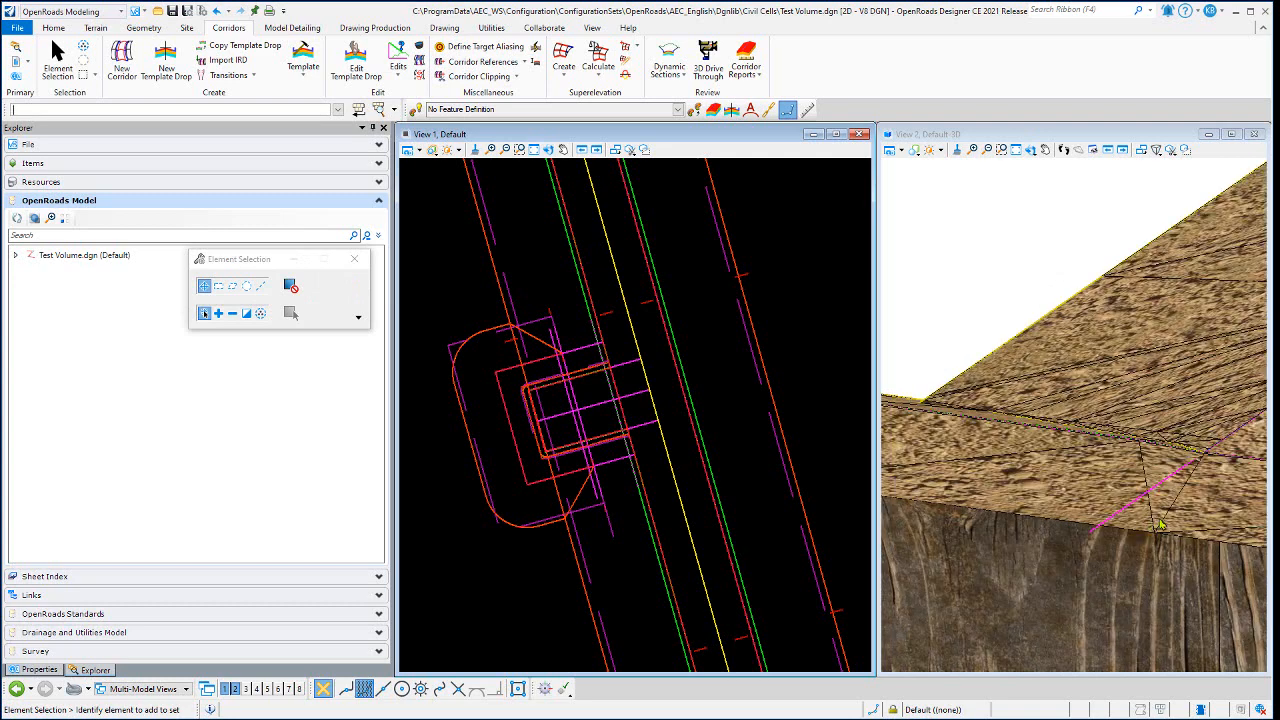
pyautogui.click(1034, 155)
pyautogui.click(1047, 170)
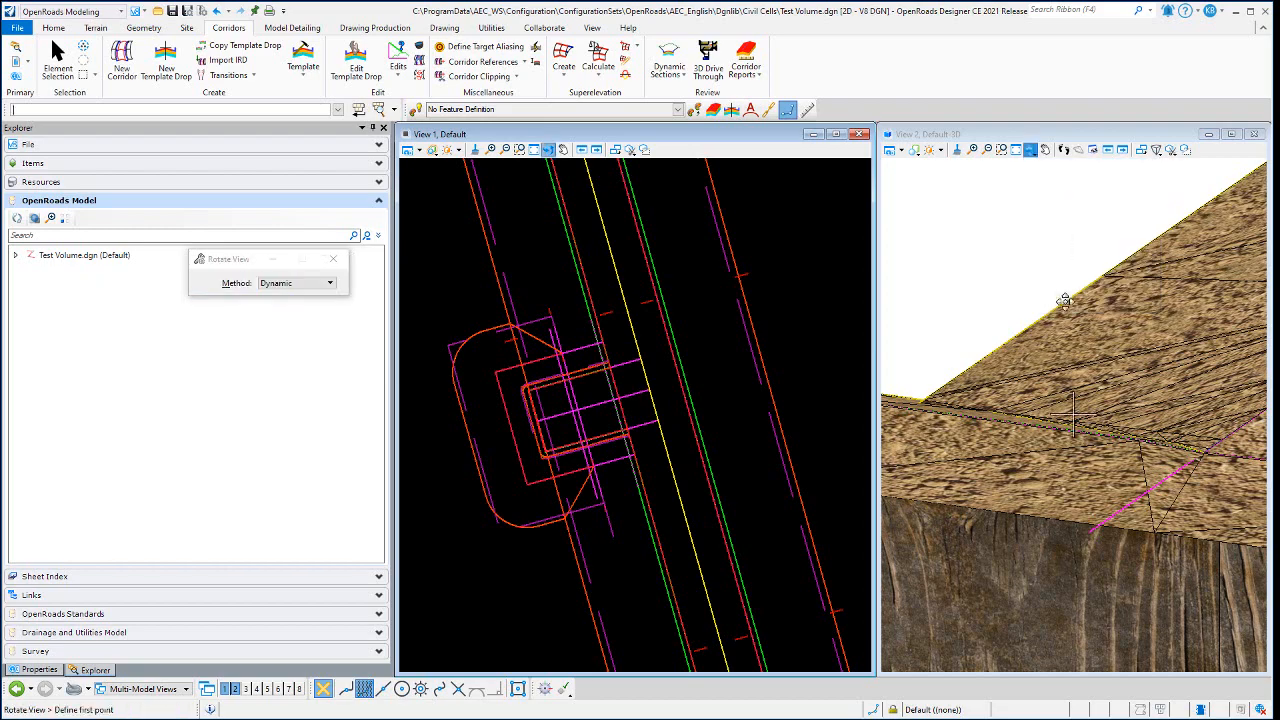
pyautogui.click(1066, 320)
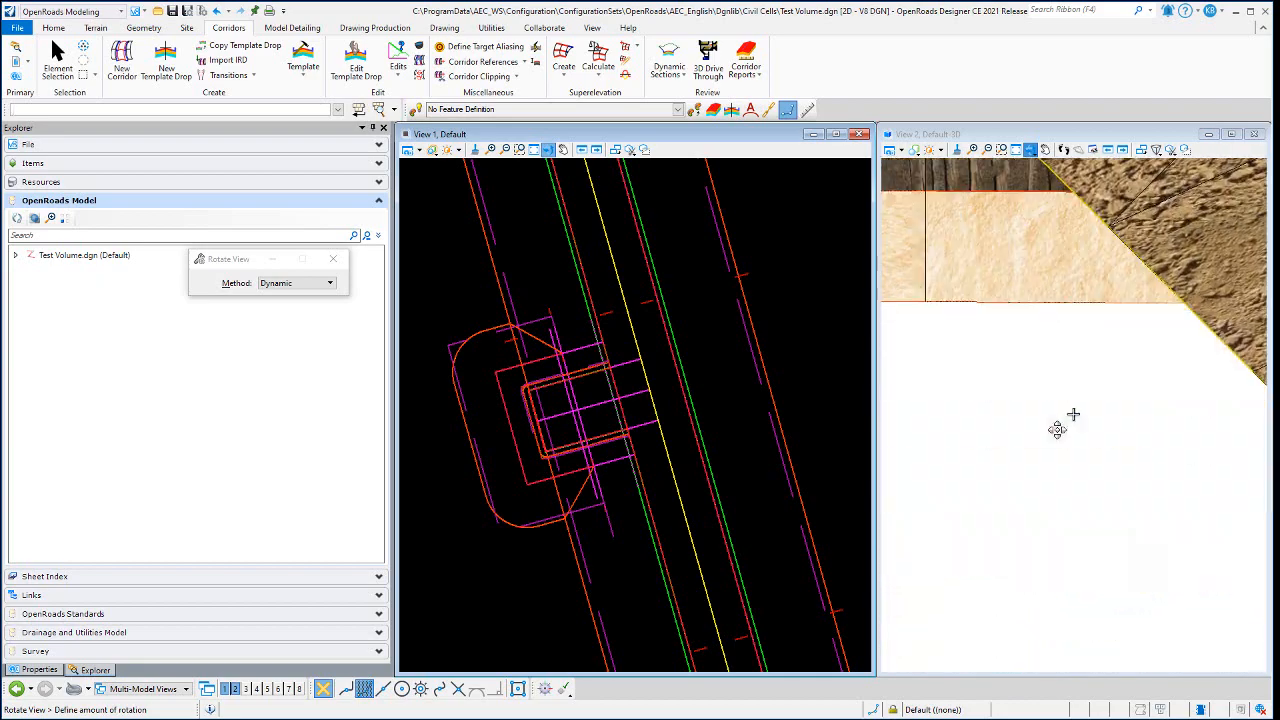
pyautogui.click(1040, 449)
pyautogui.scroll(-2, 1050, 472)
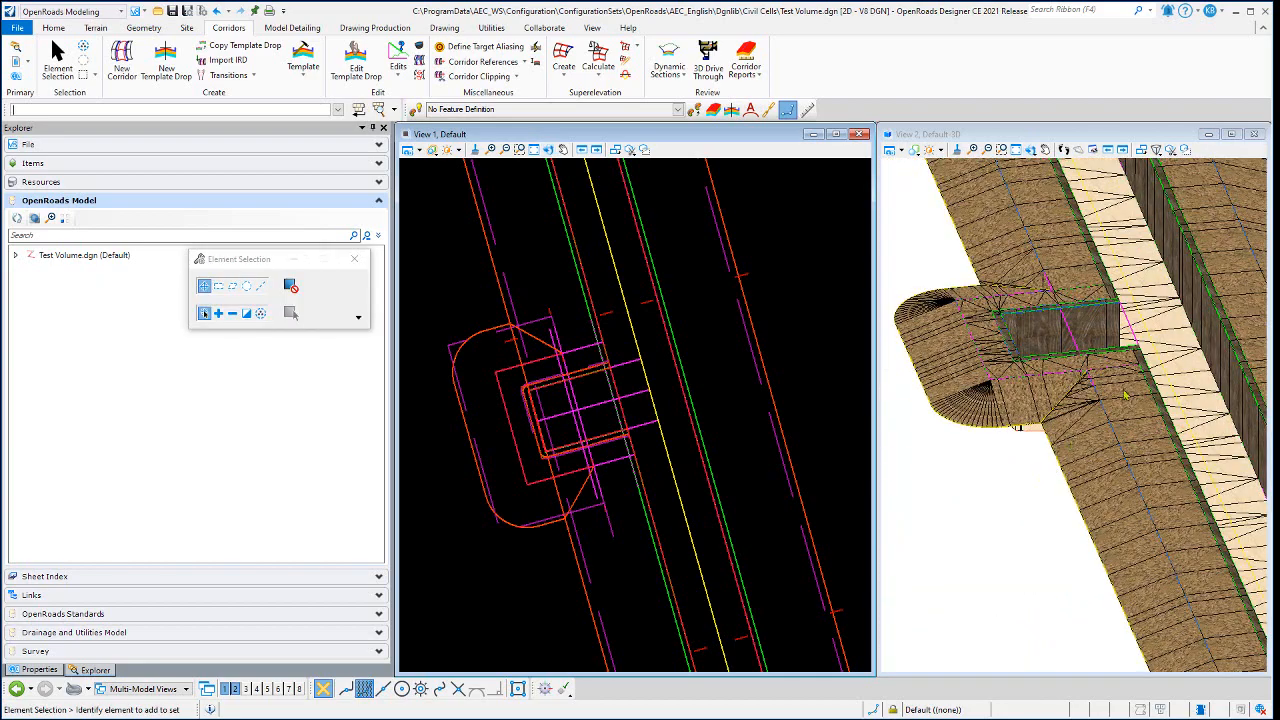
pyautogui.scroll(5, 1073, 388)
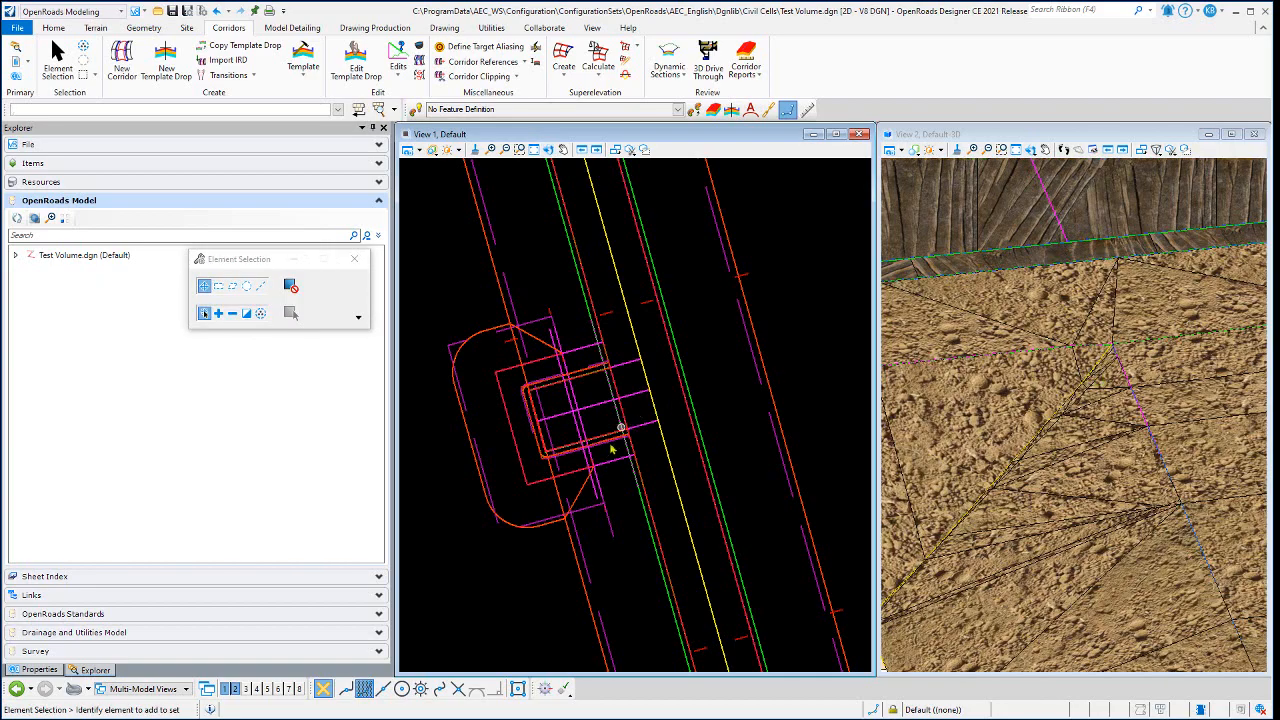
# - Rotate the plan view dynamically so the trench and firing position run nearly vertical
pyautogui.scroll(3, 615, 440)
pyautogui.scroll(-2, 627, 458)
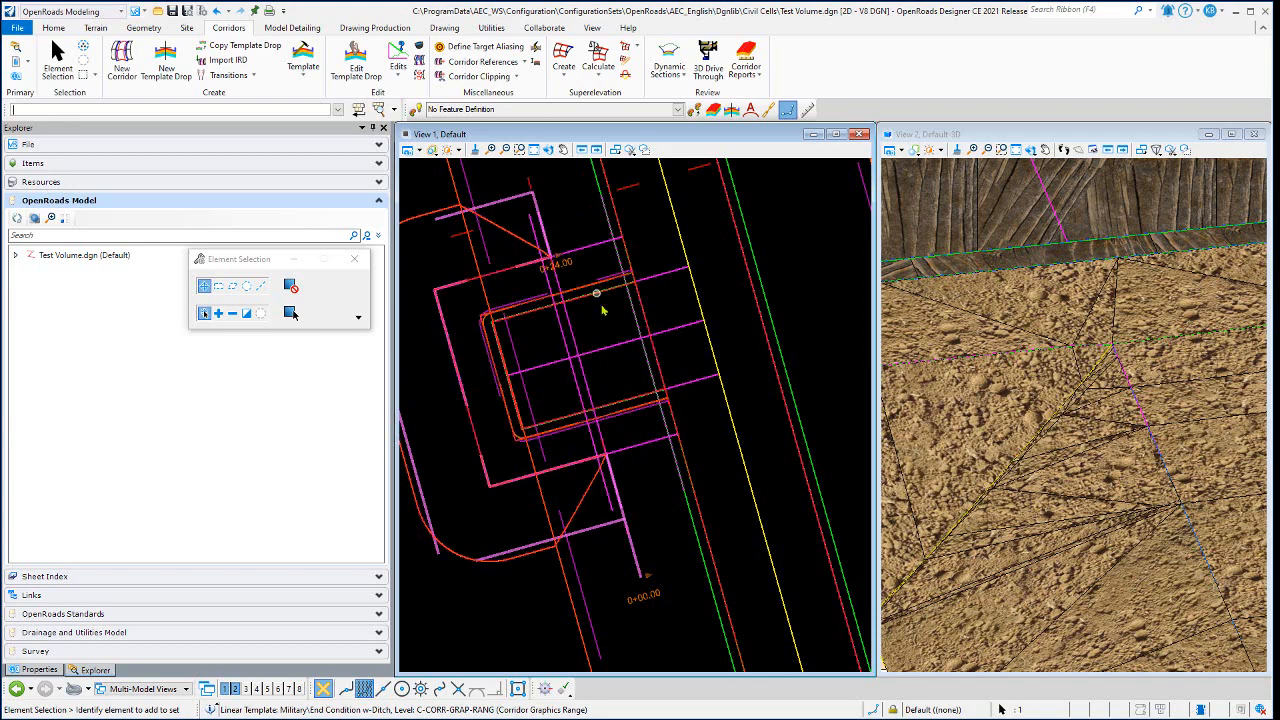
pyautogui.scroll(-2, 611, 325)
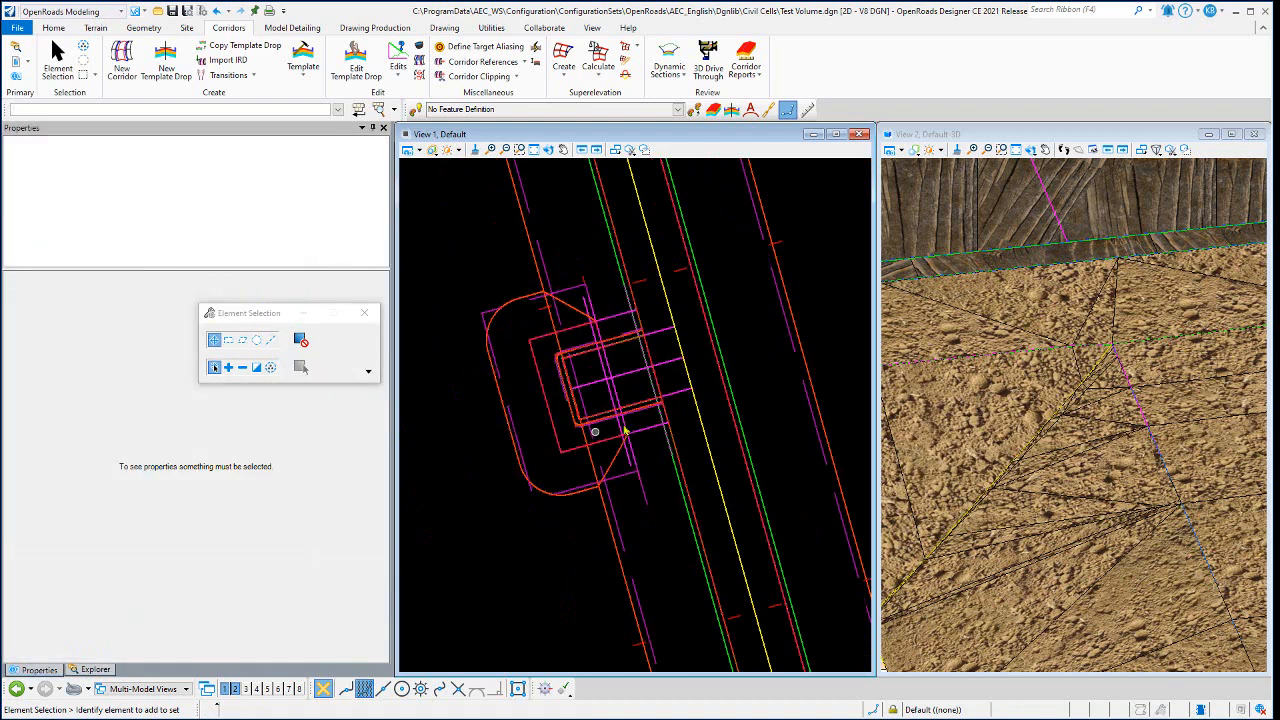
pyautogui.click(548, 149)
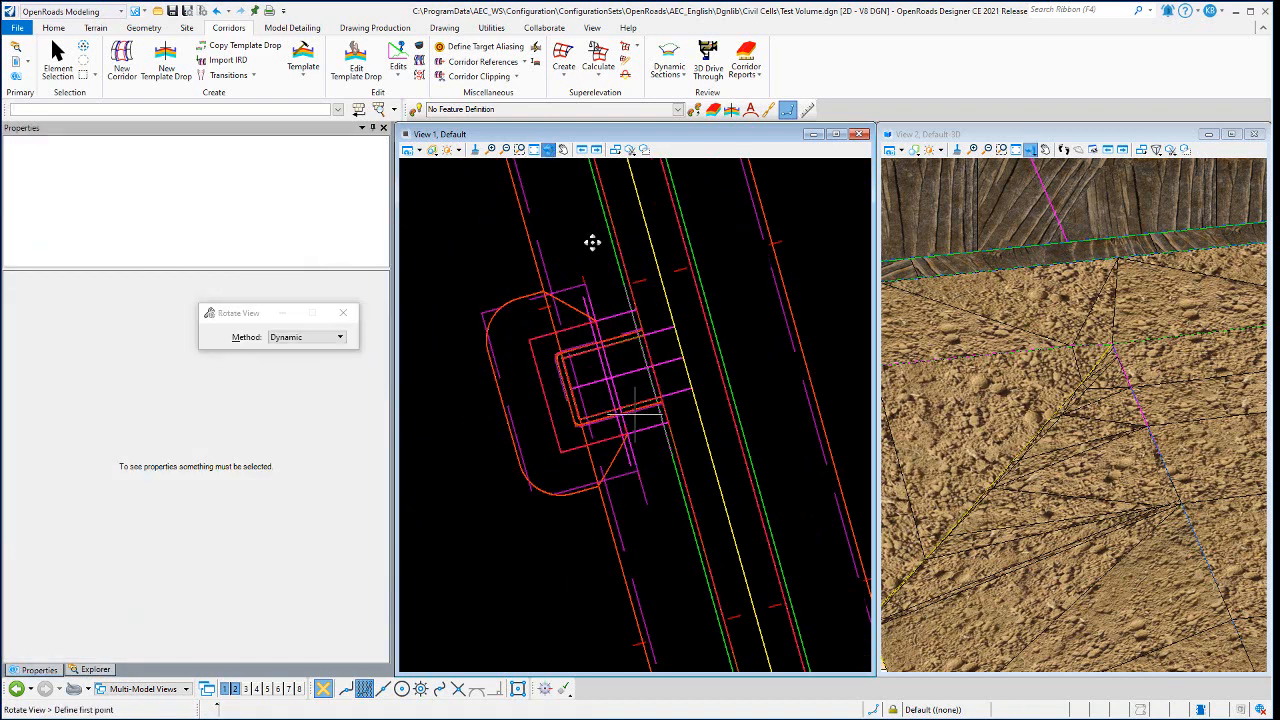
pyautogui.click(716, 433)
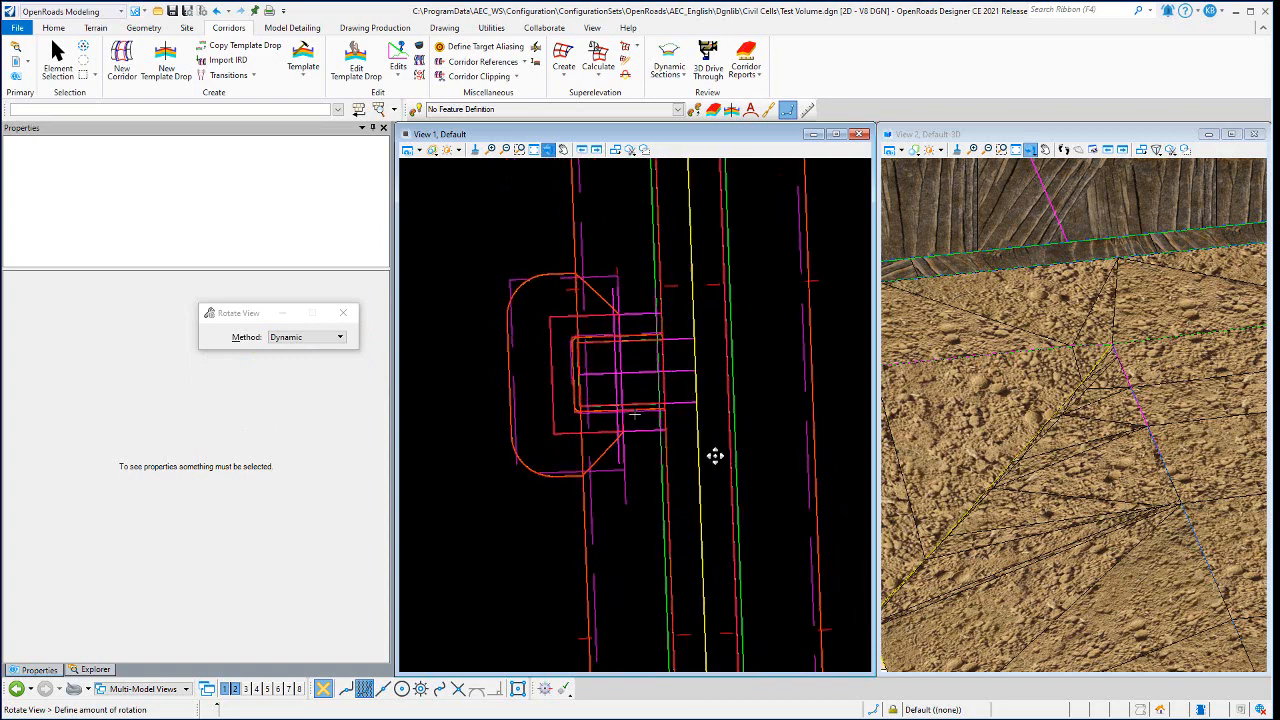
pyautogui.click(714, 457)
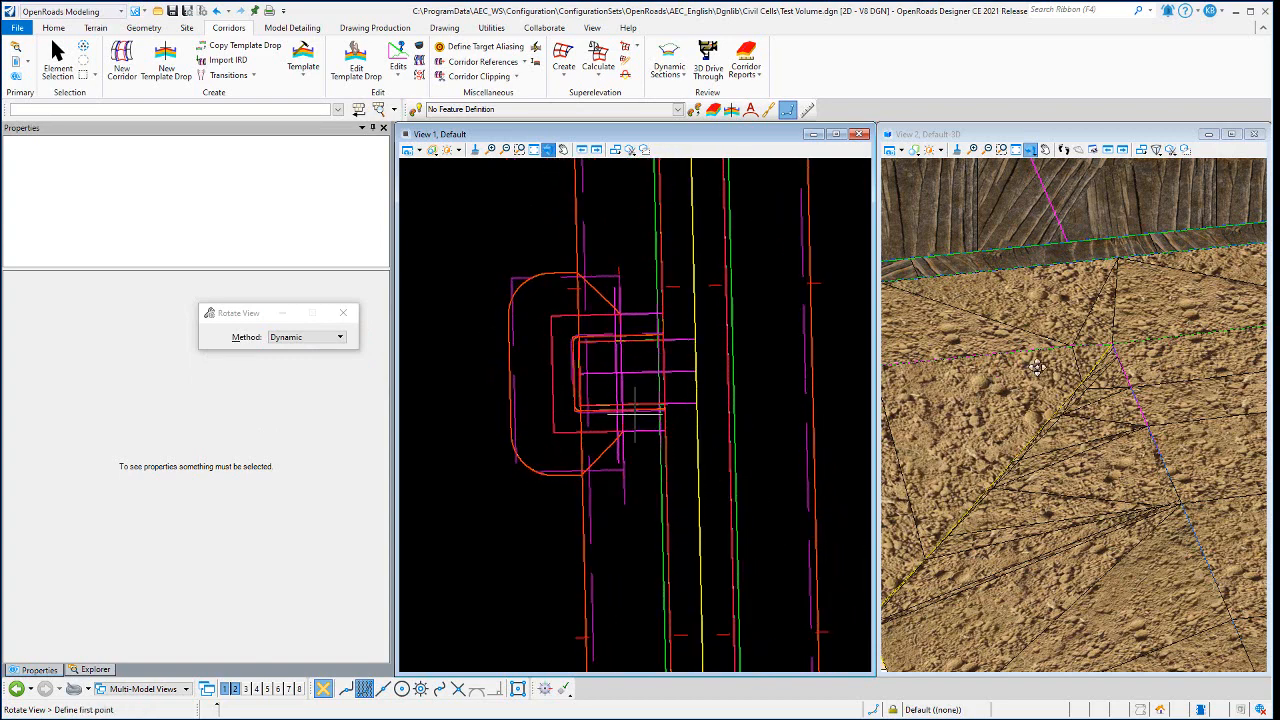
# - Orbit the 3D model to view the firing position's opening and both berm junctions from across the trench
pyautogui.scroll(-4, 1037, 368)
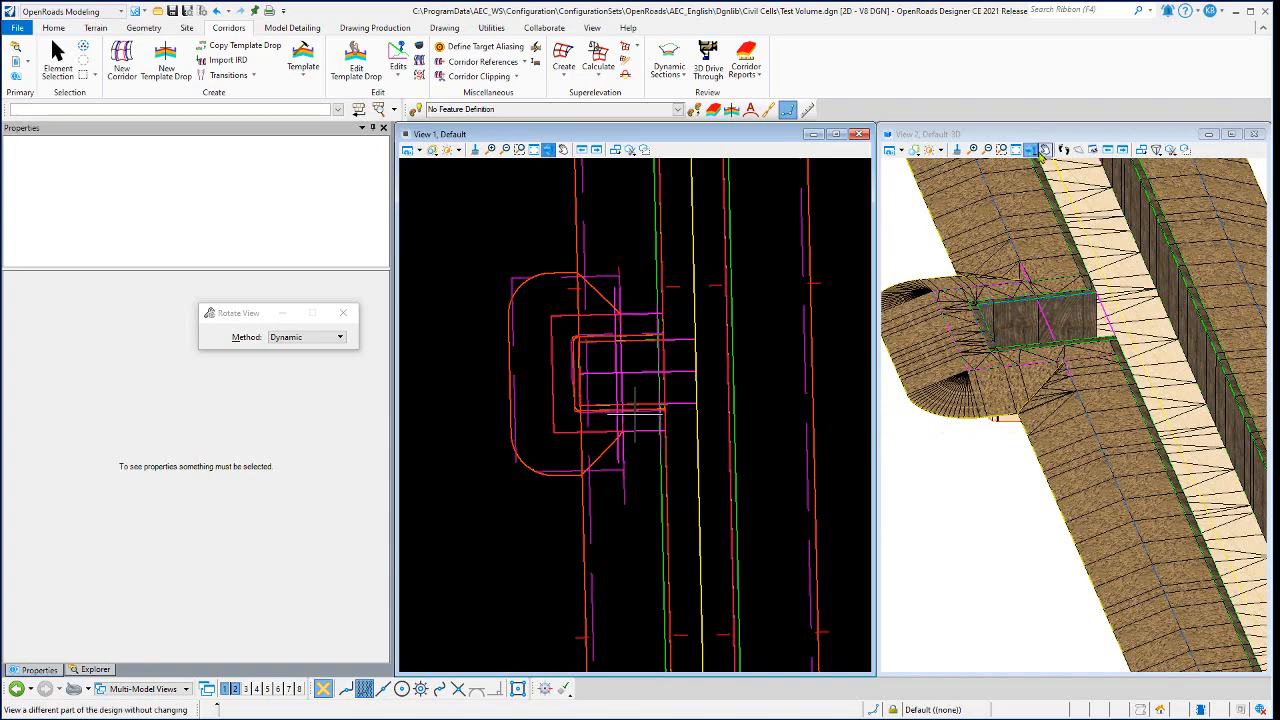
pyautogui.moveTo(1043, 148); pyautogui.dragTo(1043, 168)
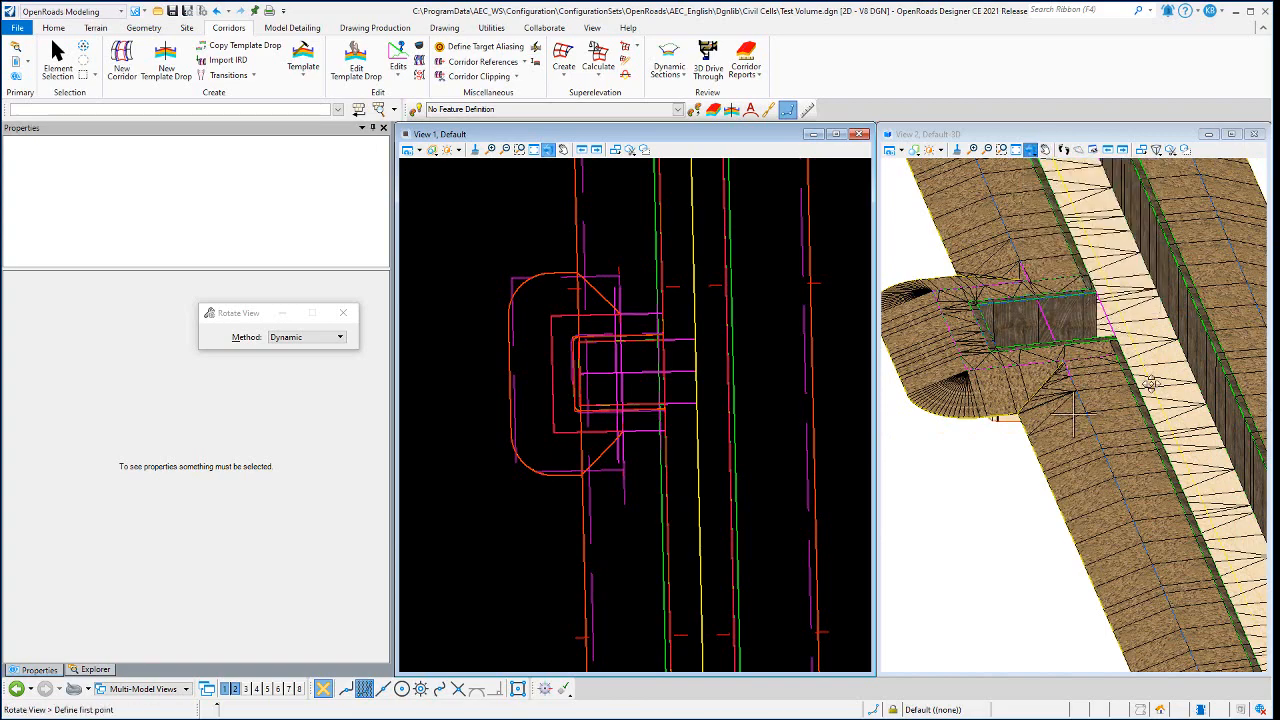
pyautogui.click(1074, 410)
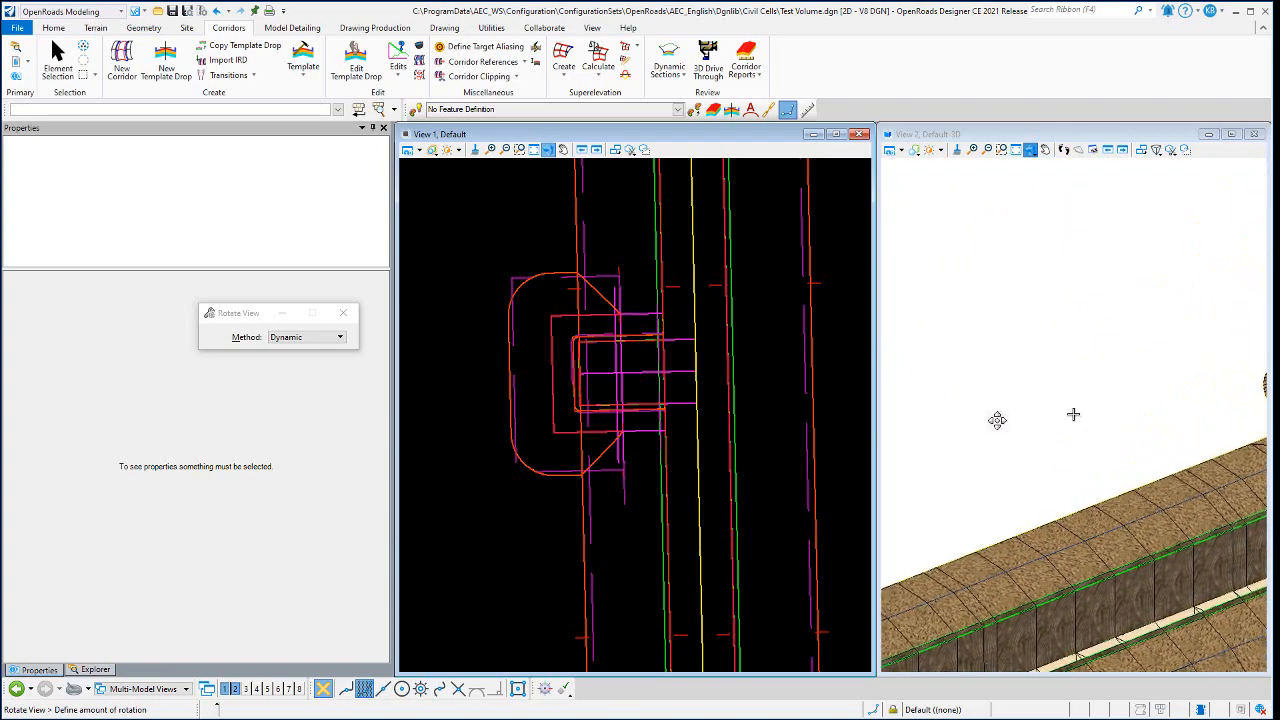
pyautogui.rightClick(959, 410)
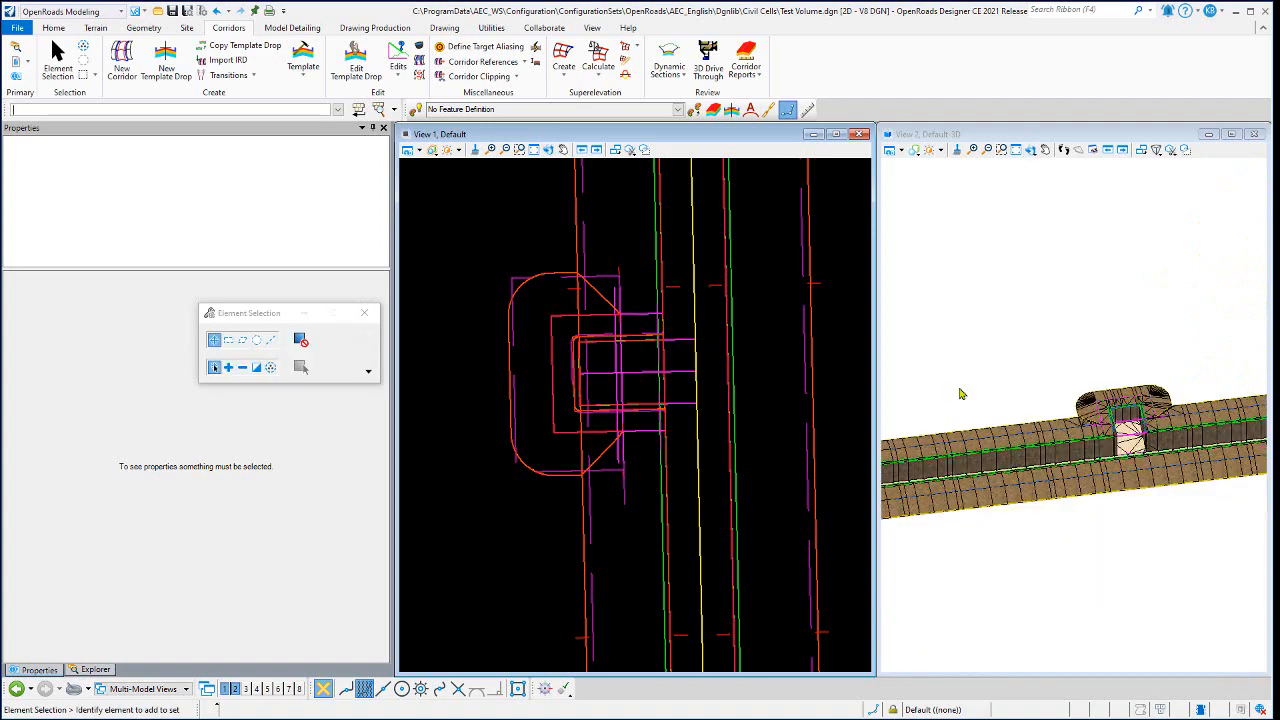
pyautogui.scroll(3, 1123, 460)
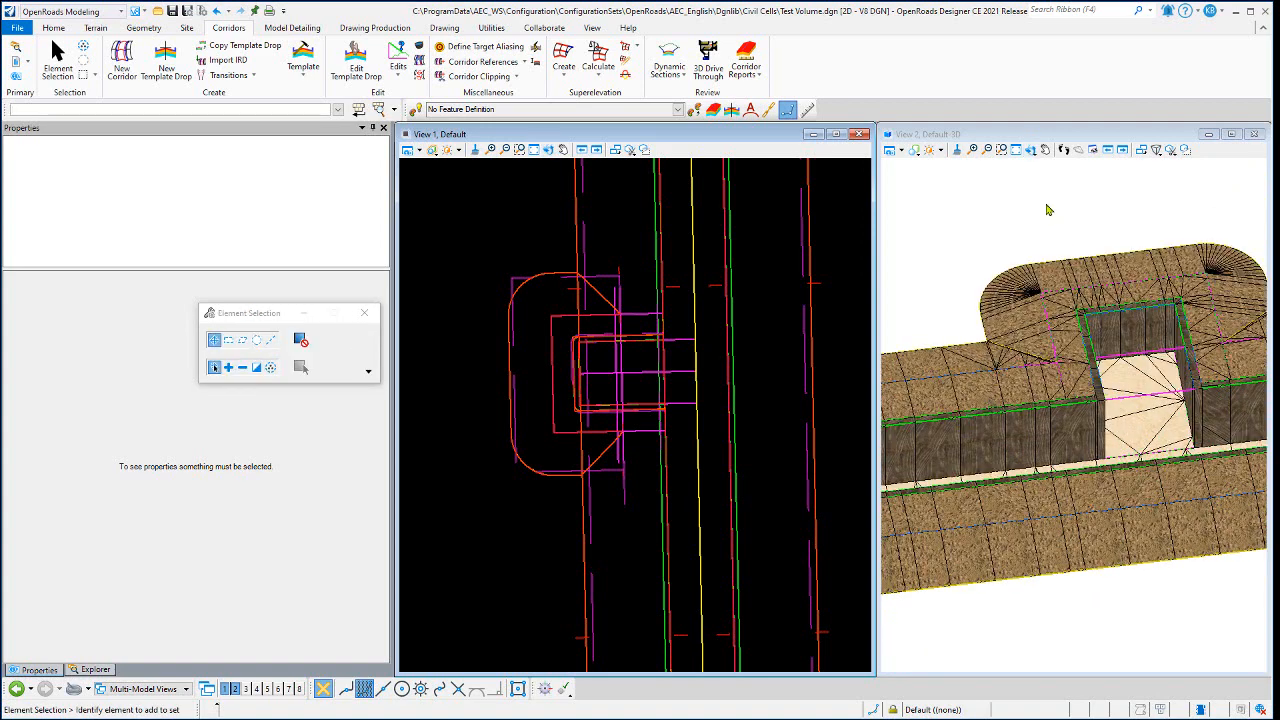
pyautogui.click(1031, 149)
pyautogui.click(1062, 163)
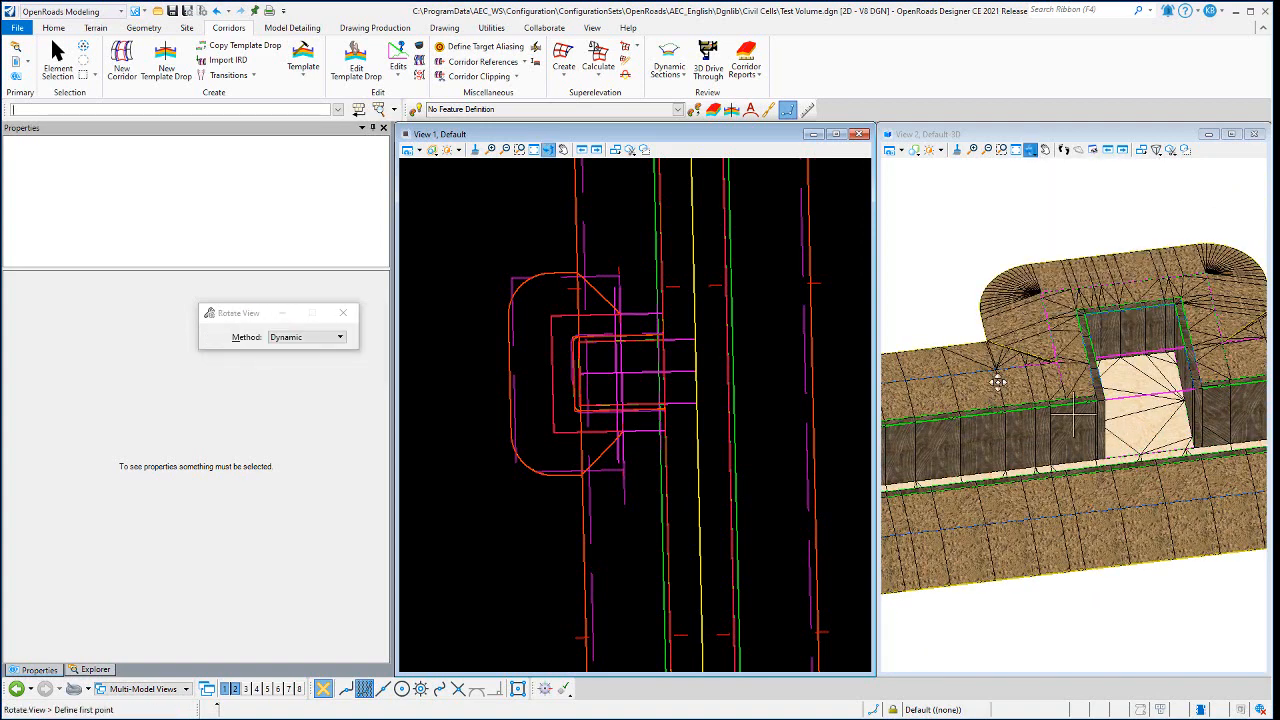
pyautogui.click(1073, 419)
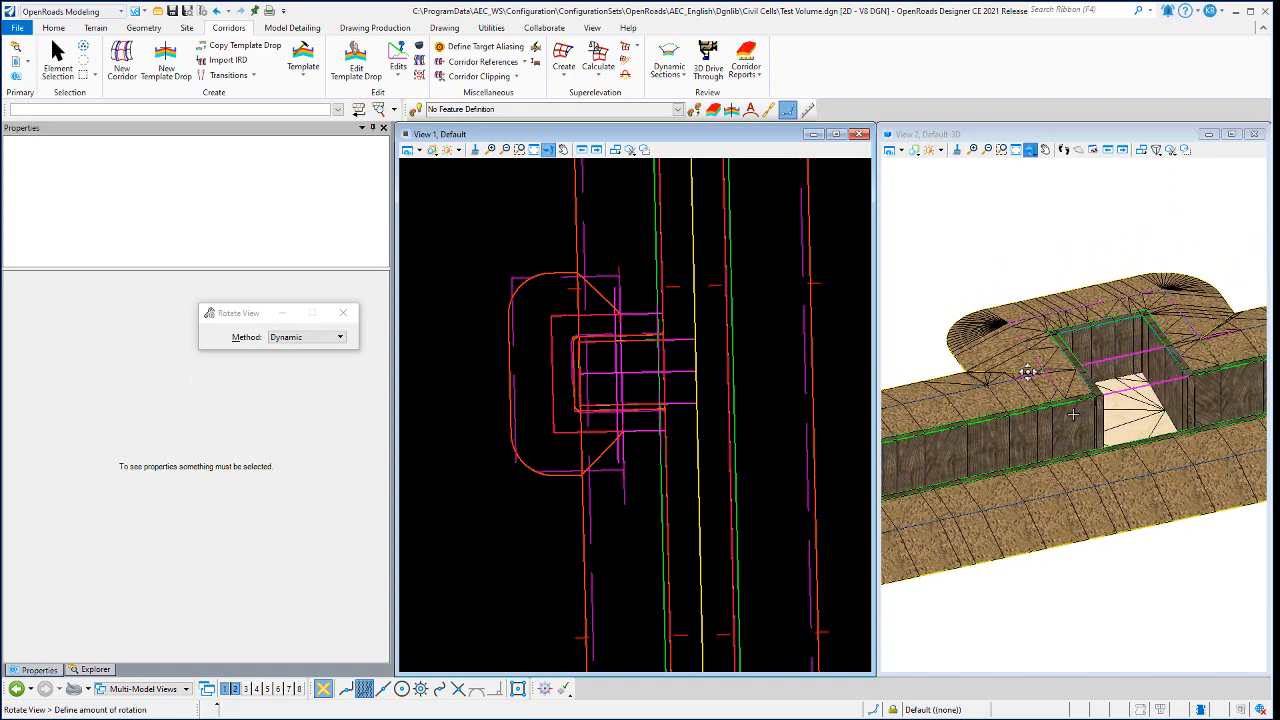
pyautogui.click(1045, 245)
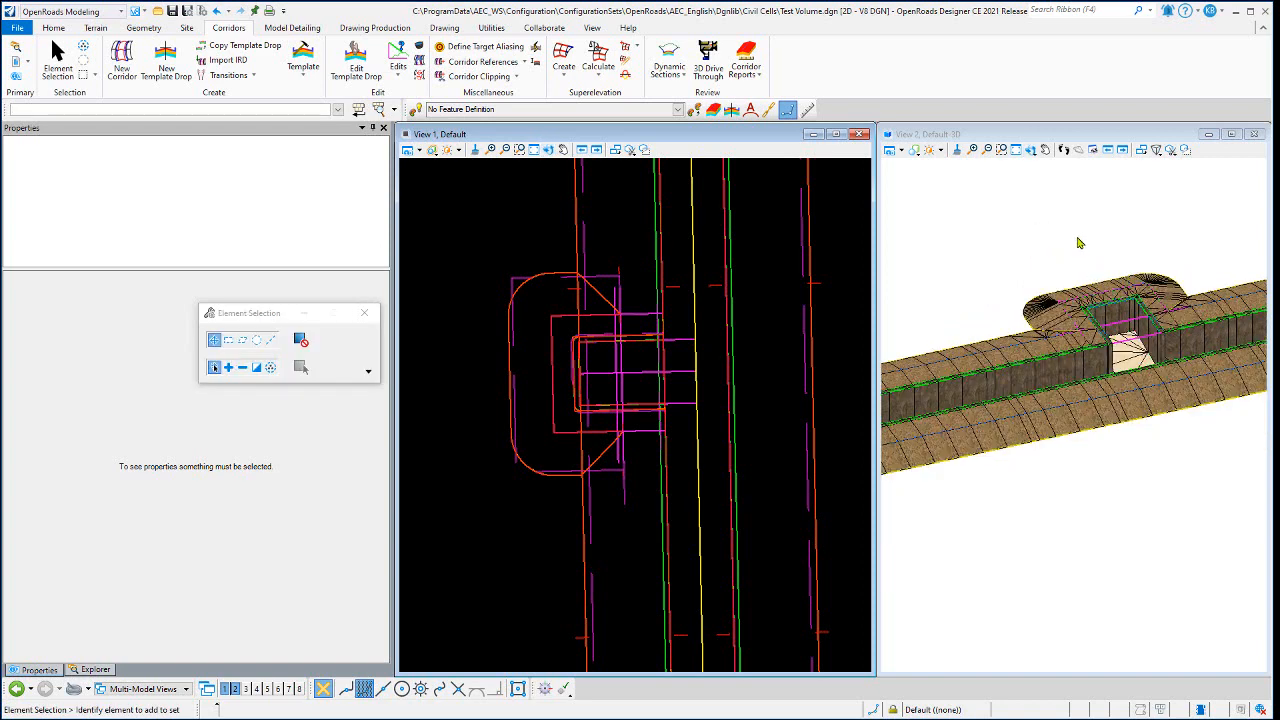
# - Hide the construction elements in the plan view so only the trench and firing position linework is displayed
pyautogui.scroll(2, 710, 379)
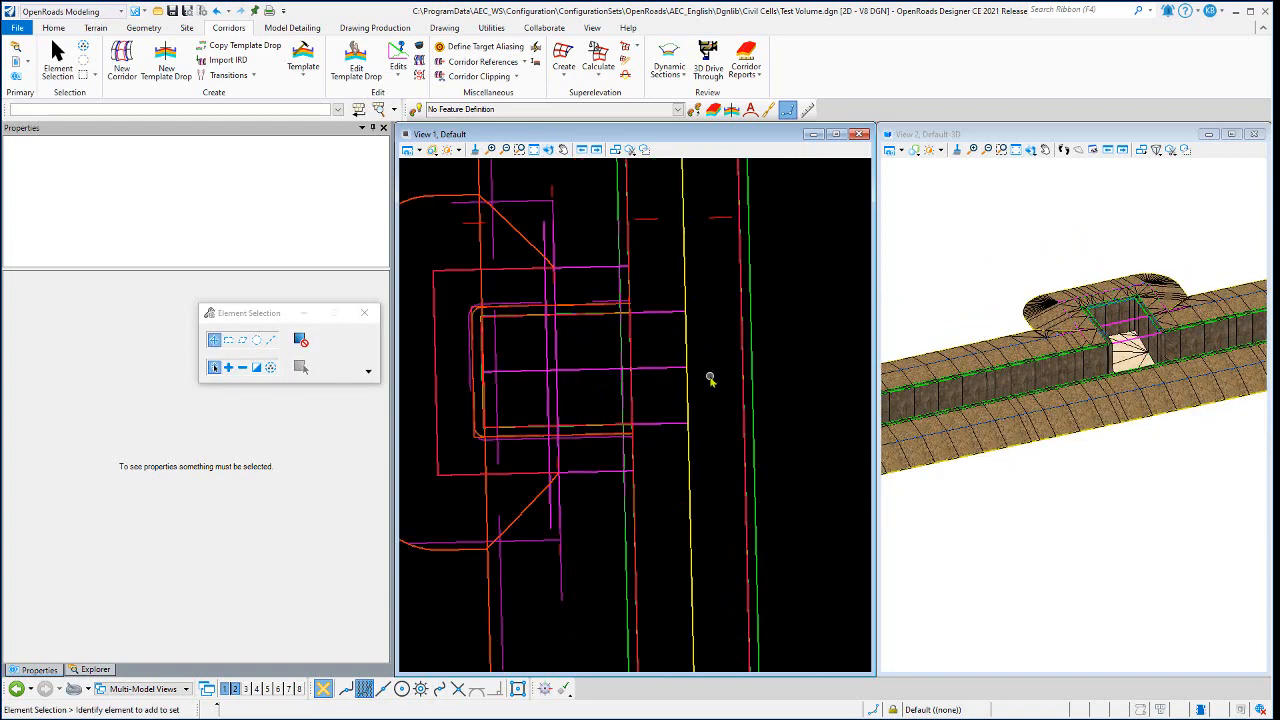
pyautogui.moveTo(710, 378); pyautogui.dragTo(675, 348, button='middle')
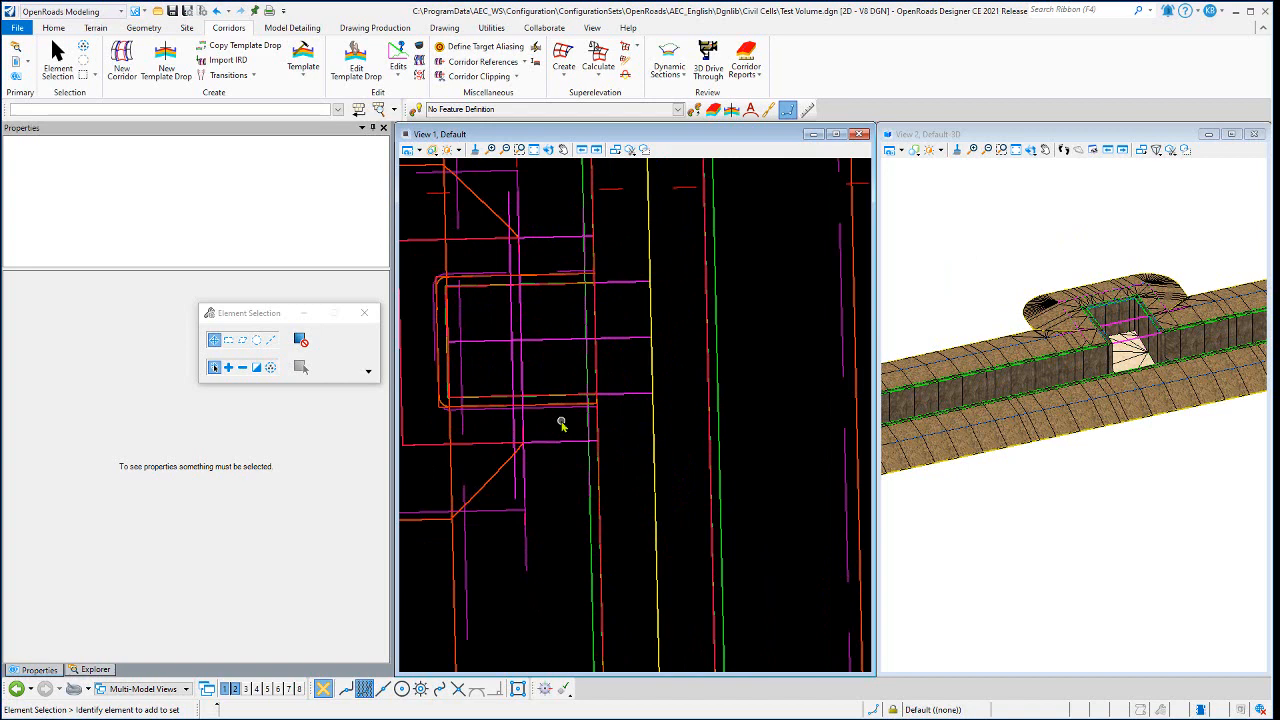
pyautogui.click(420, 150)
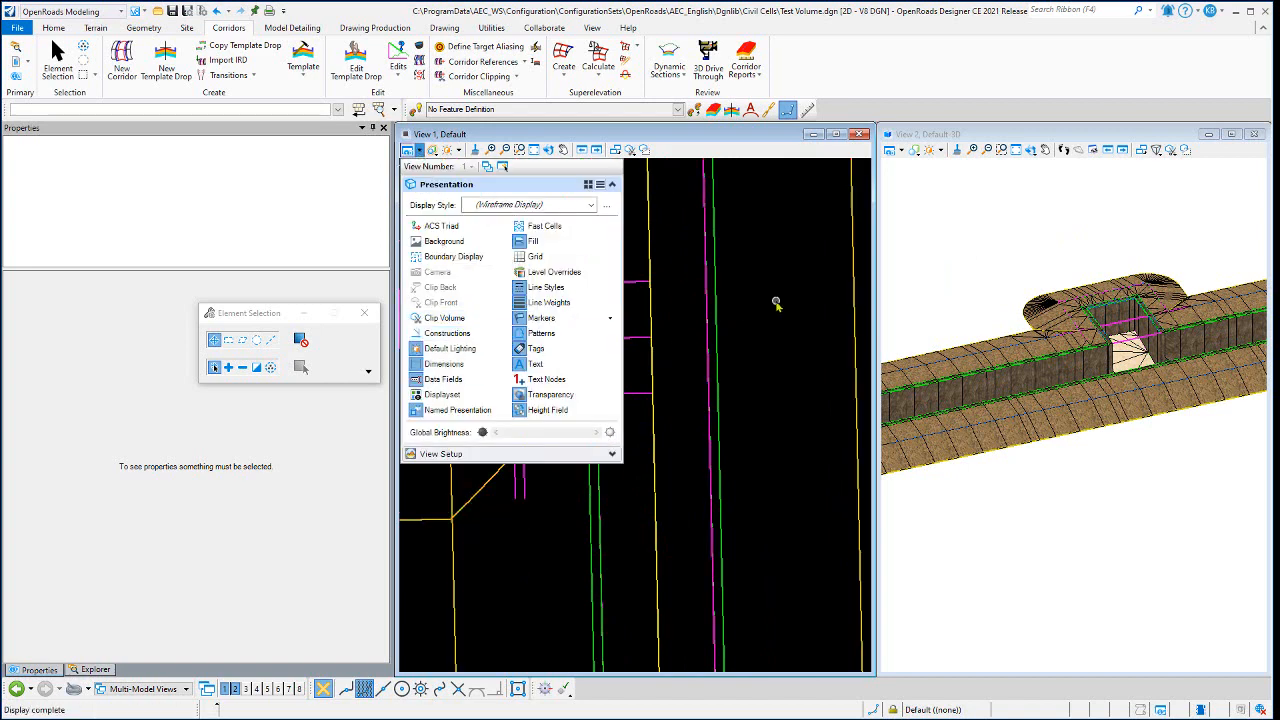
pyautogui.scroll(-3, 658, 350)
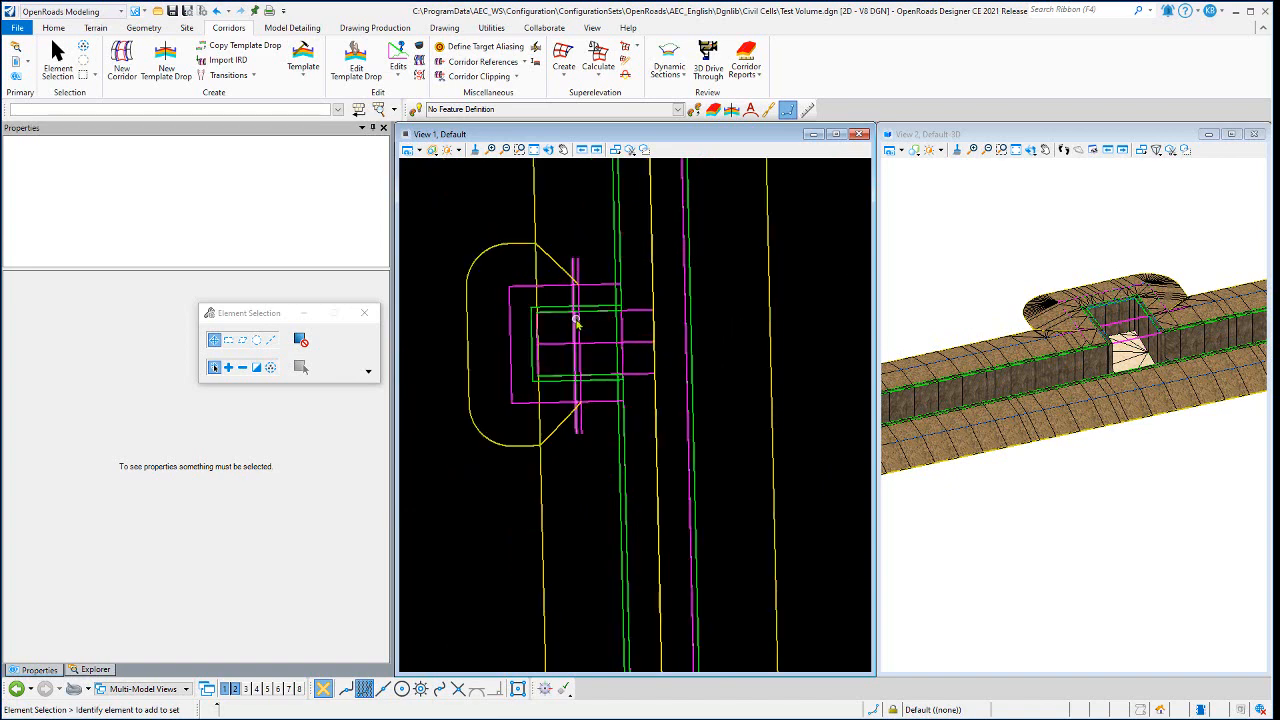
# - Turn off the level of the Primary Trench Shld CTRL line crossing the firing position in the plan view
pyautogui.scroll(2, 577, 320)
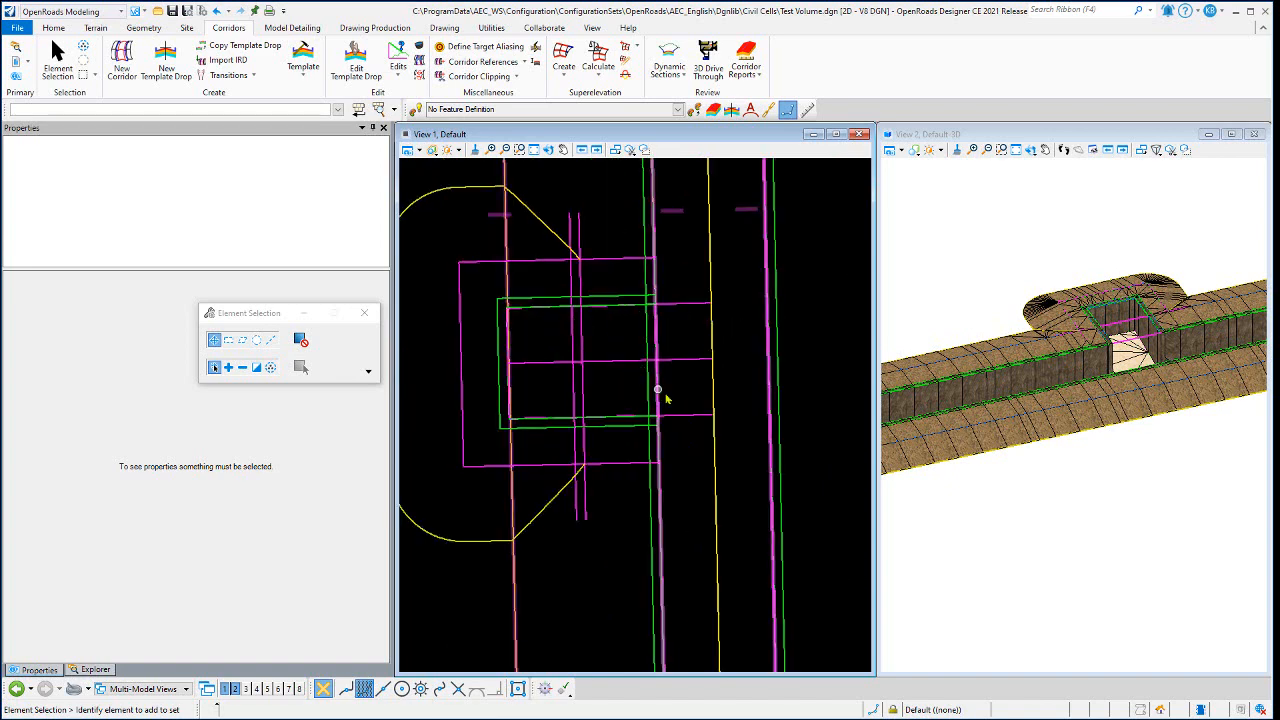
pyautogui.scroll(2, 666, 394)
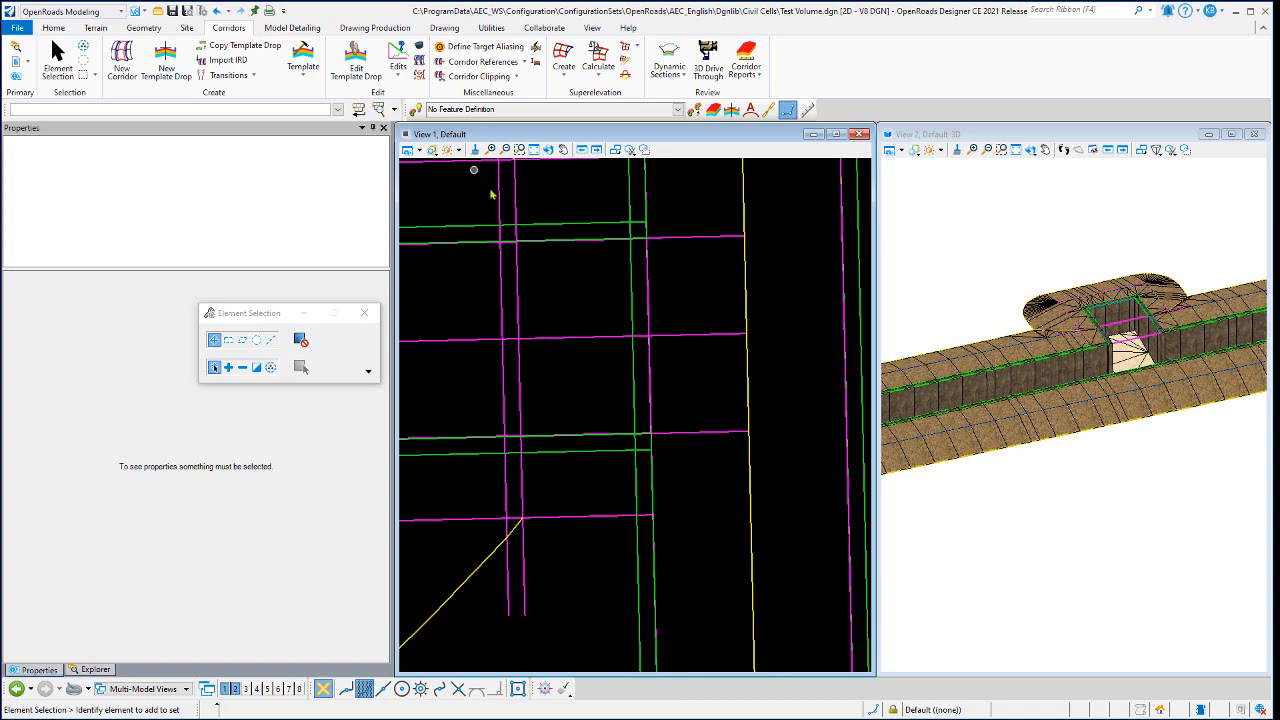
pyautogui.scroll(-2, 634, 312)
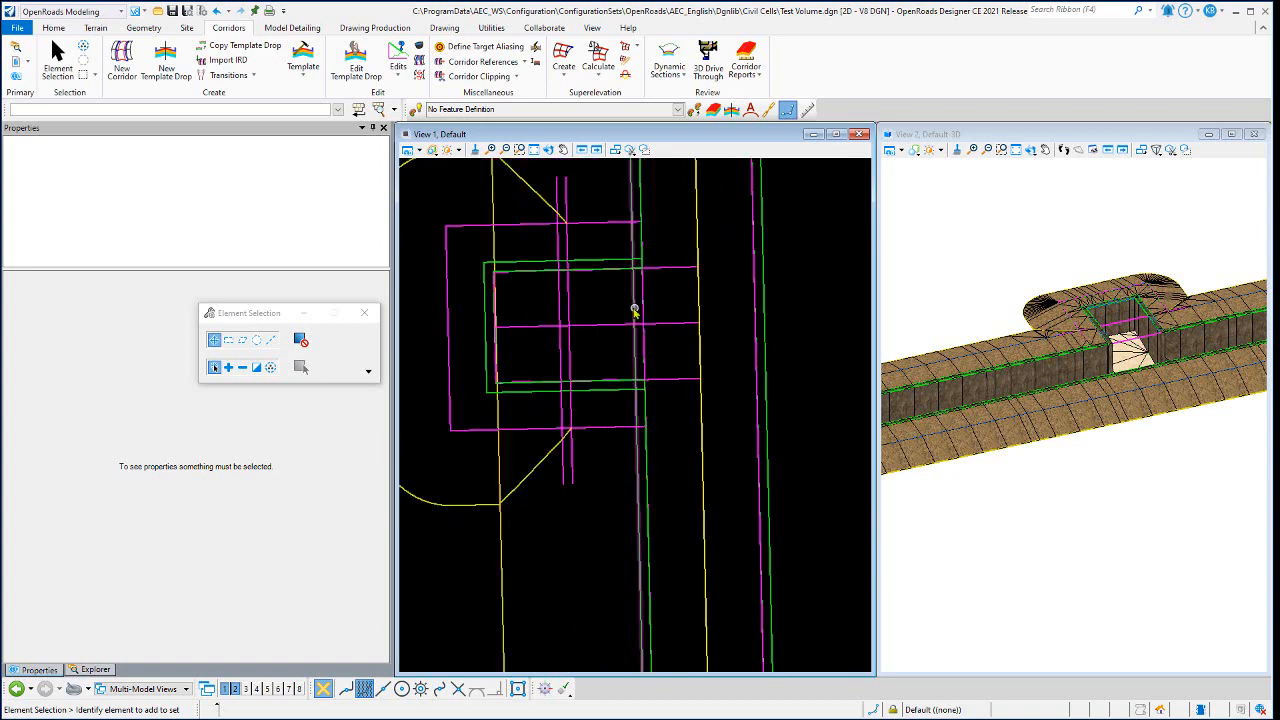
pyautogui.rightClick(572, 304)
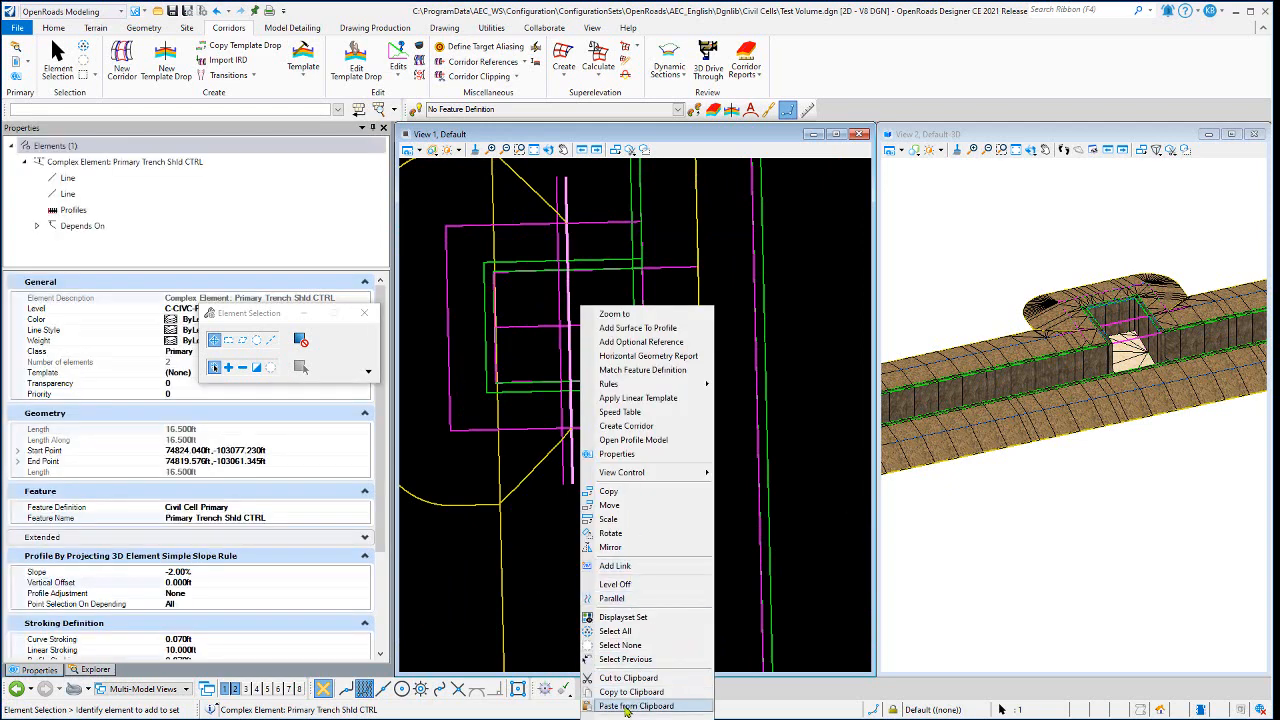
pyautogui.click(614, 584)
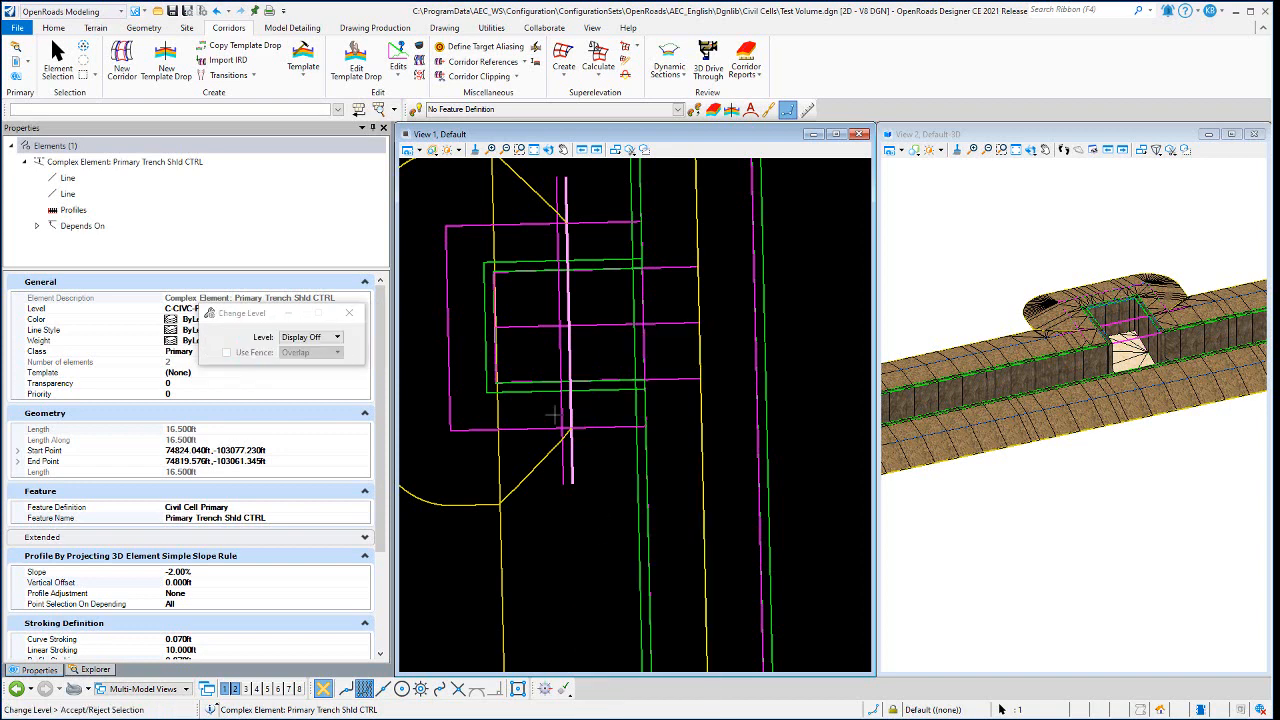
pyautogui.press('Escape')
pyautogui.scroll(-2, 545, 372)
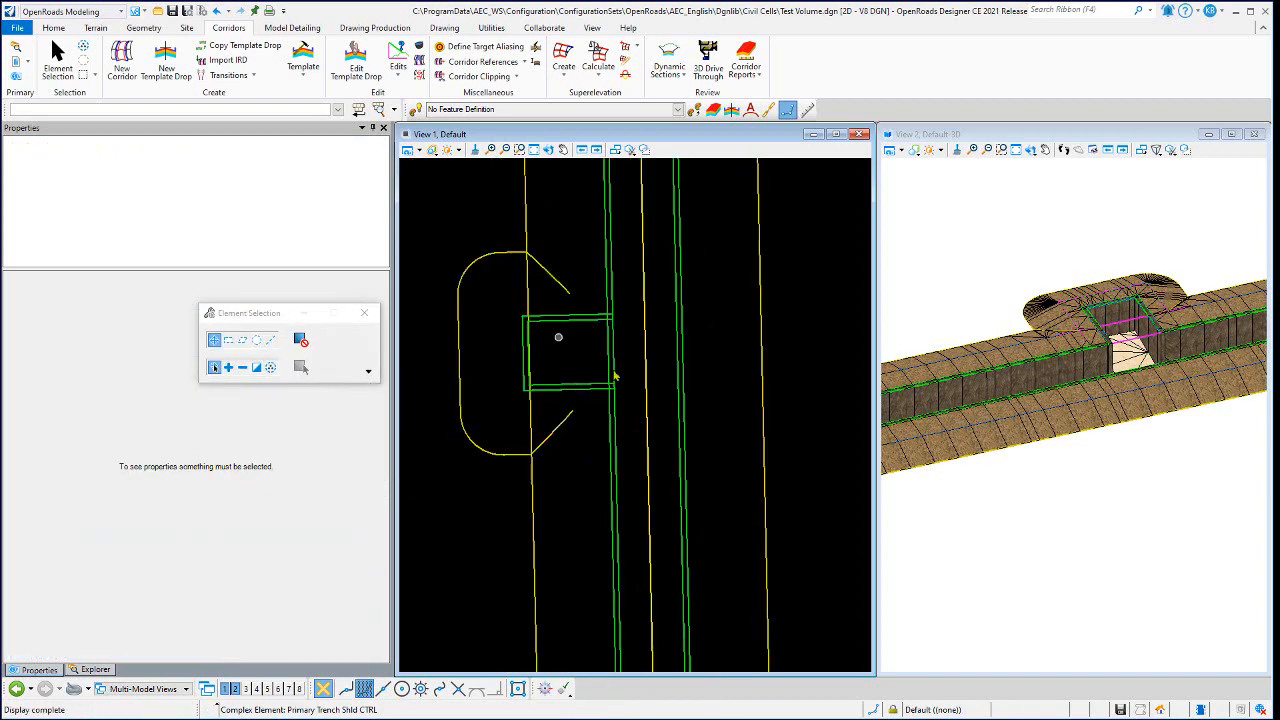
# - Inspect the plan linework where the firing position meets the trench wall, and display construction elements in plan again
pyautogui.scroll(5, 610, 345)
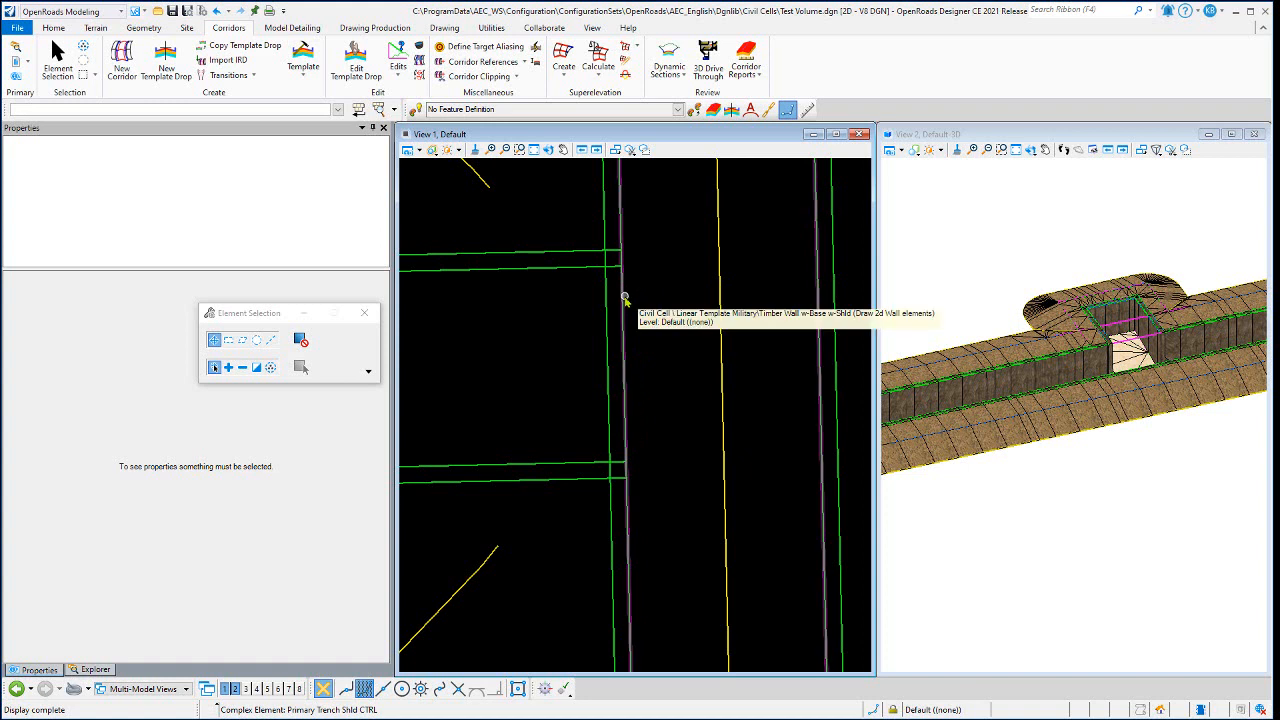
pyautogui.scroll(-2, 651, 323)
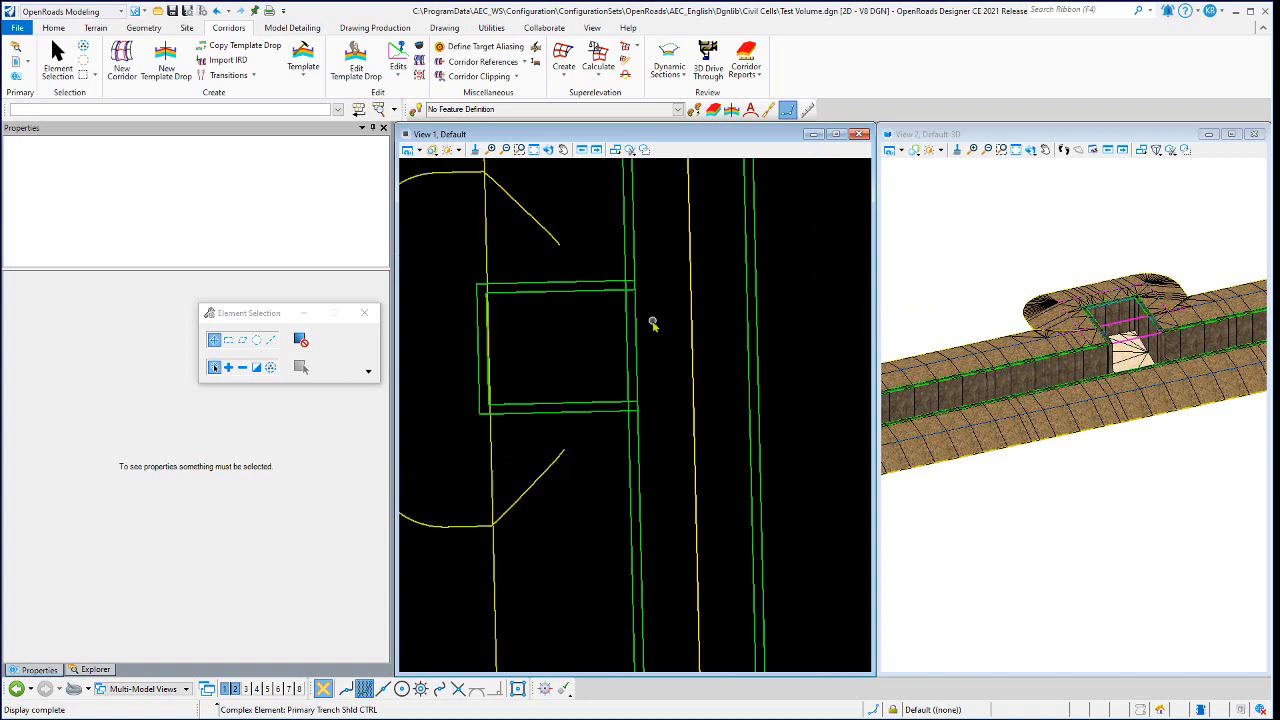
pyautogui.click(419, 151)
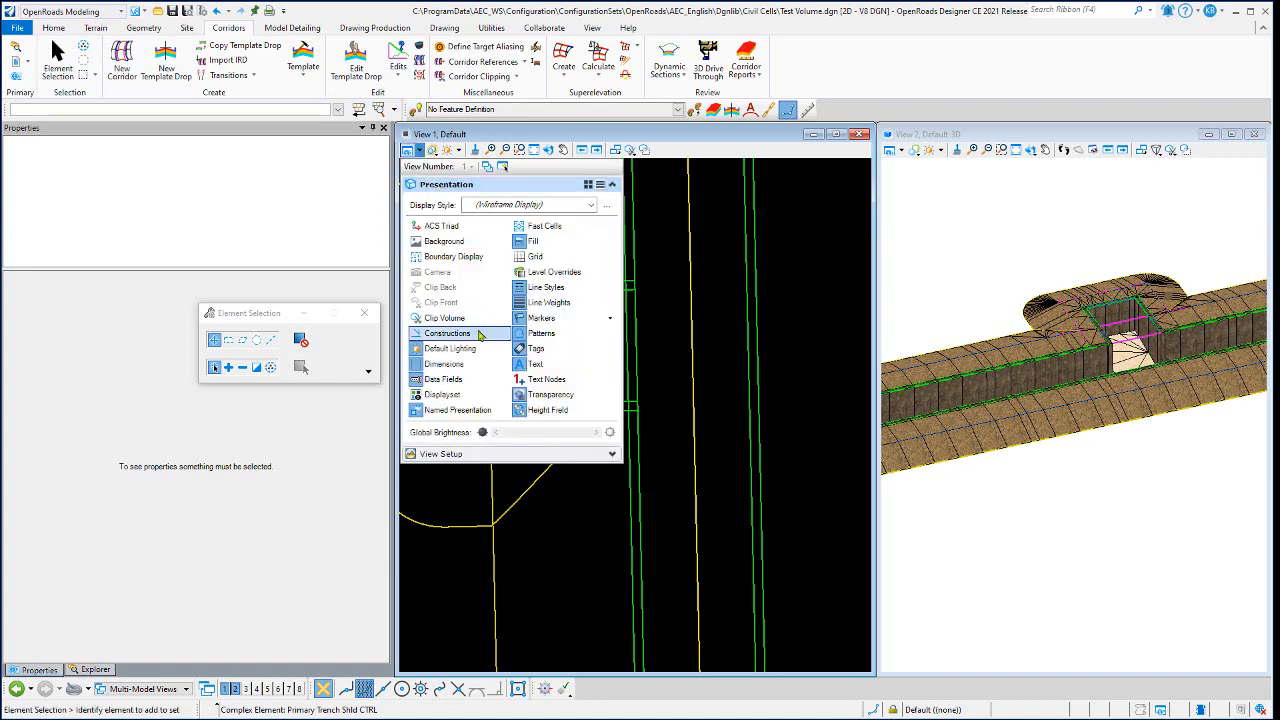
pyautogui.click(678, 331)
pyautogui.scroll(-3, 655, 367)
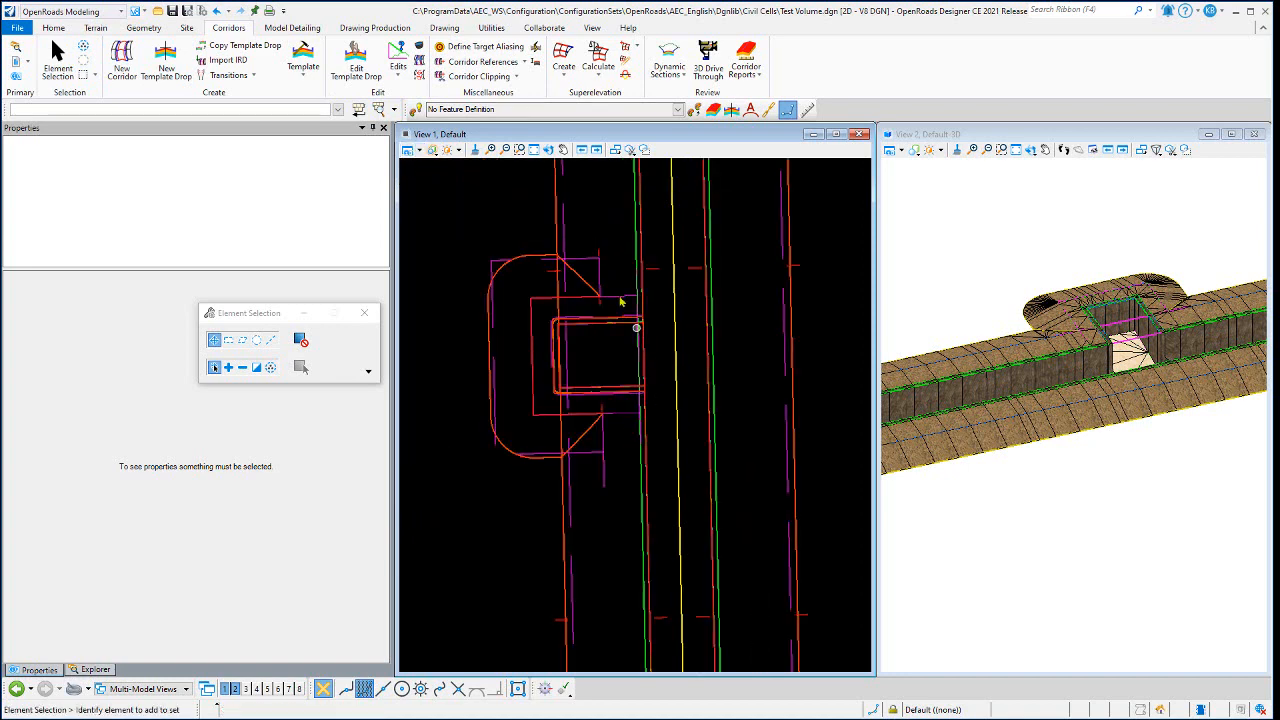
# - Open the Timber Wall w-Base w-Shld (Draw 2d Wall elements) template drop on the firing position's side of the trench for editing
pyautogui.click(565, 216)
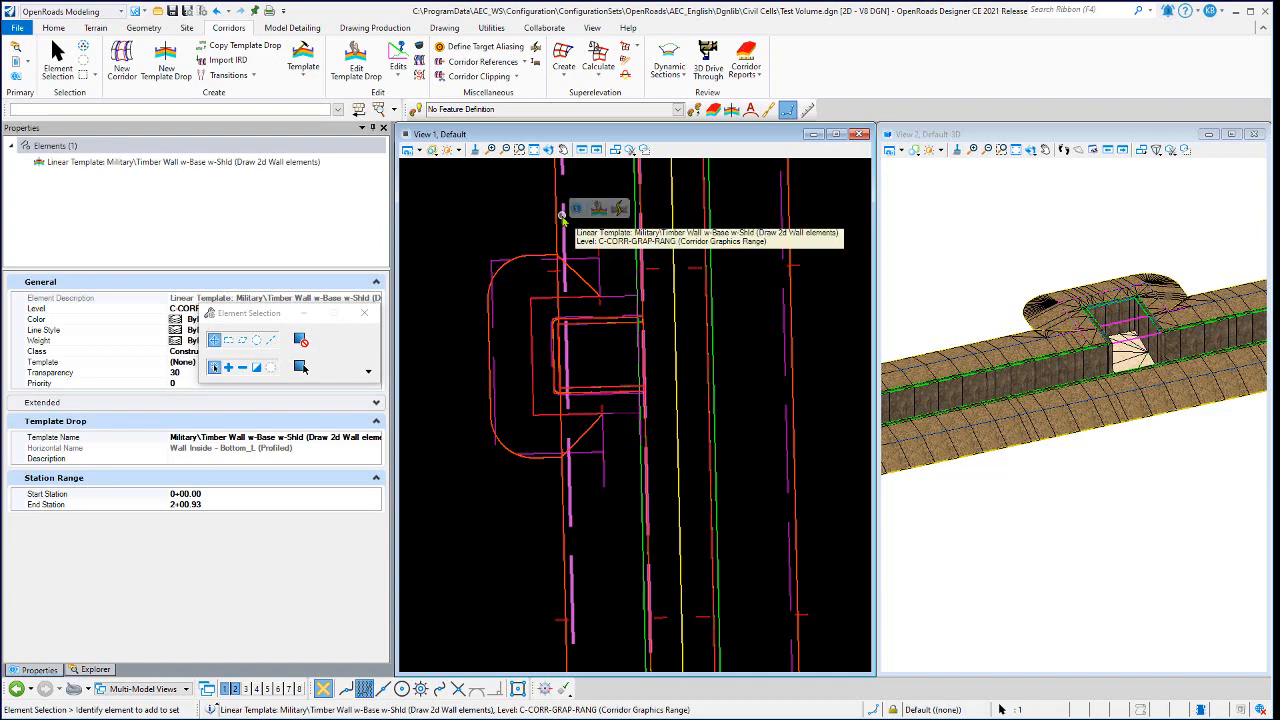
pyautogui.click(598, 209)
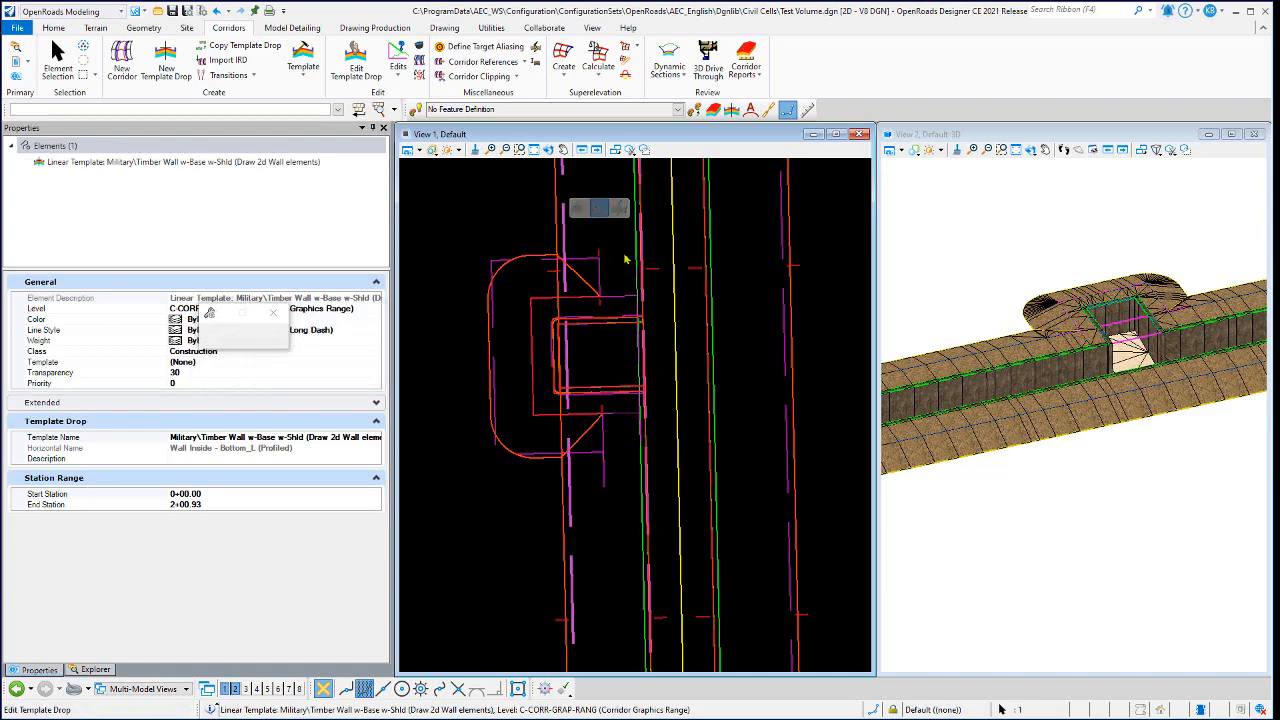
pyautogui.scroll(-1, 631, 270)
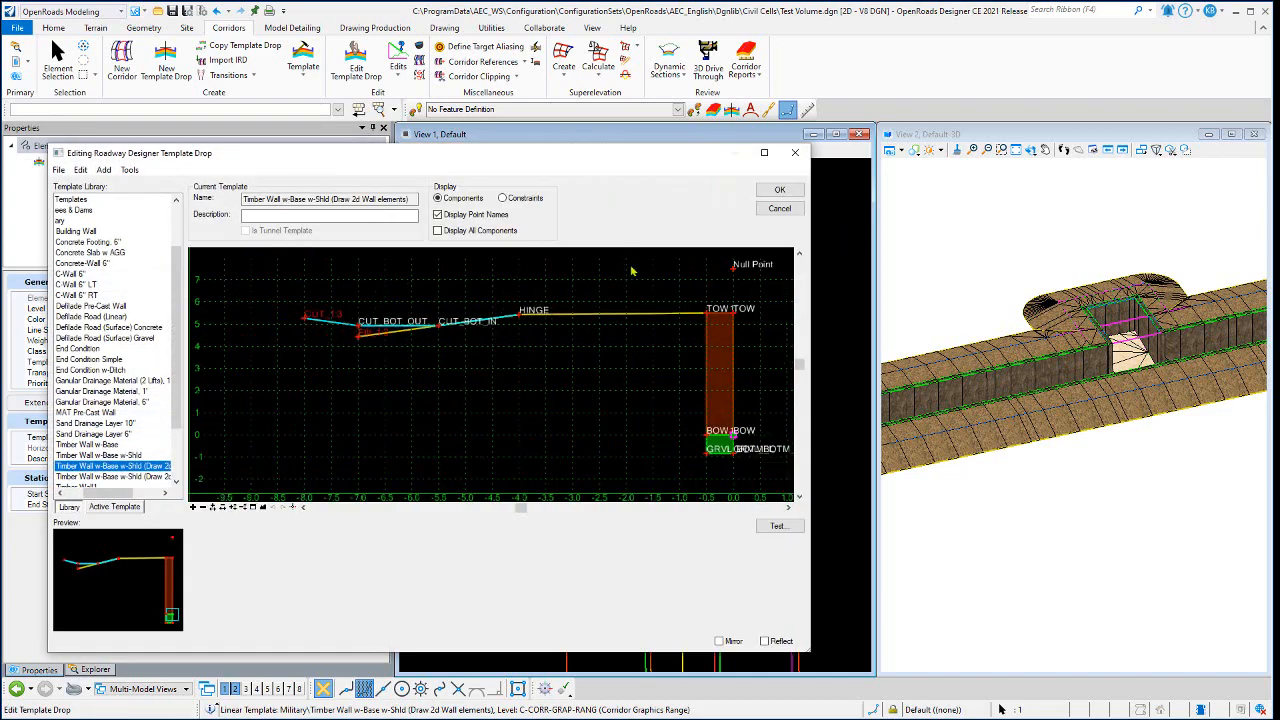
# - Review the Null Point's constraints and test its horizontal point control, leaving the template drop editor without saving changes
pyautogui.doubleClick(733, 270)
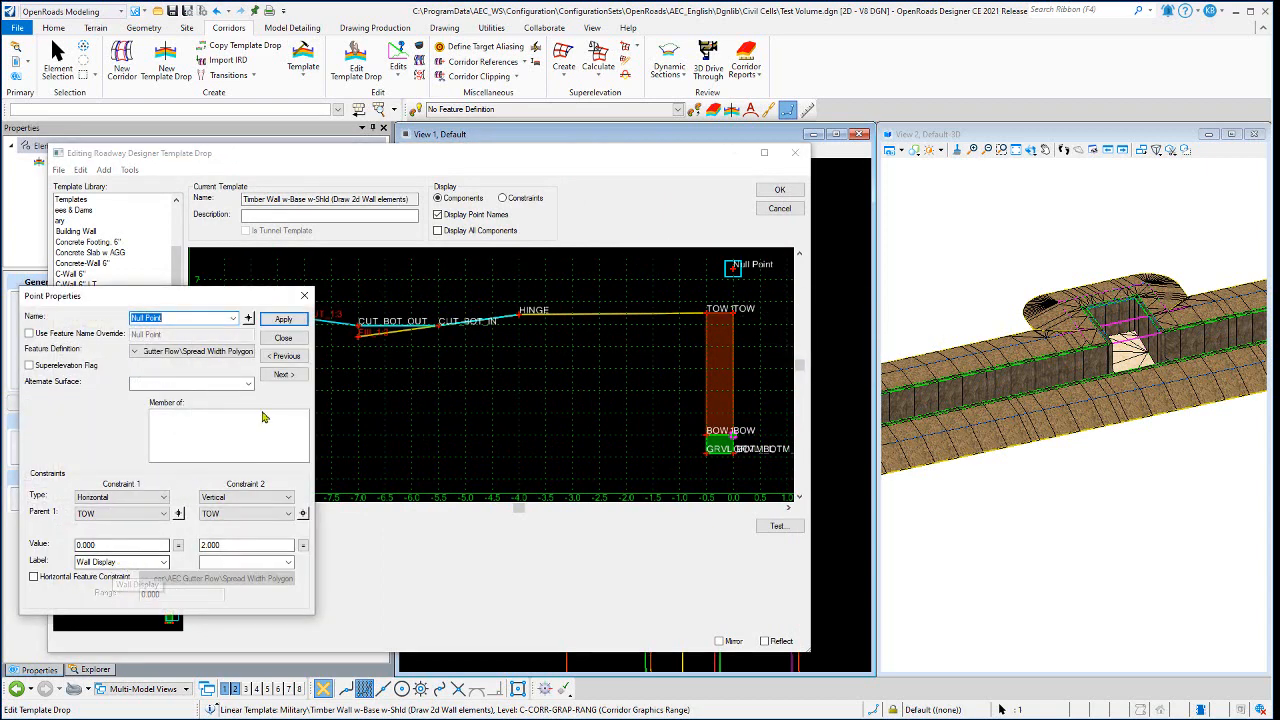
pyautogui.click(283, 337)
pyautogui.rightClick(733, 276)
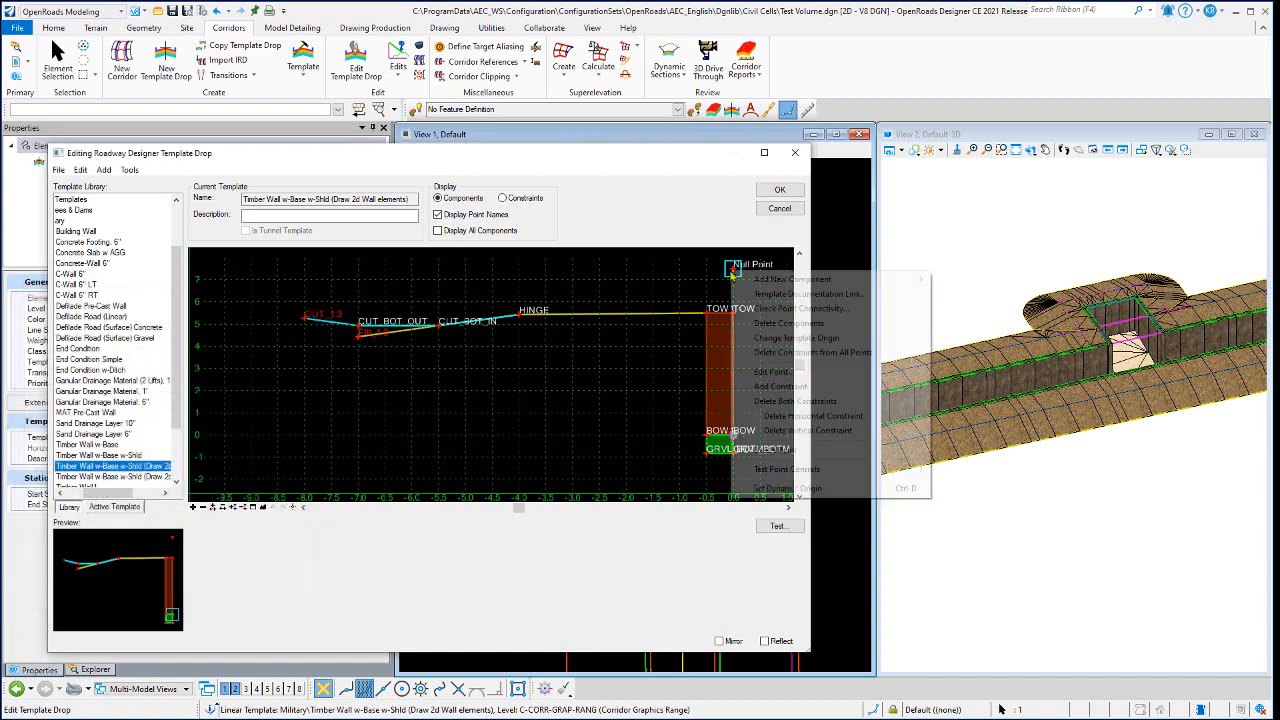
pyautogui.moveTo(784, 469)
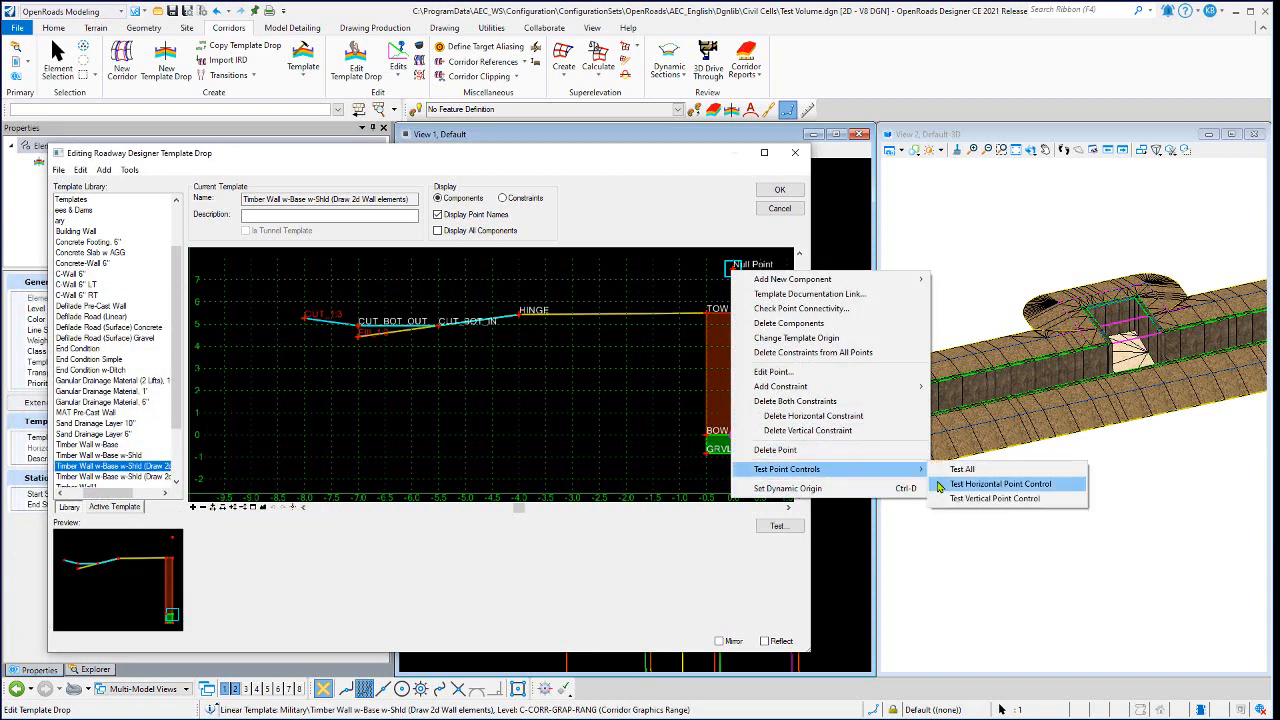
pyautogui.click(1000, 484)
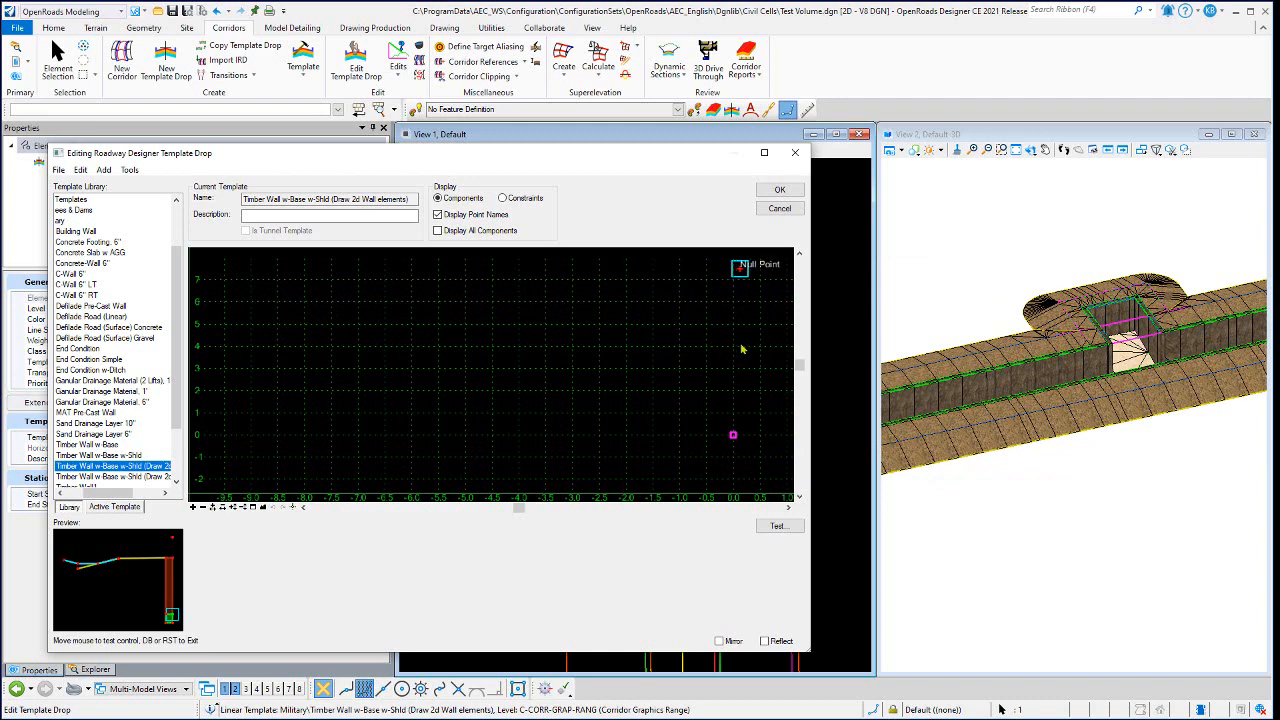
pyautogui.click(651, 356)
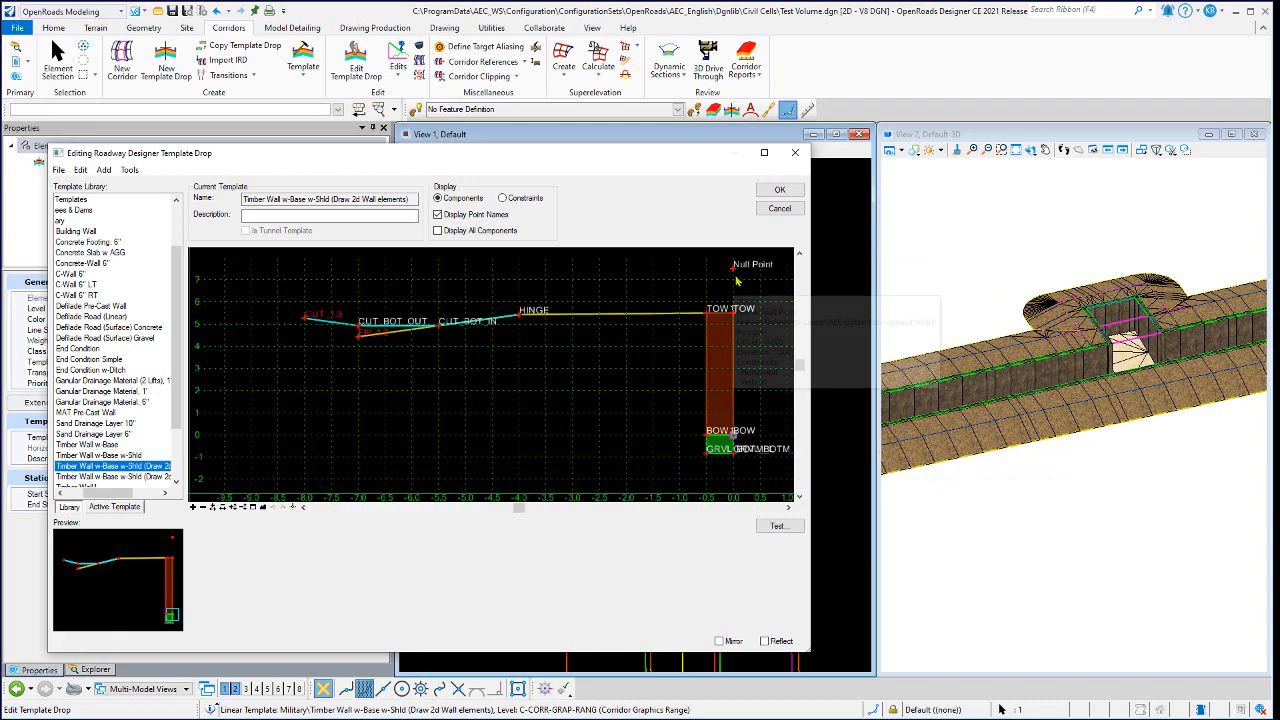
pyautogui.click(772, 208)
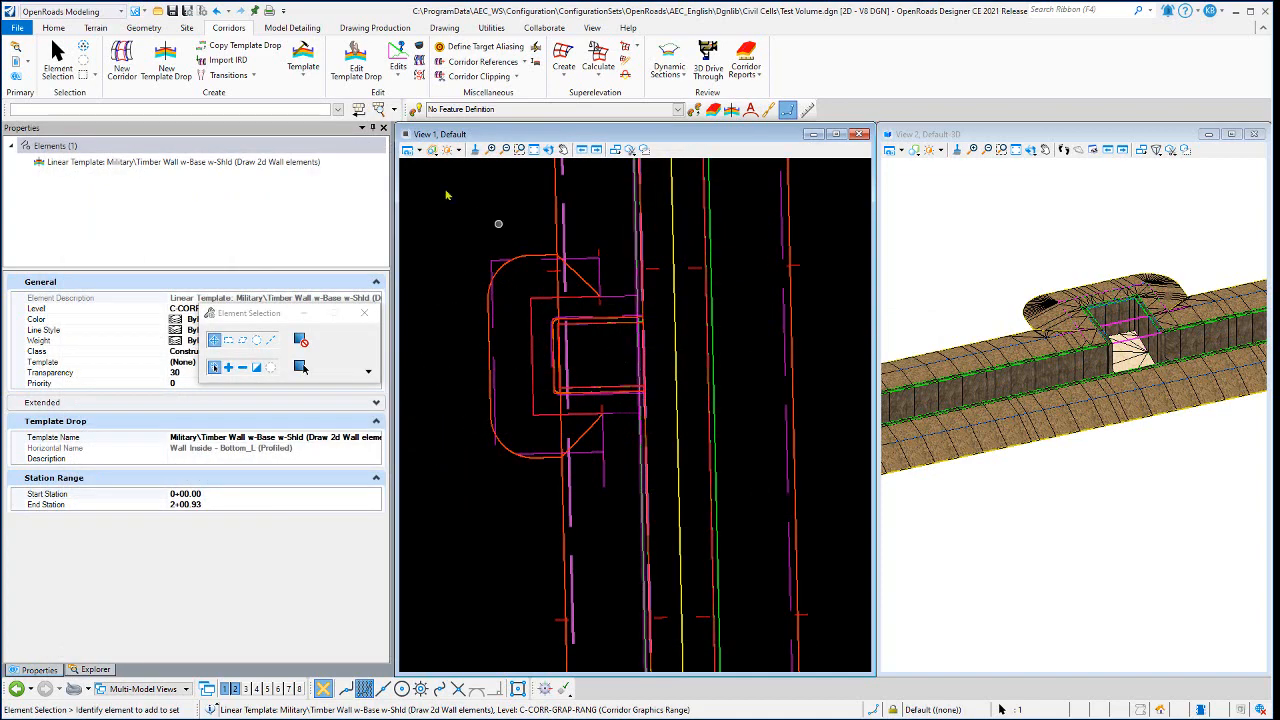
# - Hide the construction elements in the plan view around the firing position and trench wall
pyautogui.click(409, 149)
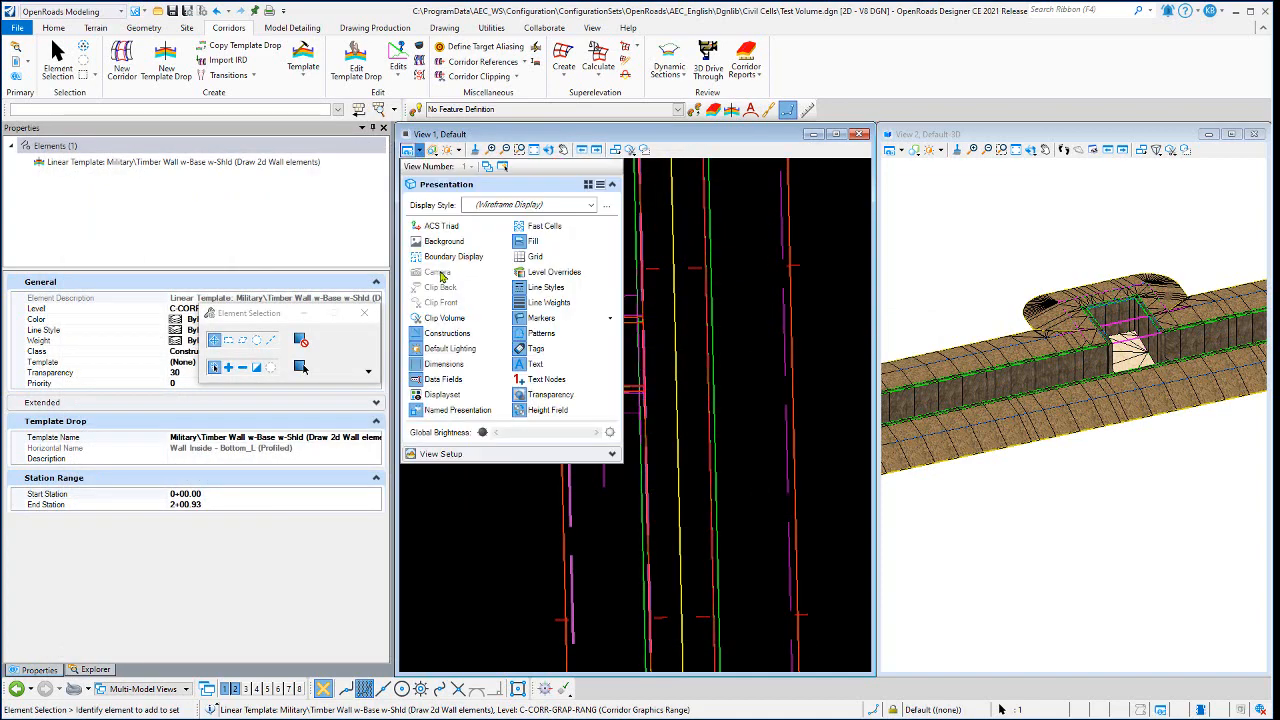
pyautogui.click(447, 333)
pyautogui.click(635, 347)
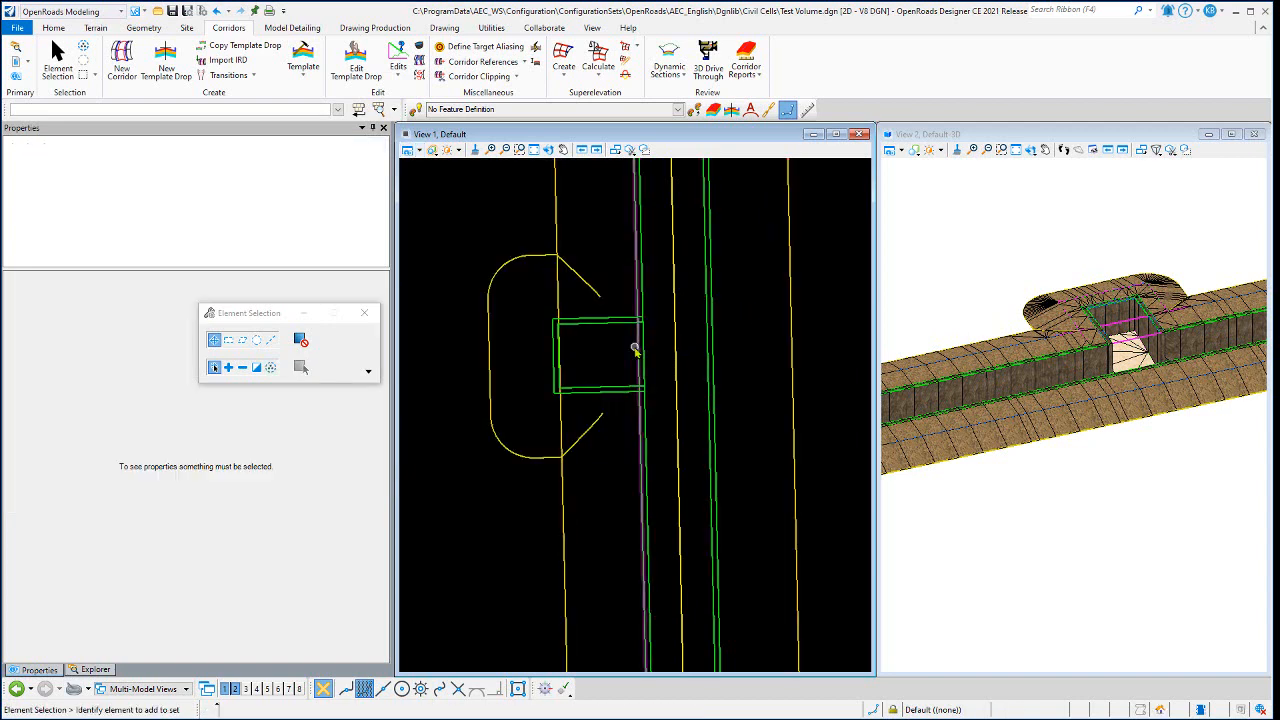
pyautogui.scroll(2, 634, 347)
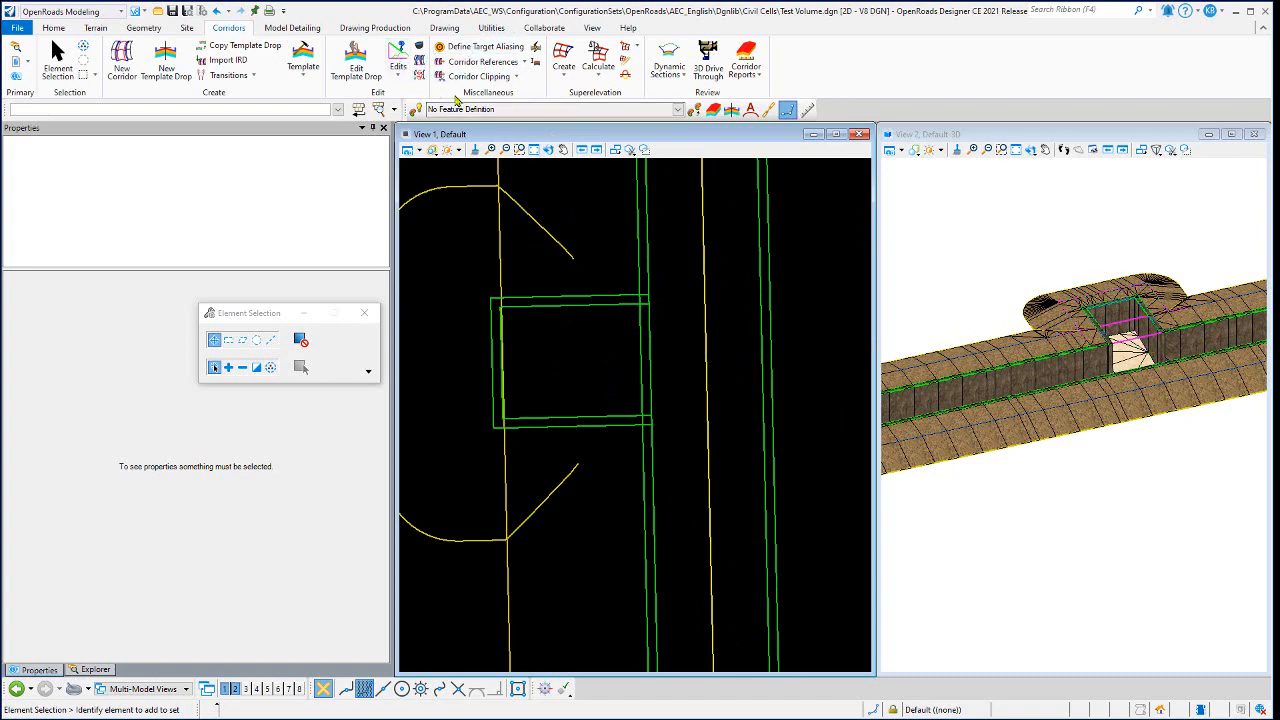
# - Look through the available corridor edit commands and examine the trench wall linework running past the firing position in plan
pyautogui.click(400, 78)
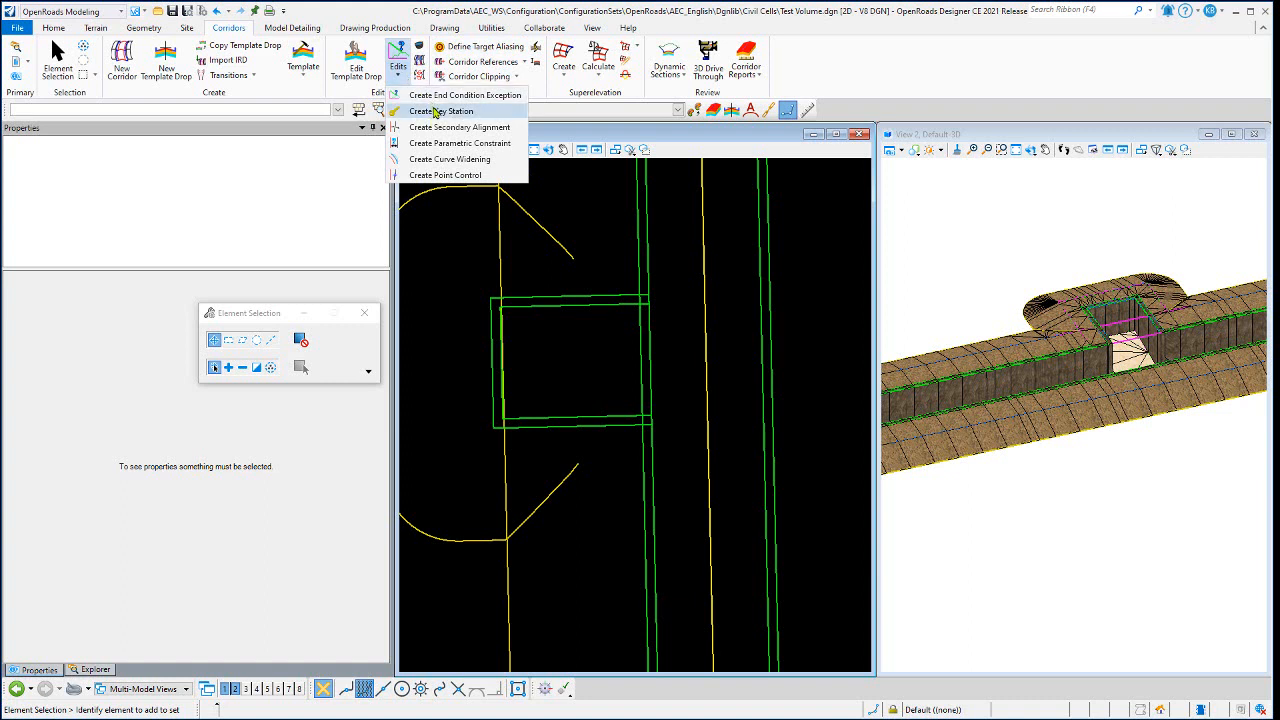
pyautogui.click(598, 226)
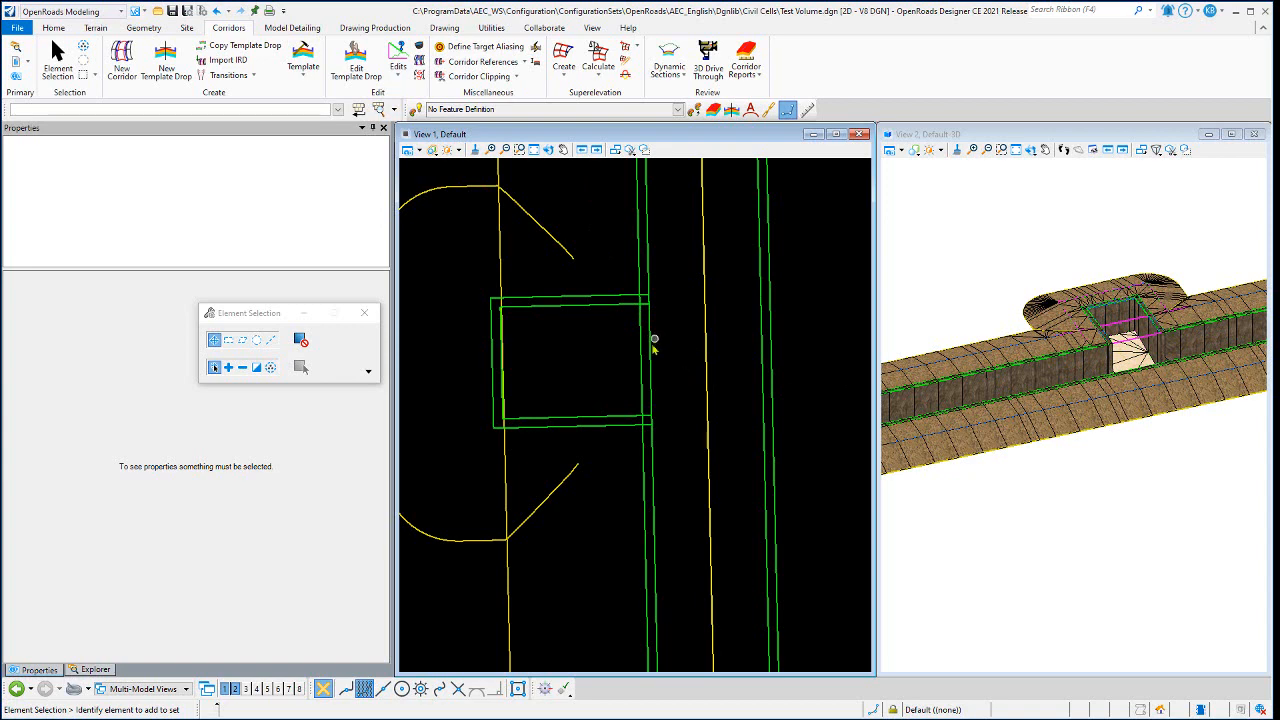
pyautogui.scroll(-5, 640, 372)
pyautogui.scroll(3, 648, 245)
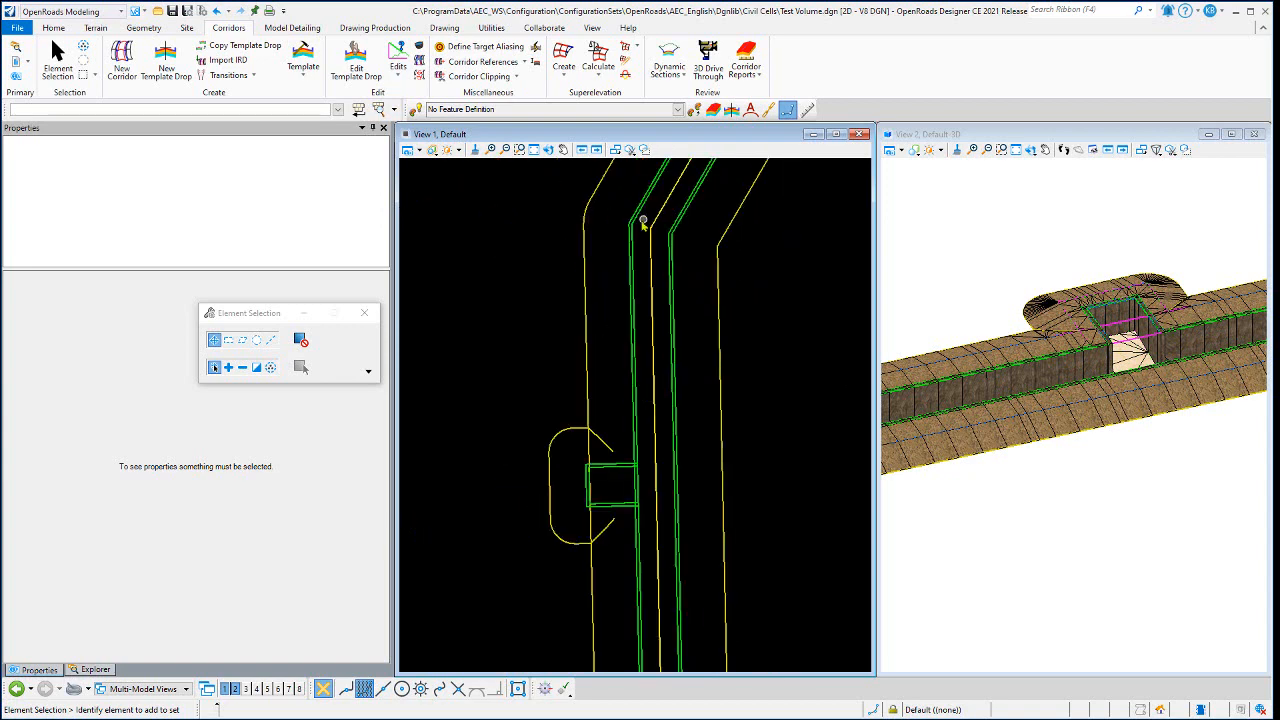
pyautogui.scroll(2, 655, 464)
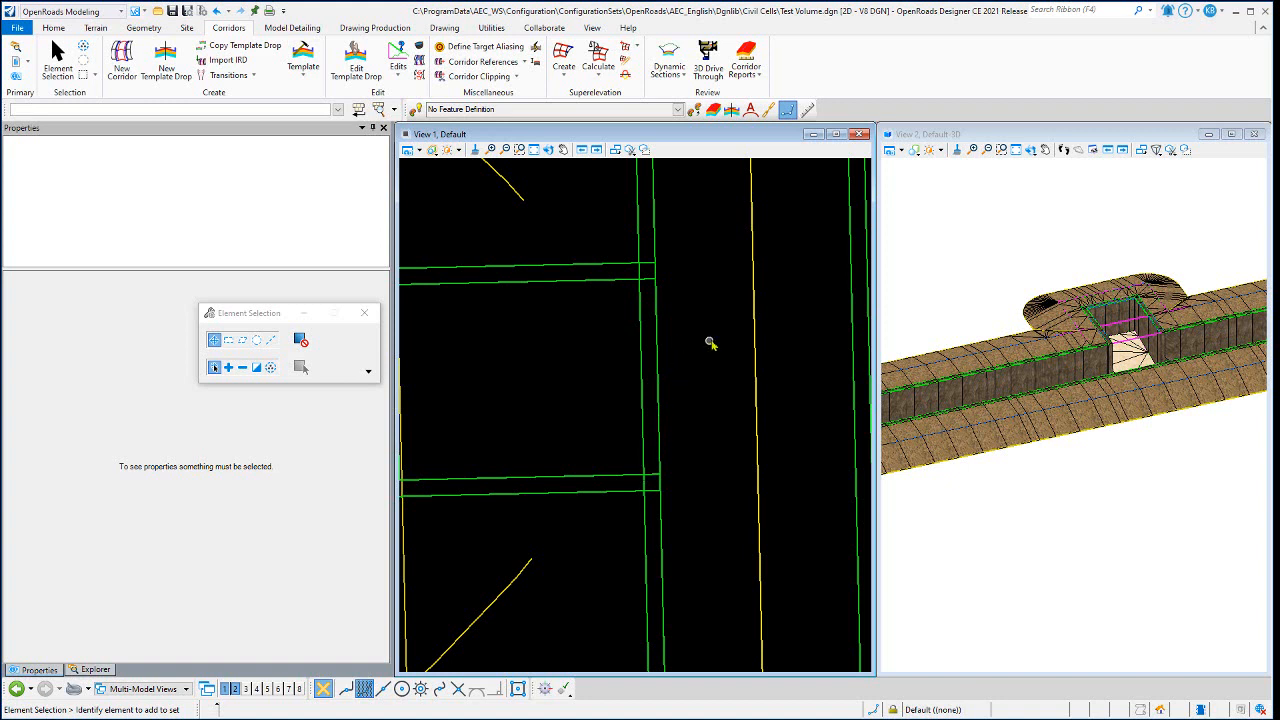
pyautogui.scroll(-2, 703, 344)
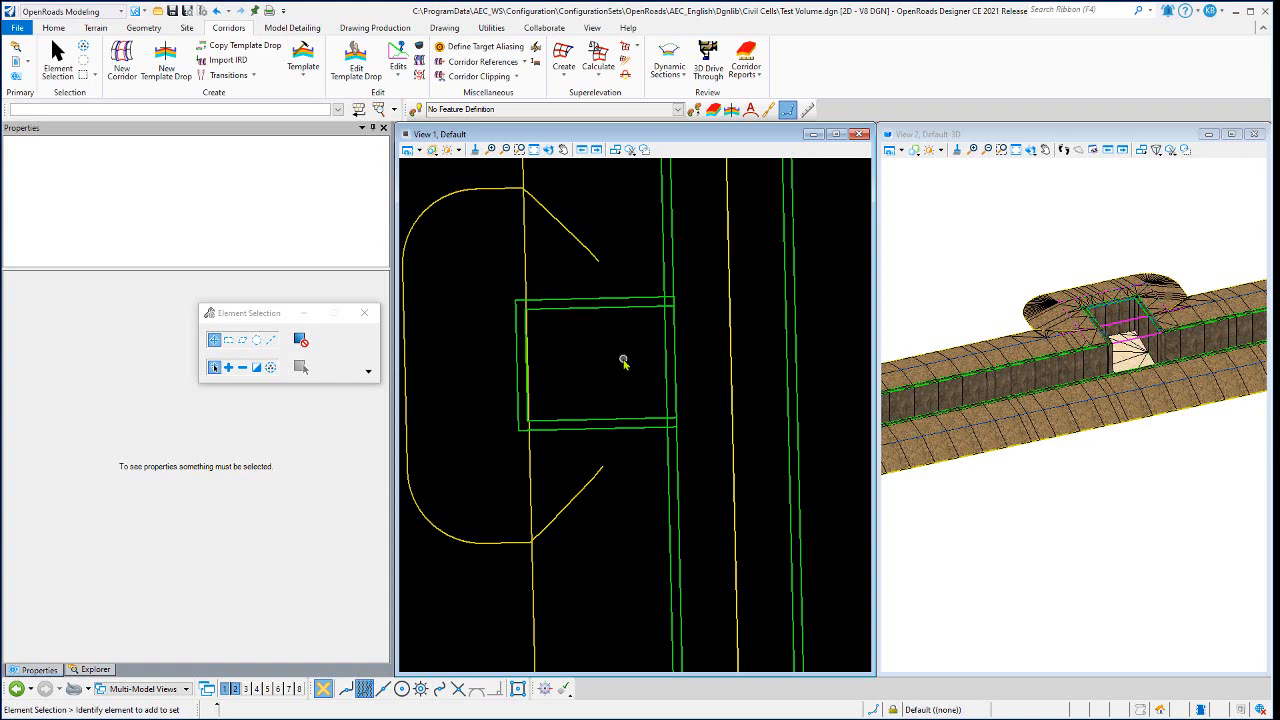
pyautogui.scroll(-4, 623, 362)
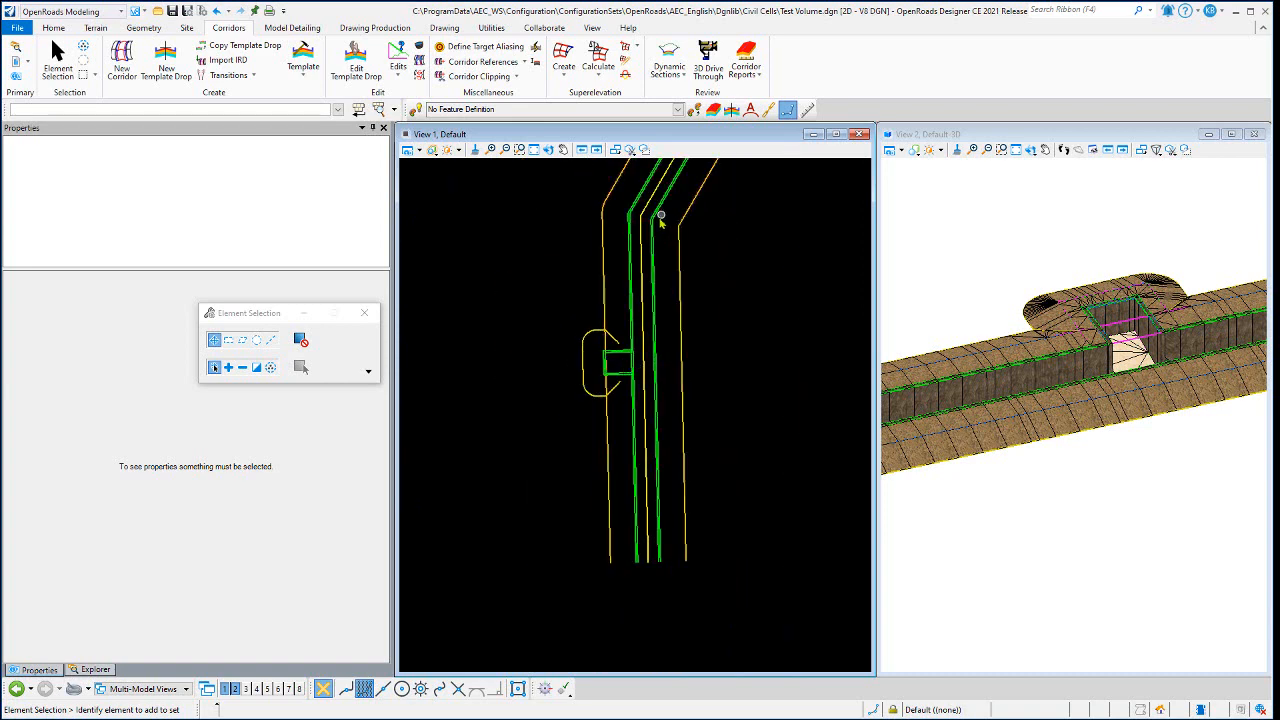
pyautogui.scroll(4, 628, 368)
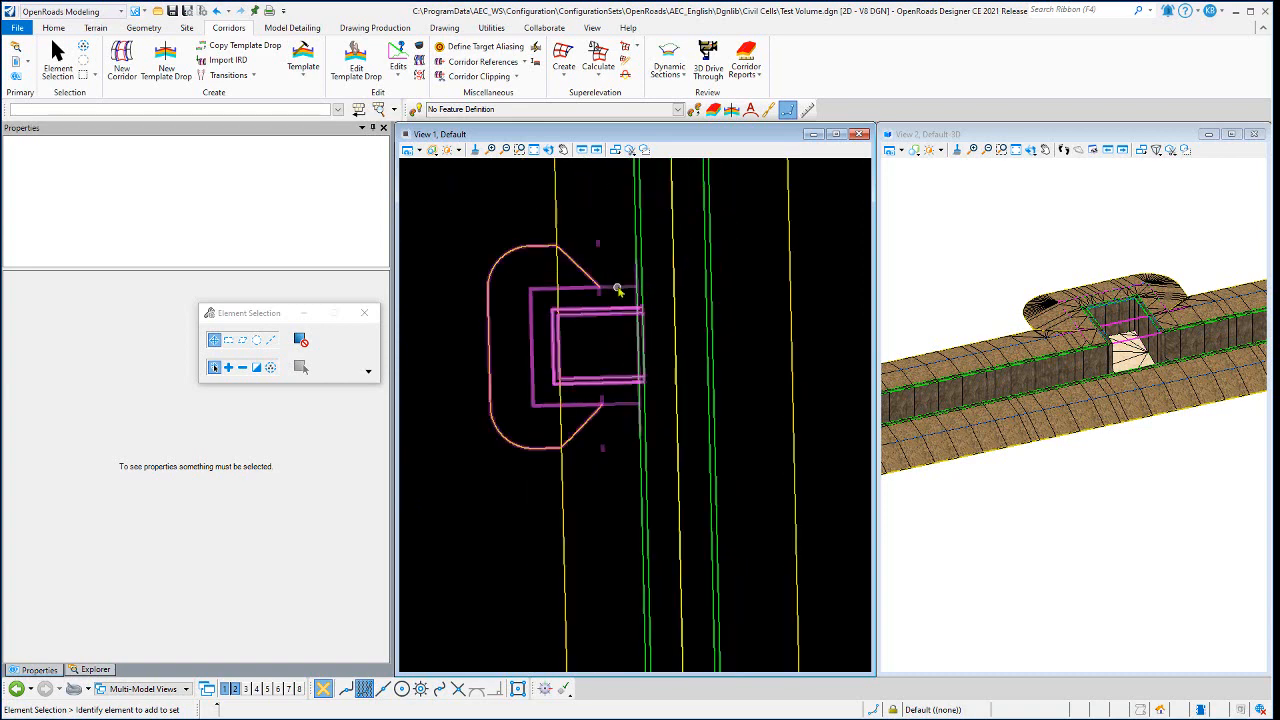
pyautogui.click(398, 72)
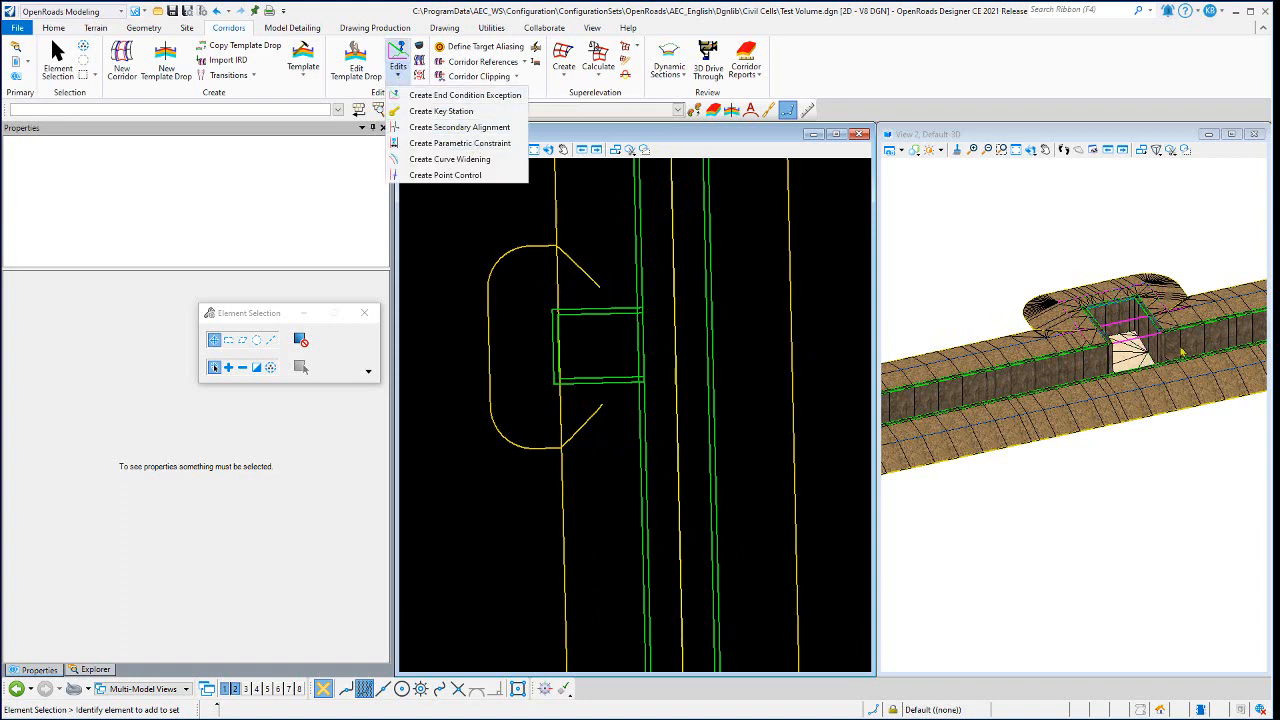
pyautogui.click(869, 70)
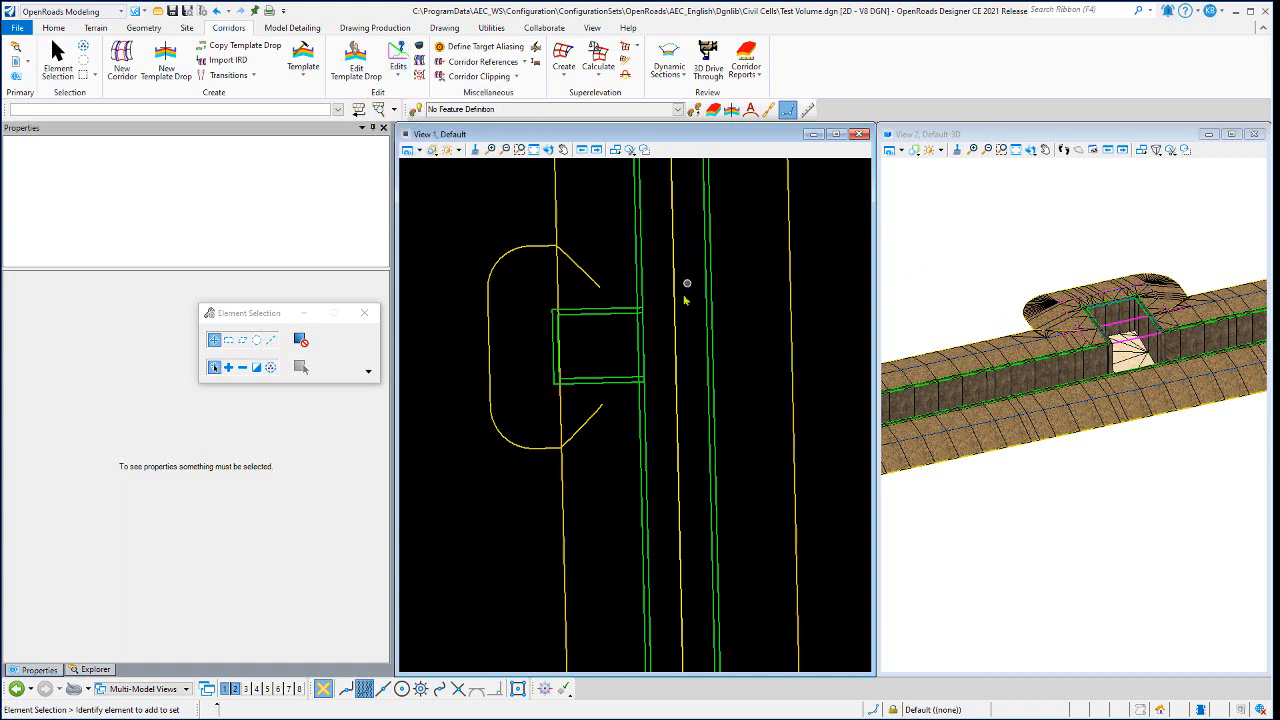
# - Compare the plan linework belonging to the firing position with that of the trench where the two meet at the wall
pyautogui.scroll(-2, 597, 360)
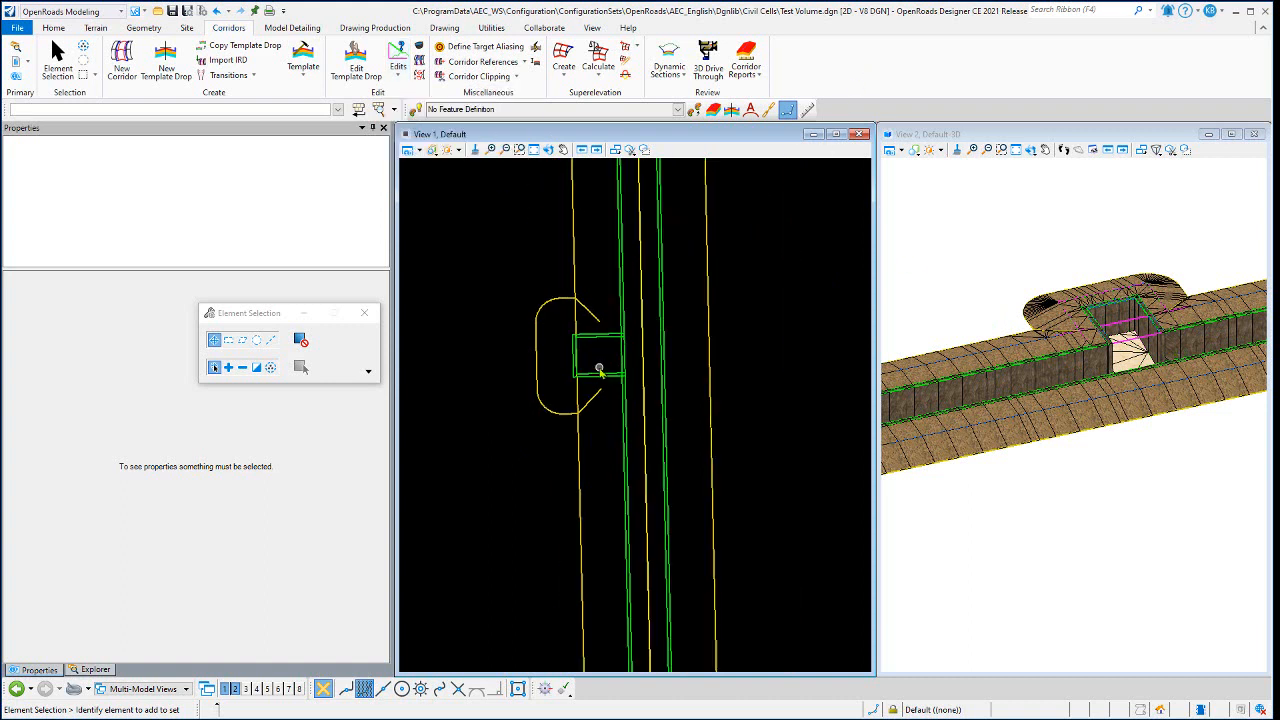
pyautogui.scroll(2, 618, 316)
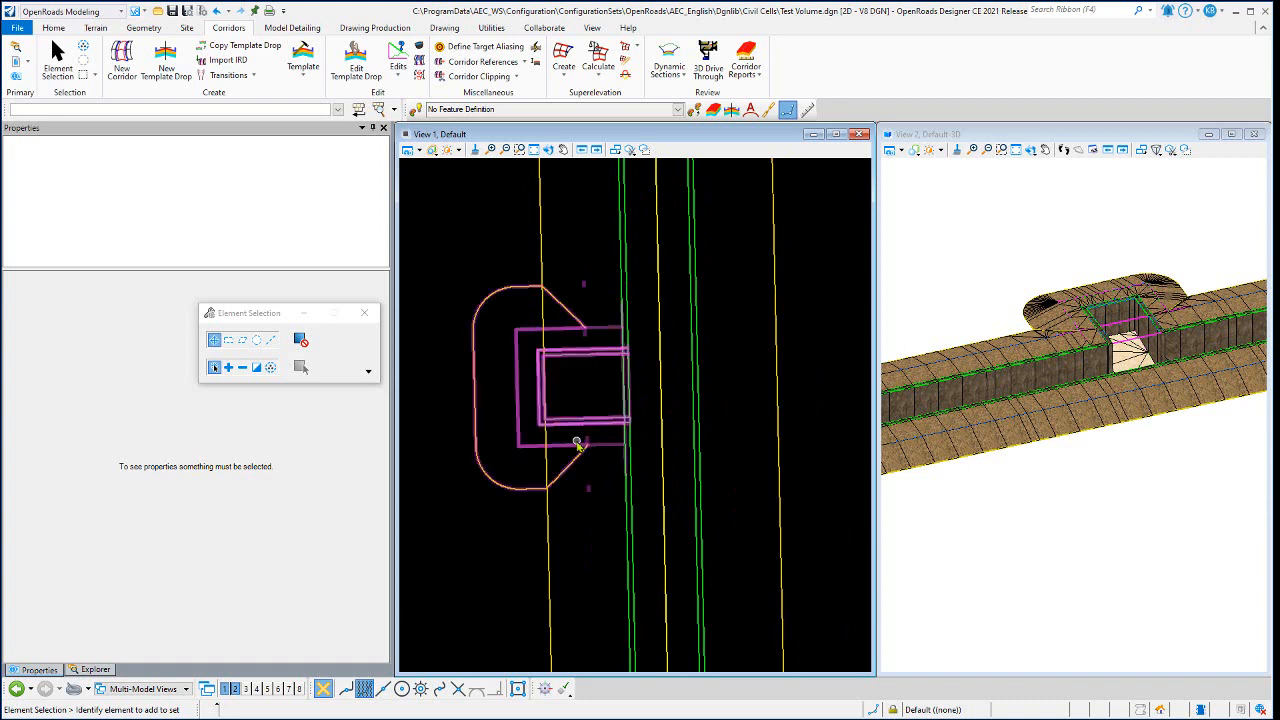
pyautogui.scroll(-4, 573, 438)
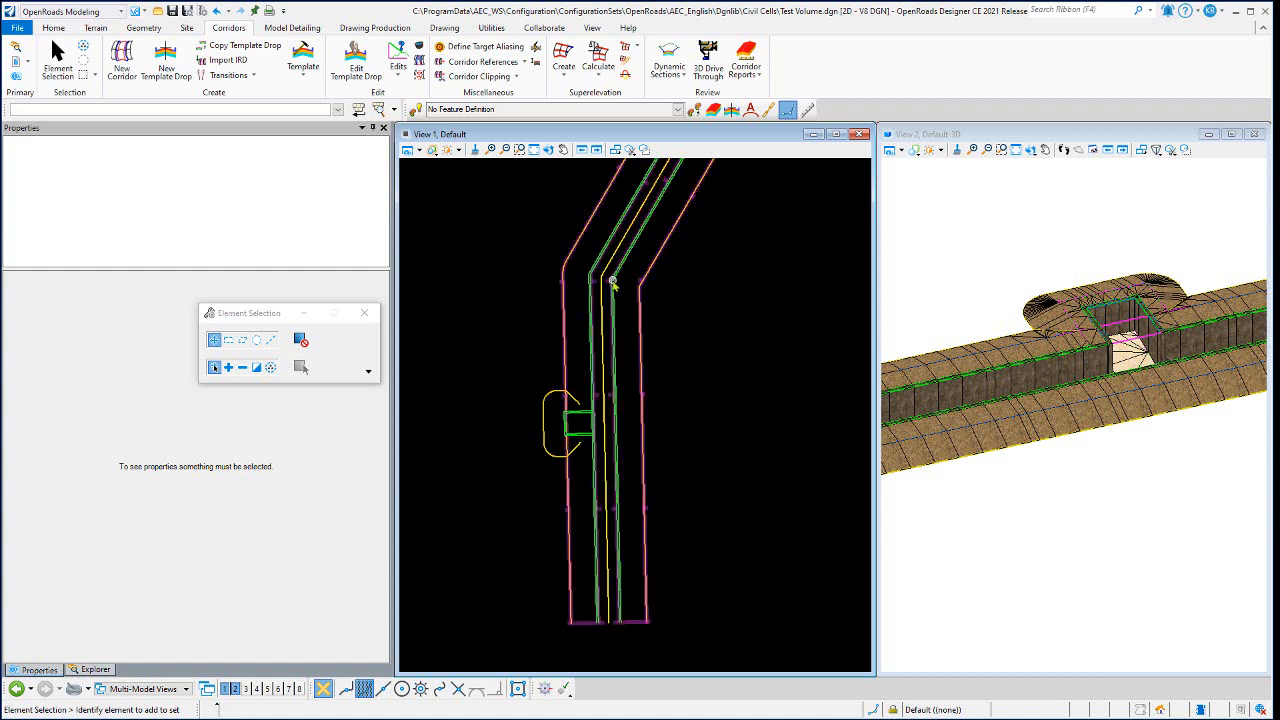
pyautogui.scroll(3, 586, 429)
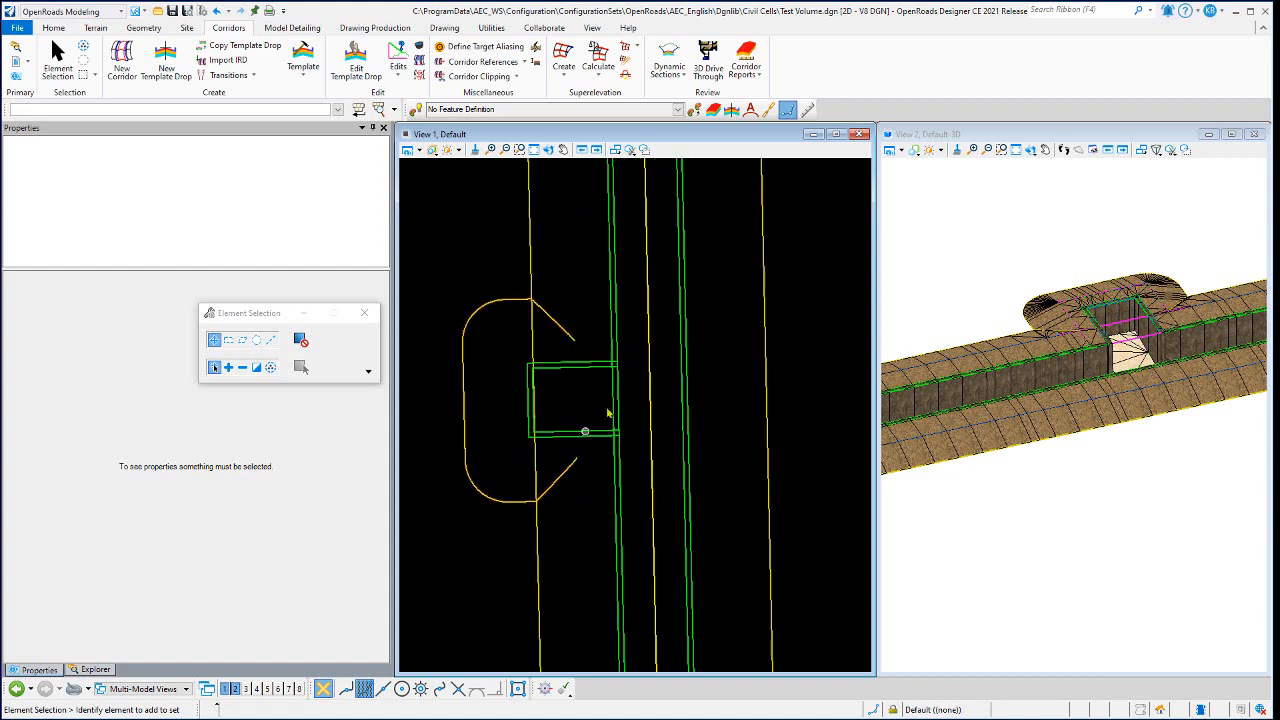
pyautogui.scroll(3, 612, 395)
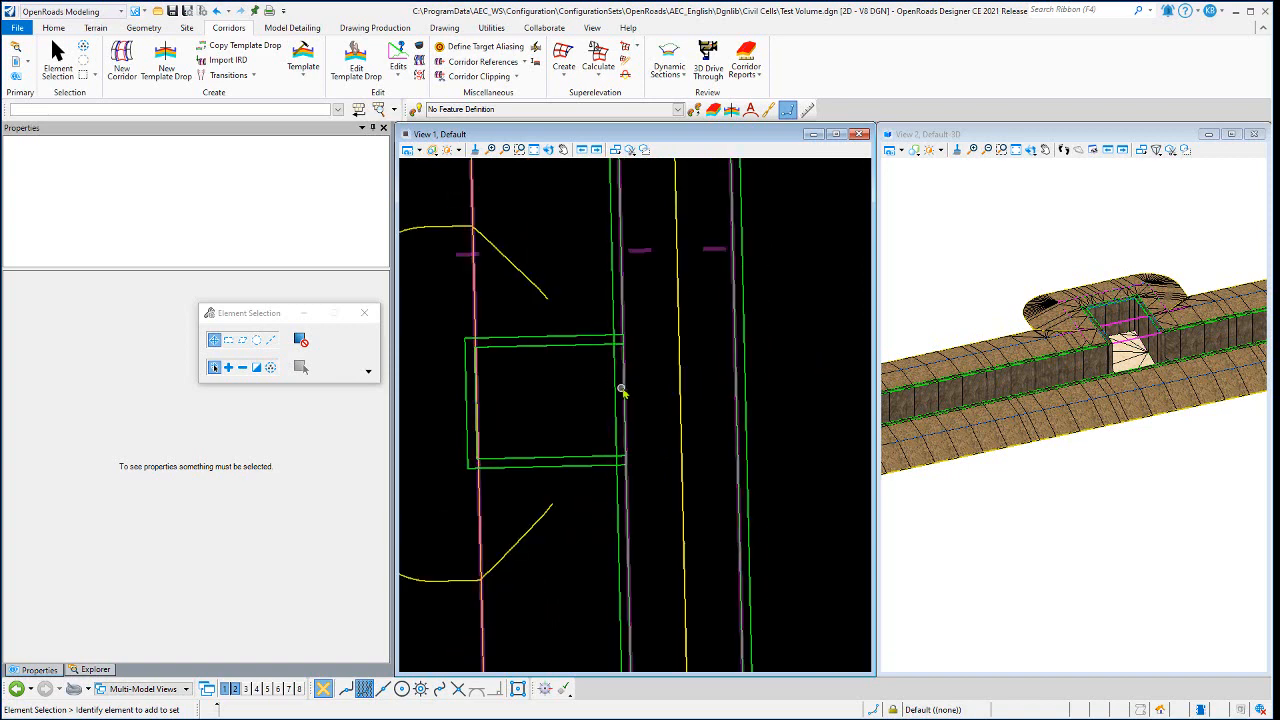
pyautogui.scroll(-2, 590, 398)
pyautogui.scroll(2, 612, 400)
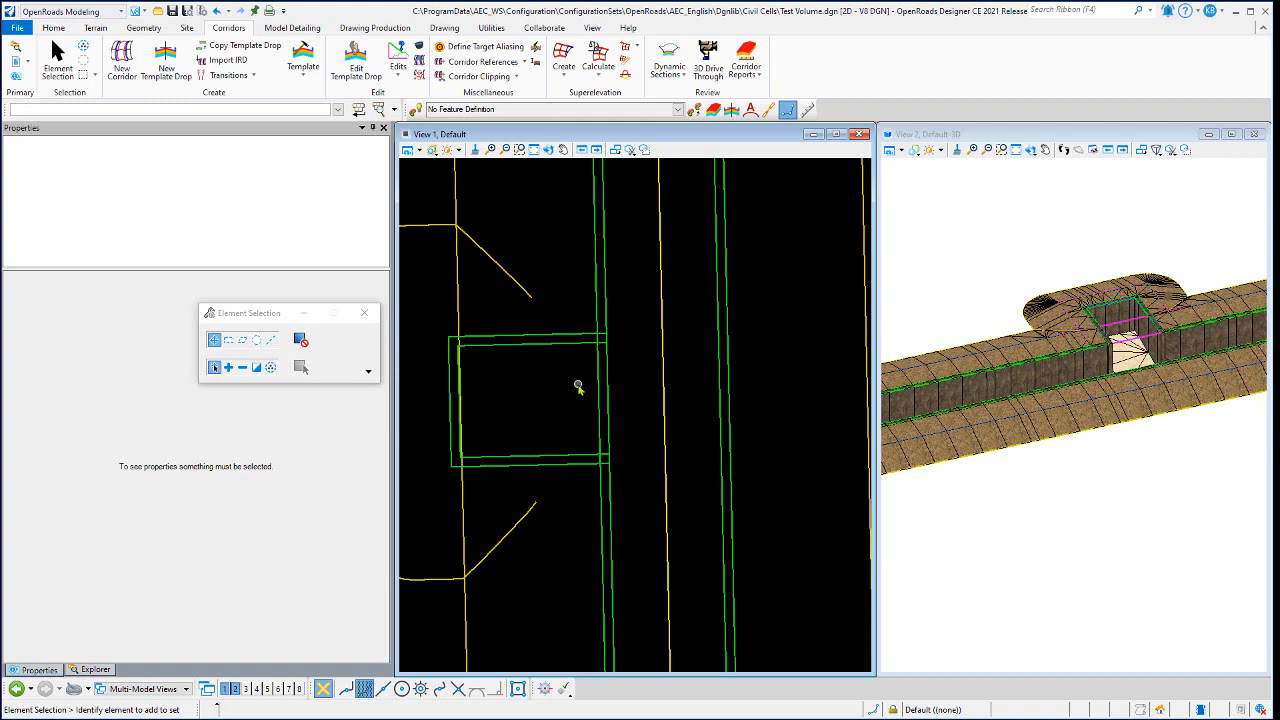
pyautogui.scroll(-2, 578, 386)
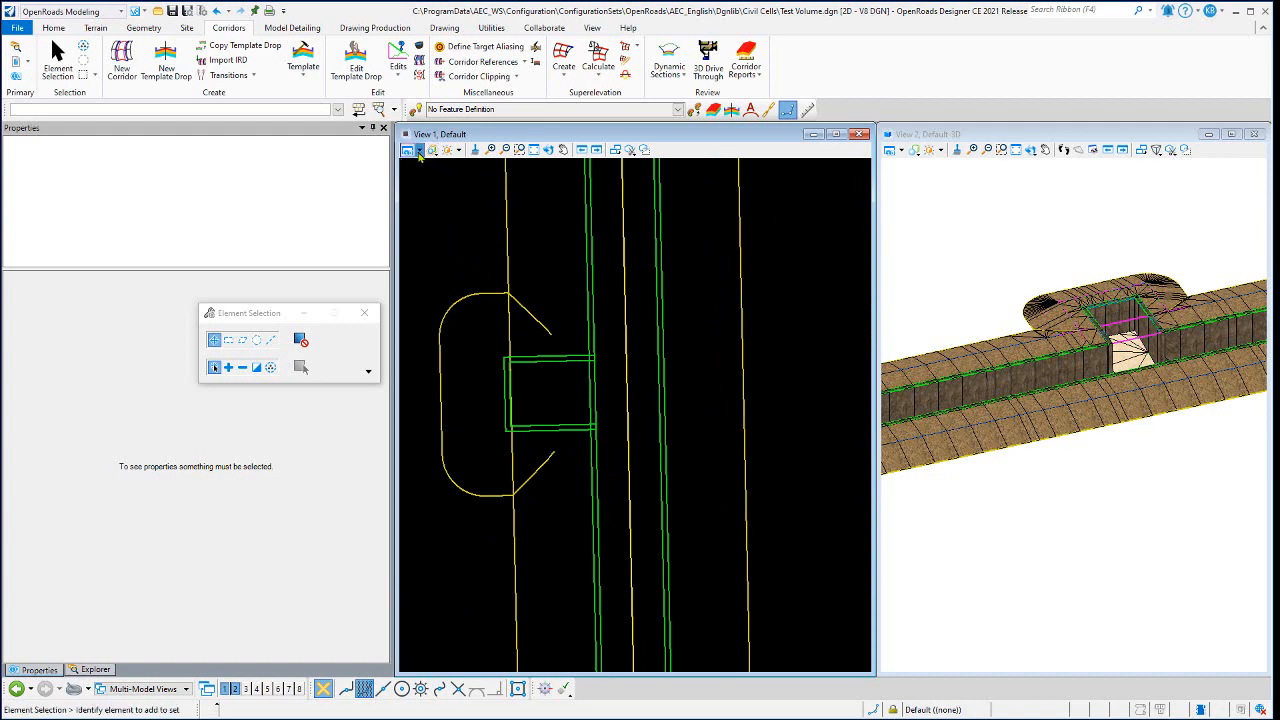
# - Display the construction elements in the plan view again around the firing position
pyautogui.click(477, 337)
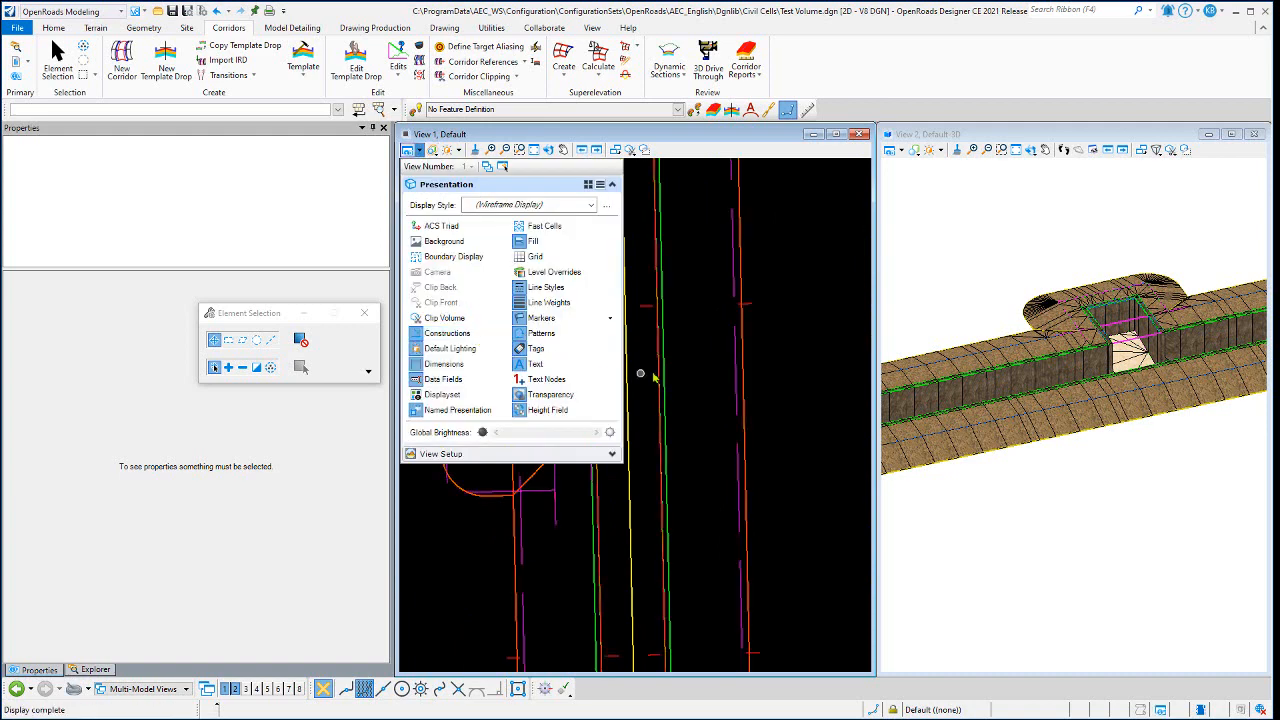
pyautogui.scroll(-2, 650, 375)
pyautogui.scroll(3, 622, 392)
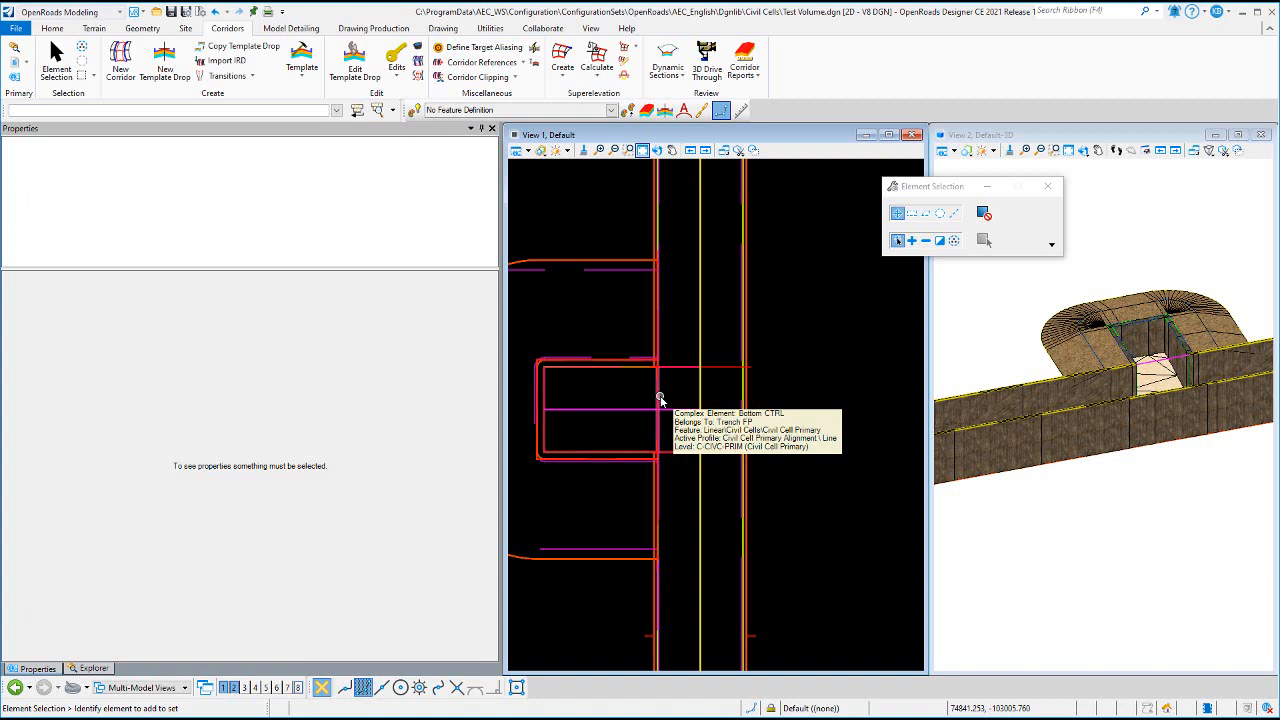
# - Inspect the properties of the Bottom CTRL line across the firing position opening, and hide the construction elements in plan
pyautogui.click(660, 398)
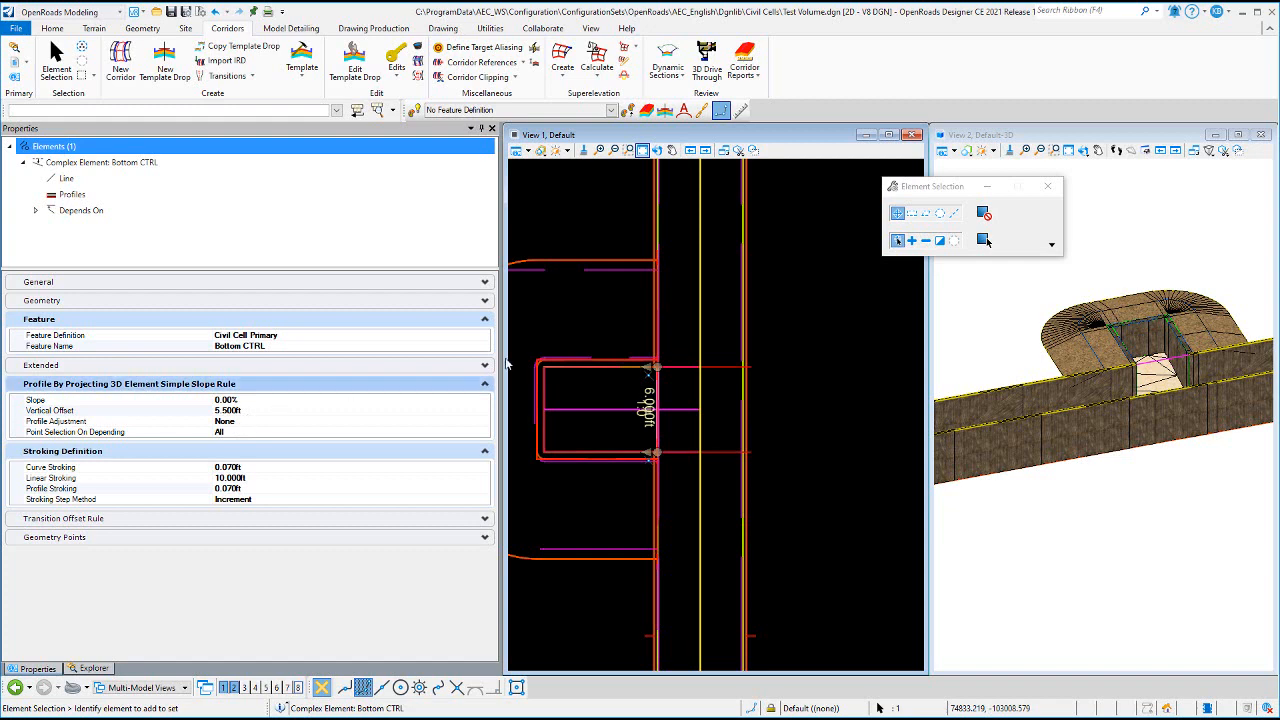
pyautogui.click(610, 310)
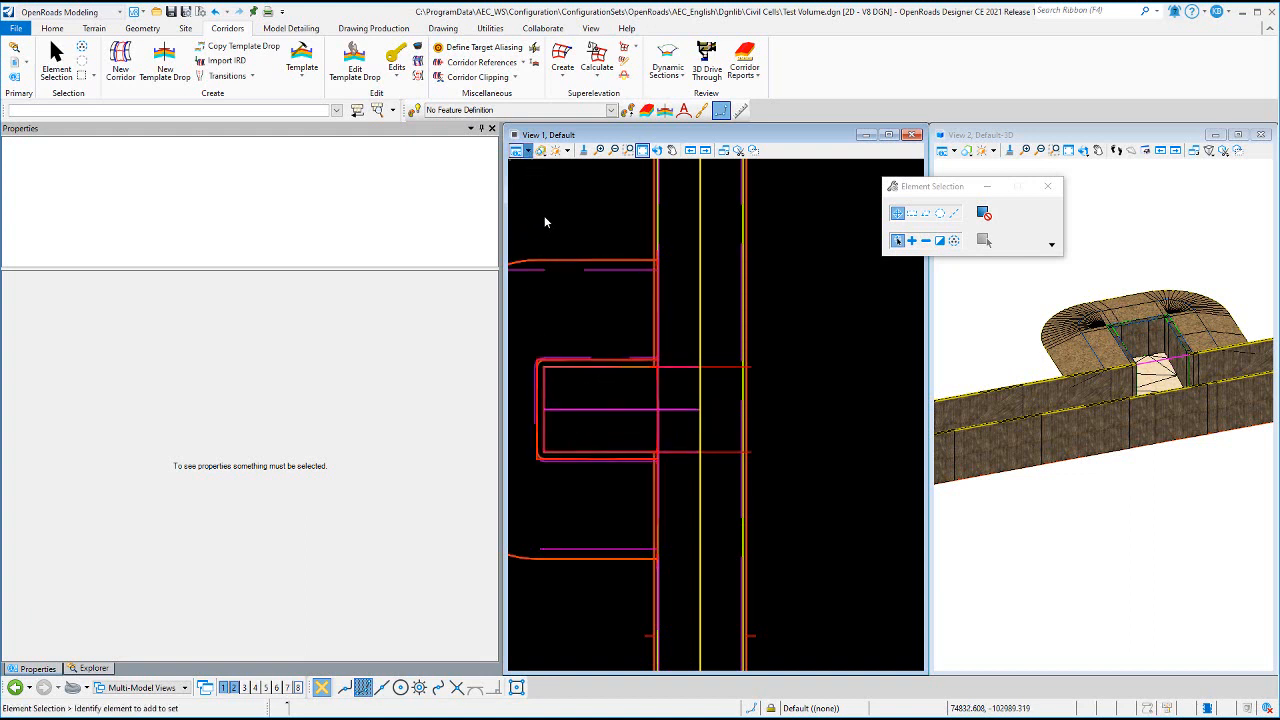
pyautogui.click(524, 151)
pyautogui.click(547, 338)
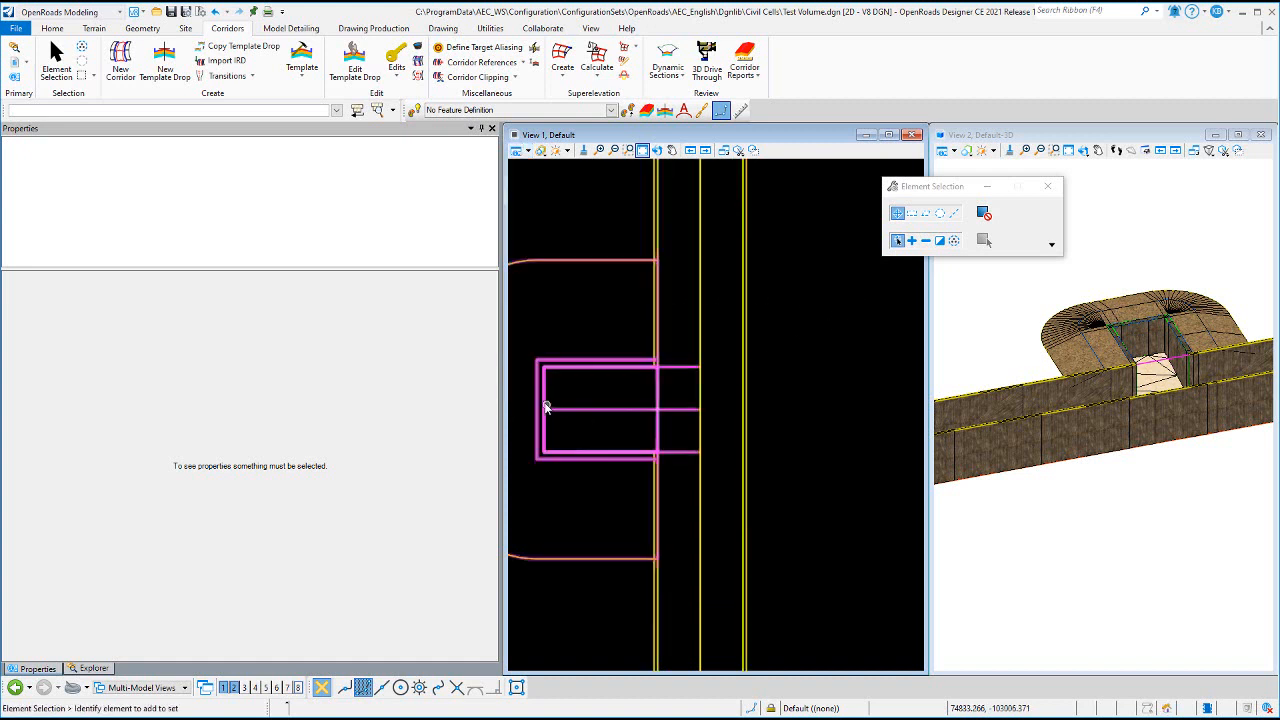
# - Inspect the firing position's Length CTRL line, both width control lines and the Wall Bottom element with their dimensions
pyautogui.click(672, 410)
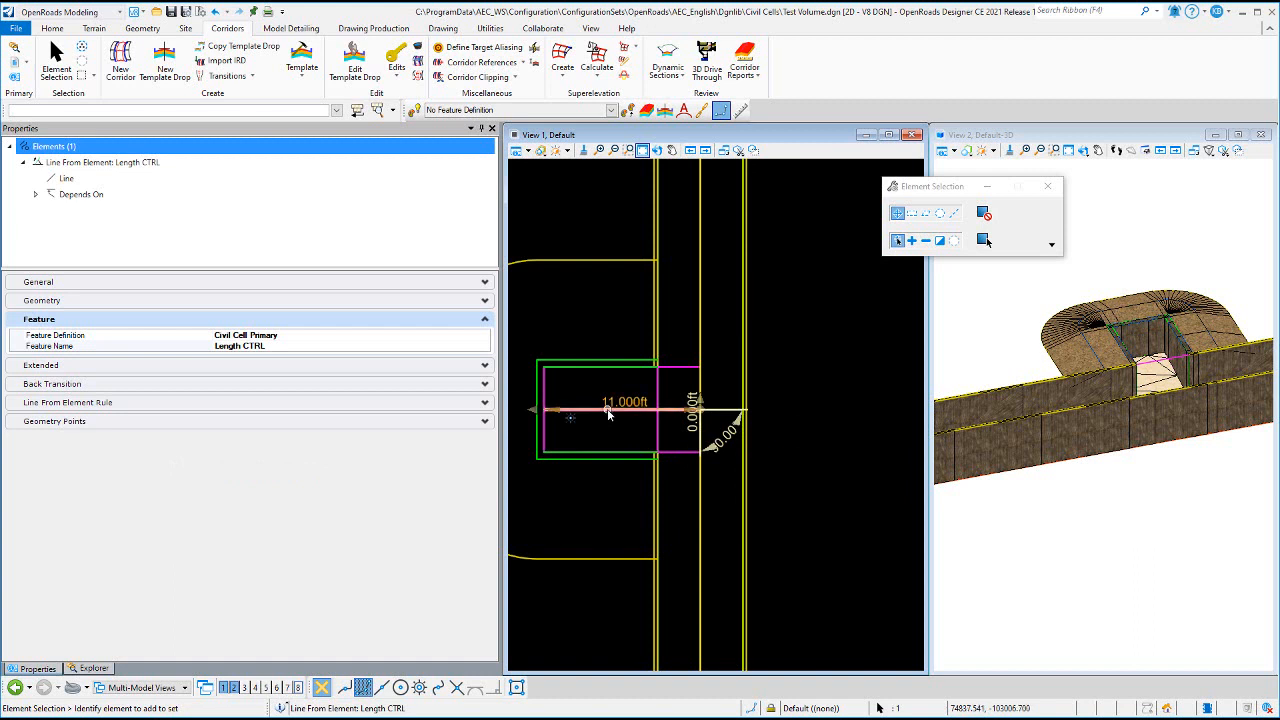
pyautogui.click(685, 357)
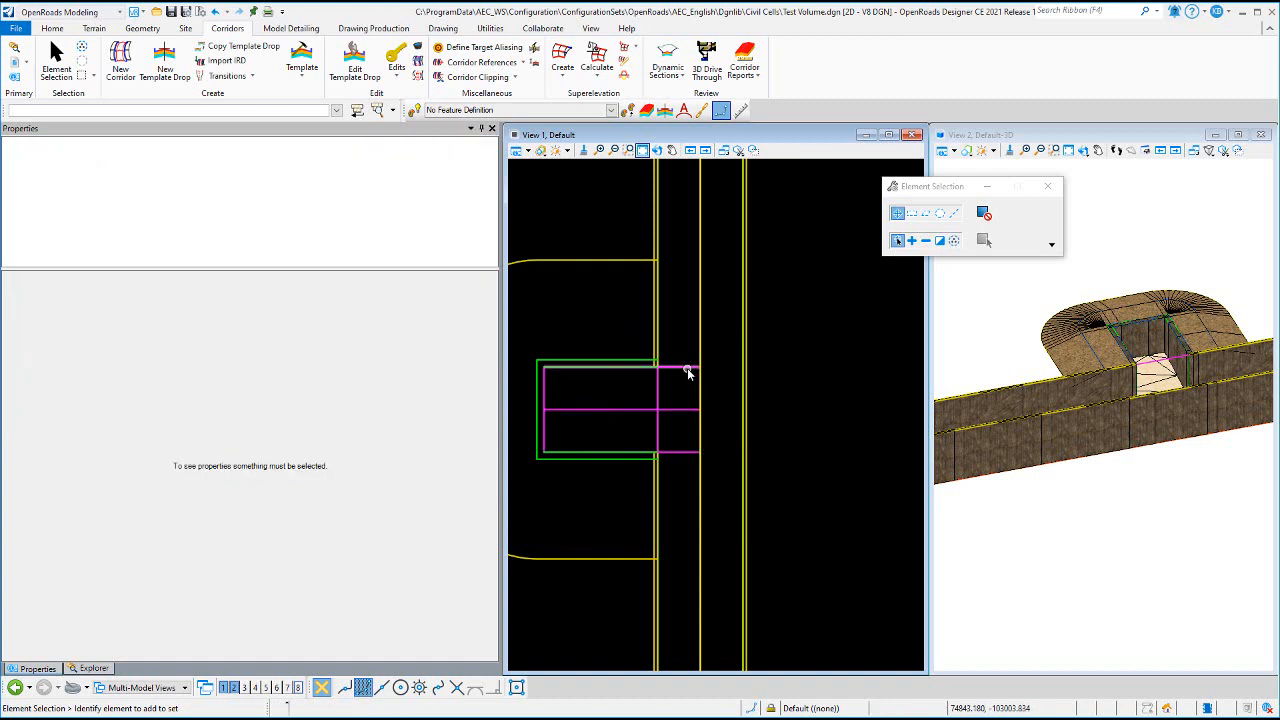
pyautogui.click(687, 368)
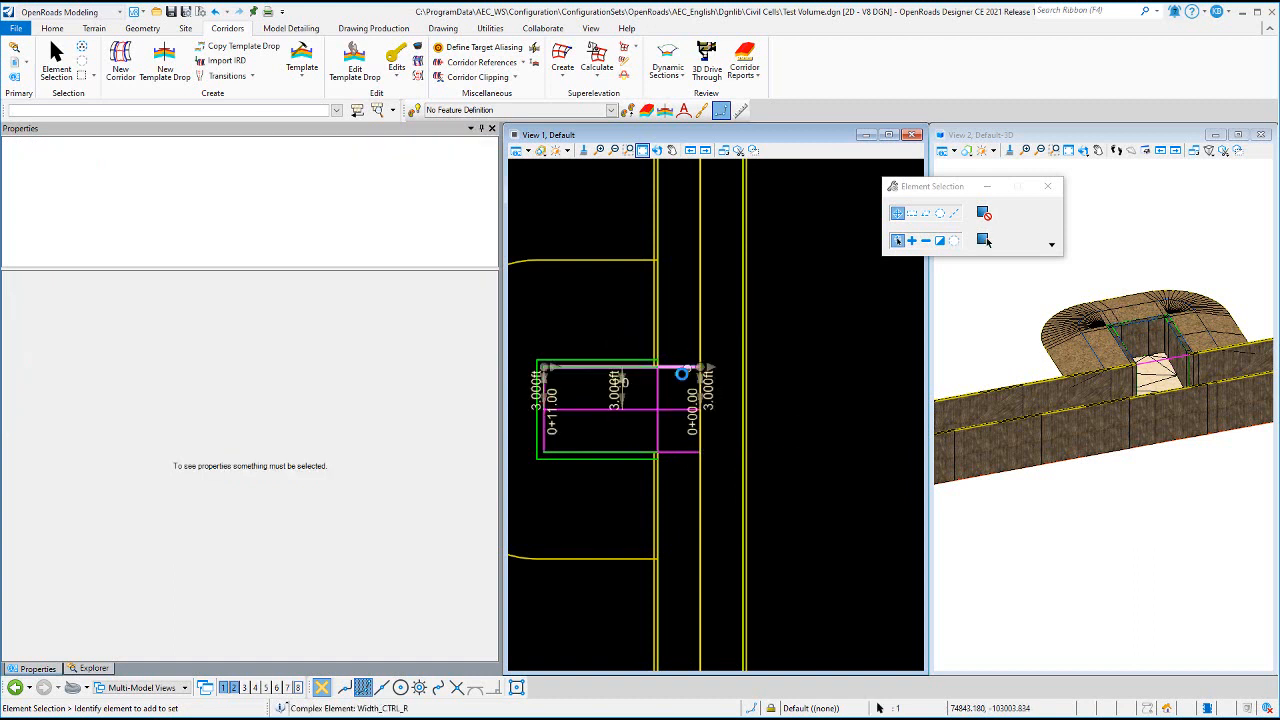
pyautogui.click(689, 453)
pyautogui.click(624, 331)
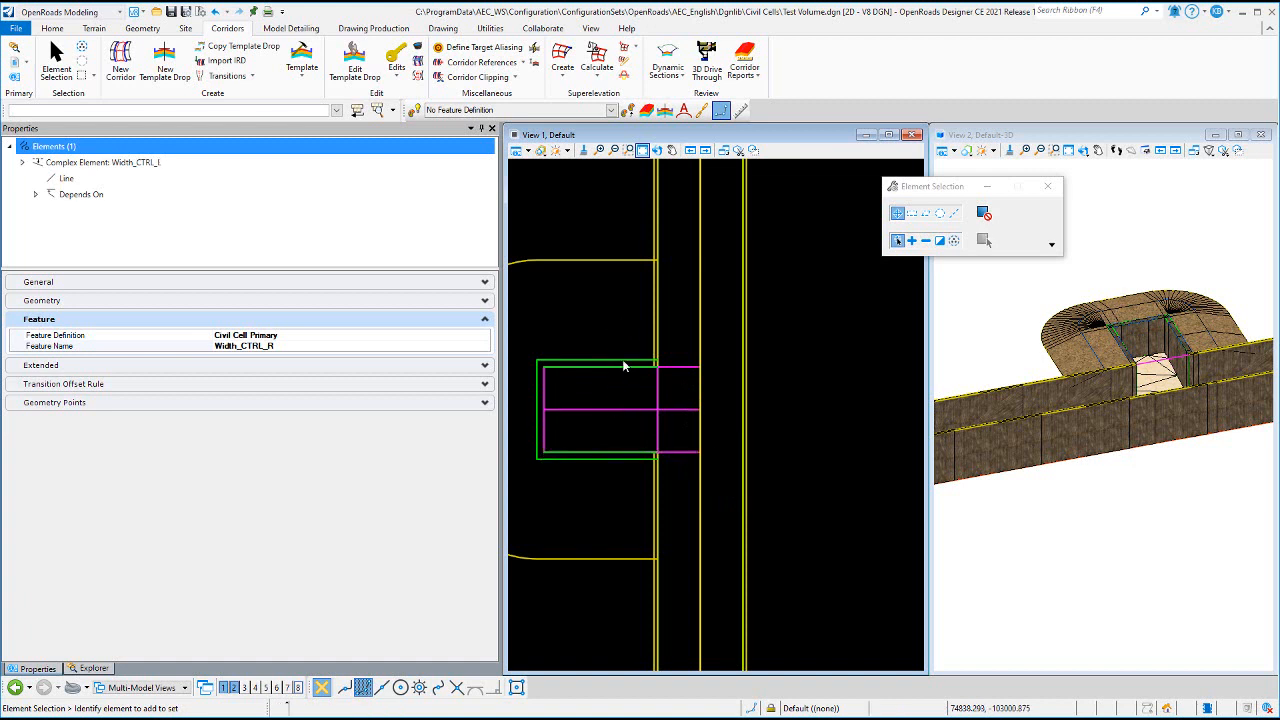
pyautogui.click(546, 388)
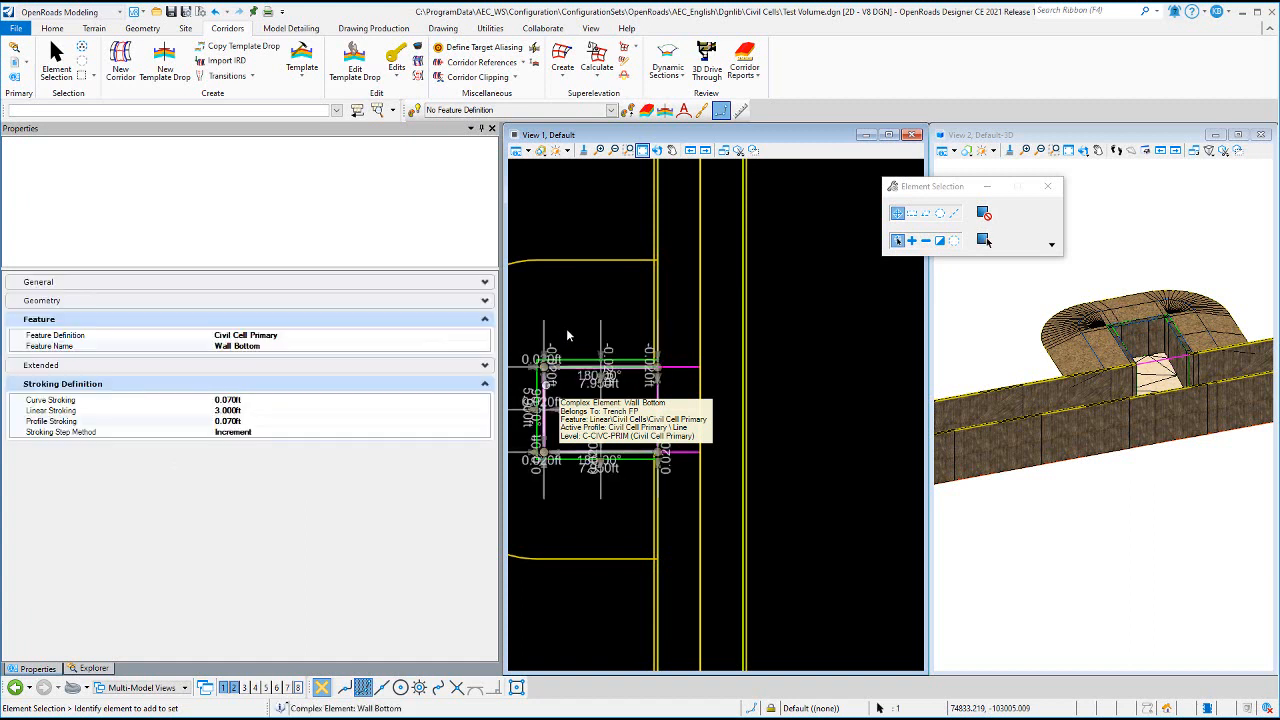
# - Inspect the Wall_TOP line at the back of the firing position and its 3D slope projection rule
pyautogui.press('Escape')
pyautogui.scroll(6, 539, 394)
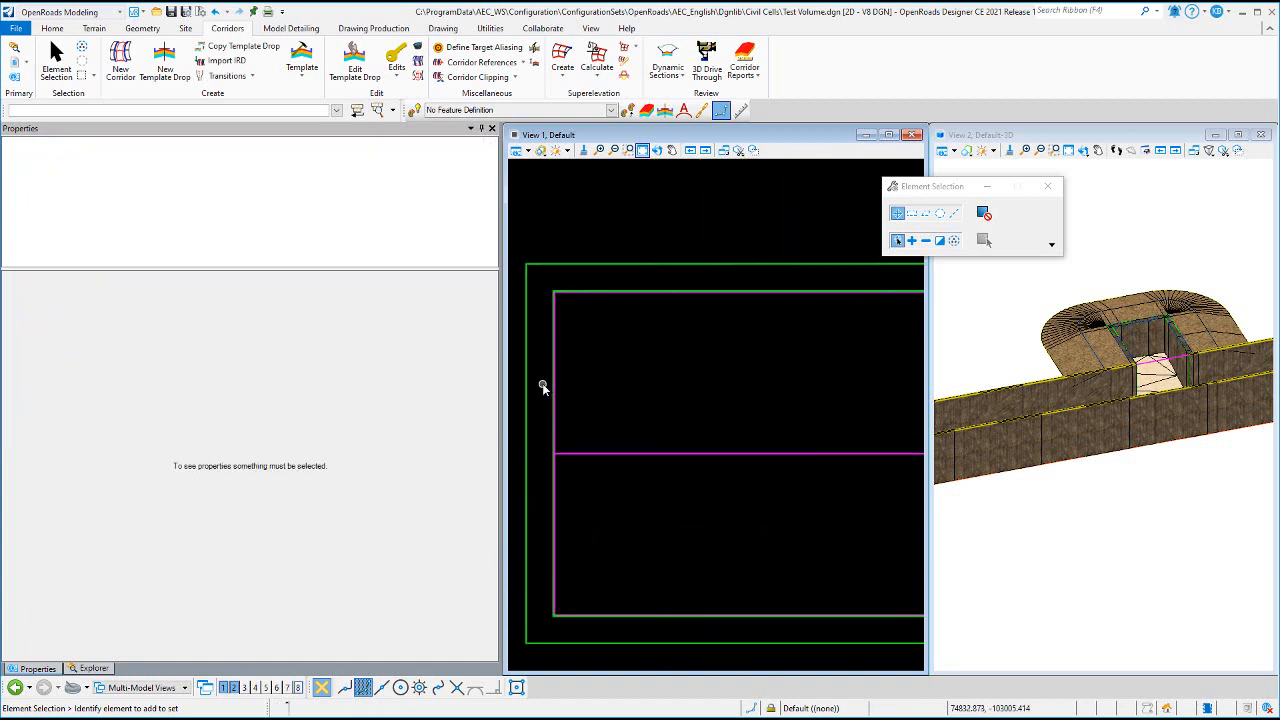
pyautogui.click(549, 380)
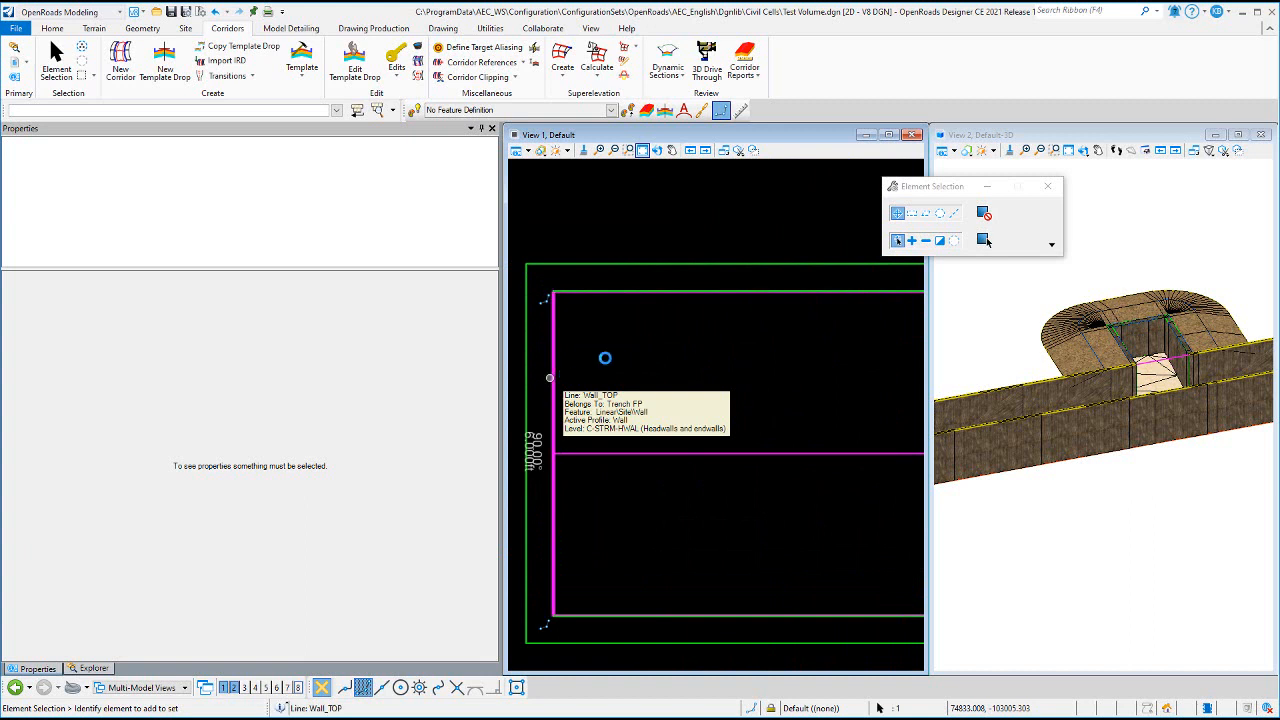
pyautogui.scroll(-3, 614, 358)
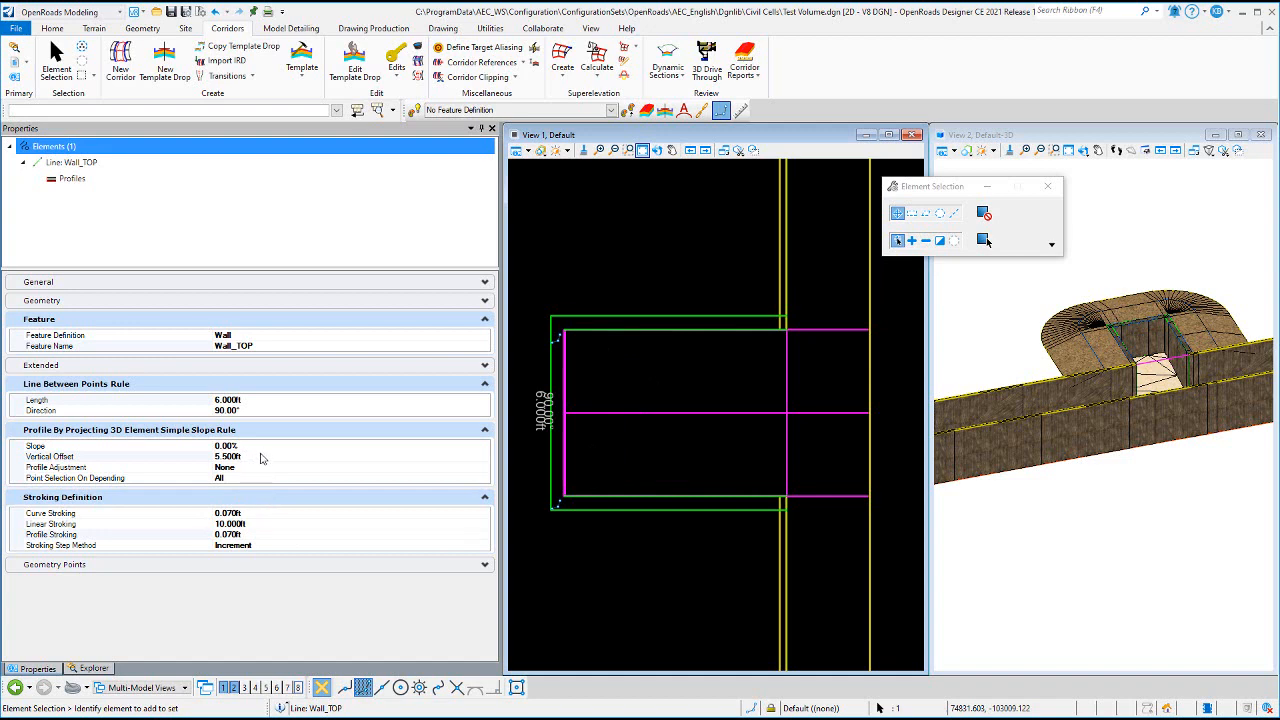
pyautogui.click(657, 202)
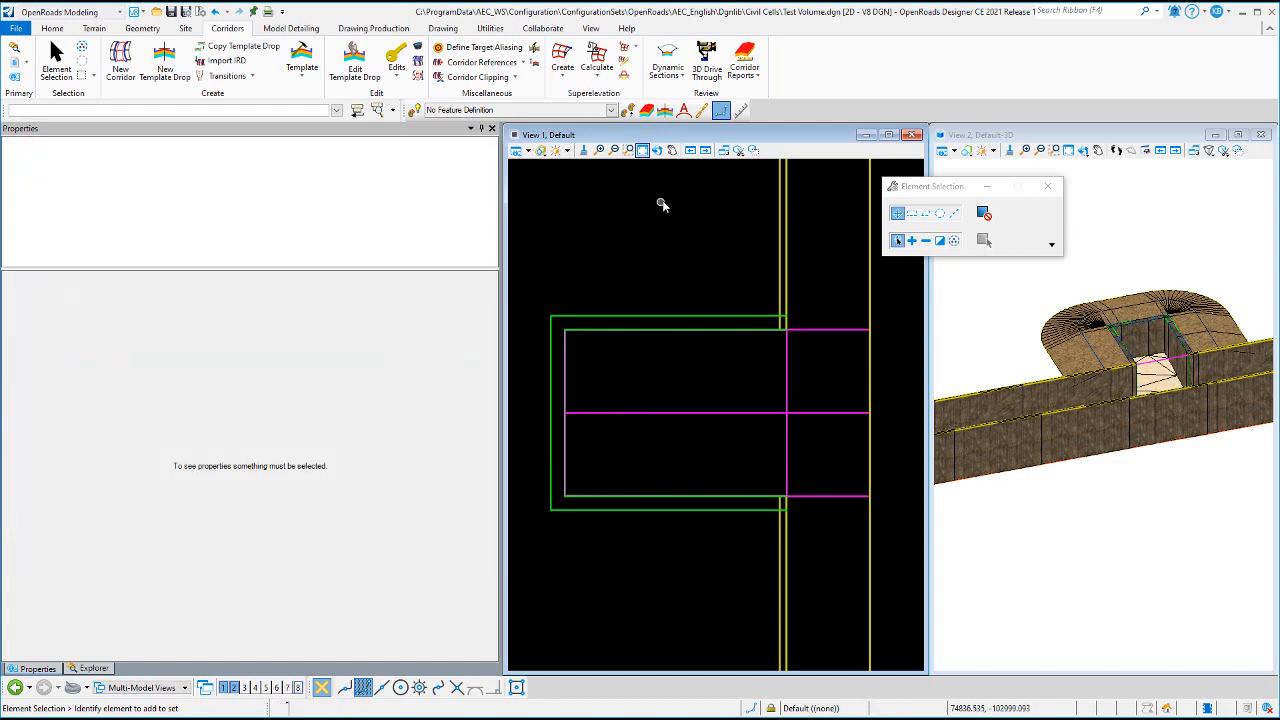
# - Inspect the Wall Bottom complex element's components and the profile rule of its Civil Cell Construction6 line
pyautogui.scroll(2, 573, 399)
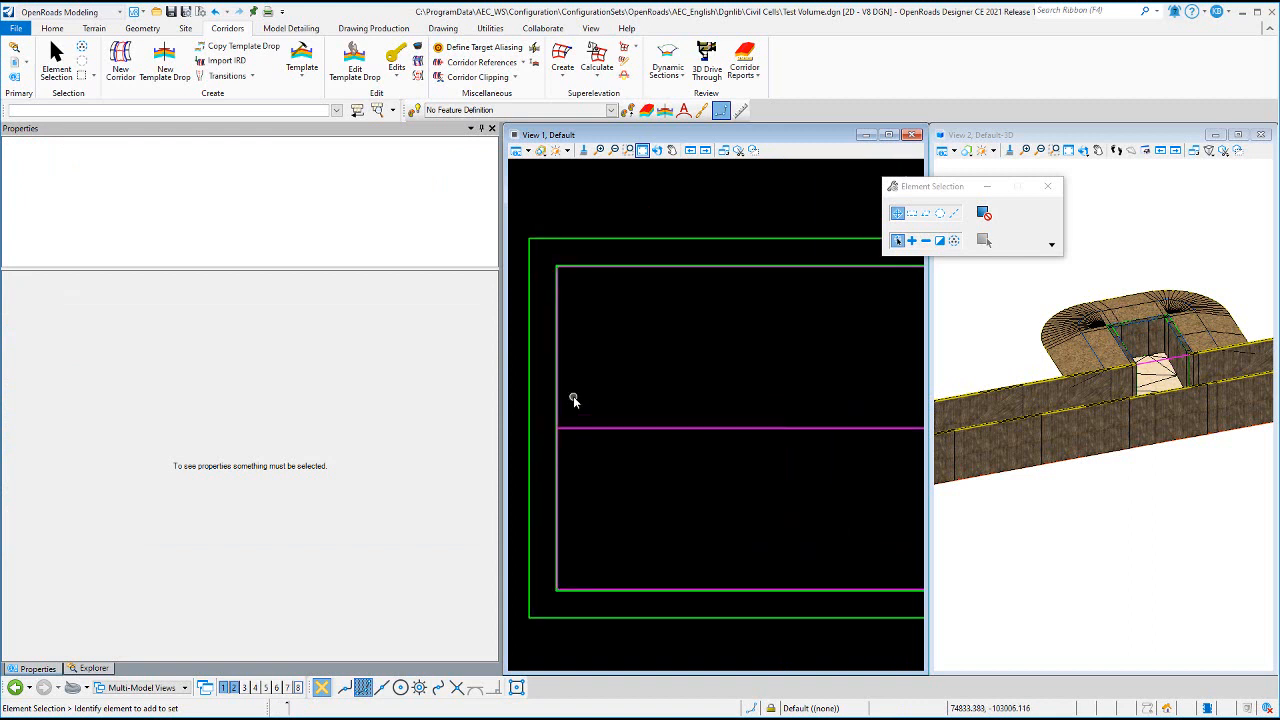
pyautogui.scroll(2, 567, 395)
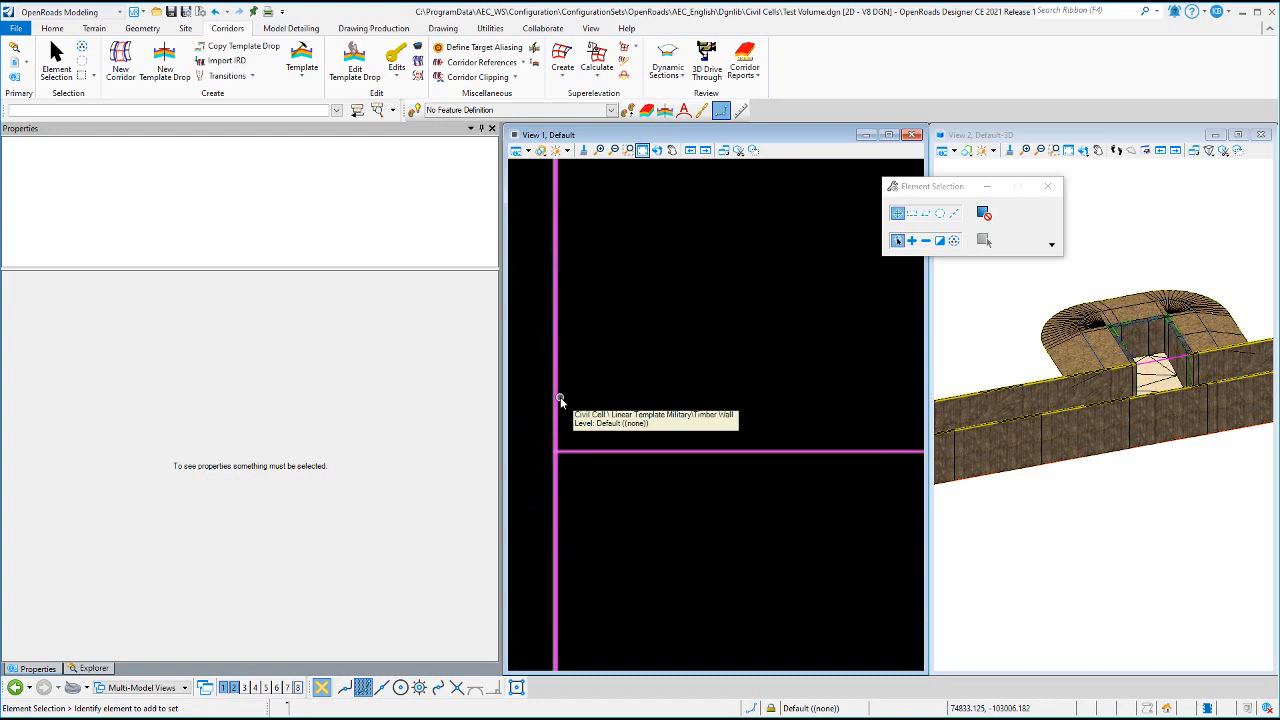
pyautogui.rightClick(560, 399)
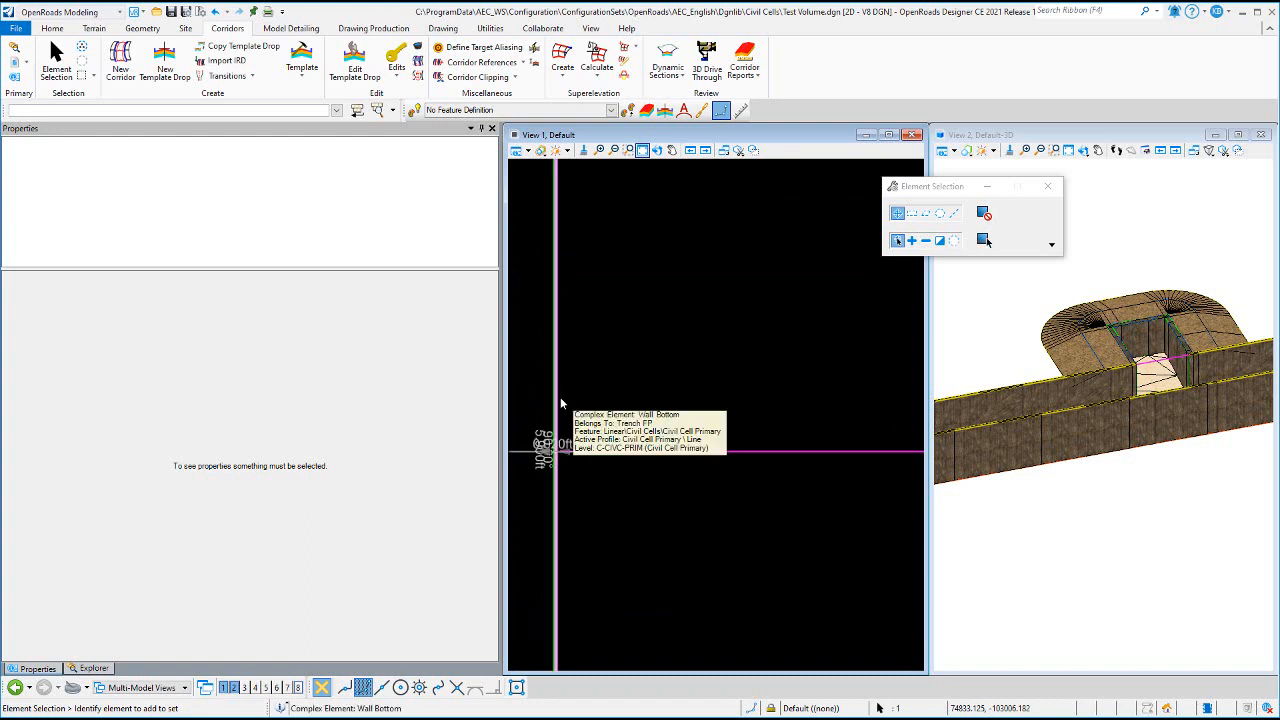
pyautogui.click(560, 398)
pyautogui.scroll(-4, 614, 395)
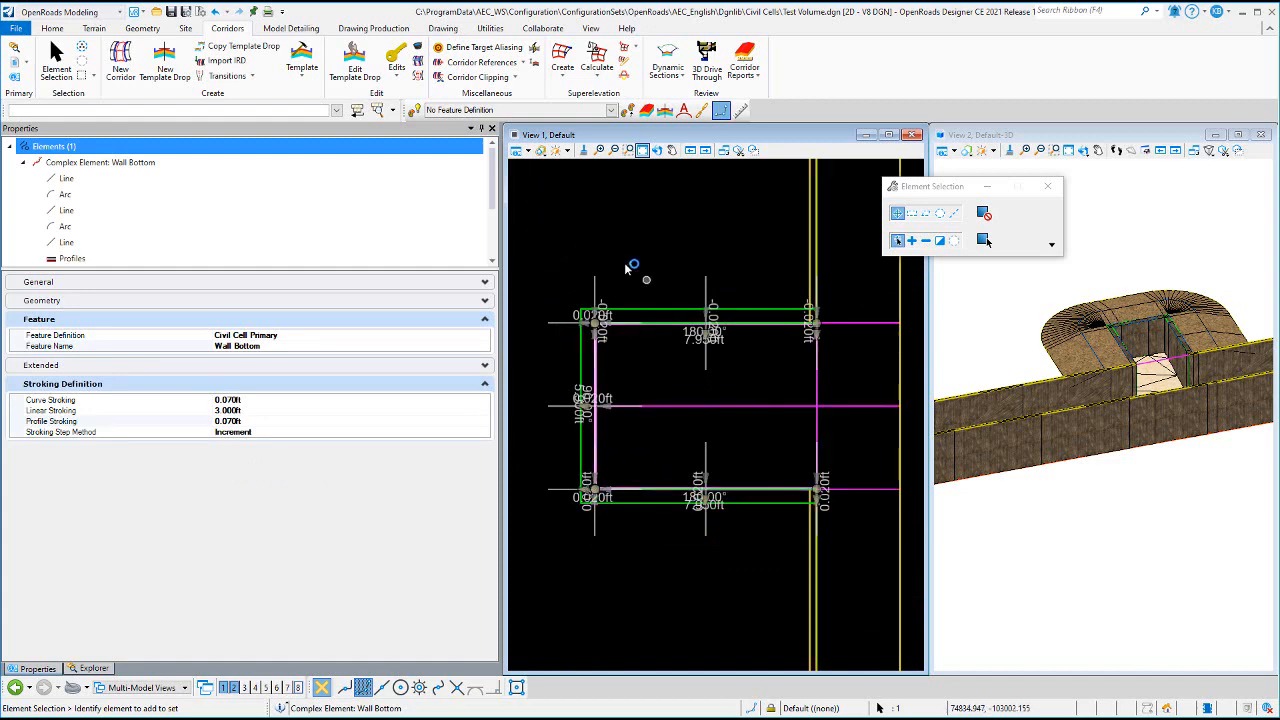
pyautogui.scroll(-2, 128, 208)
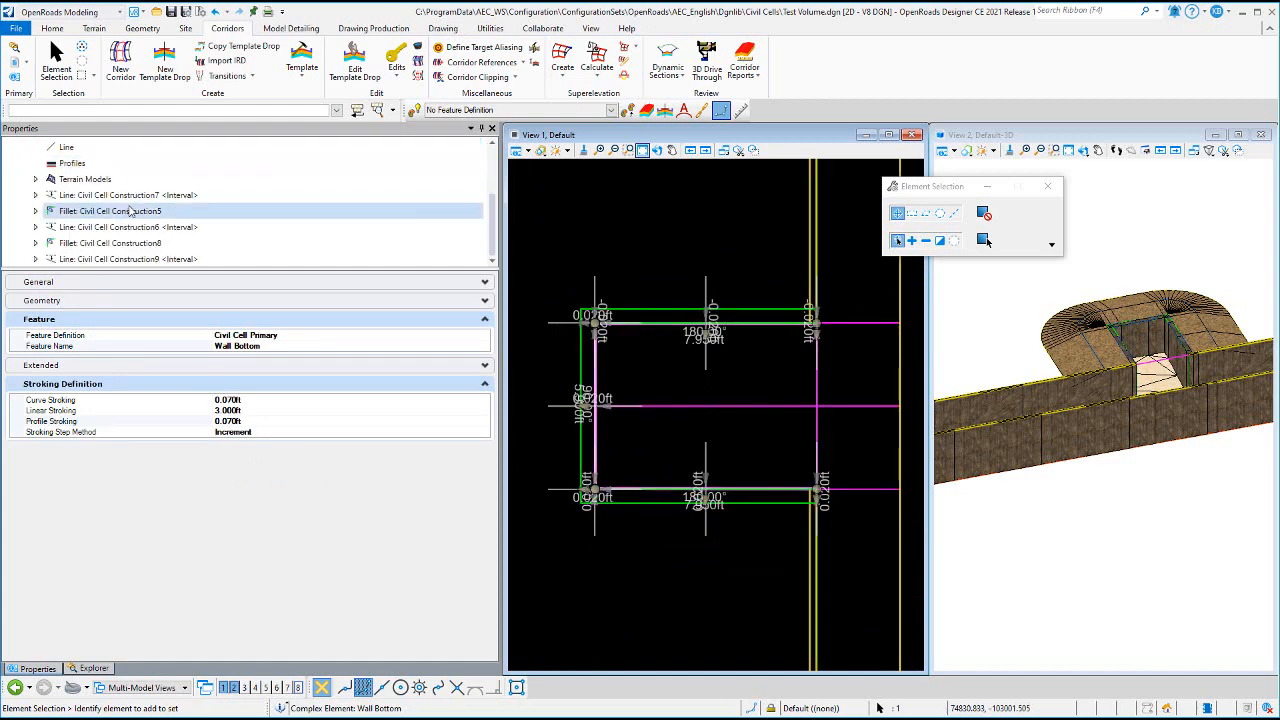
pyautogui.scroll(2, 252, 226)
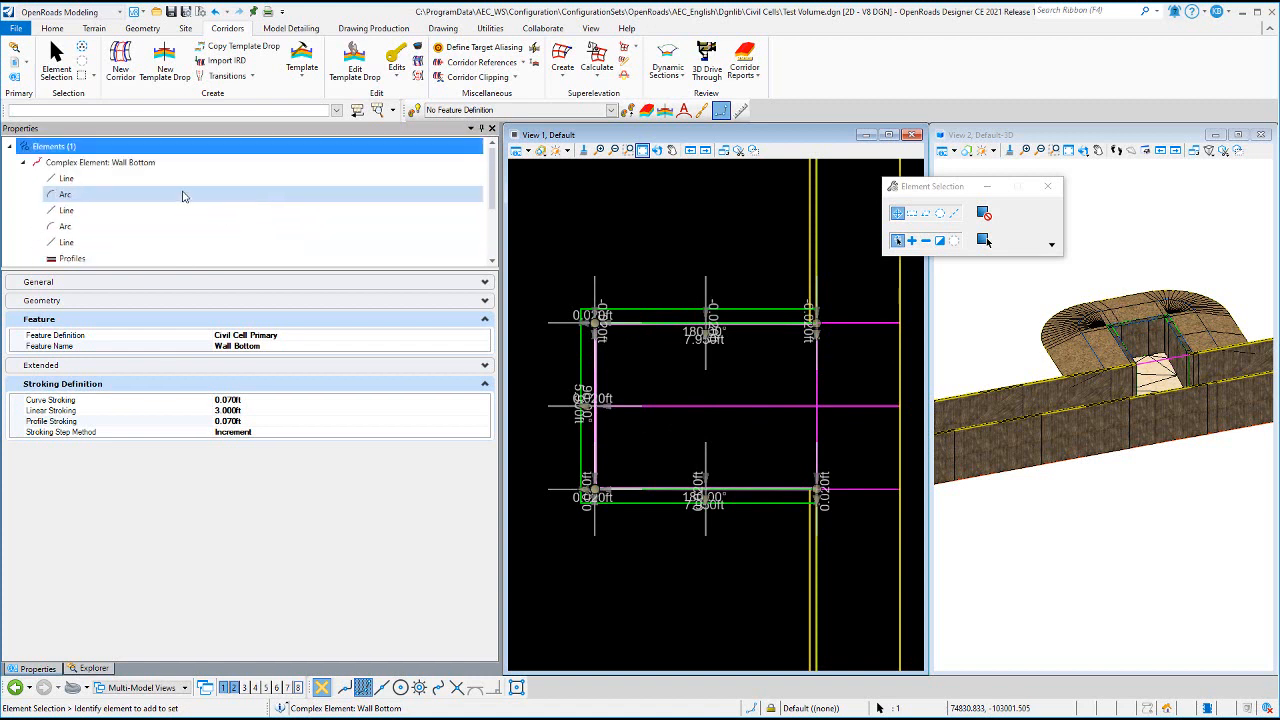
pyautogui.scroll(-2, 170, 240)
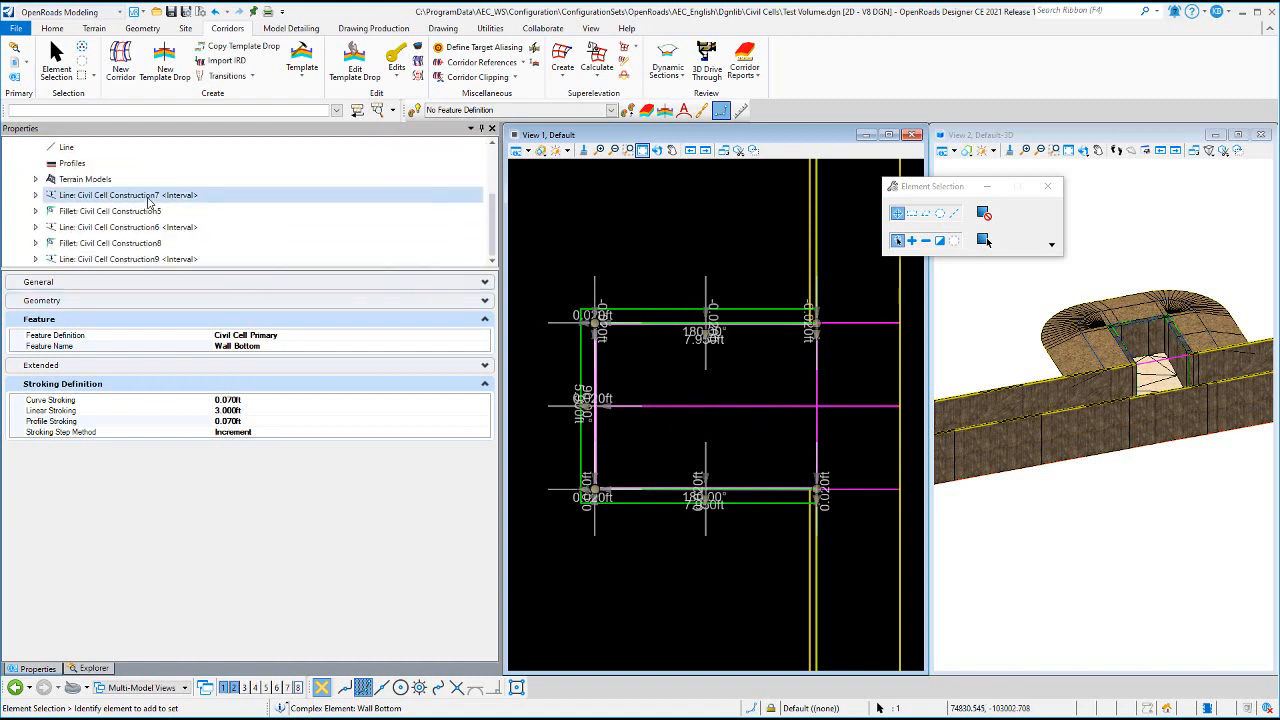
pyautogui.click(134, 230)
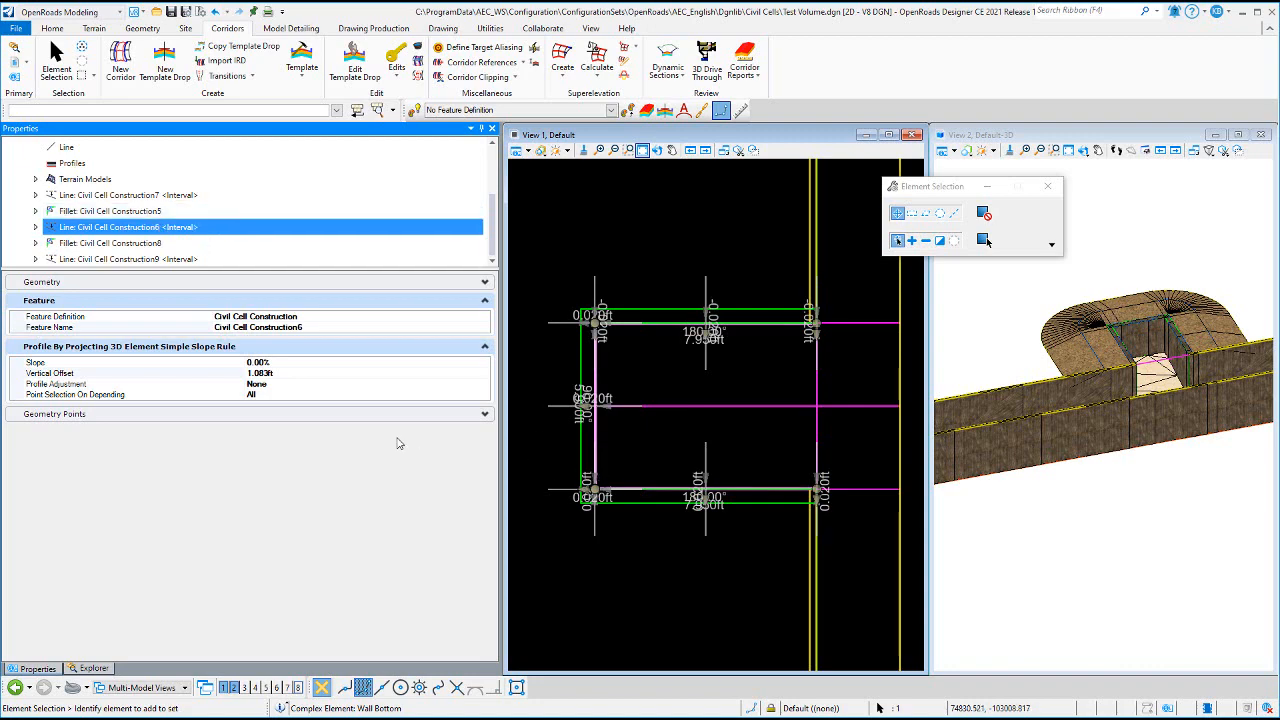
# - Rotate the 3D view to look down on the trench floor and firing position, and clear the element selection
pyautogui.click(1083, 150)
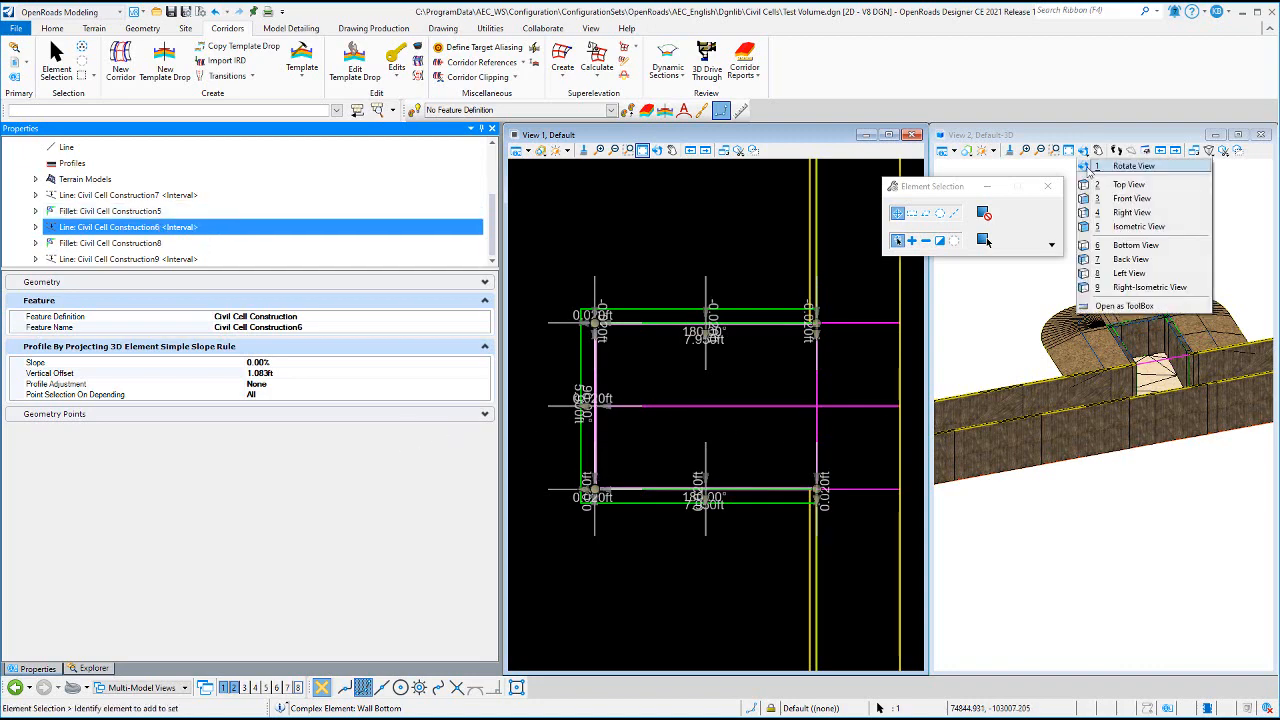
pyautogui.click(1133, 166)
pyautogui.click(1168, 305)
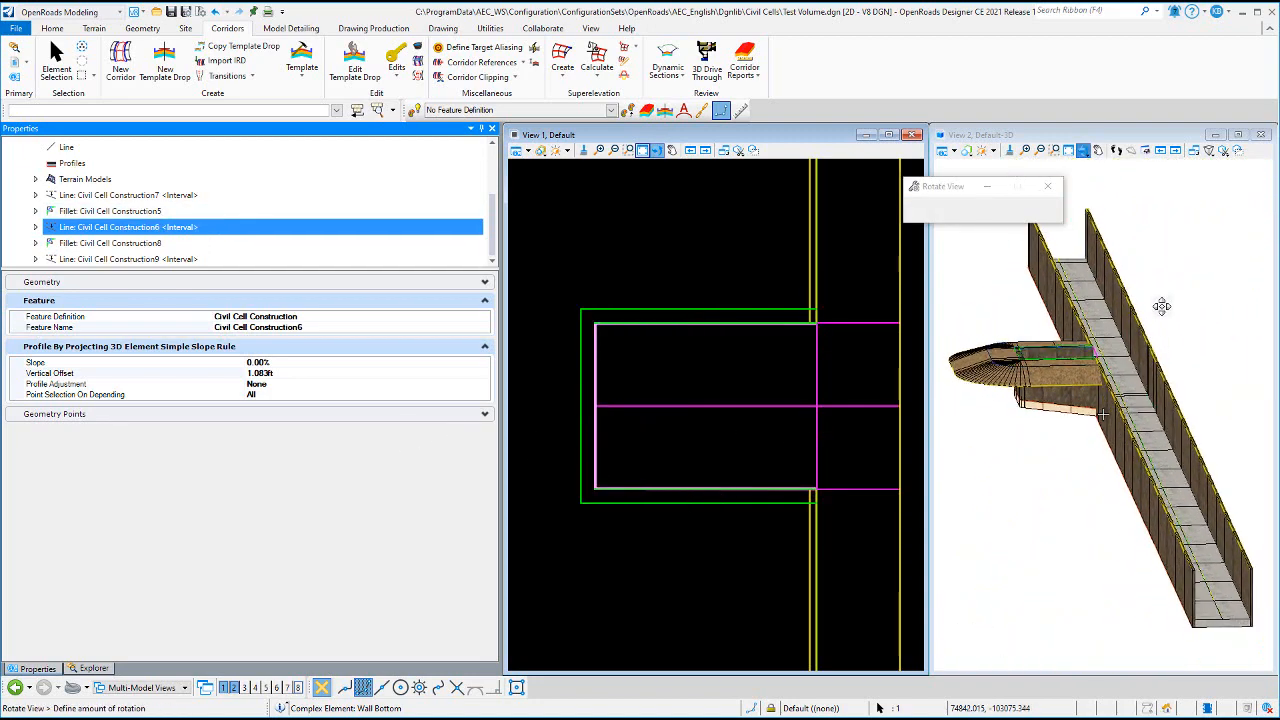
pyautogui.click(1154, 300)
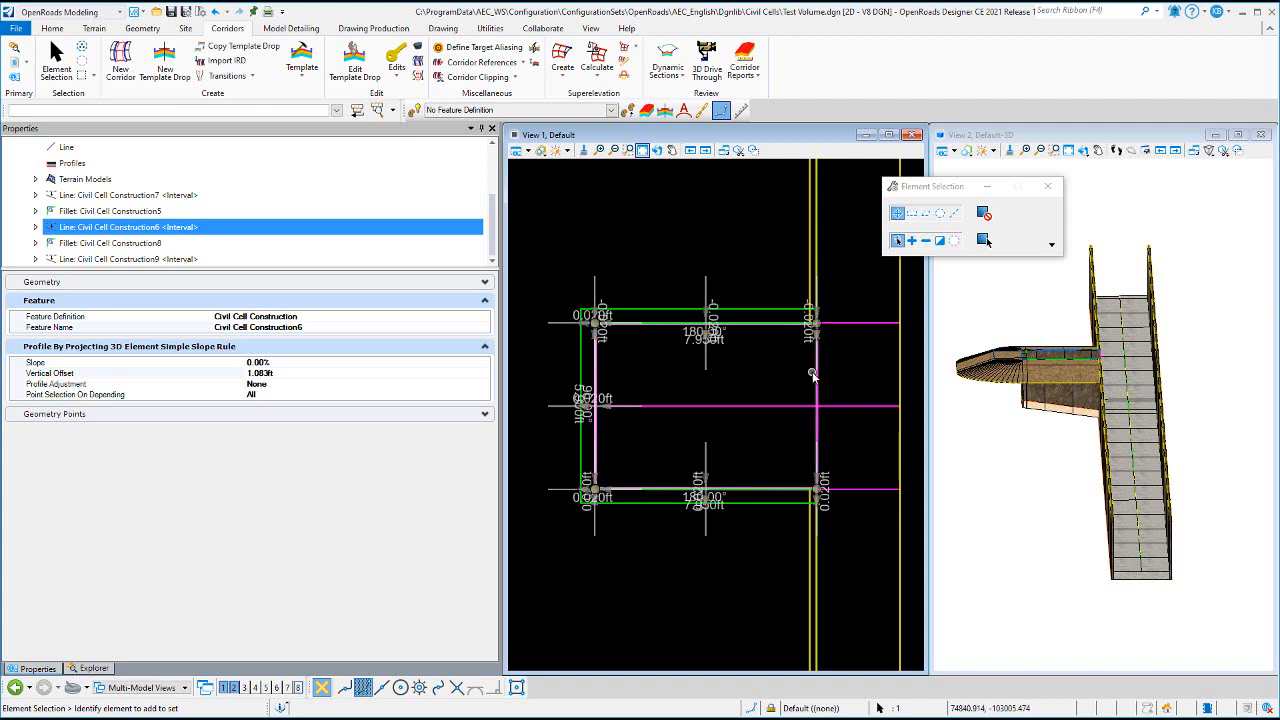
pyautogui.click(818, 305)
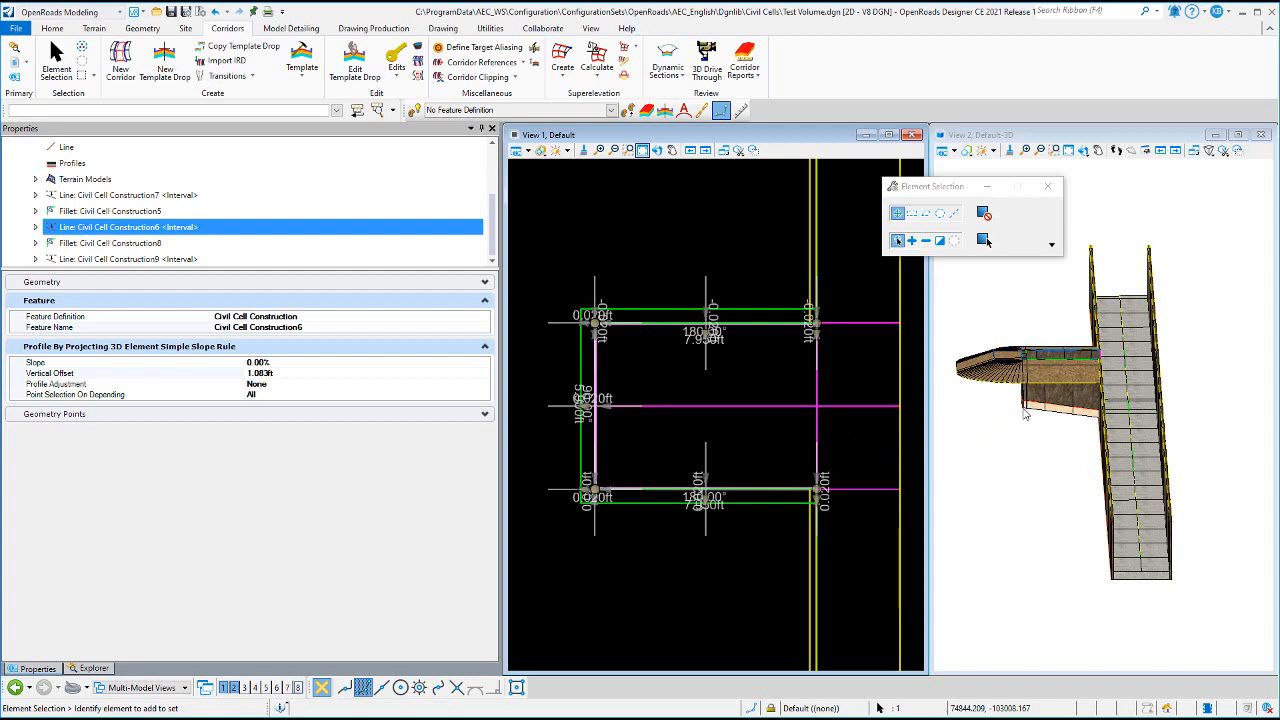
pyautogui.click(653, 250)
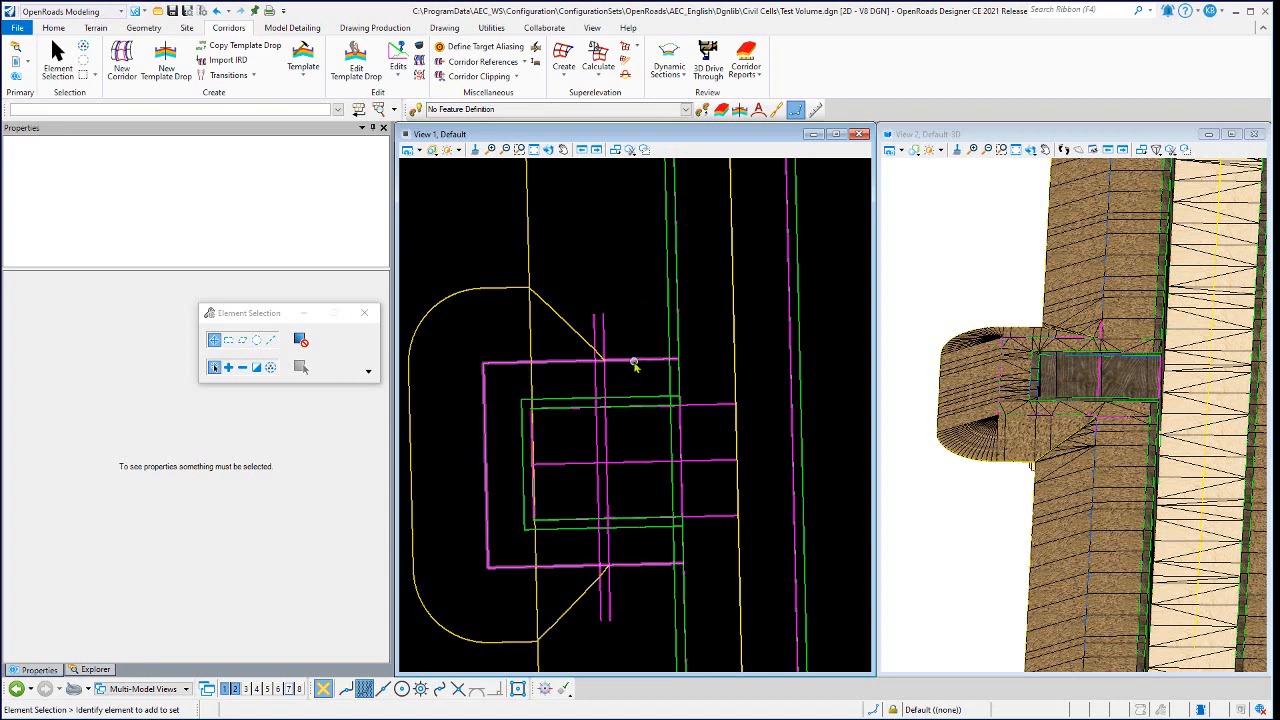
# - Inspect the FP Shoulder Offset CTRL1 interval and the FP Shoulder Offset CTRL line around the firing position with their offsets
pyautogui.moveTo(626, 364)
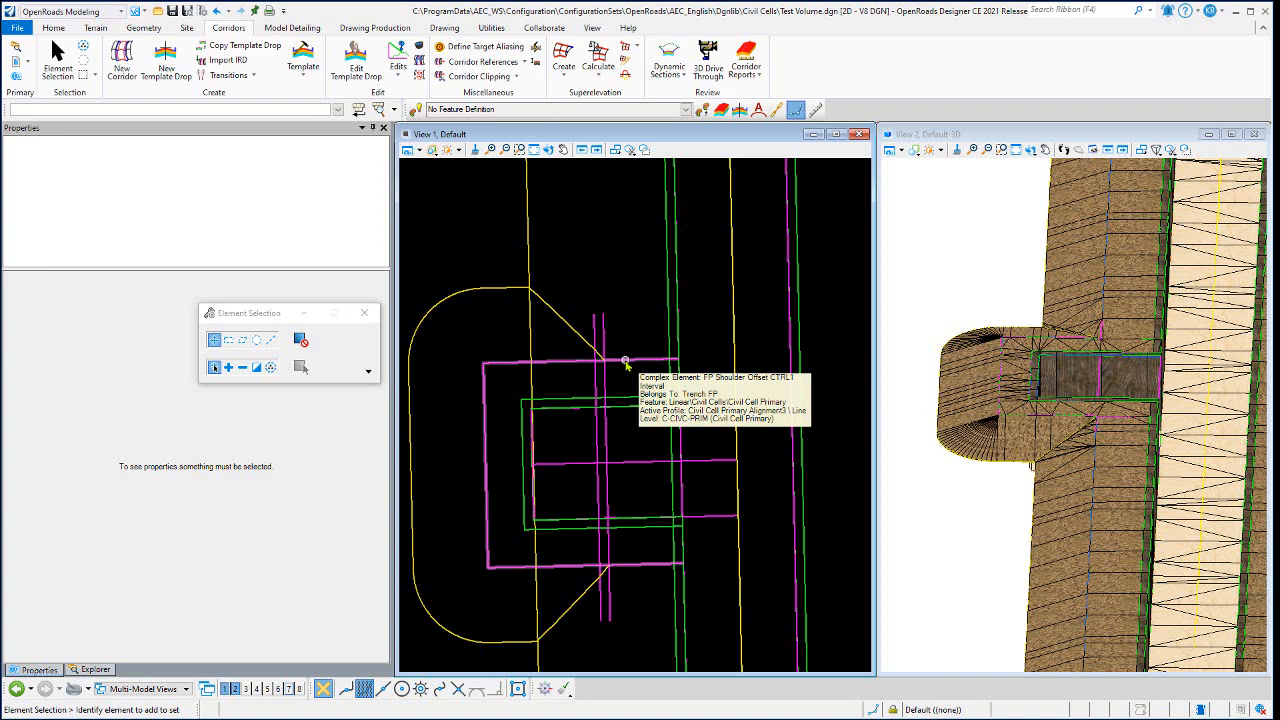
pyautogui.click(626, 362)
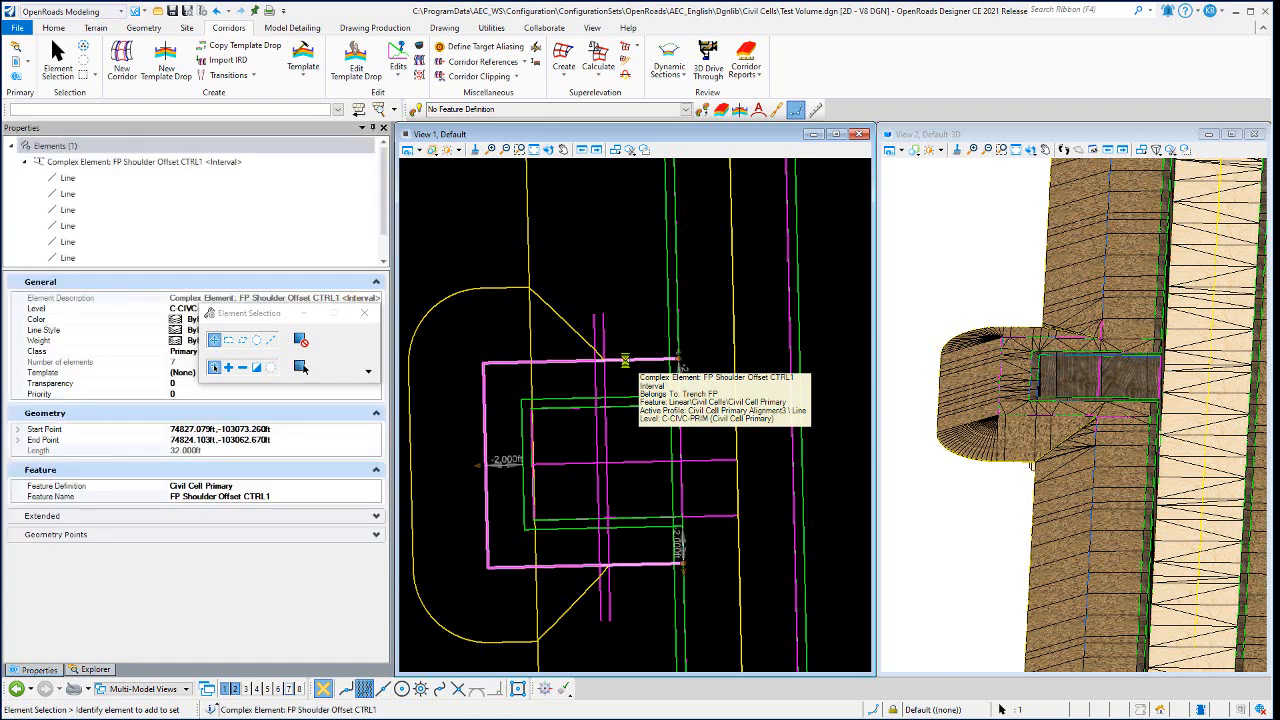
pyautogui.click(638, 312)
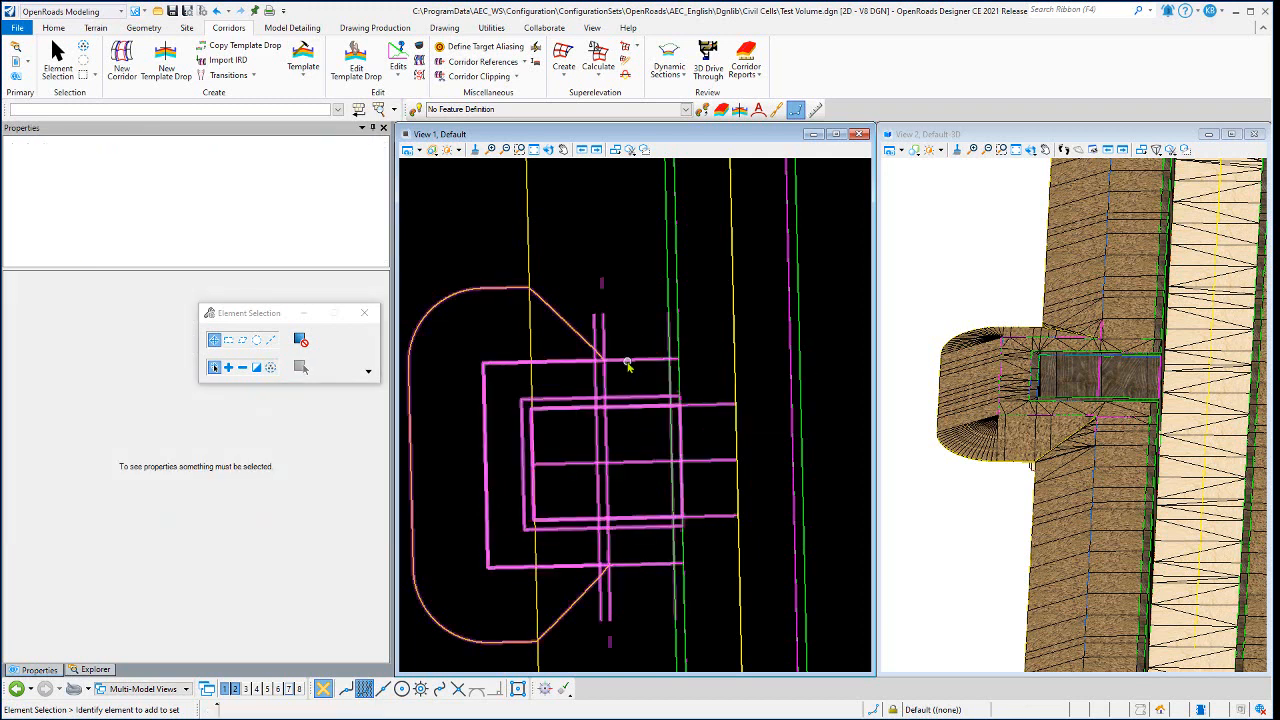
pyautogui.moveTo(628, 365)
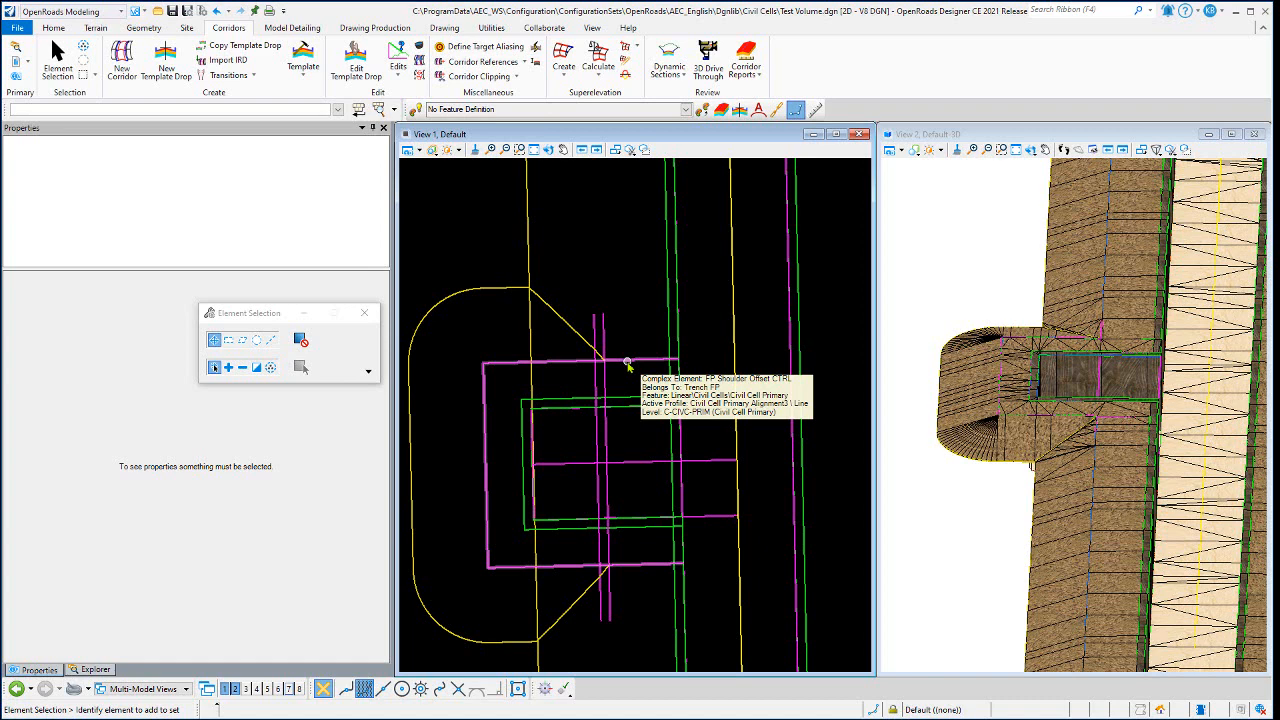
pyautogui.click(628, 365)
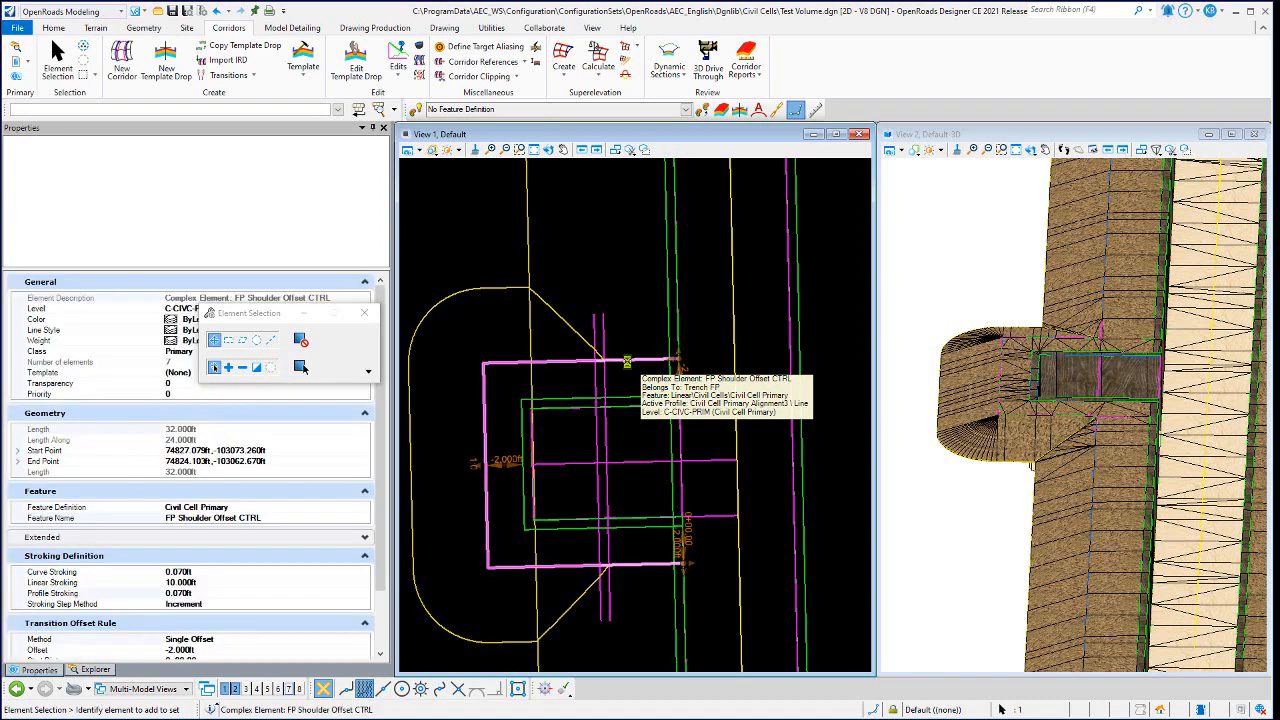
pyautogui.click(501, 457)
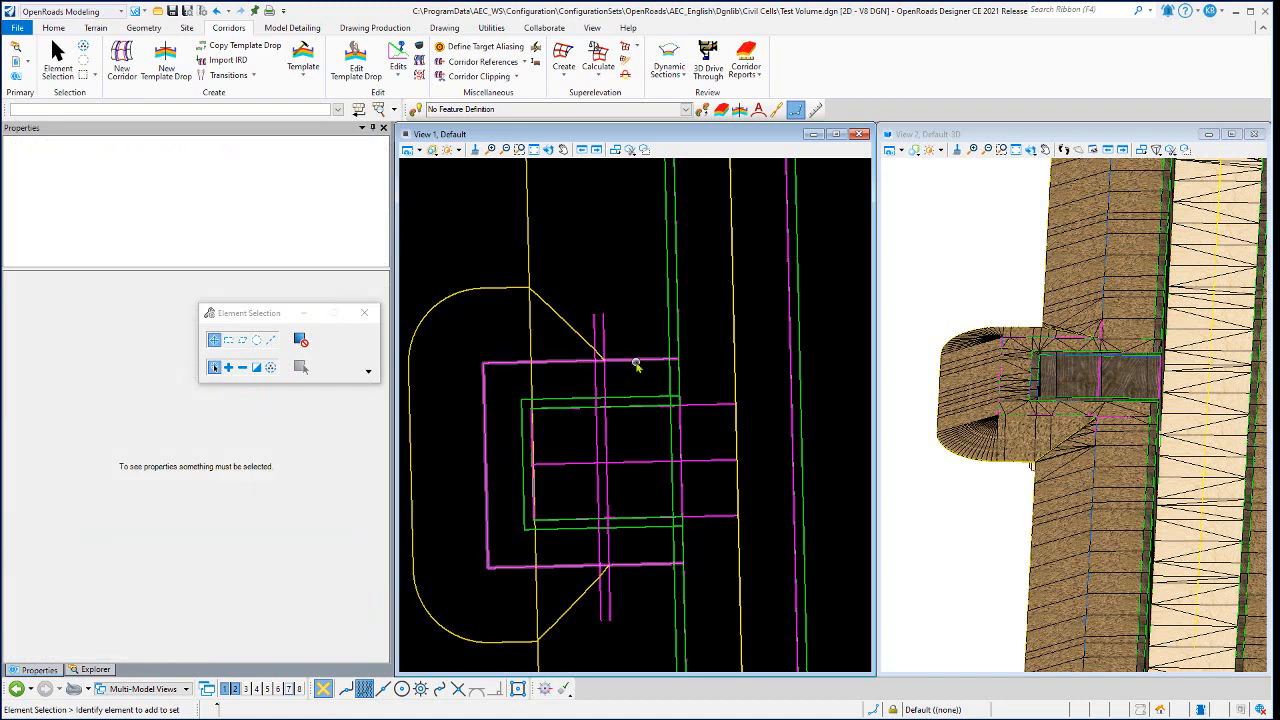
pyautogui.moveTo(636, 366)
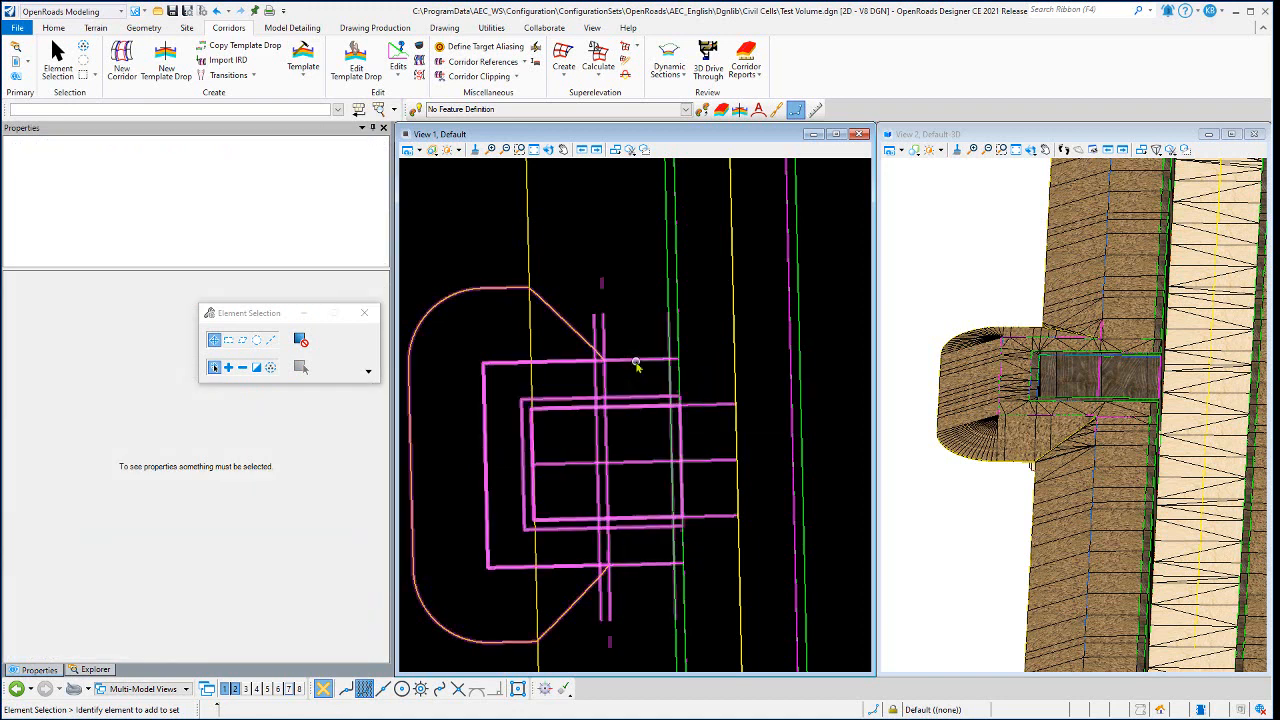
pyautogui.click(636, 366)
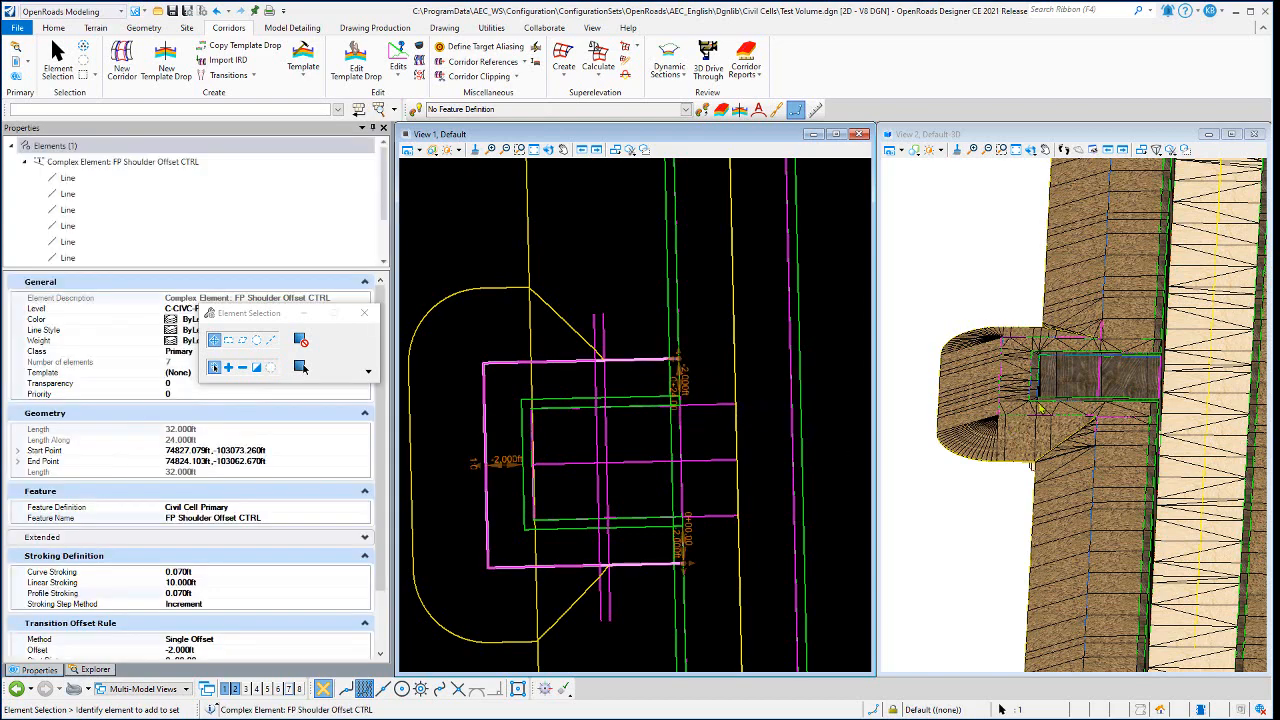
# - Open the Shoulder surface template applied around the firing position, examine its null points closely, and close it without changes
pyautogui.scroll(3, 1030, 400)
pyautogui.click(997, 322)
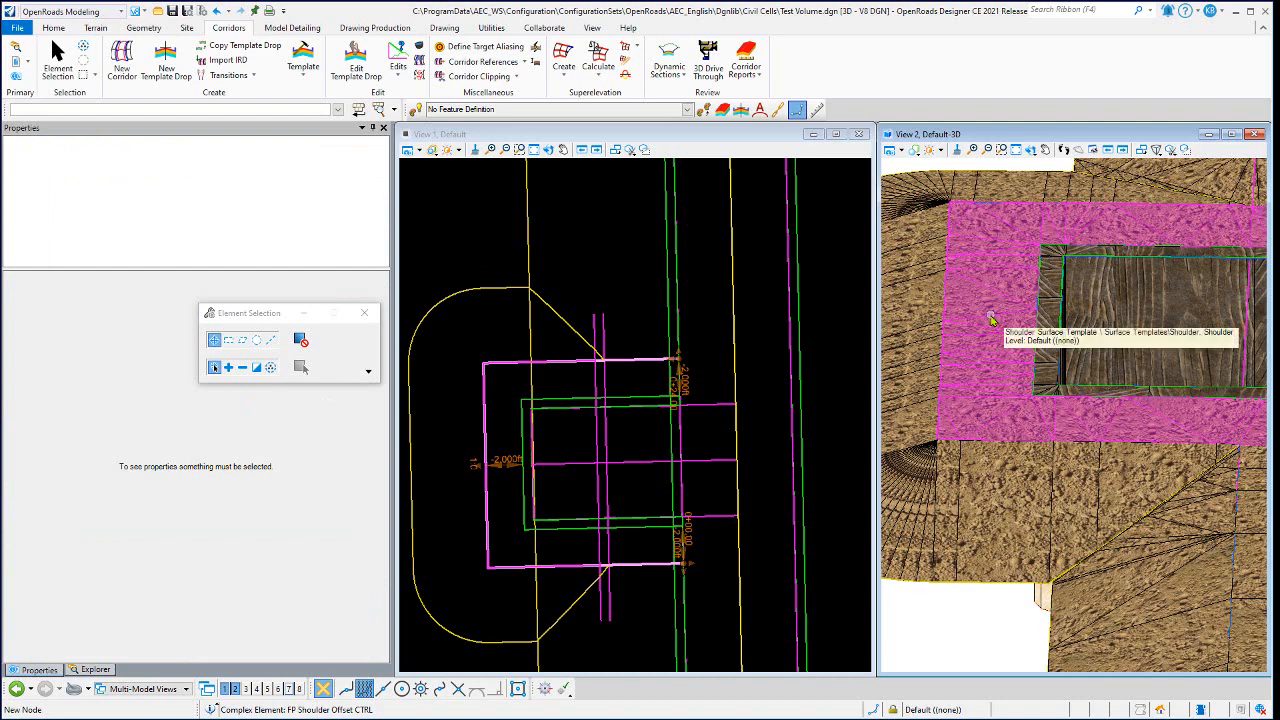
pyautogui.scroll(-2, 991, 320)
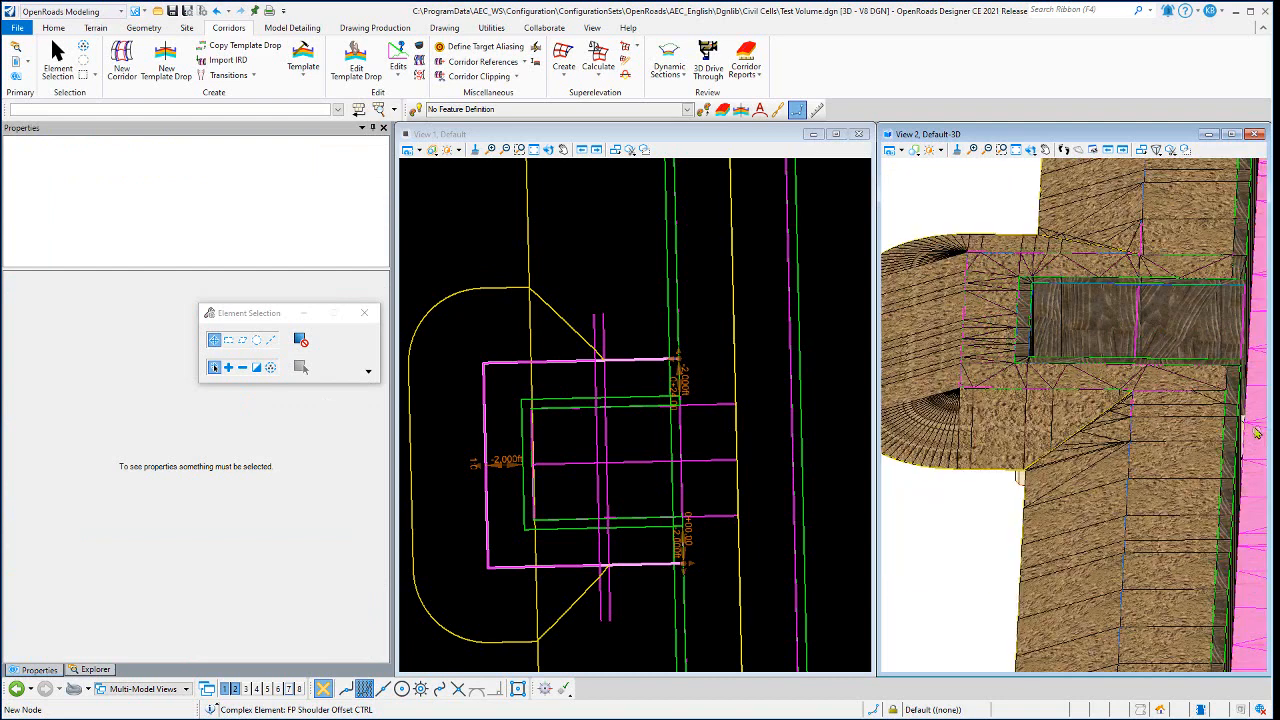
pyautogui.click(1090, 378)
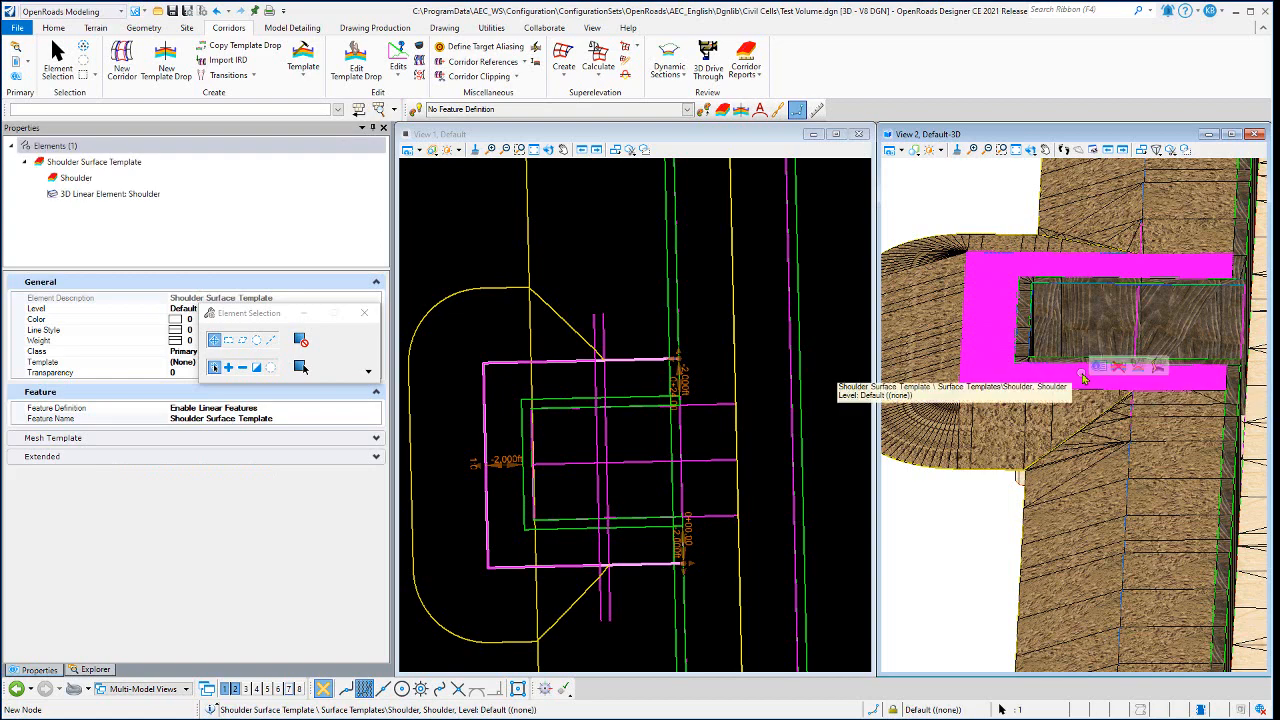
pyautogui.click(1136, 372)
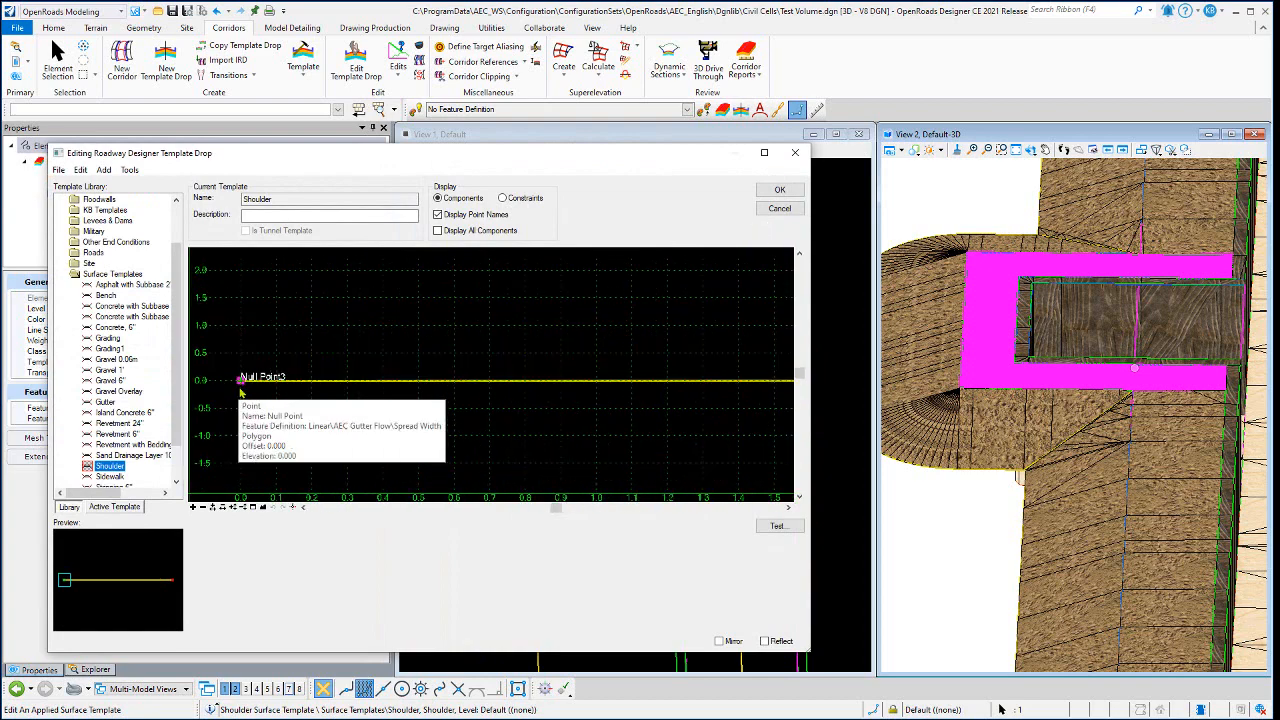
pyautogui.scroll(10, 240, 383)
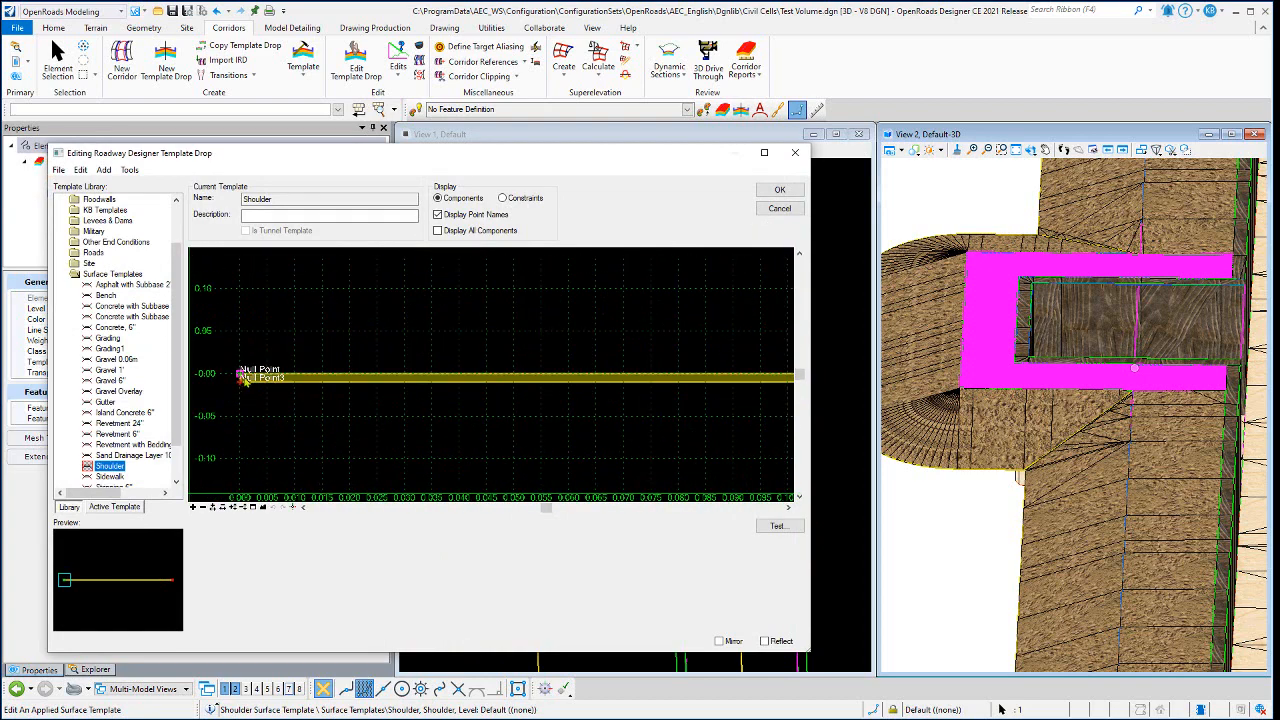
pyautogui.click(779, 209)
# - Inspect the FP Shoulder Offset CTRL line again and the Slope CTRL line with its slope projection rule
pyautogui.click(589, 272)
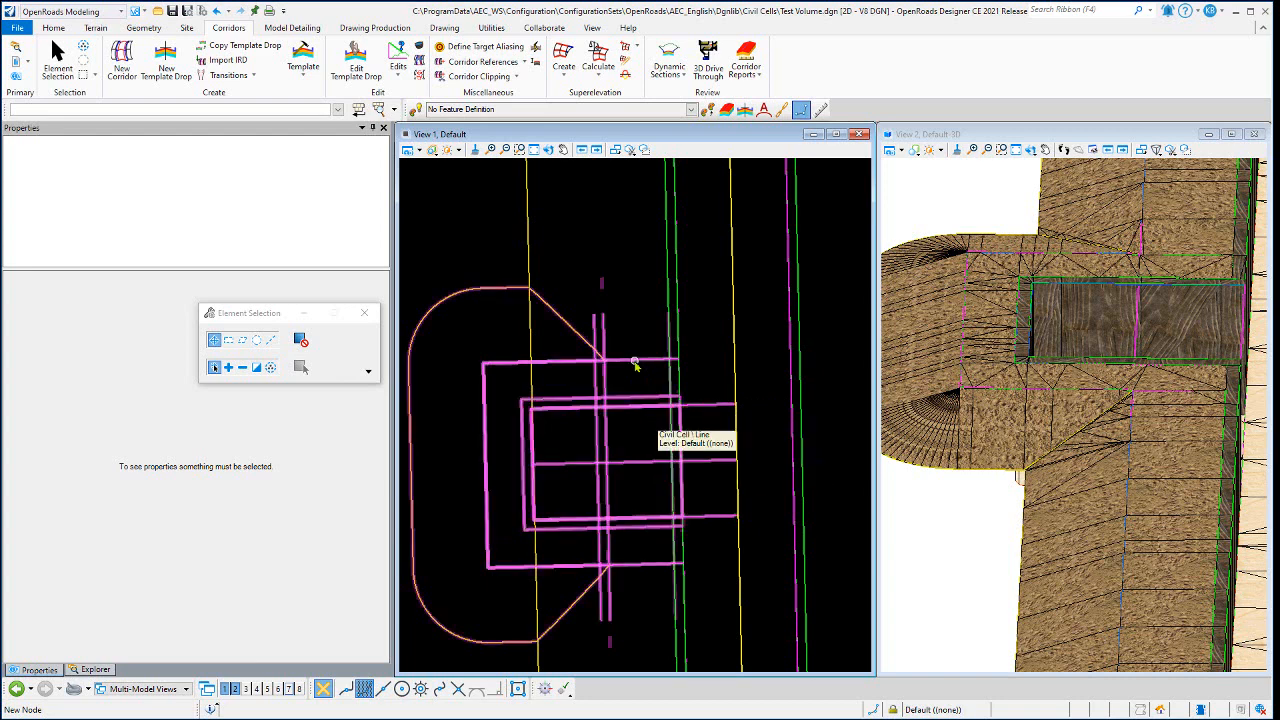
pyautogui.click(634, 365)
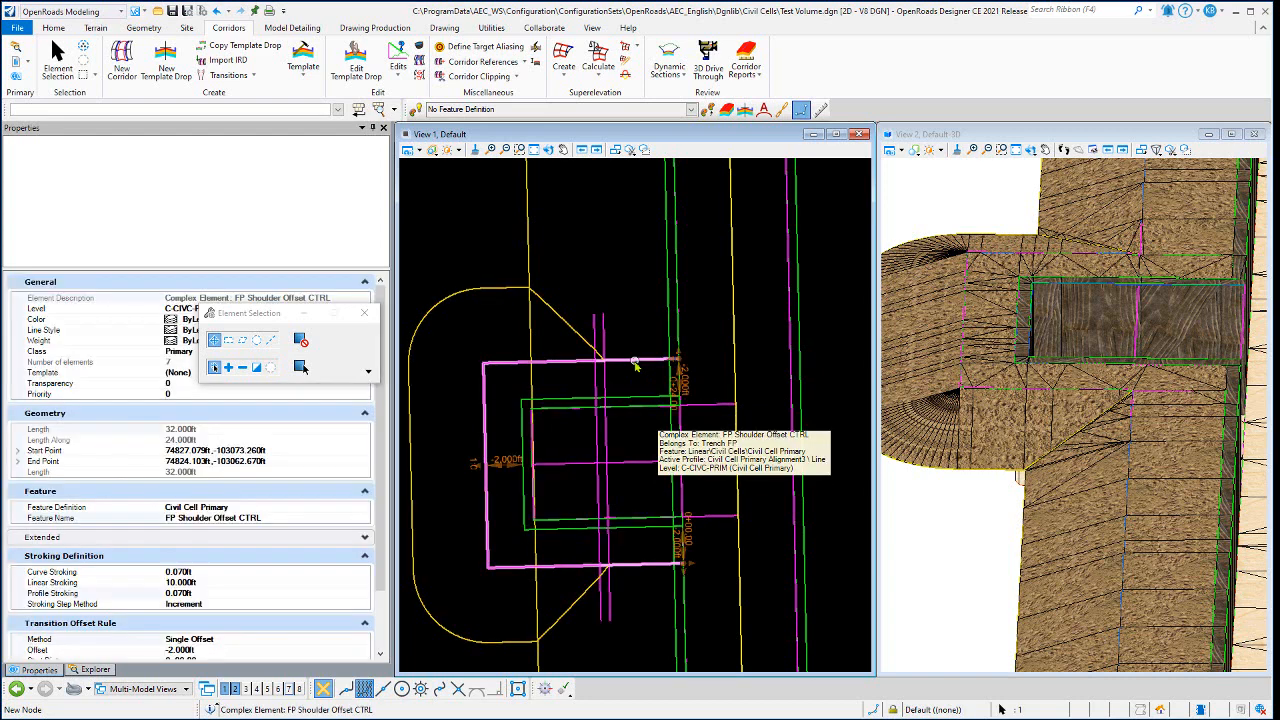
pyautogui.click(625, 306)
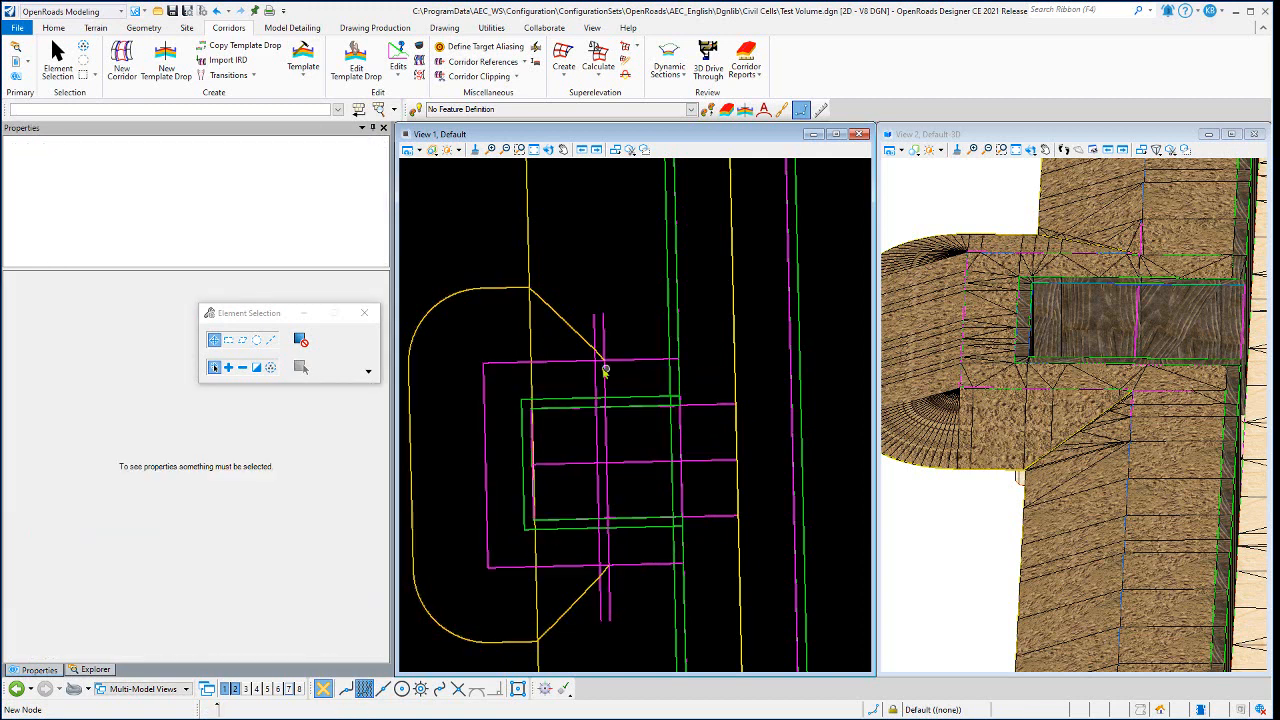
pyautogui.click(522, 368)
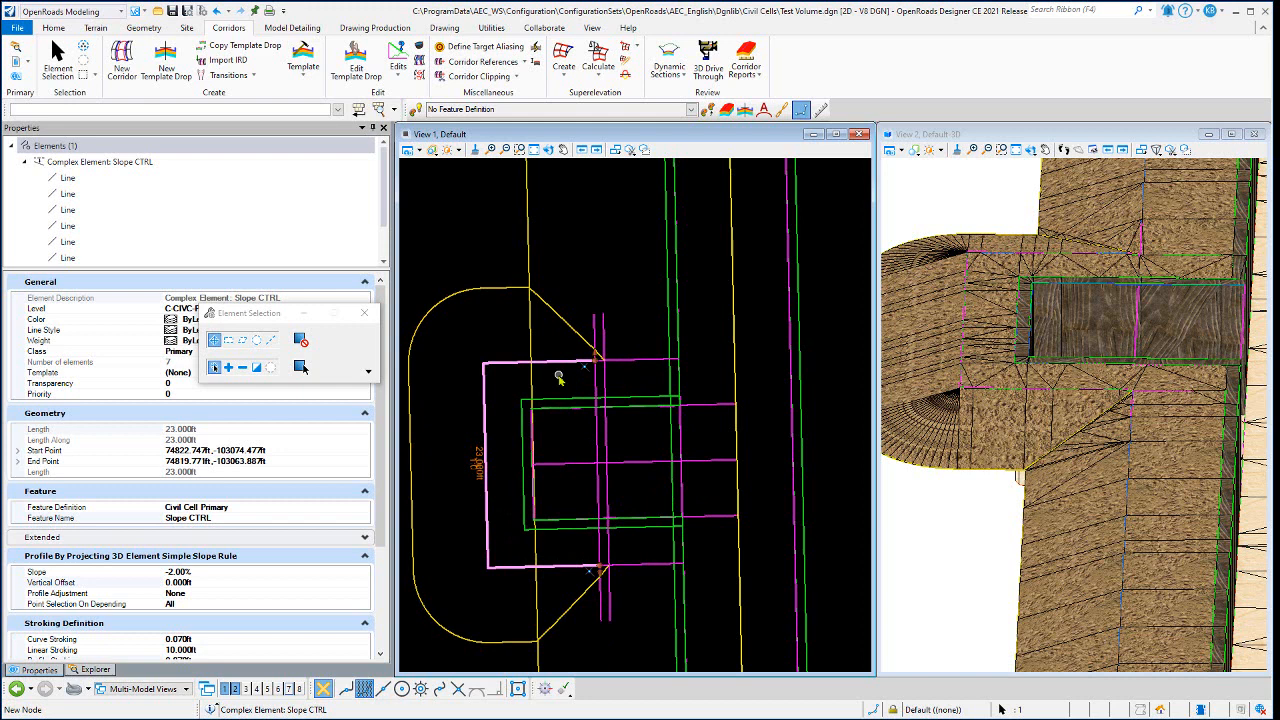
pyautogui.click(586, 308)
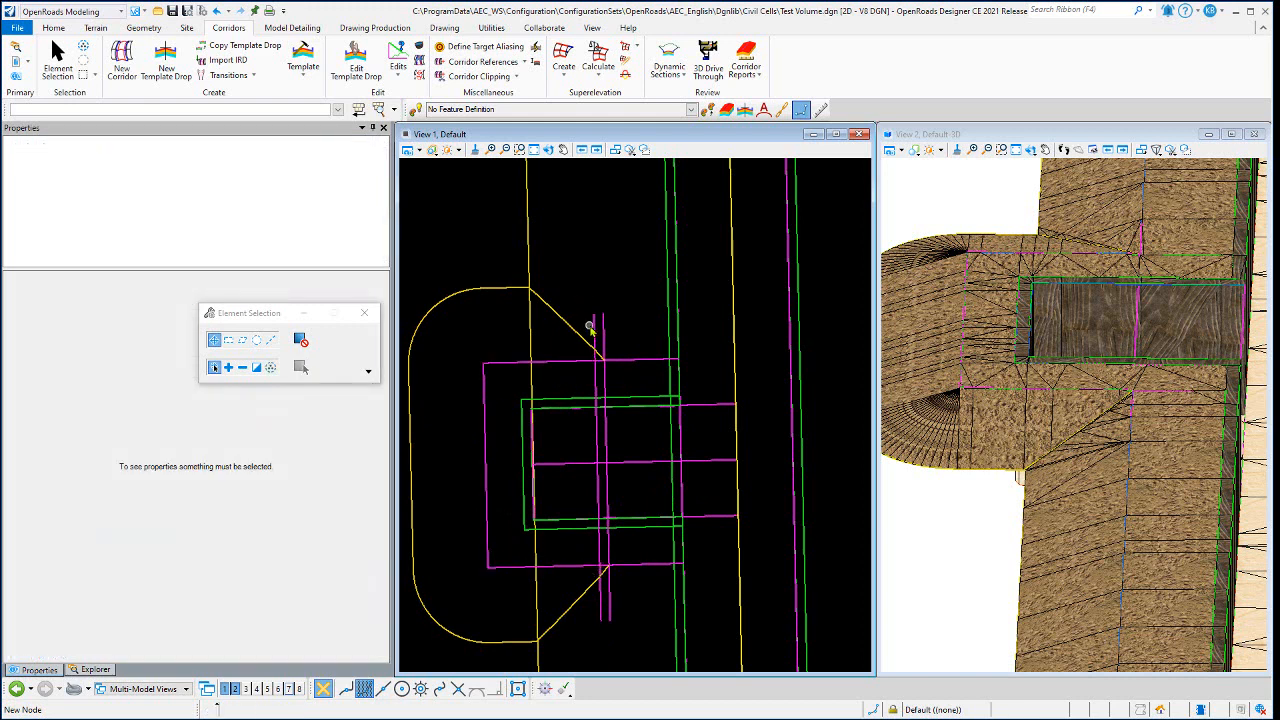
# - Inspect the Profile Transition CTRL line and its transition offset rule, and clear the selection
pyautogui.click(604, 398)
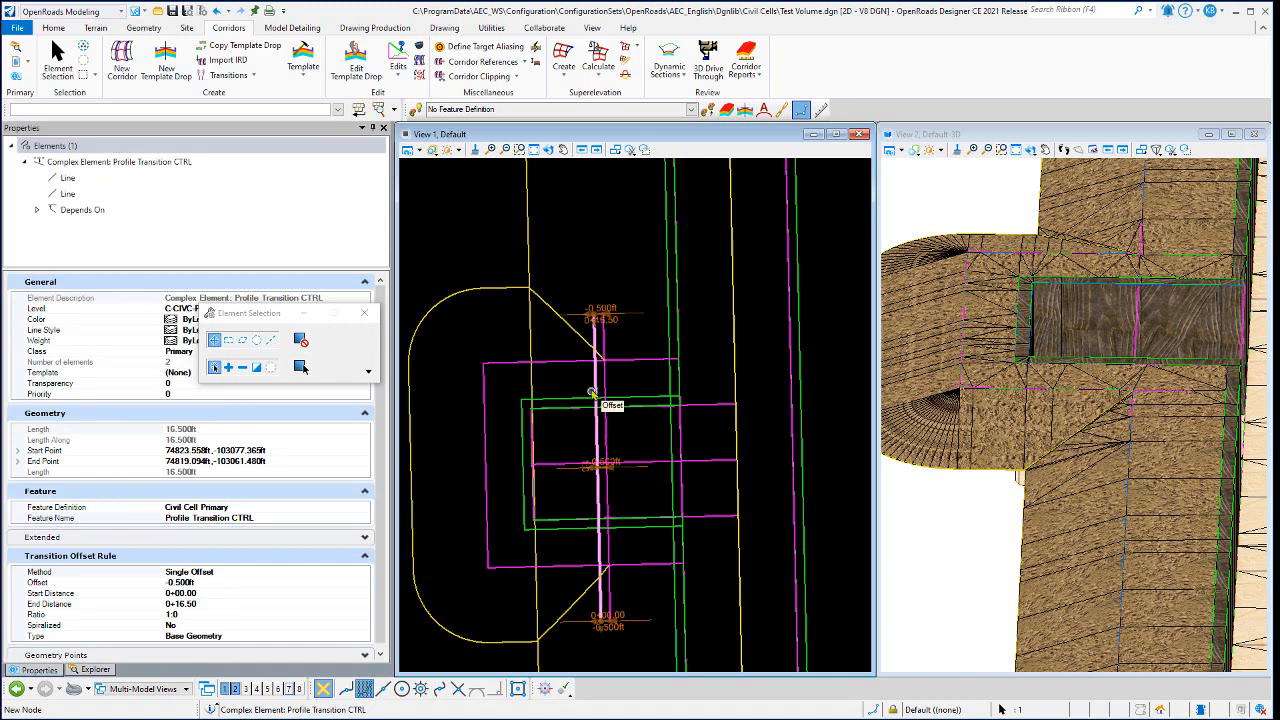
pyautogui.click(604, 249)
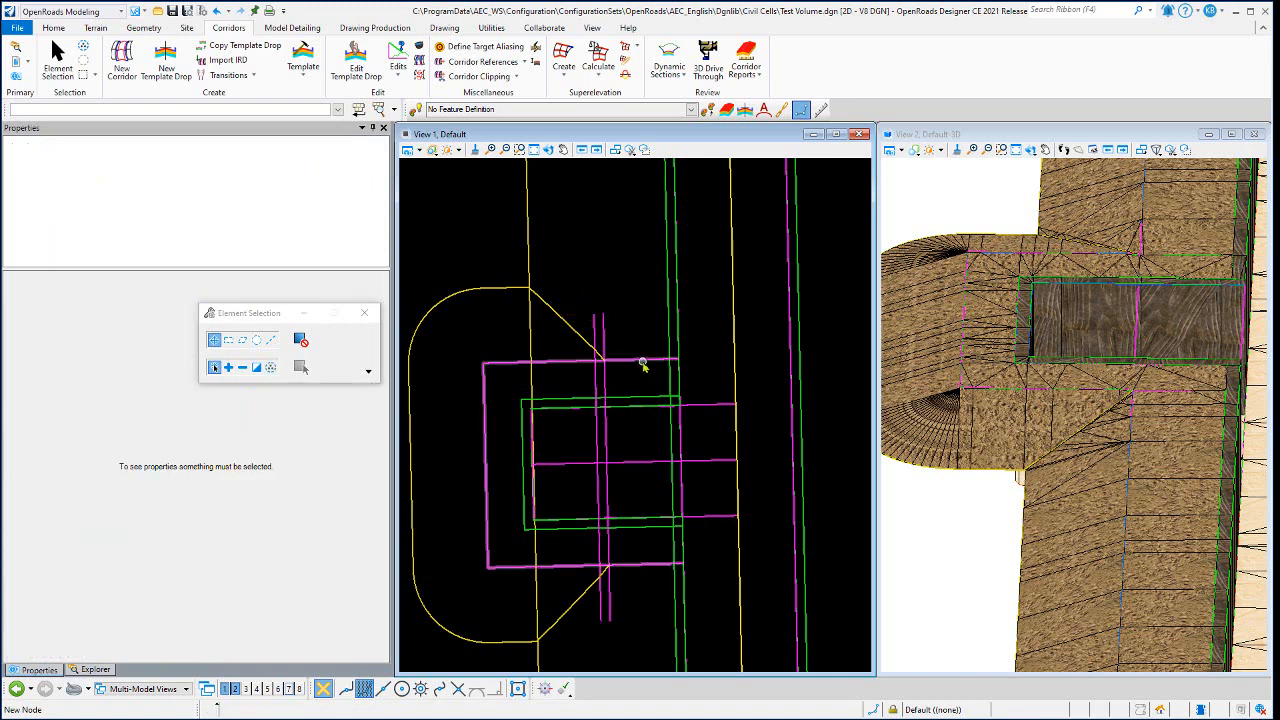
# - Open View 8, narrow it to fit beneath the 3D view, and show the profile model of the FP Shoulder Offset CTRL line there
pyautogui.click(298, 689)
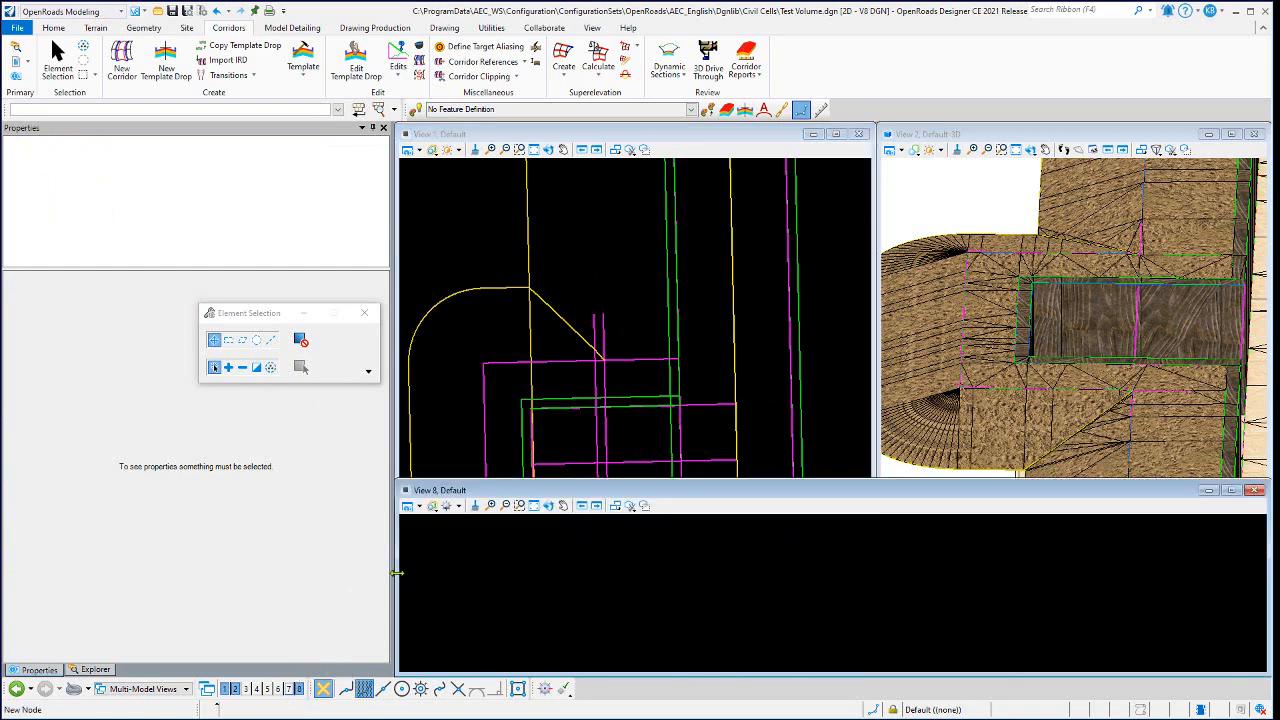
pyautogui.moveTo(397, 573); pyautogui.dragTo(820, 573)
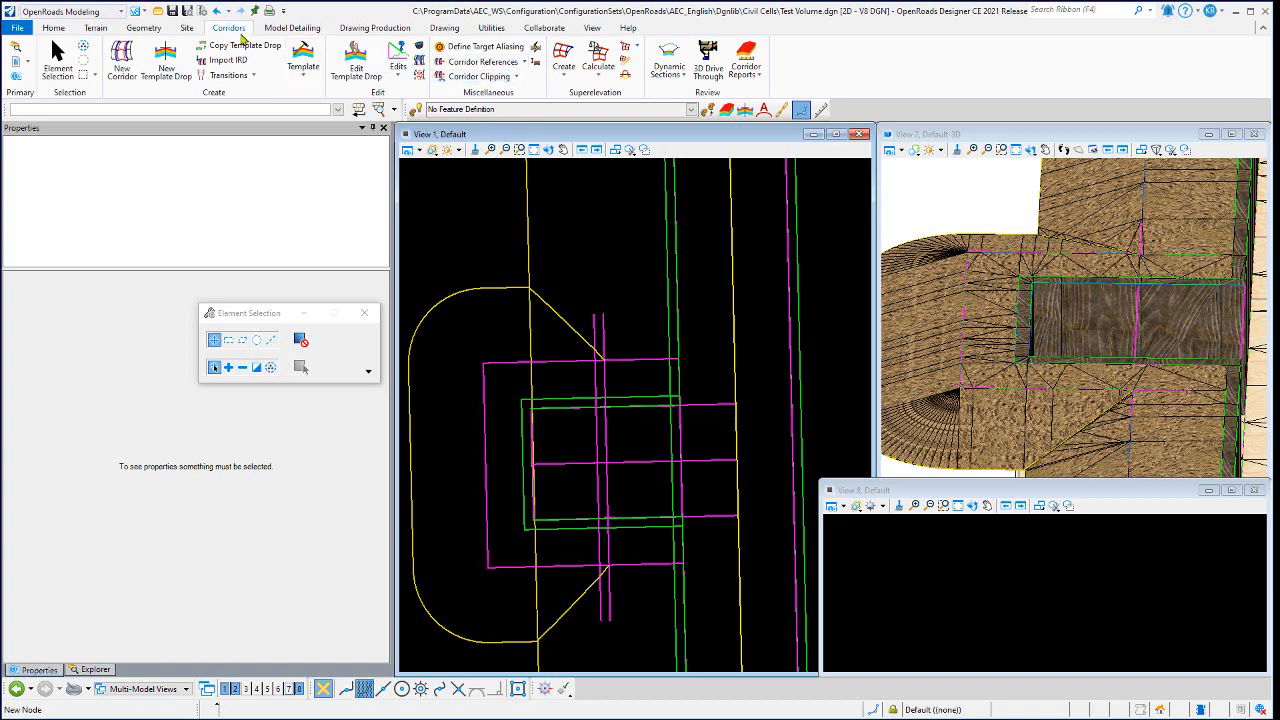
pyautogui.click(143, 27)
pyautogui.click(578, 45)
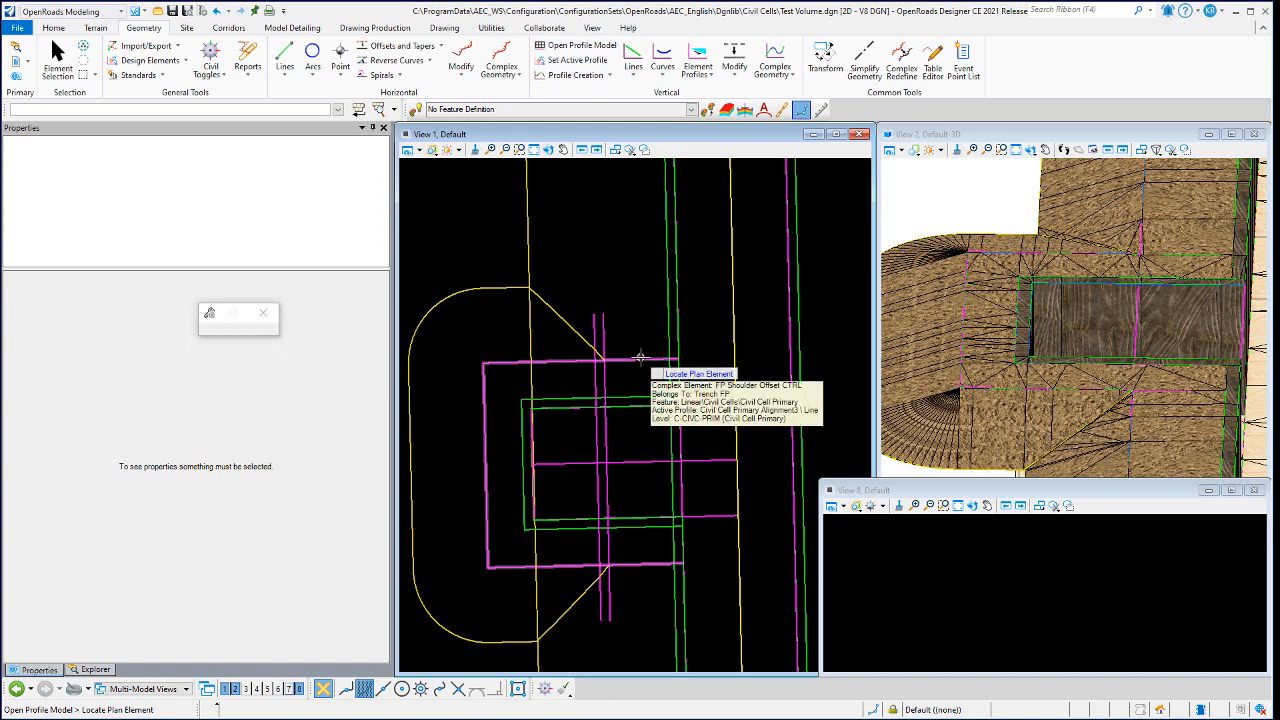
pyautogui.click(640, 357)
pyautogui.click(1027, 555)
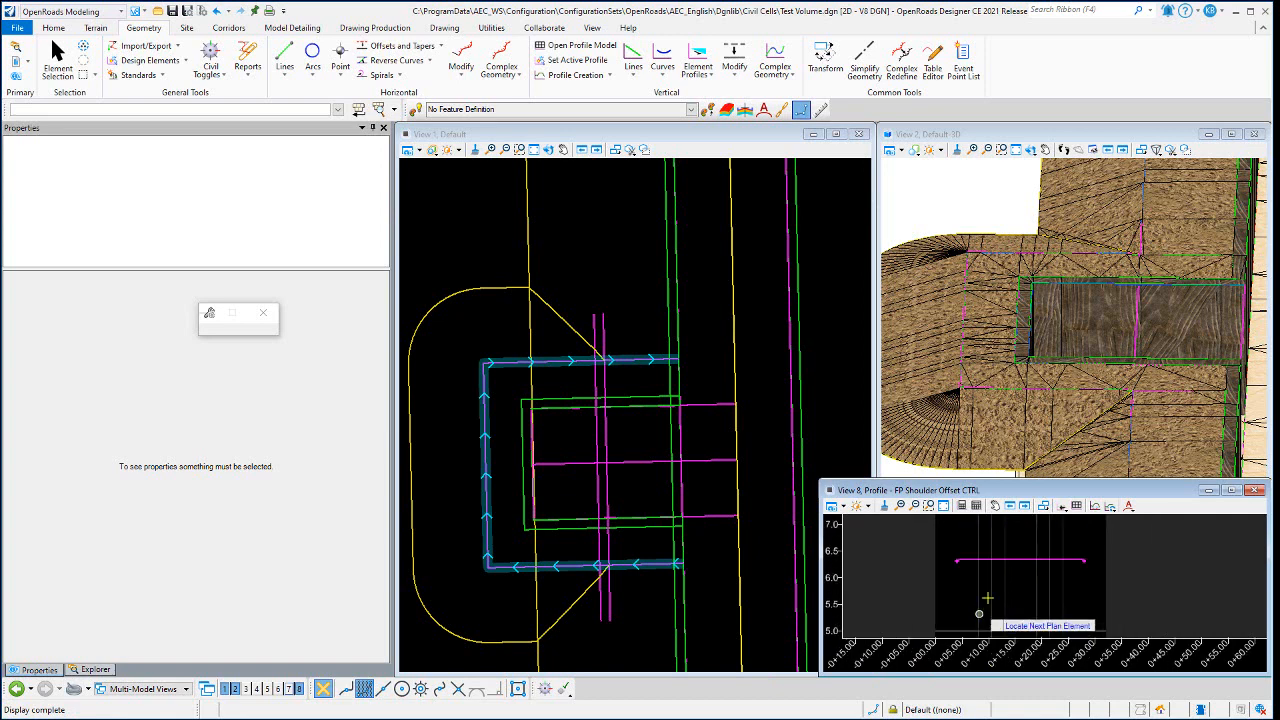
pyautogui.click(57, 65)
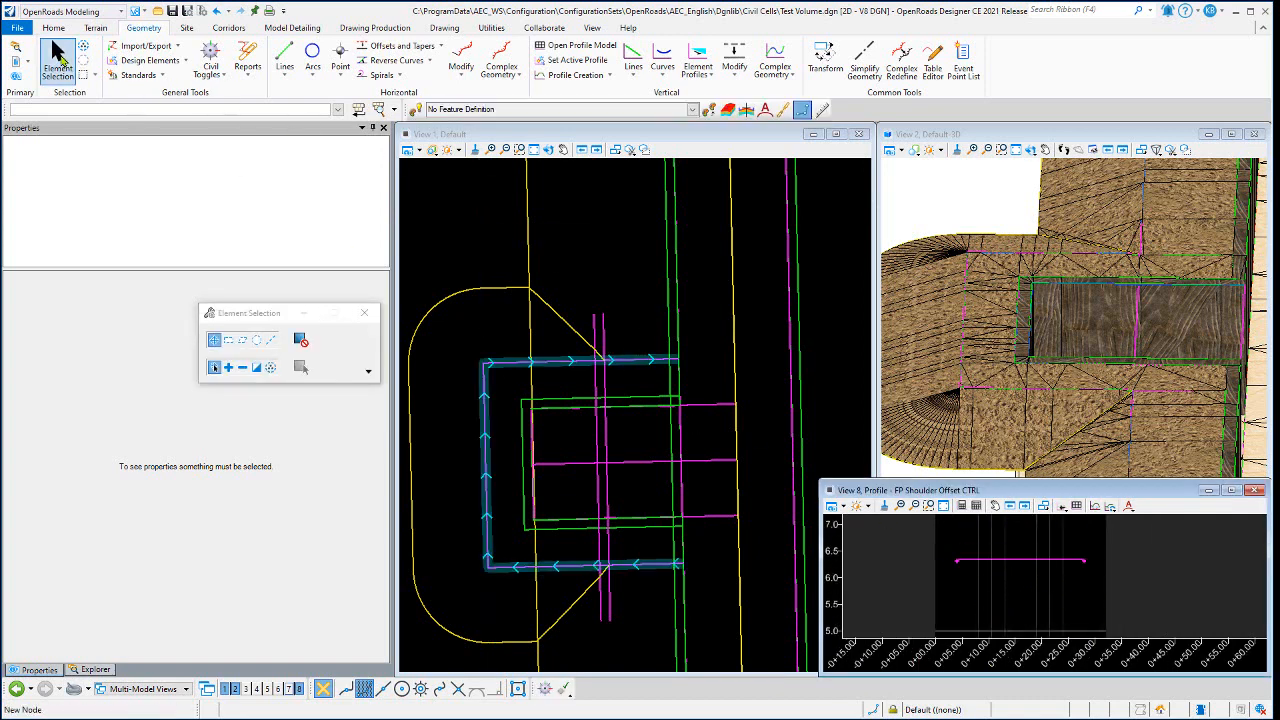
pyautogui.click(57, 62)
pyautogui.click(636, 309)
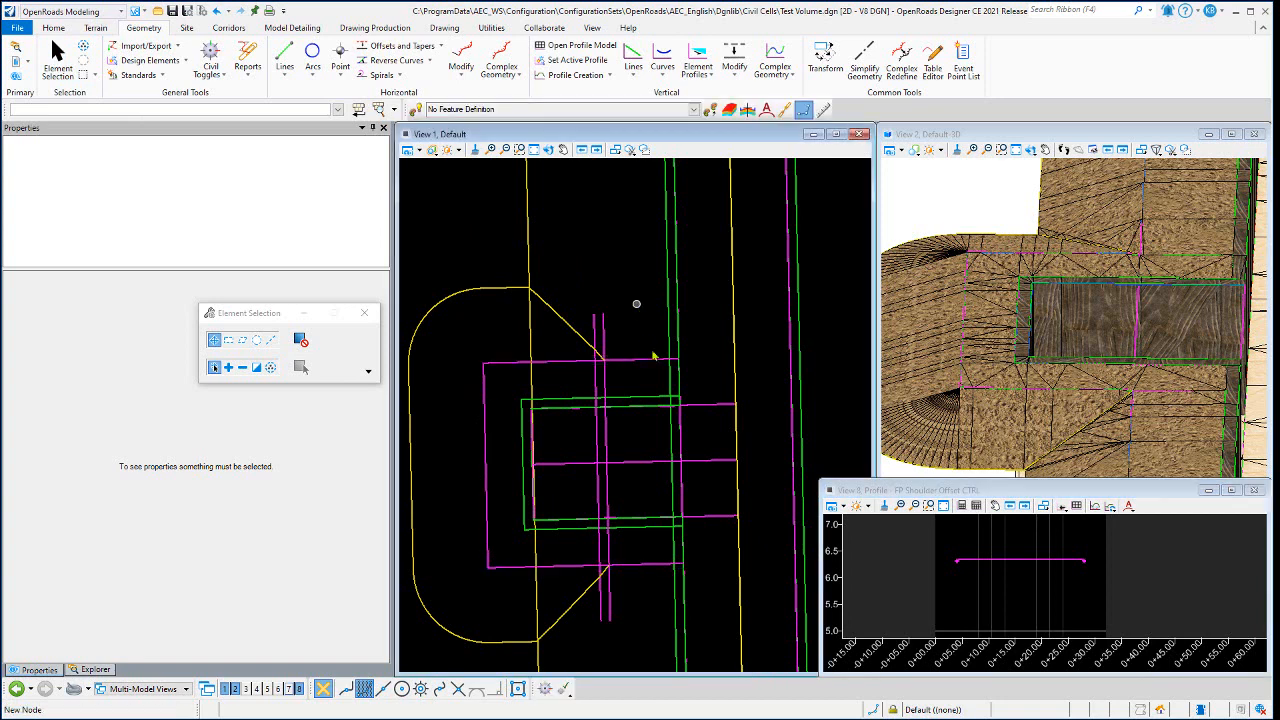
# - Select the active profile of FP Shoulder Offset CTRL and examine the short sloped transition at its start closely
pyautogui.click(1015, 560)
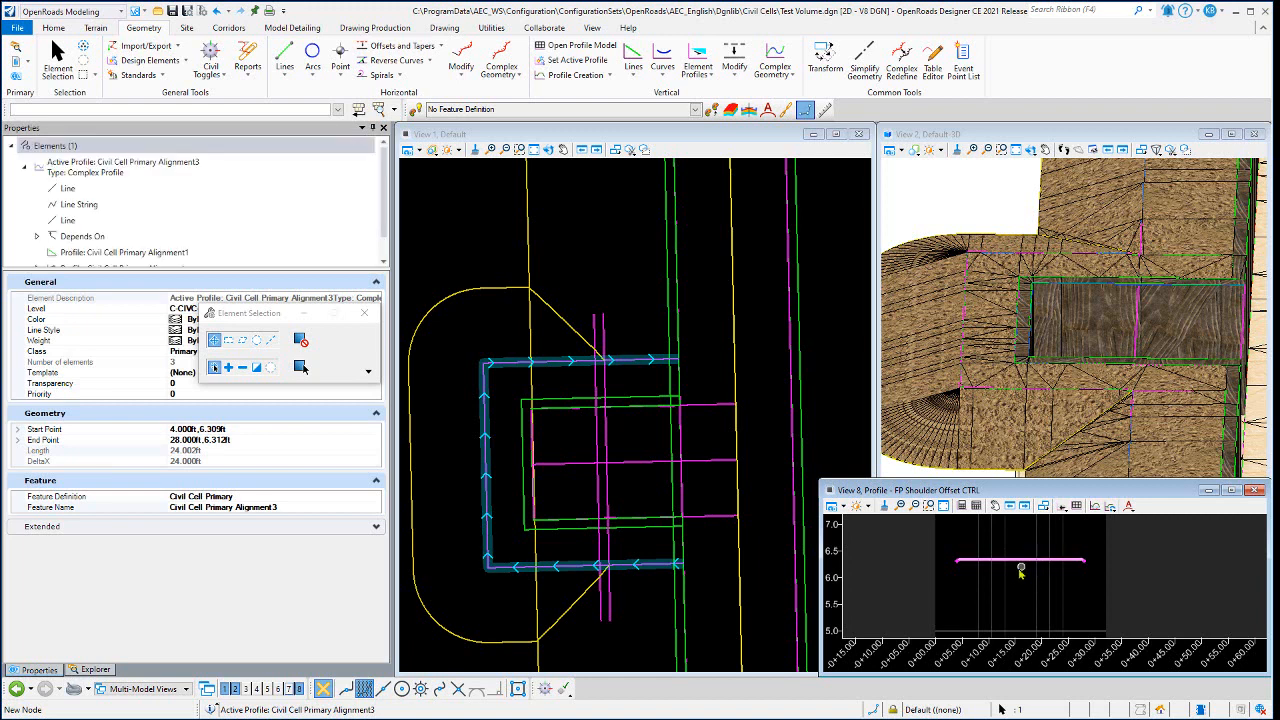
pyautogui.scroll(3, 970, 567)
pyautogui.scroll(2, 1009, 553)
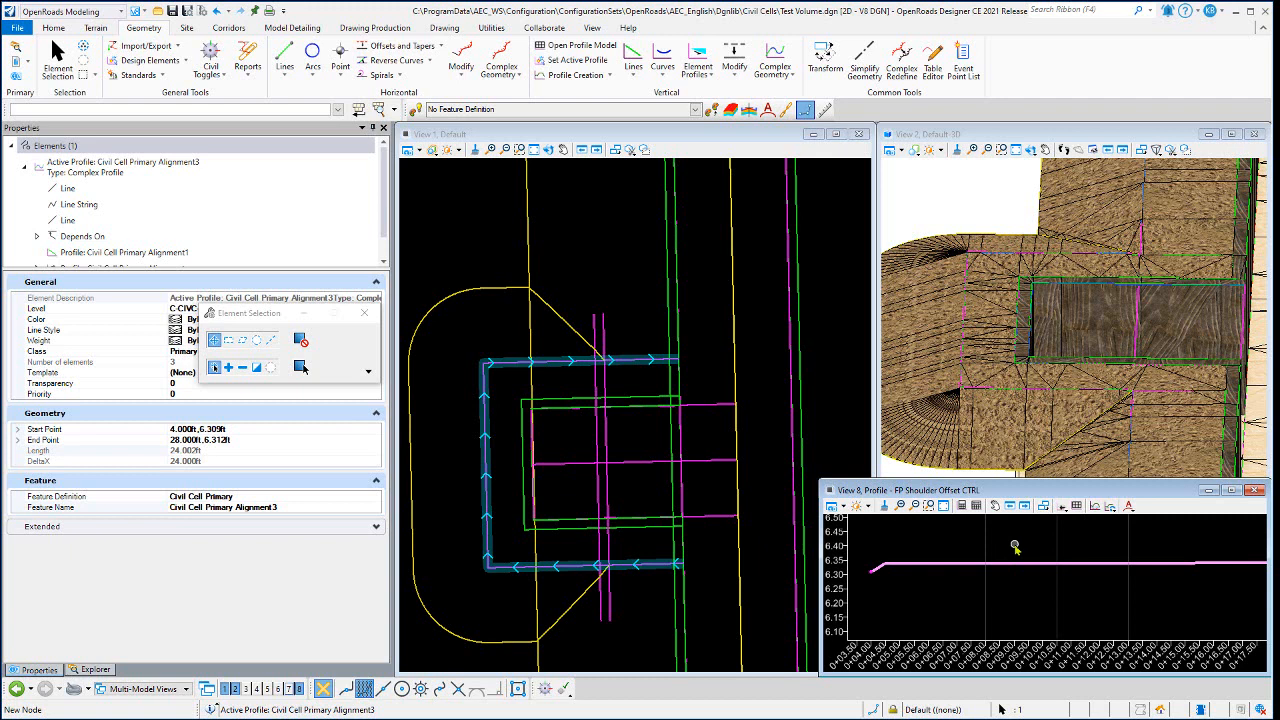
pyautogui.scroll(-3, 1015, 547)
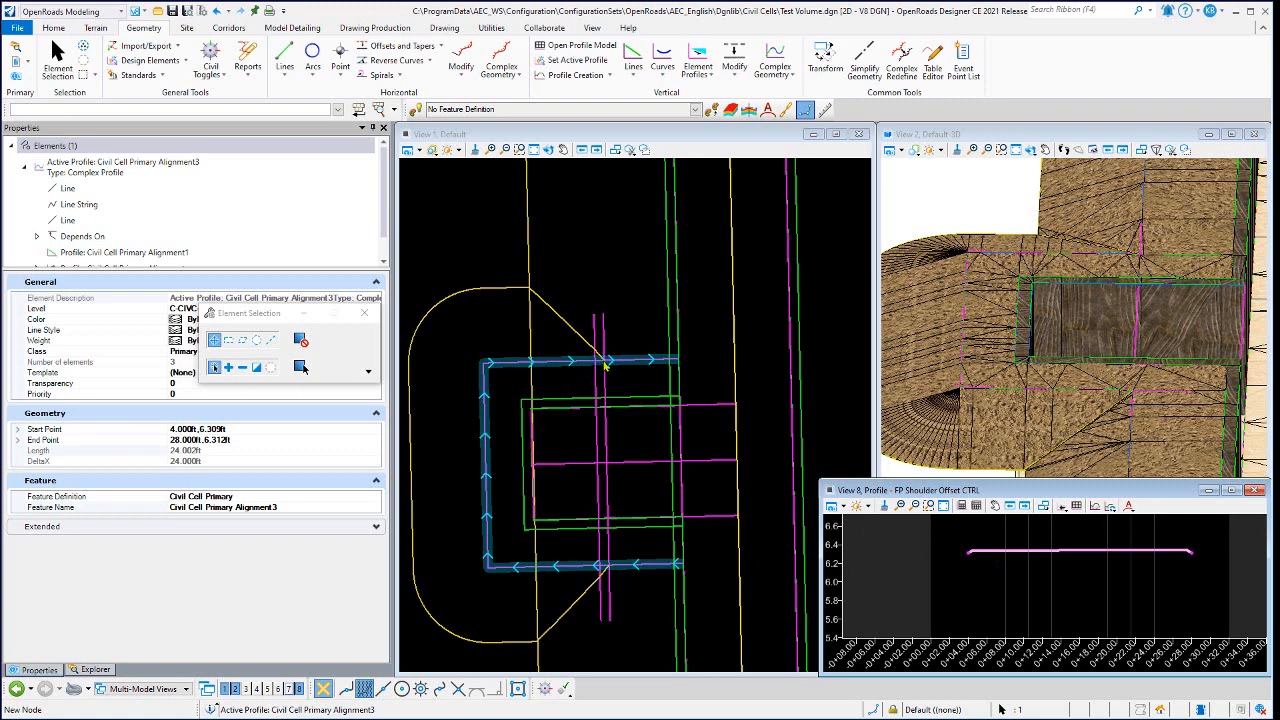
pyautogui.scroll(5, 960, 555)
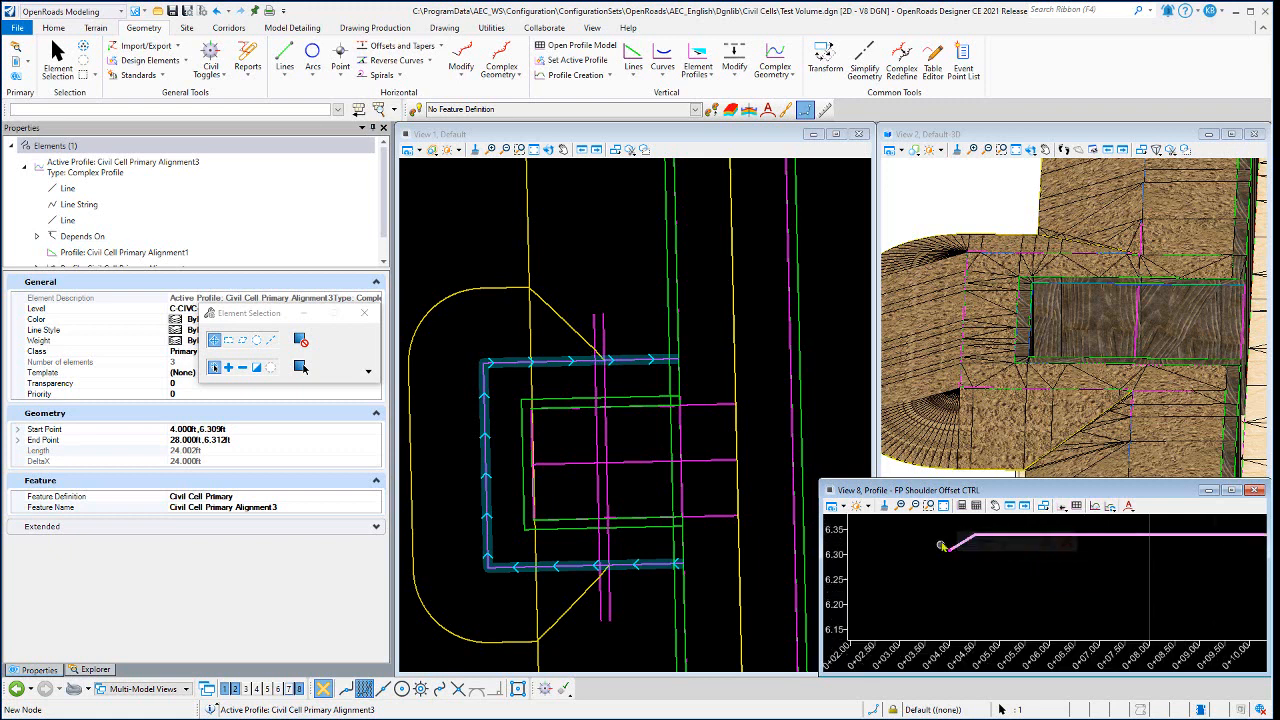
pyautogui.scroll(5, 948, 529)
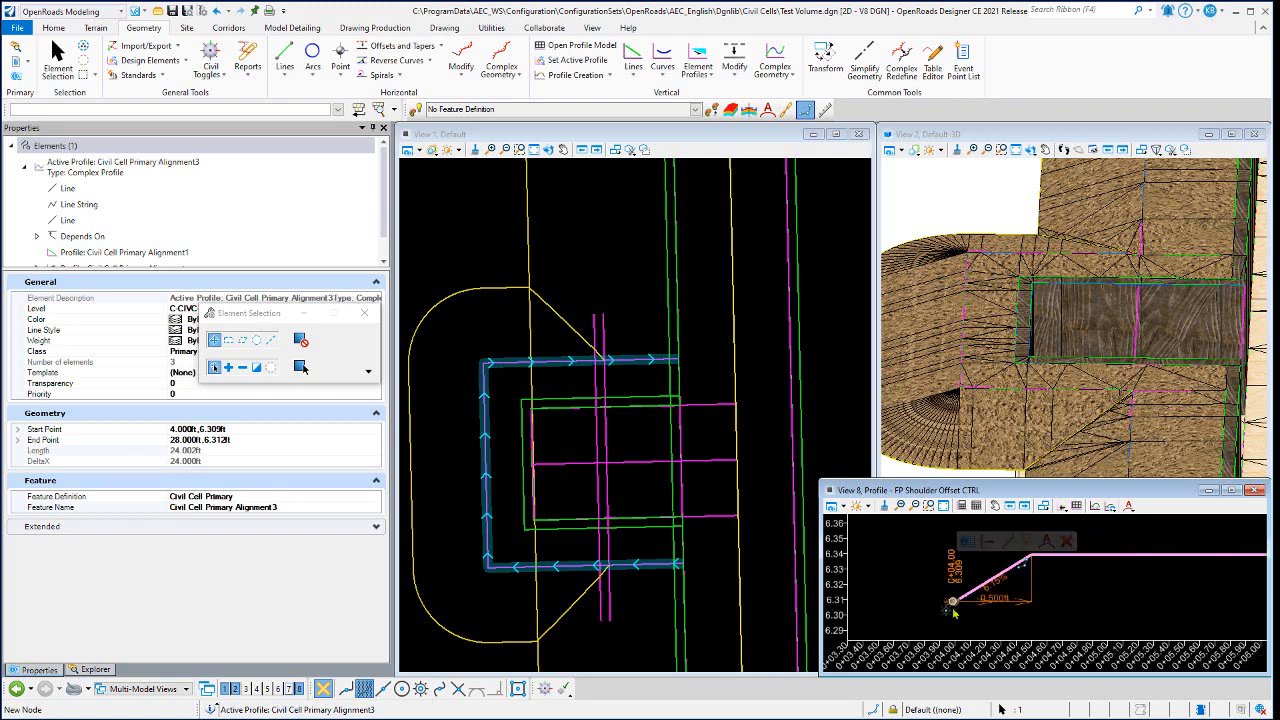
# - Inspect the Primary Trench Shld CTRL line with its offset and slope projection rule, and clear the selection
pyautogui.click(616, 332)
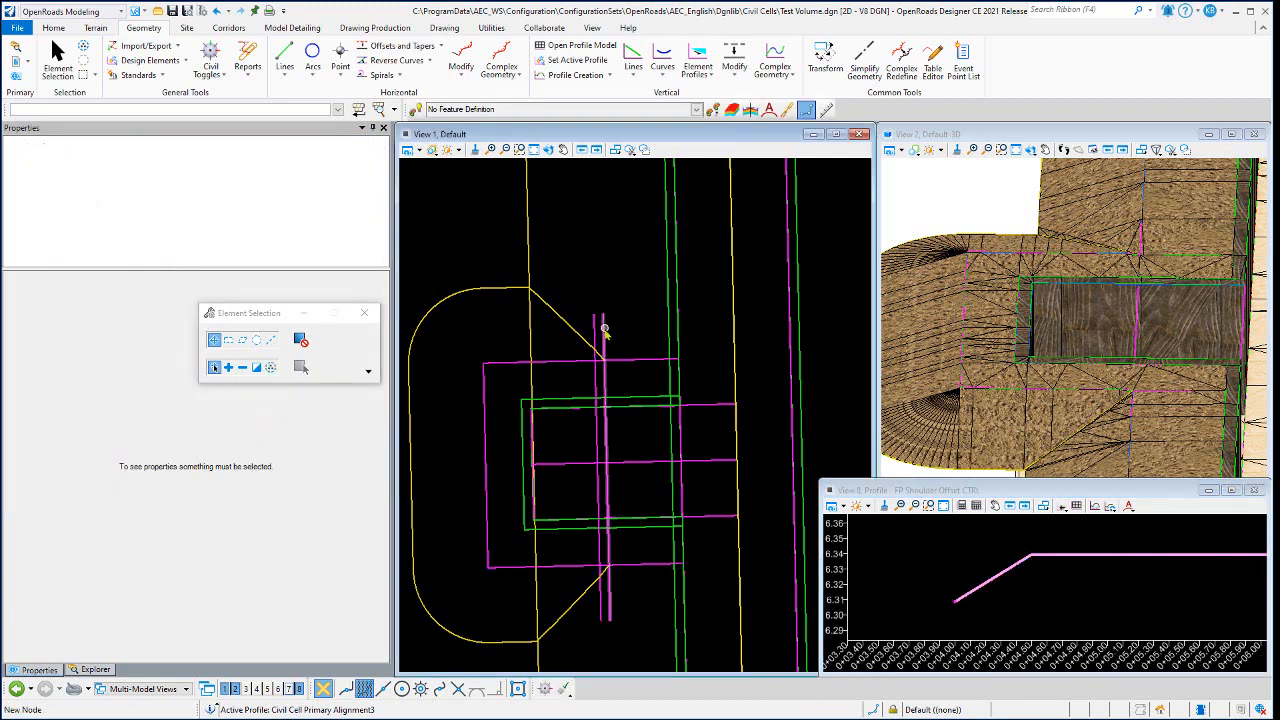
pyautogui.click(603, 328)
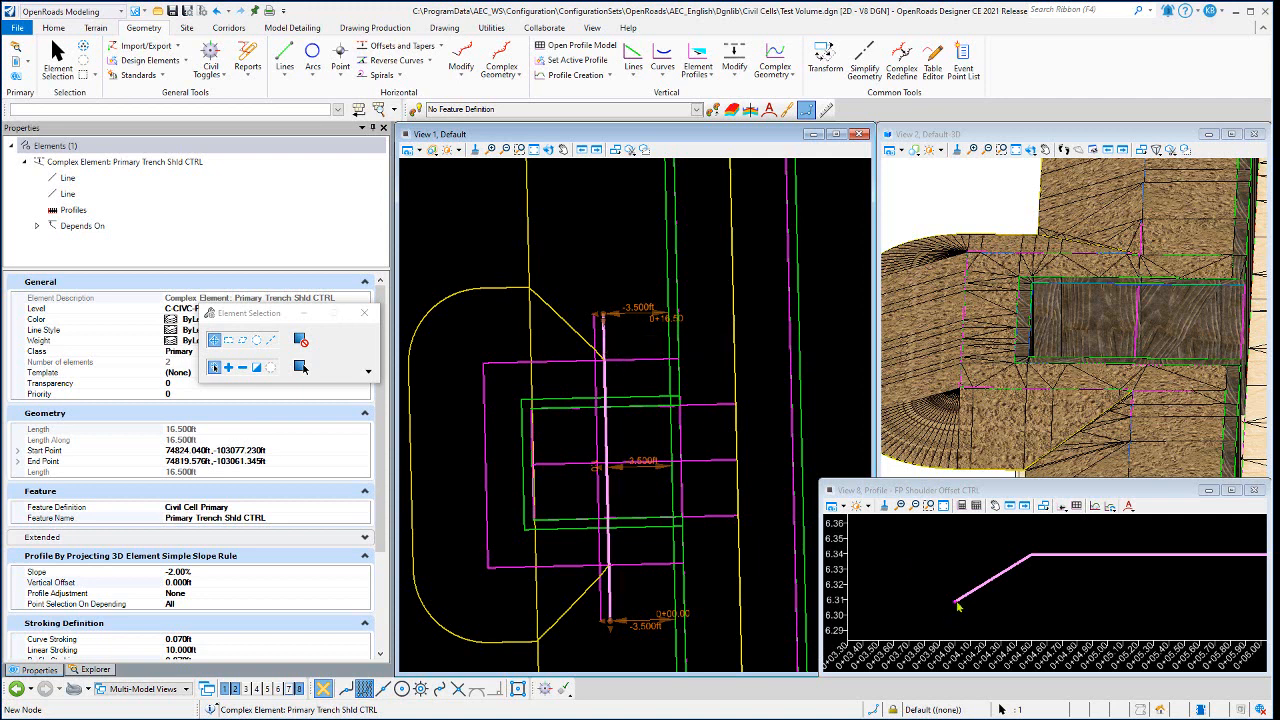
pyautogui.click(579, 247)
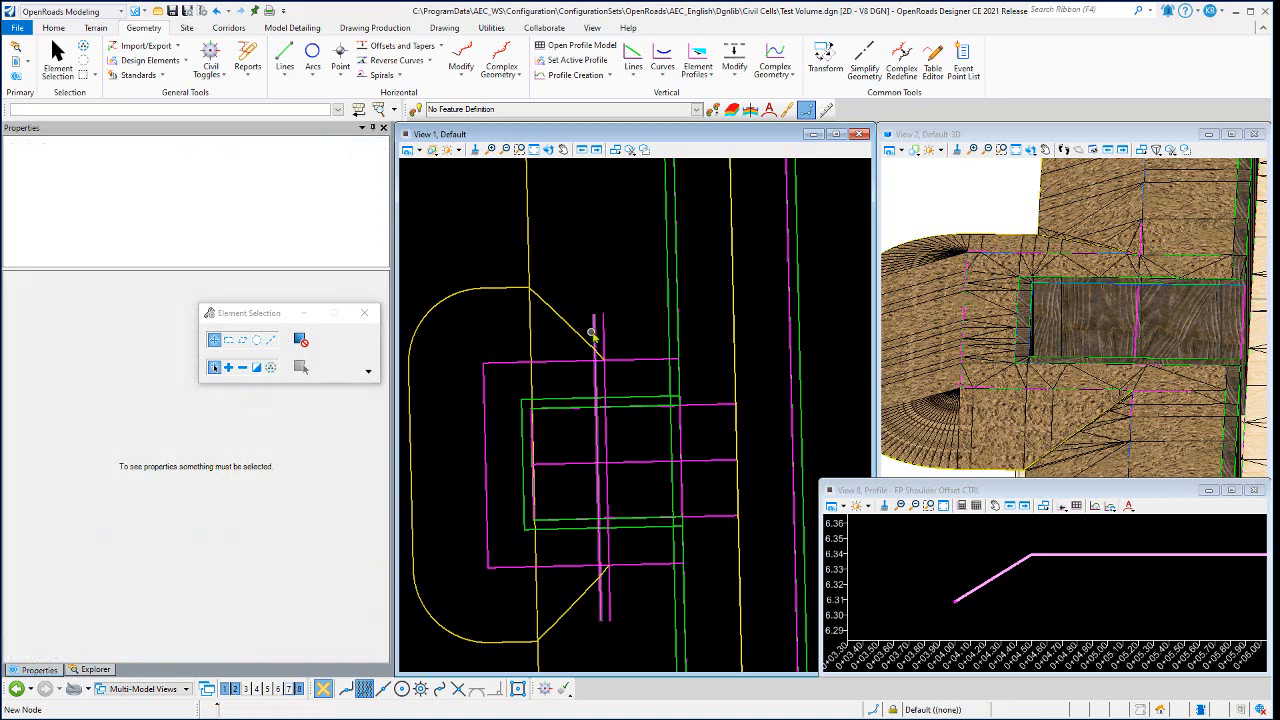
# - Set the Profile Transition CTRL line's offset to -1.000 ft, check the lengthened transition in the shoulder profile, and clear the selection
pyautogui.click(597, 335)
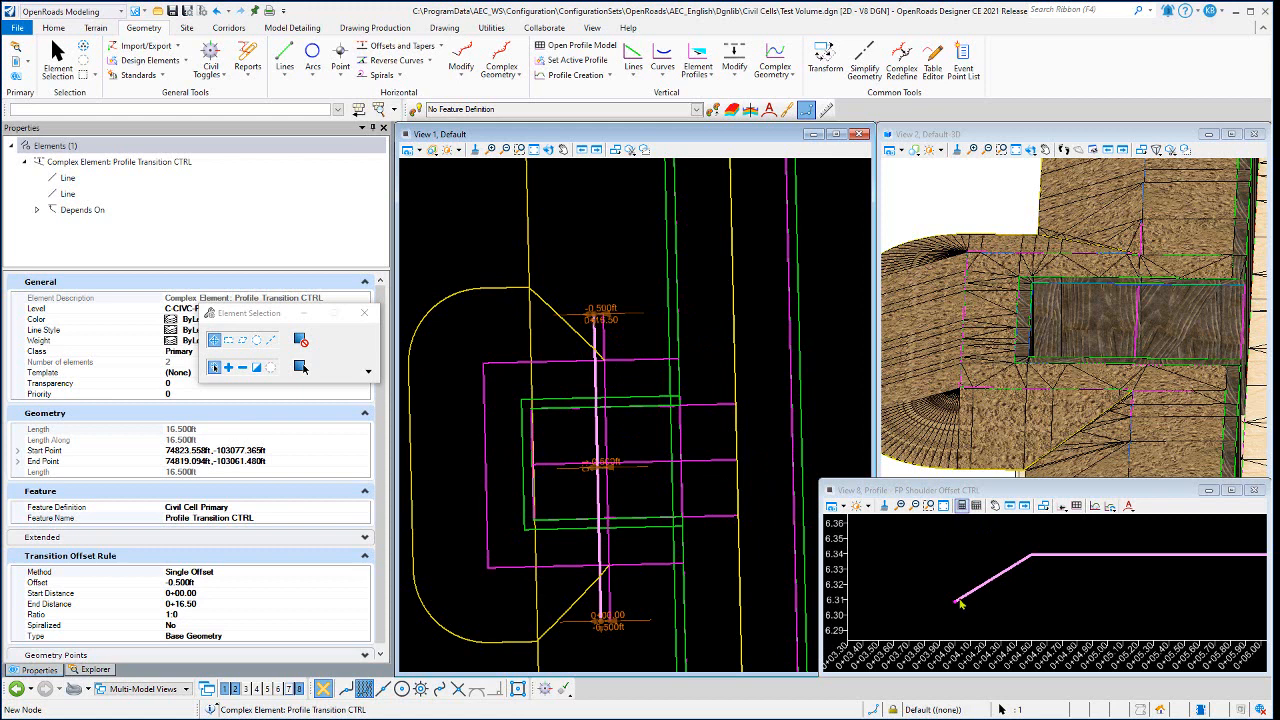
pyautogui.click(616, 465)
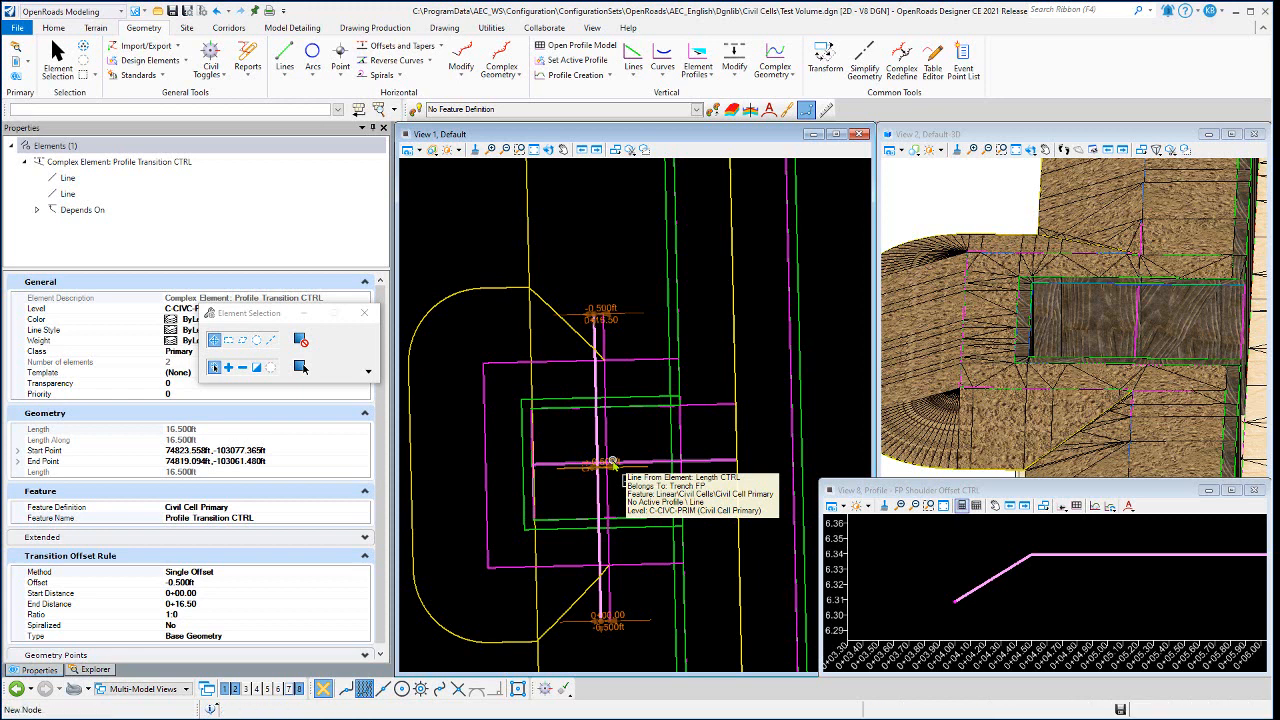
pyautogui.press('Return')
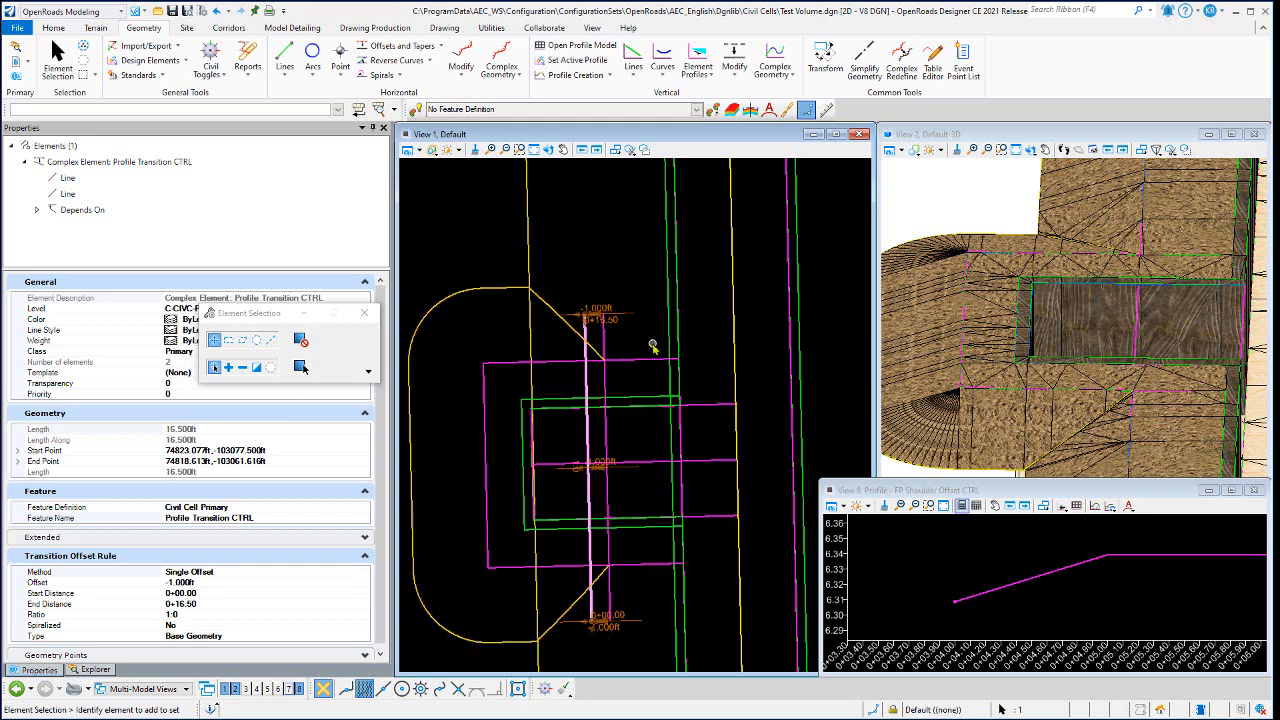
pyautogui.scroll(-3, 987, 582)
pyautogui.scroll(-2, 985, 582)
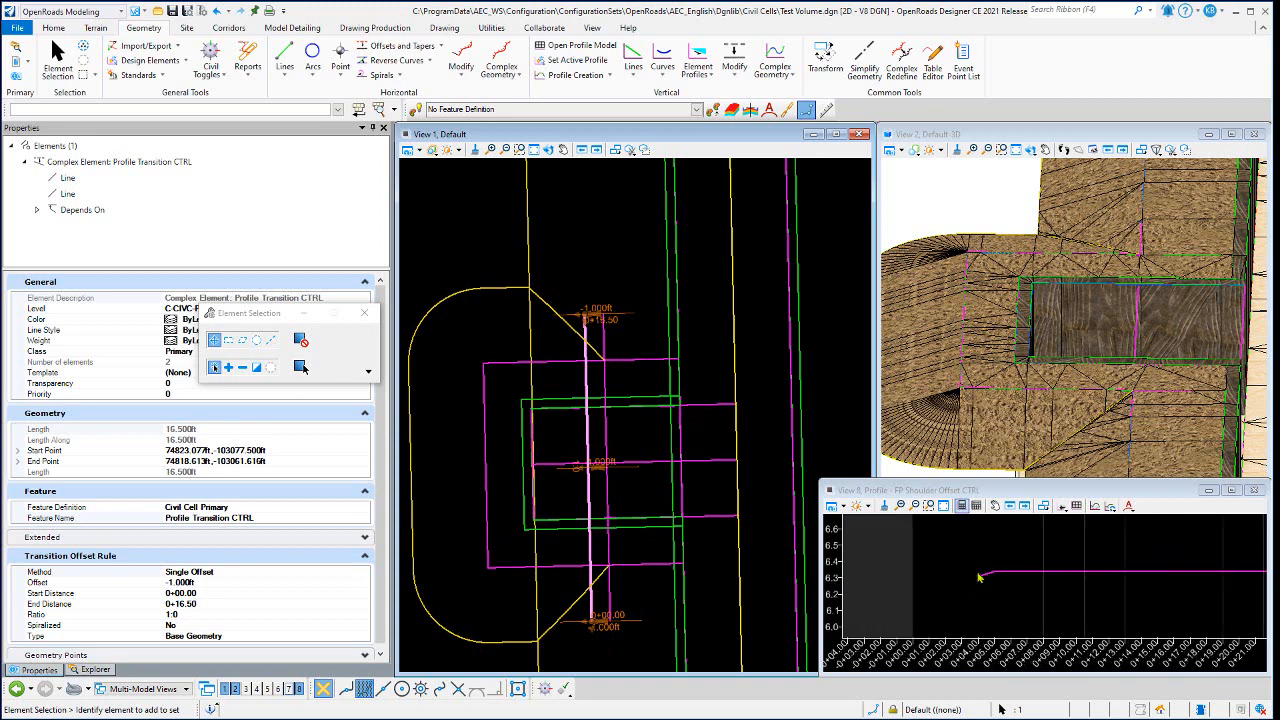
pyautogui.click(604, 264)
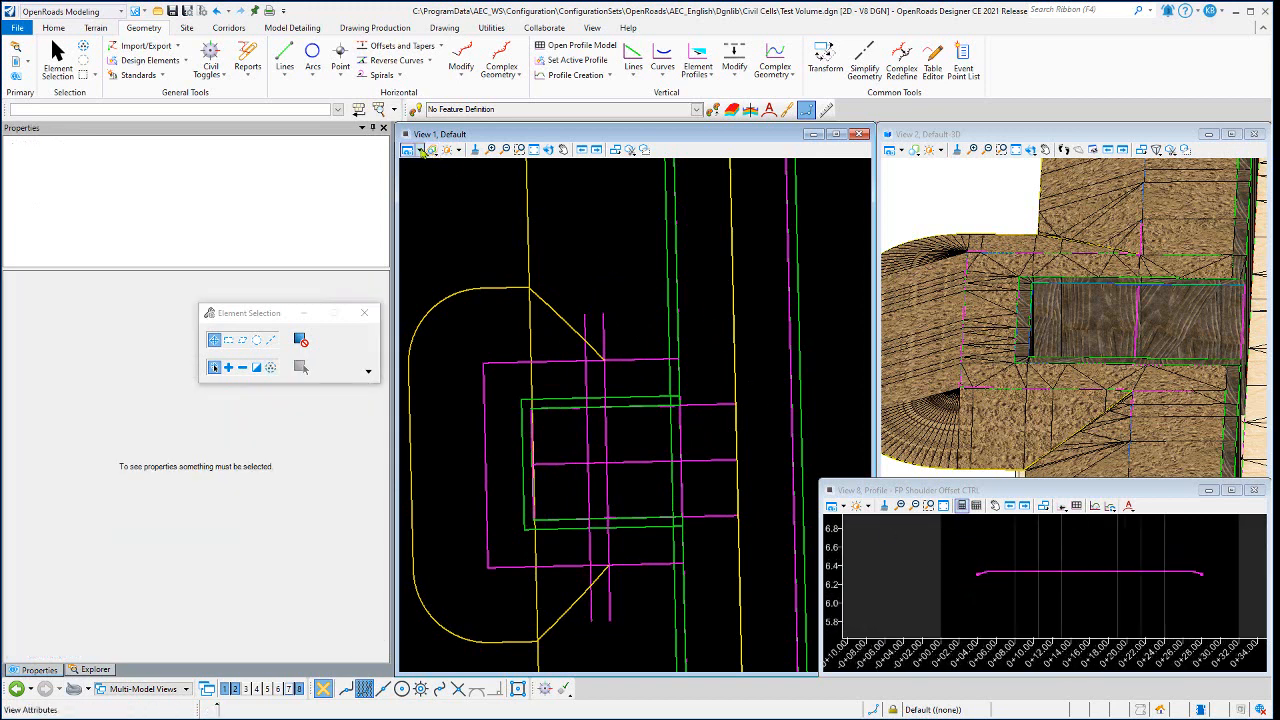
# - Turn on the display of construction elements in View 1, comparing the plan with them shown and hidden
pyautogui.hotkey('ctrl', 'b')
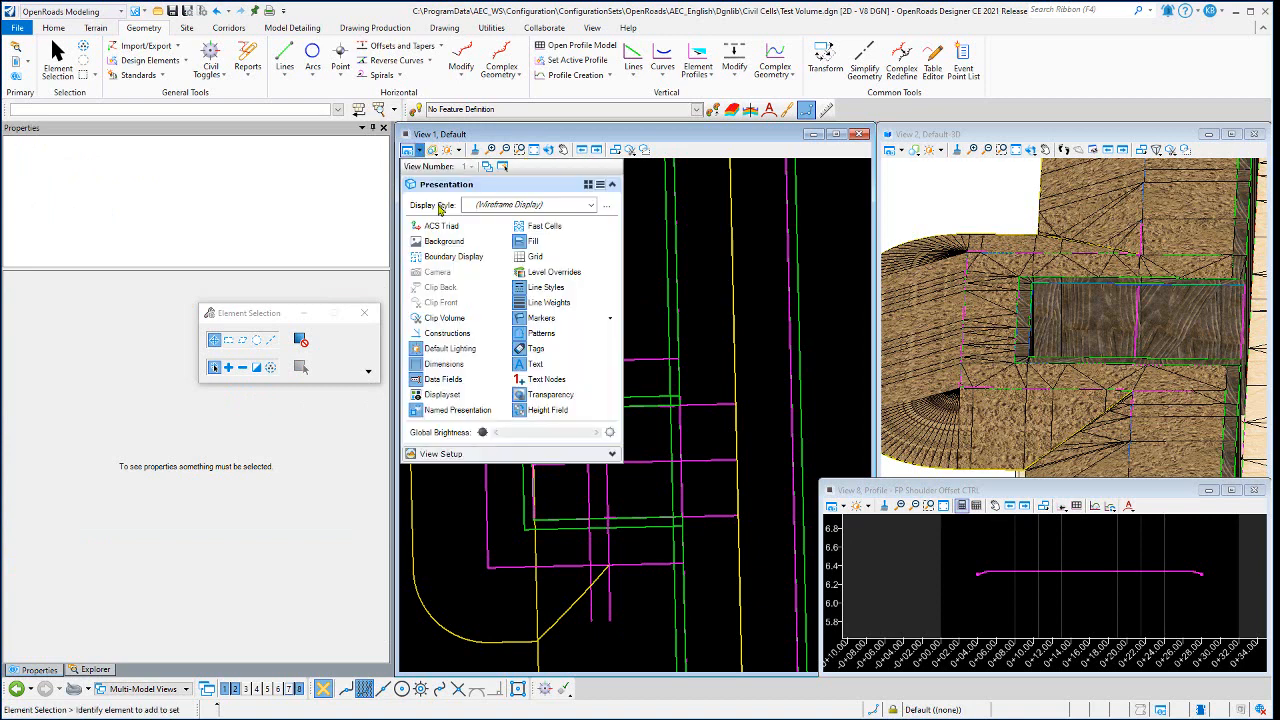
pyautogui.click(492, 319)
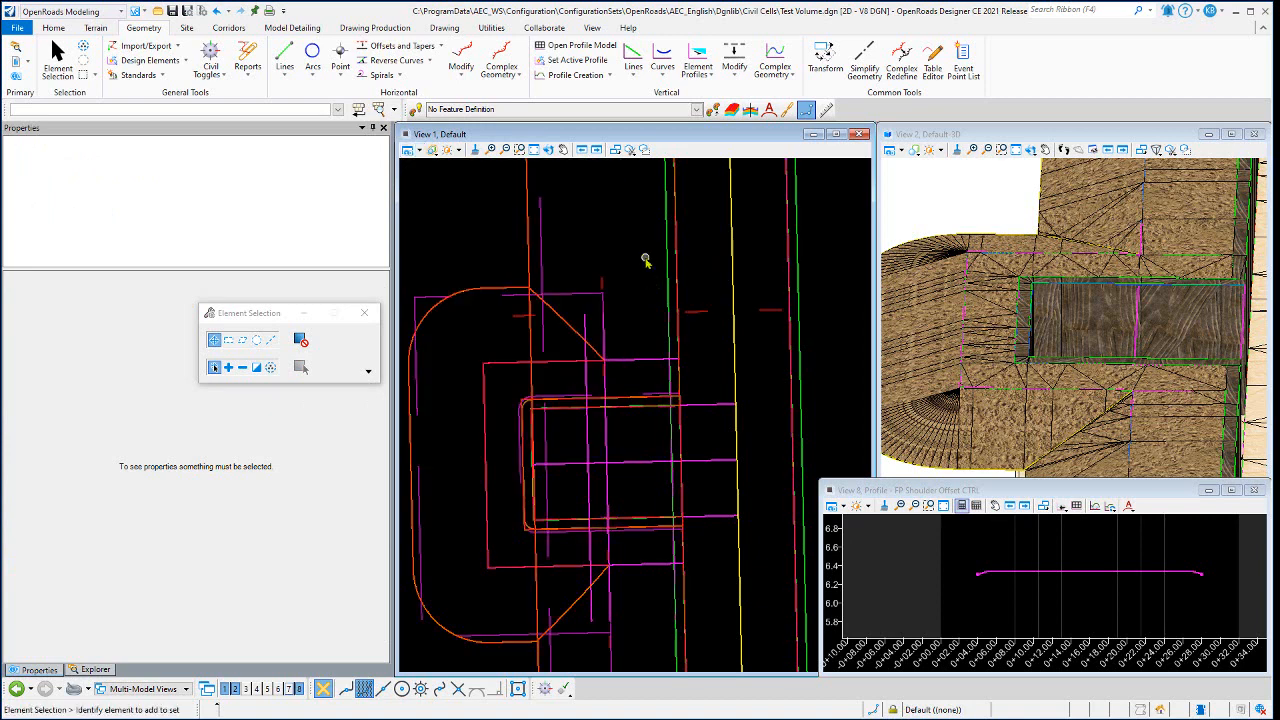
pyautogui.click(419, 151)
pyautogui.click(445, 318)
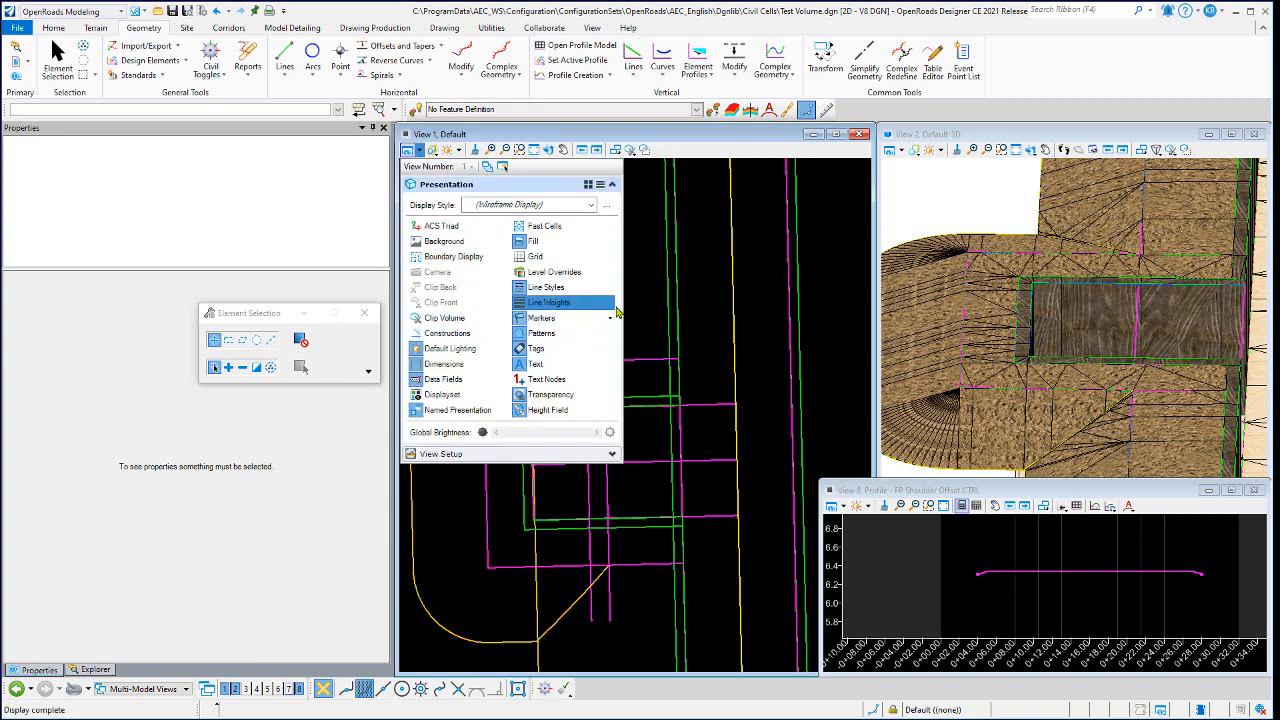
pyautogui.click(419, 151)
pyautogui.click(445, 318)
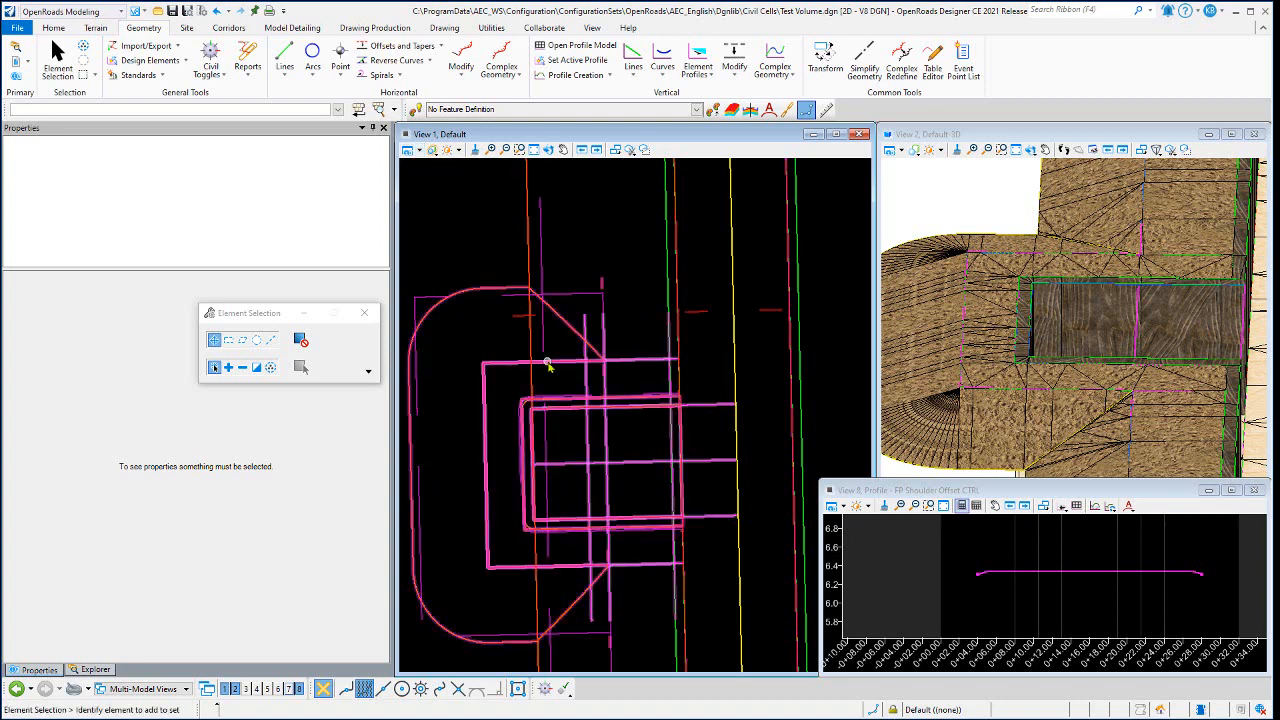
# - Inspect the Template Drop construction line around the firing position with its slope projection rule, and clear the selection
pyautogui.moveTo(549, 366)
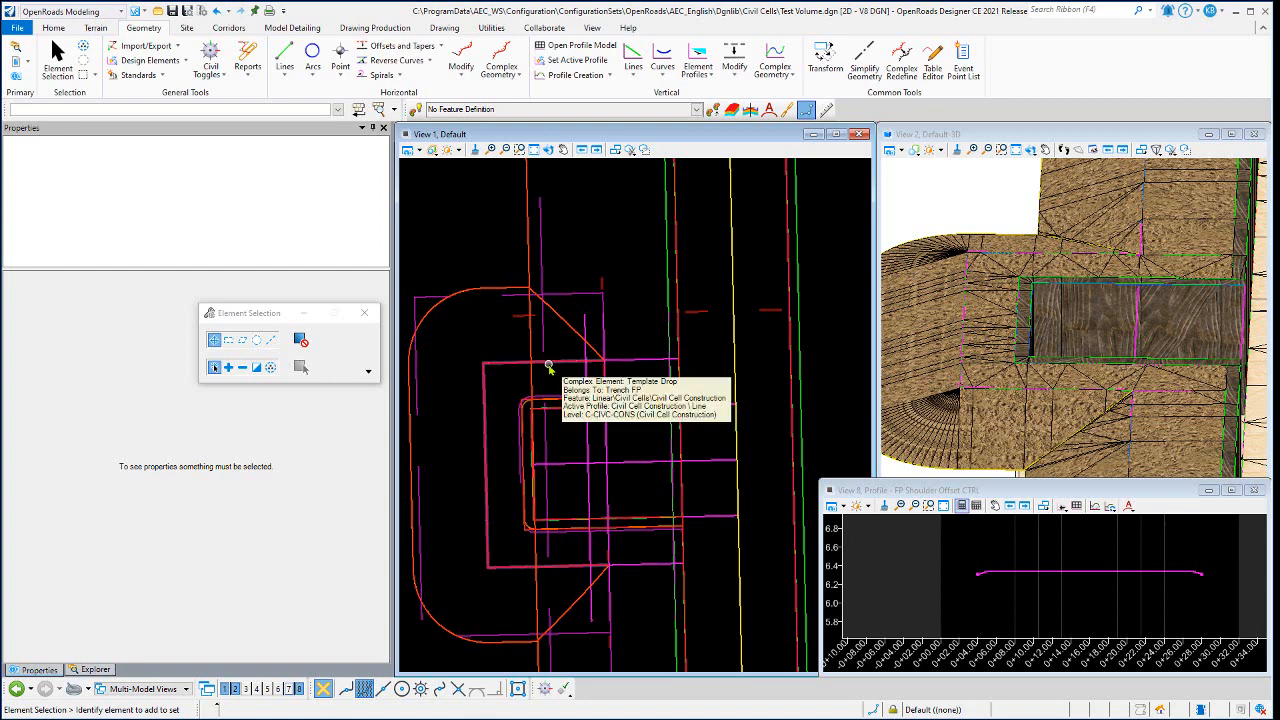
pyautogui.click(548, 368)
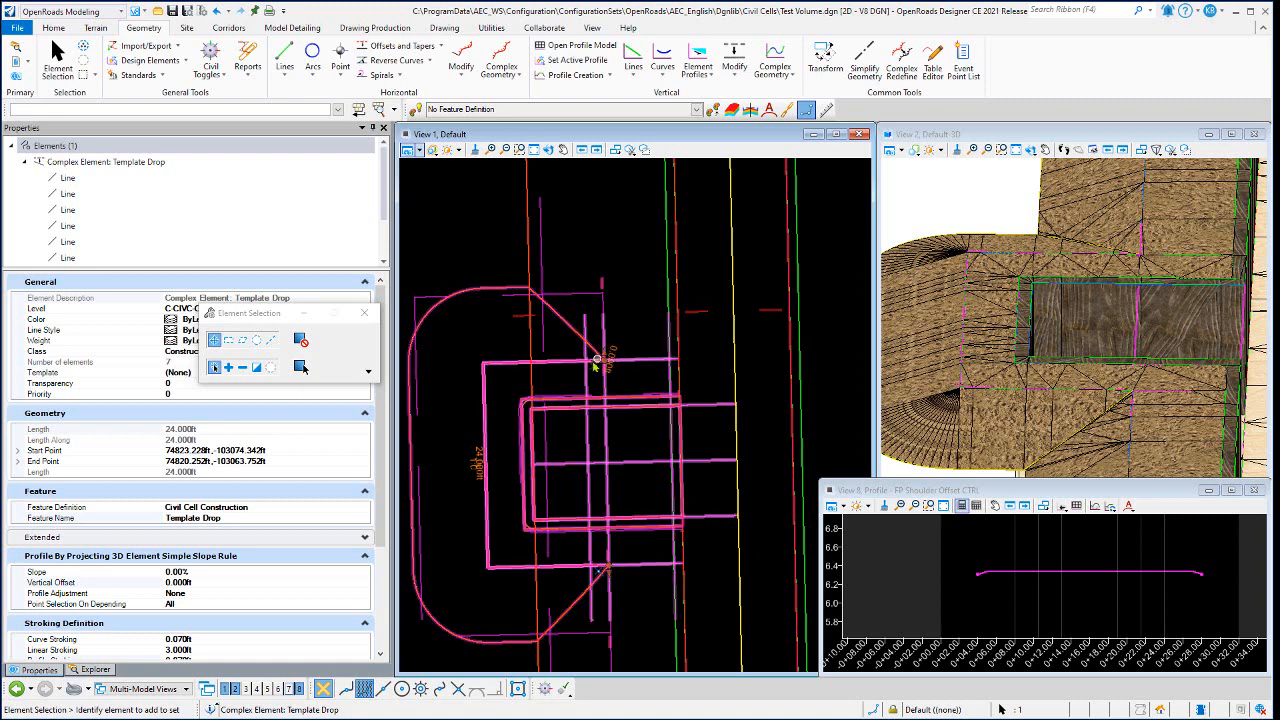
pyautogui.click(570, 265)
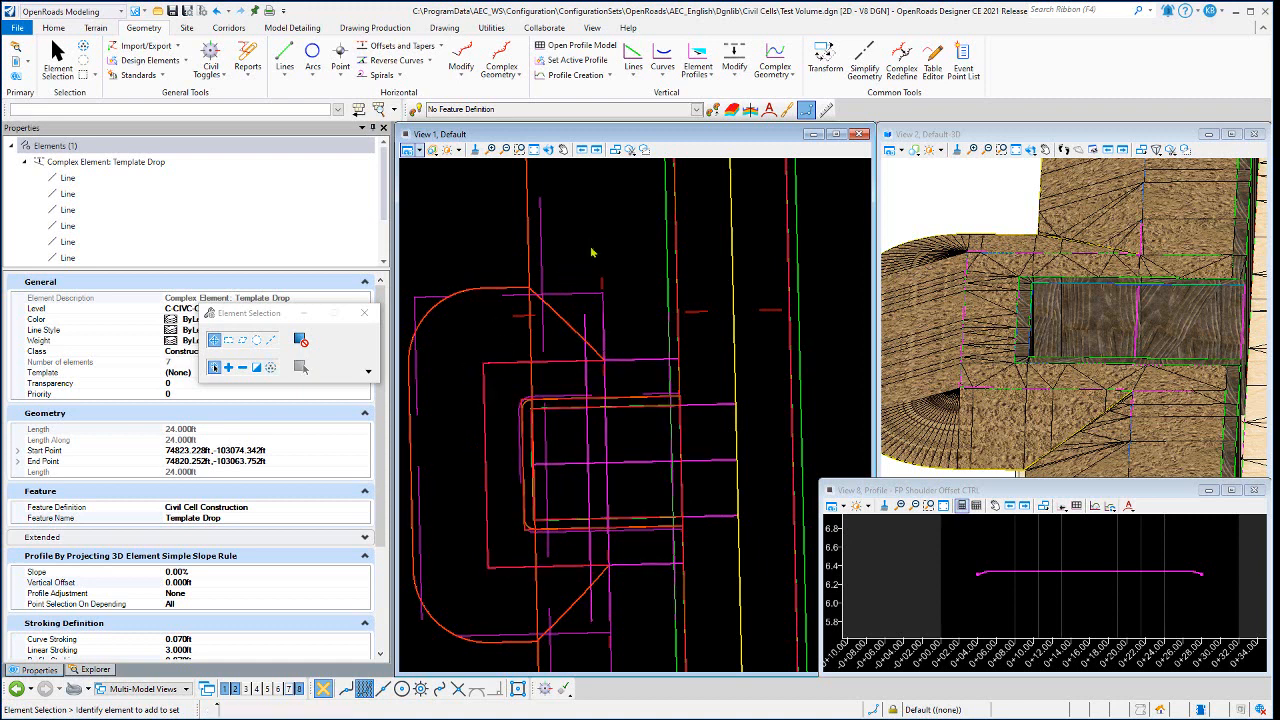
# - Open the firing position's Military\End Condition w-Ditch template drop for editing and examine its Null Point and HINGE point up close
pyautogui.click(430, 296)
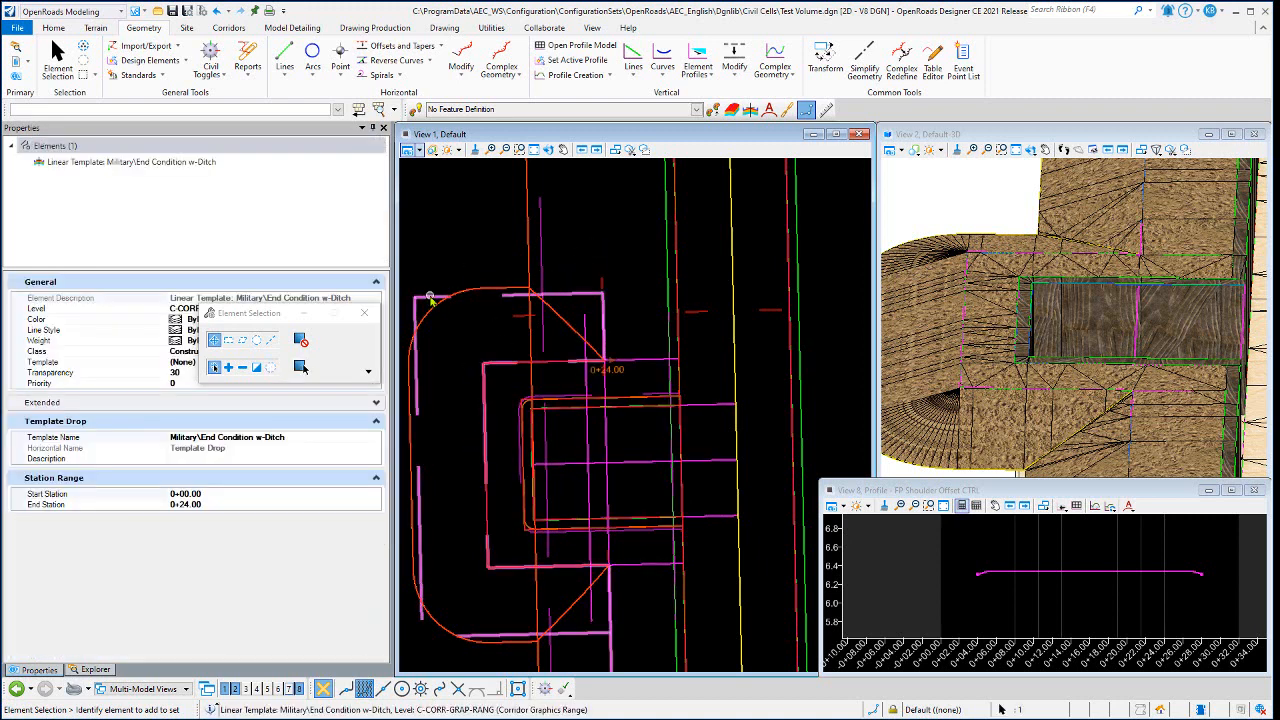
pyautogui.click(466, 288)
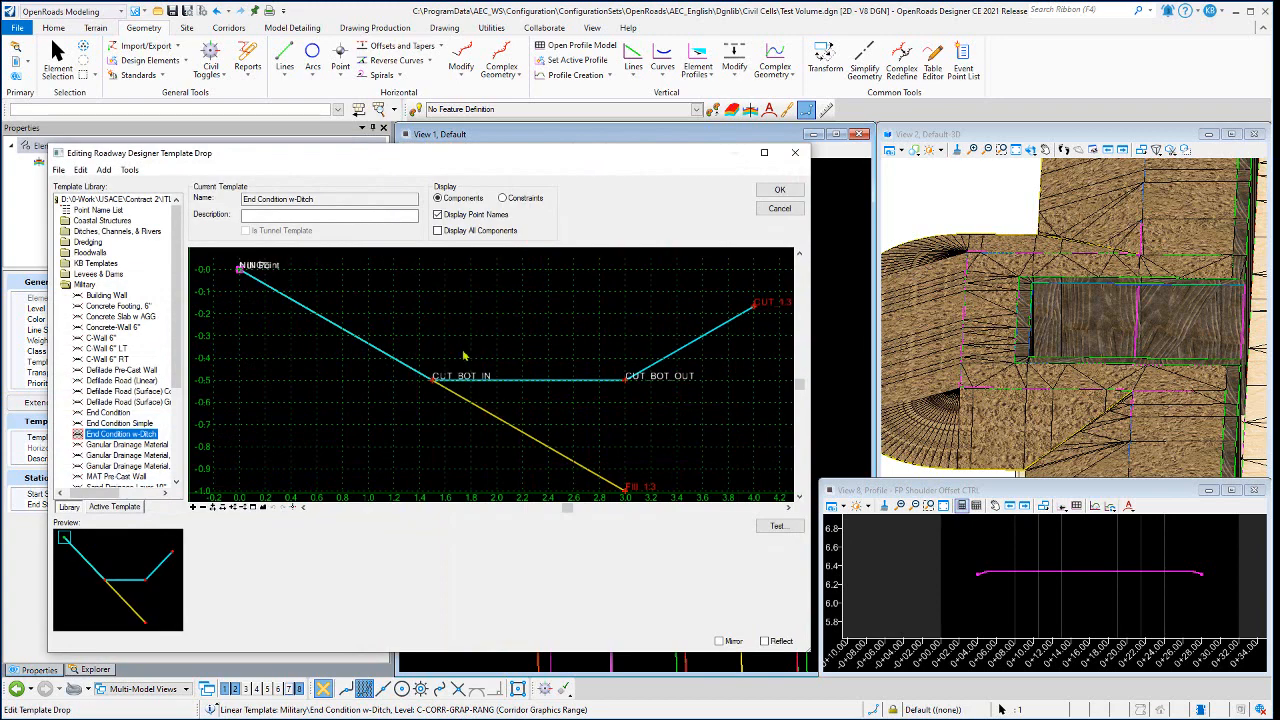
pyautogui.scroll(5, 241, 269)
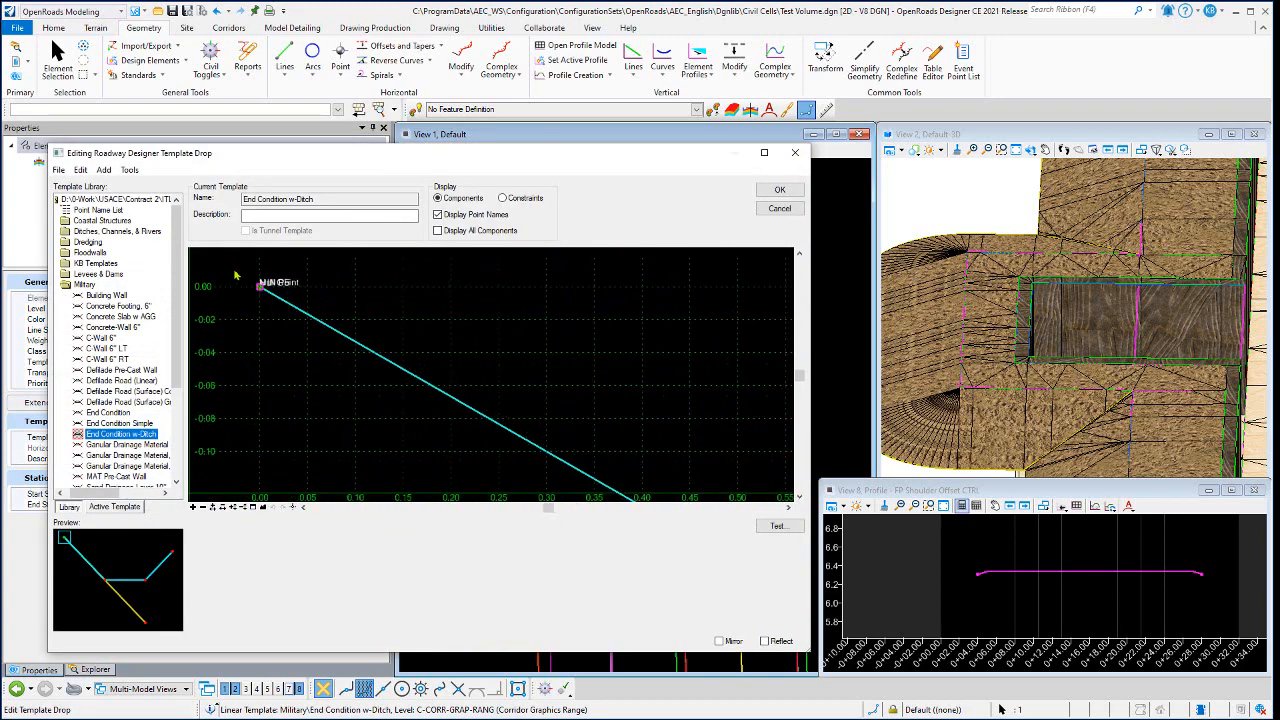
pyautogui.scroll(4, 268, 300)
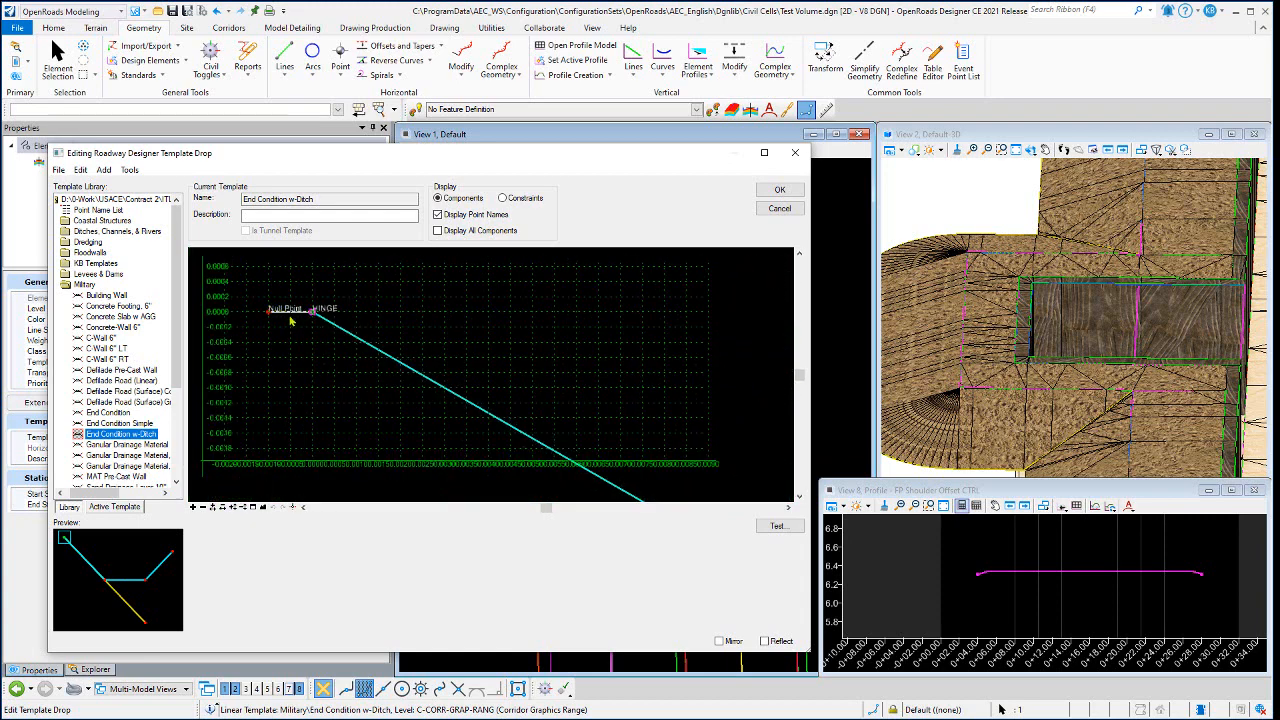
pyautogui.scroll(-3, 306, 312)
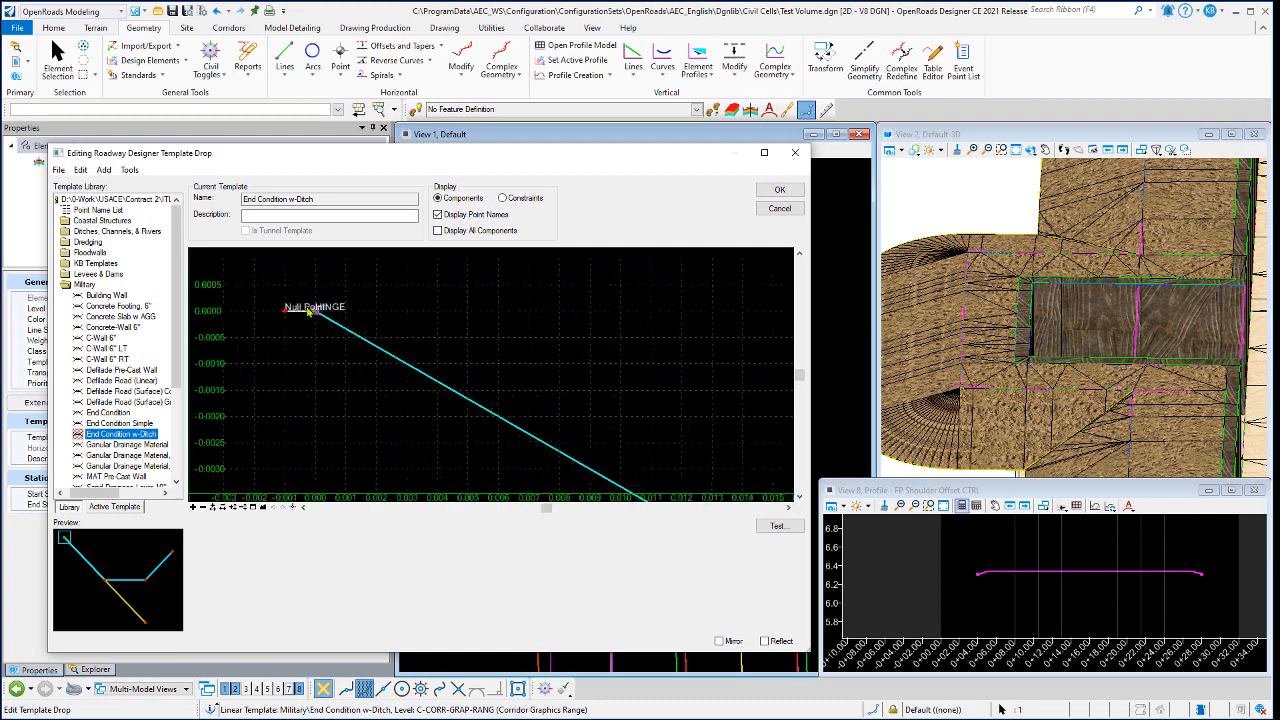
pyautogui.scroll(-1, 306, 312)
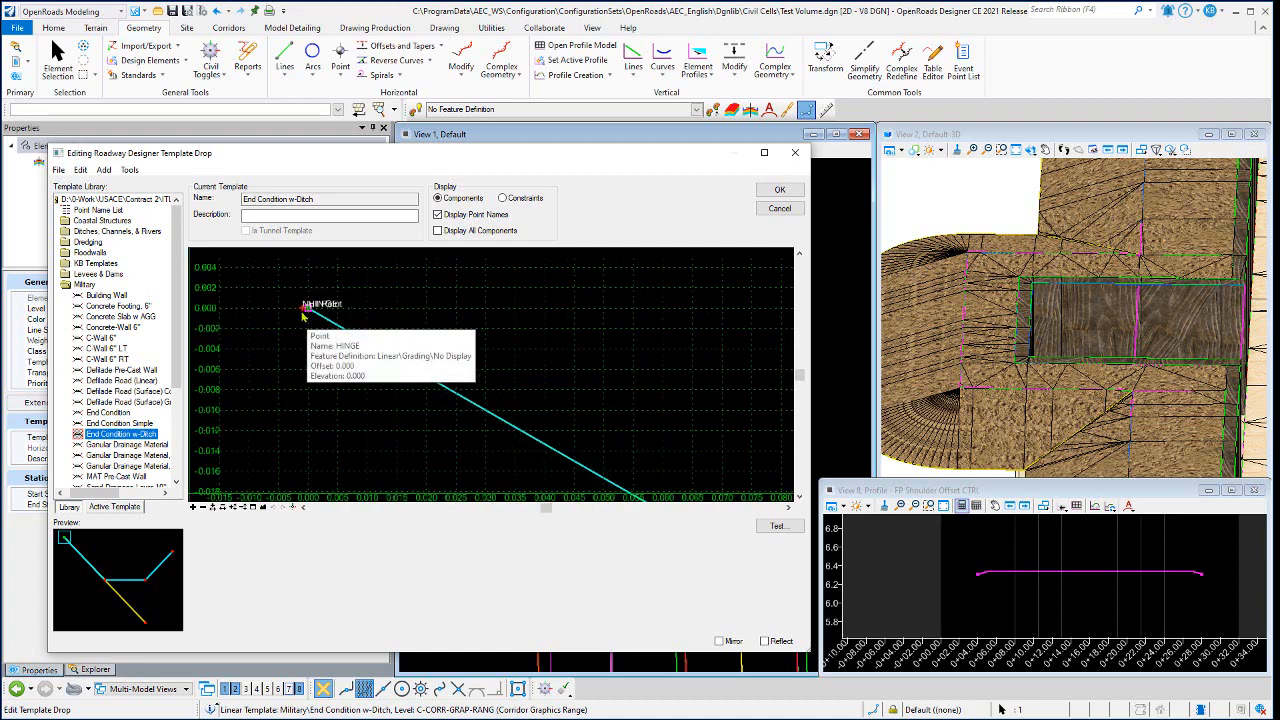
pyautogui.moveTo(309, 312)
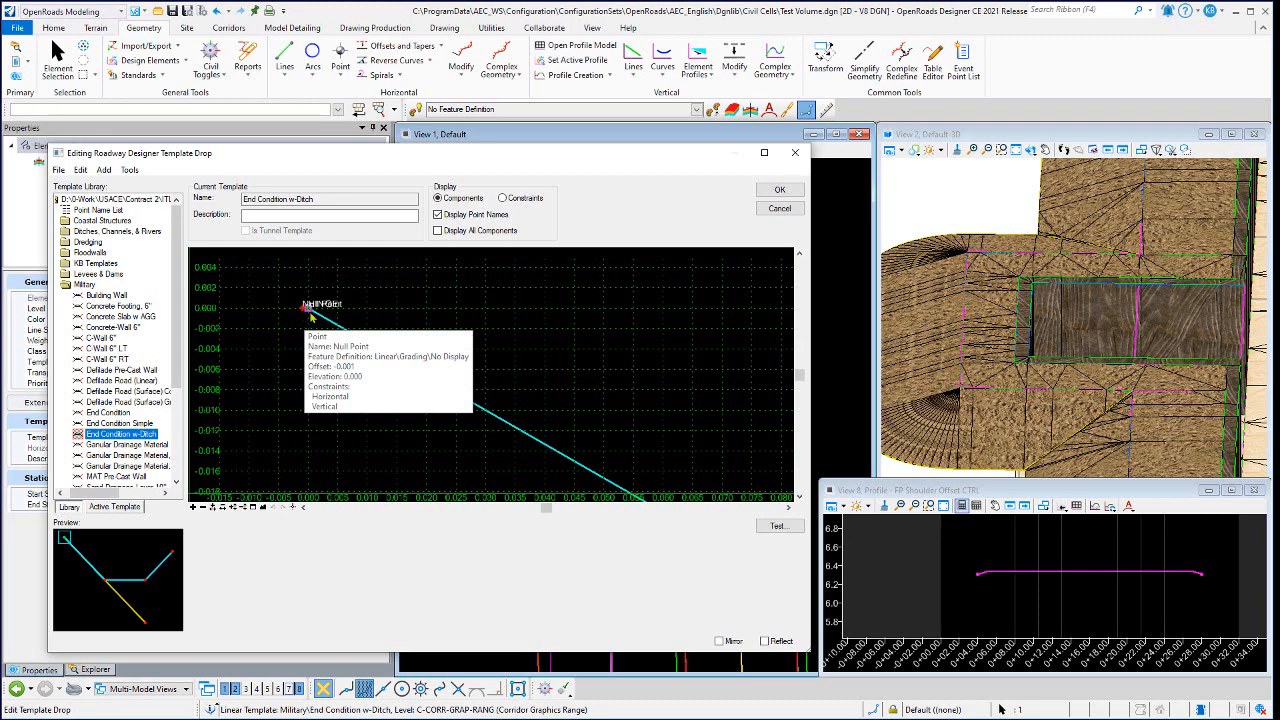
# - Examine the fill slope component attached at the HINGE point of the End Condition w-Ditch template, and cancel the template editing
pyautogui.scroll(-1, 334, 296)
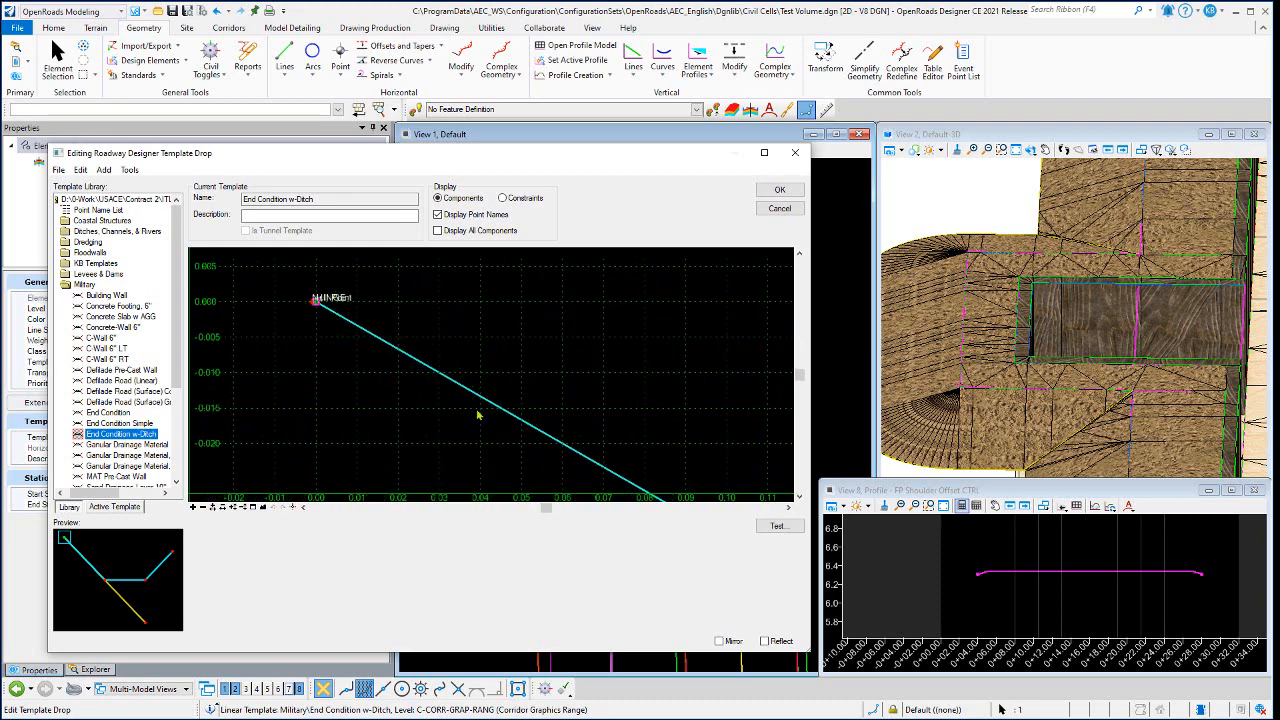
pyautogui.scroll(-3, 478, 414)
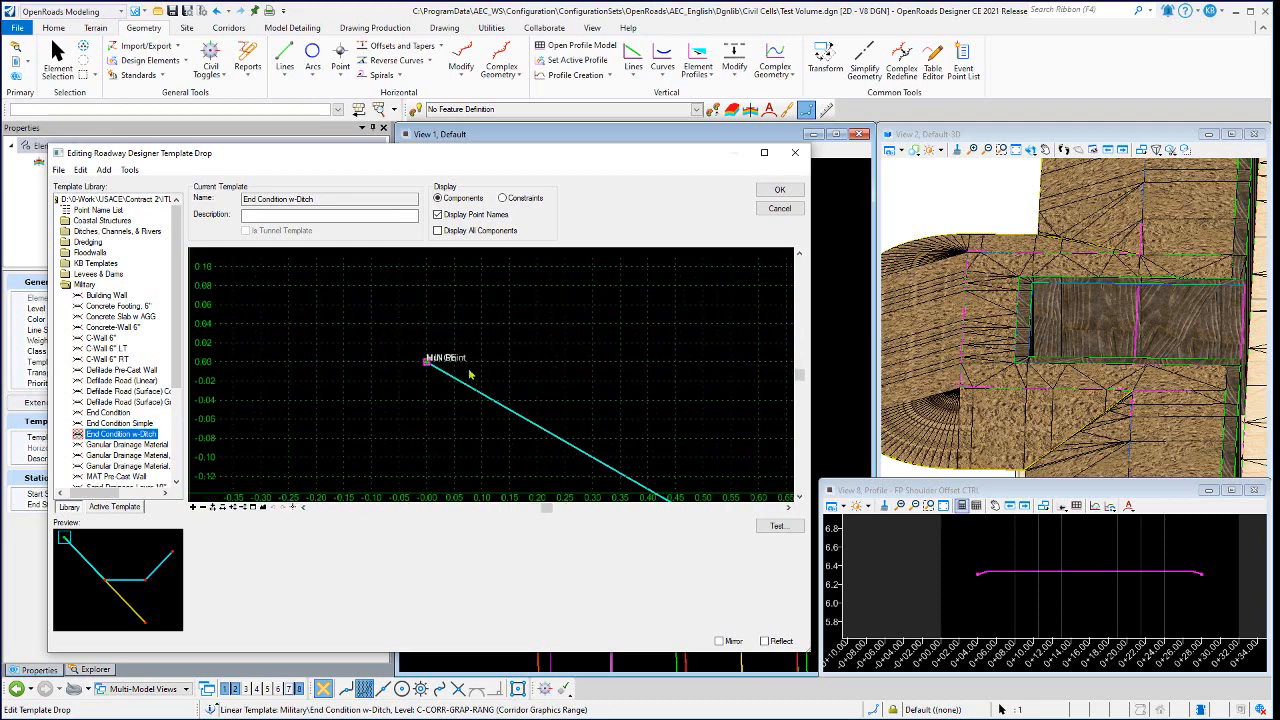
pyautogui.scroll(-2, 470, 374)
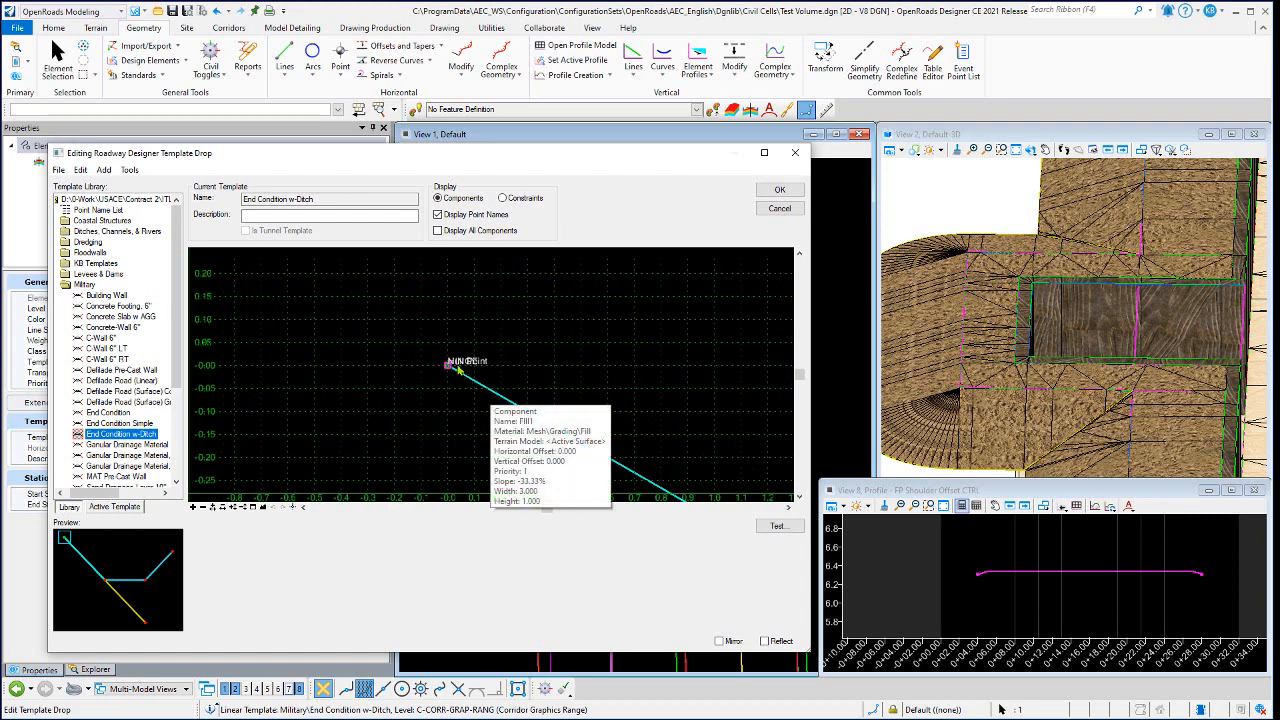
pyautogui.scroll(5, 447, 372)
pyautogui.scroll(1, 445, 377)
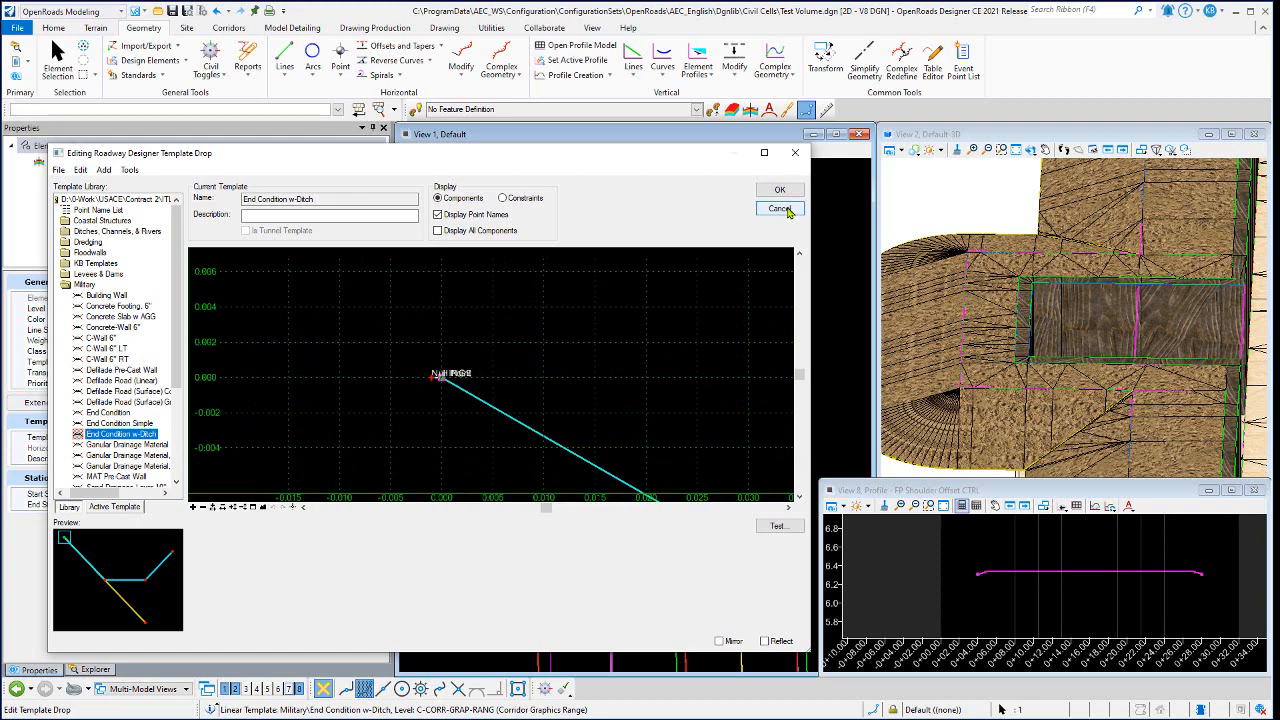
pyautogui.scroll(-5, 422, 312)
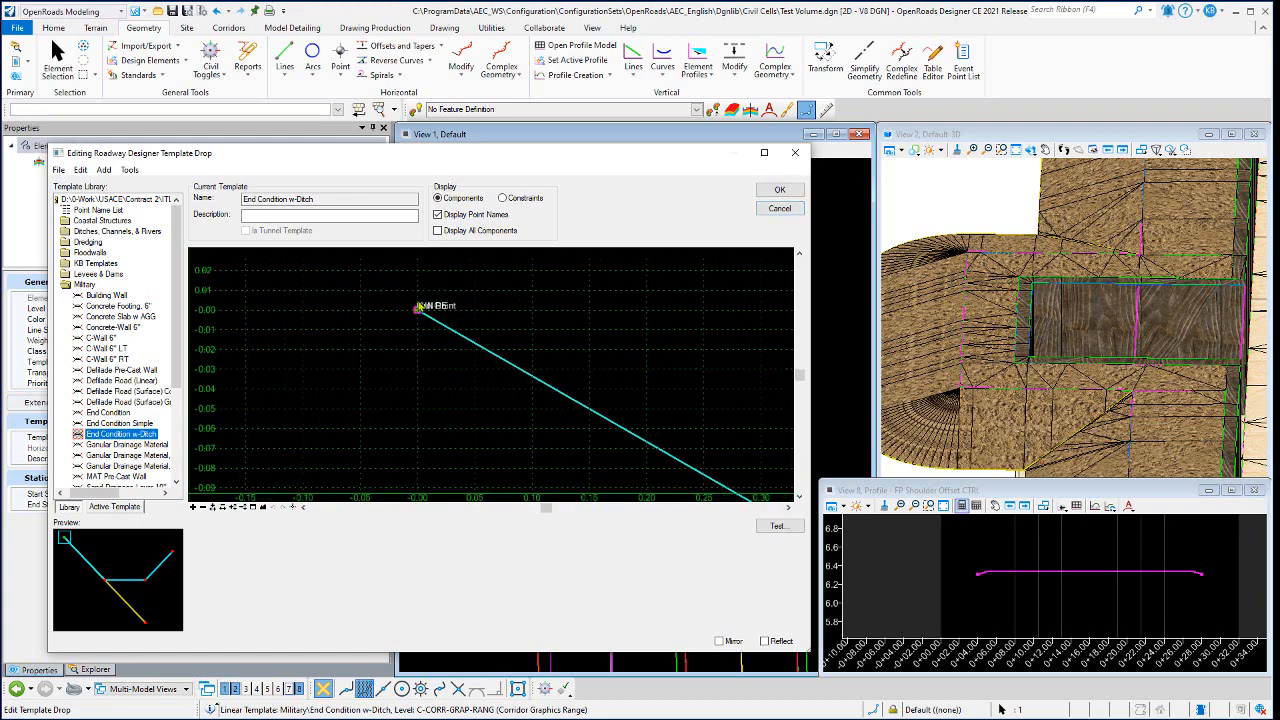
pyautogui.scroll(-6, 420, 307)
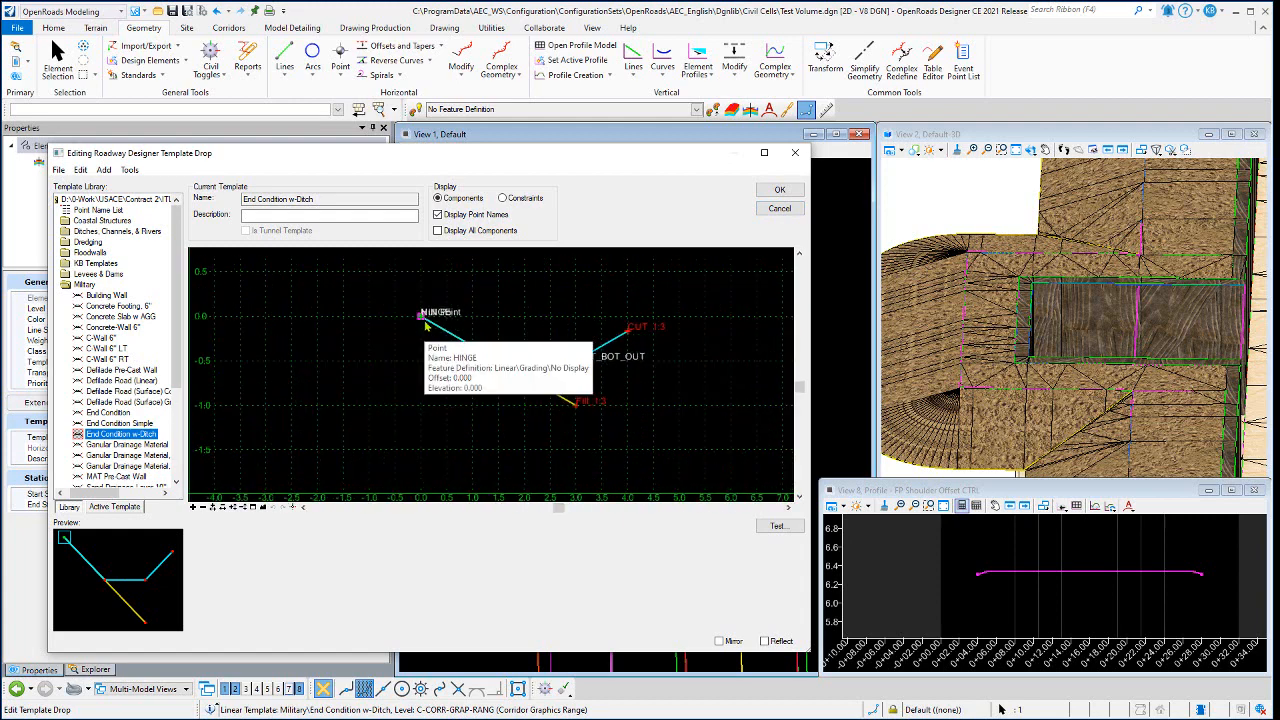
pyautogui.click(779, 208)
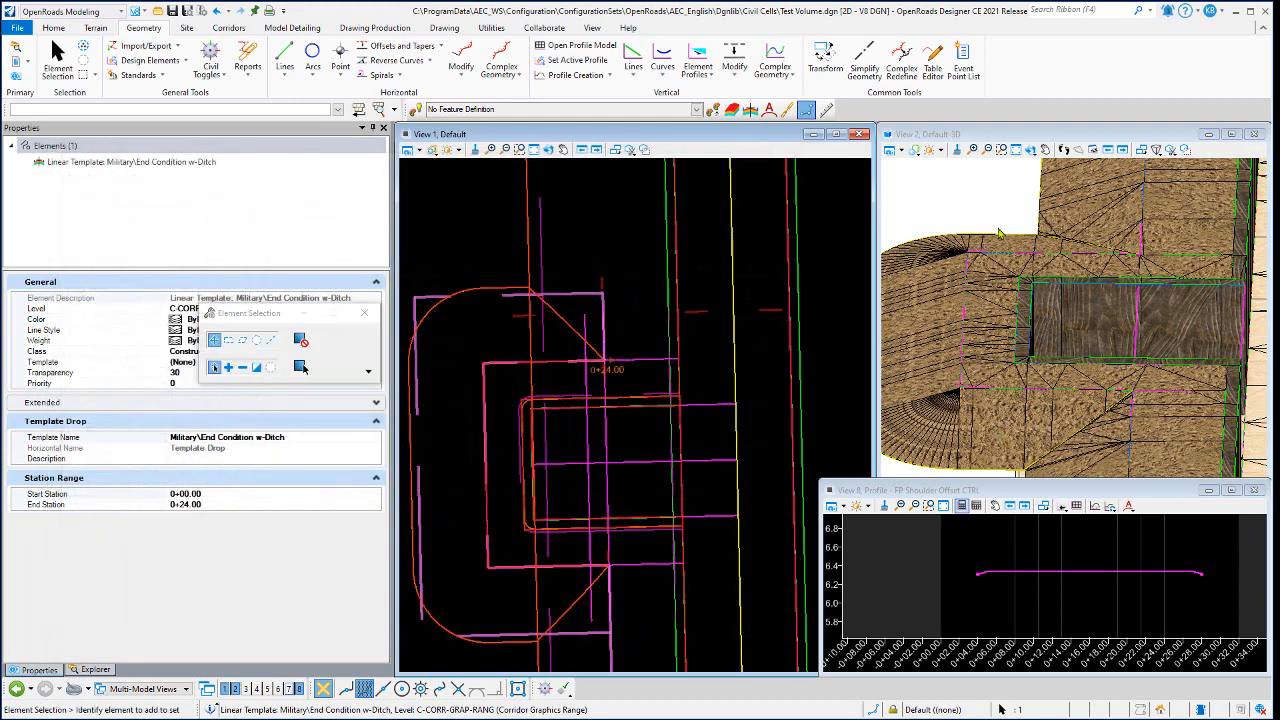
# - Clear the template drop selection and close the FP Shoulder Offset CTRL profile view
pyautogui.click(598, 225)
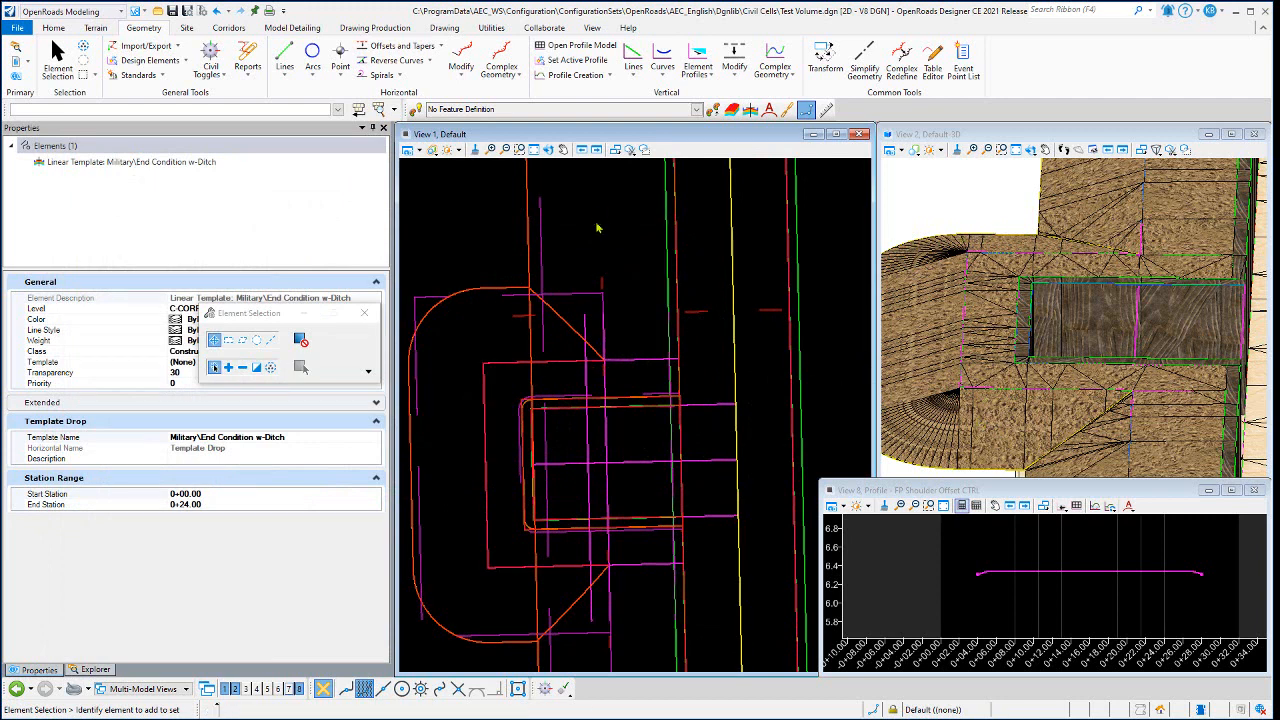
pyautogui.scroll(-4, 584, 340)
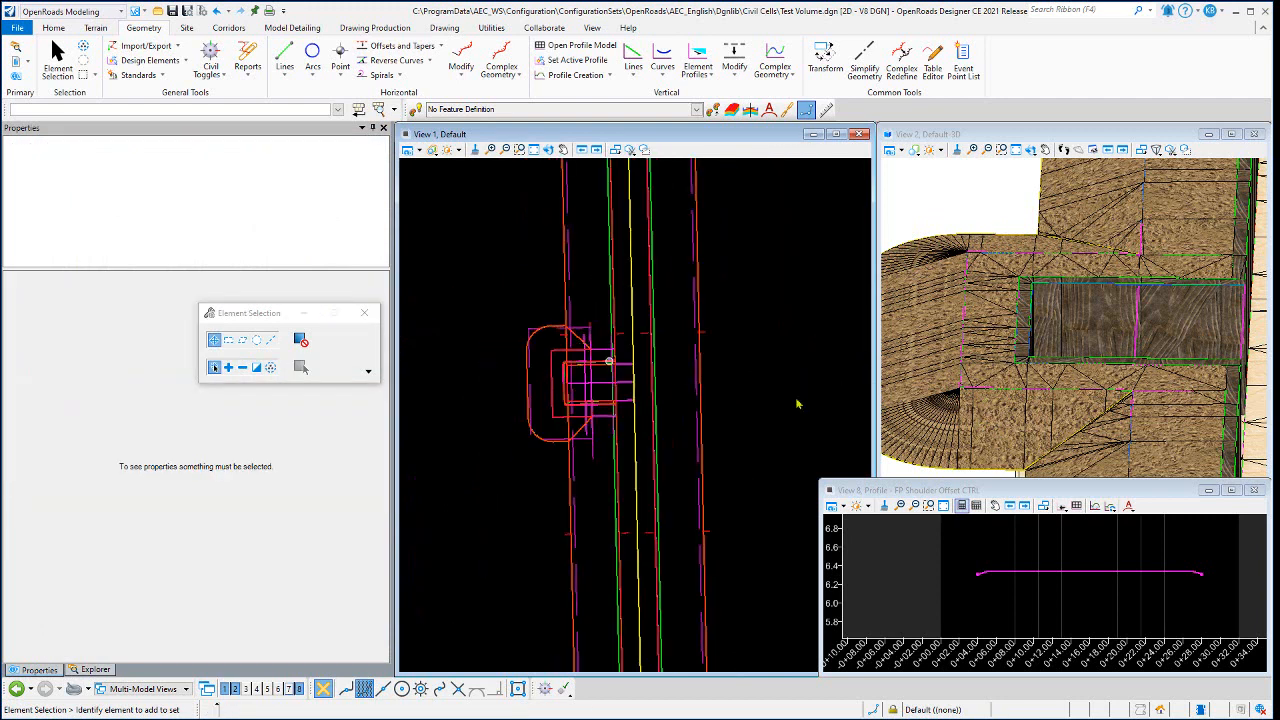
pyautogui.click(1255, 491)
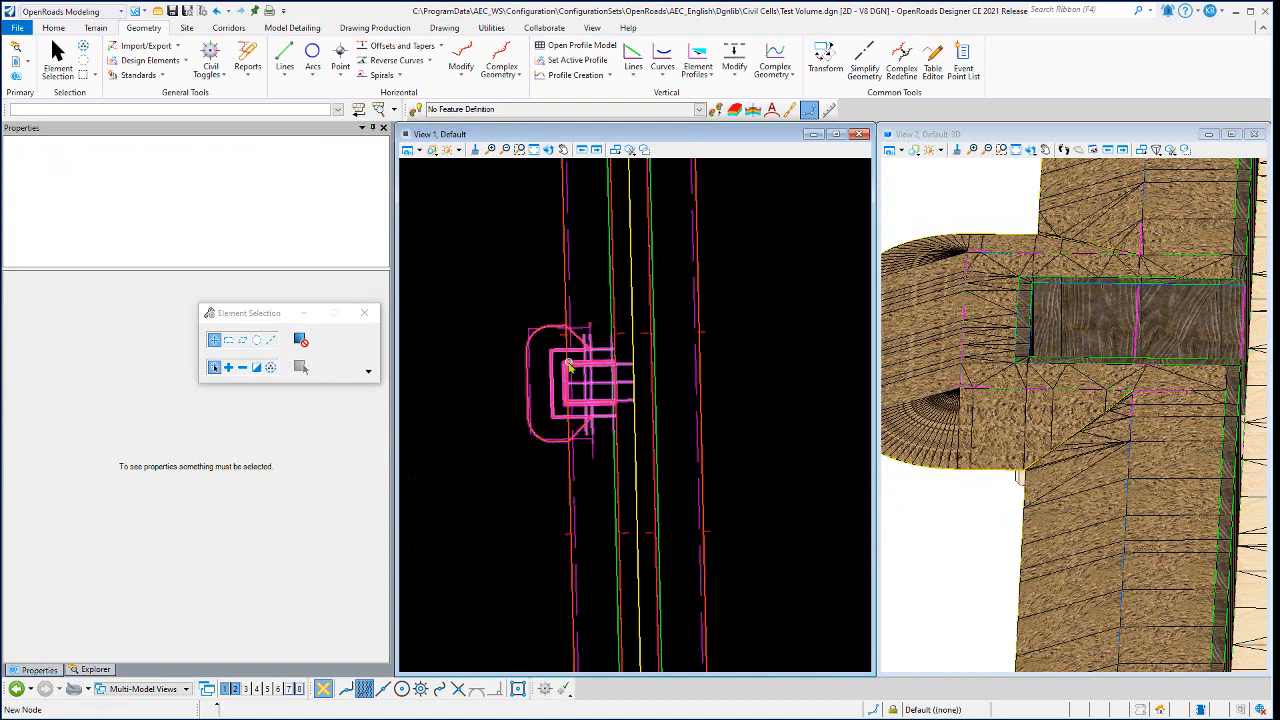